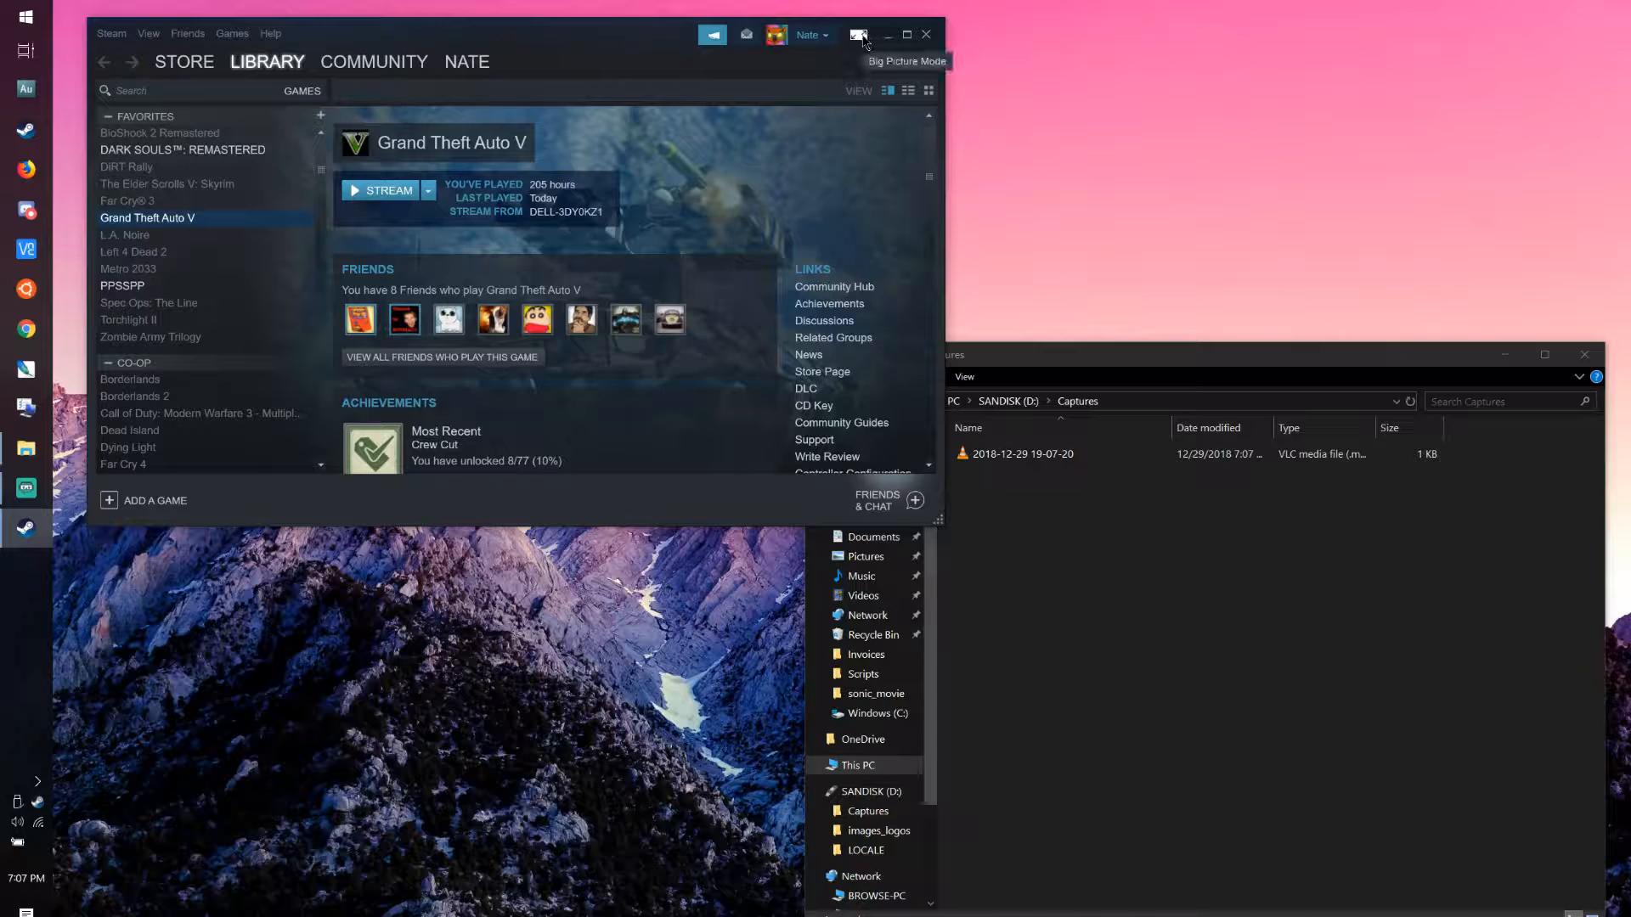
- Enable Xbox Configuration Support in Big Picture's controller settings and exit Big Picture mode
click(860, 36)
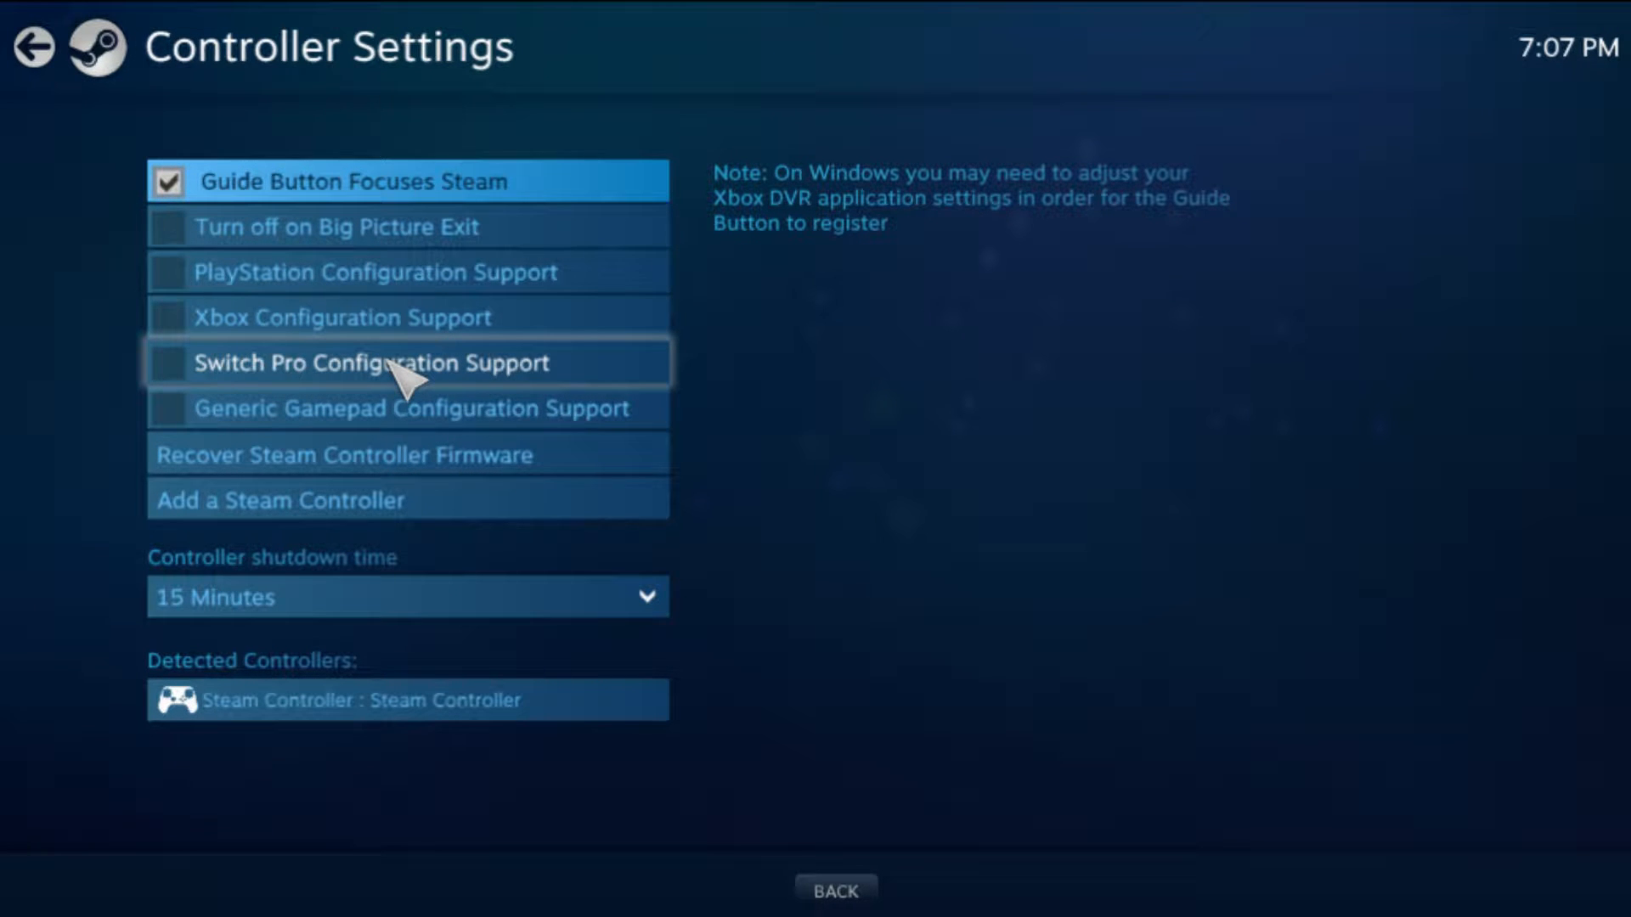
click(257, 321)
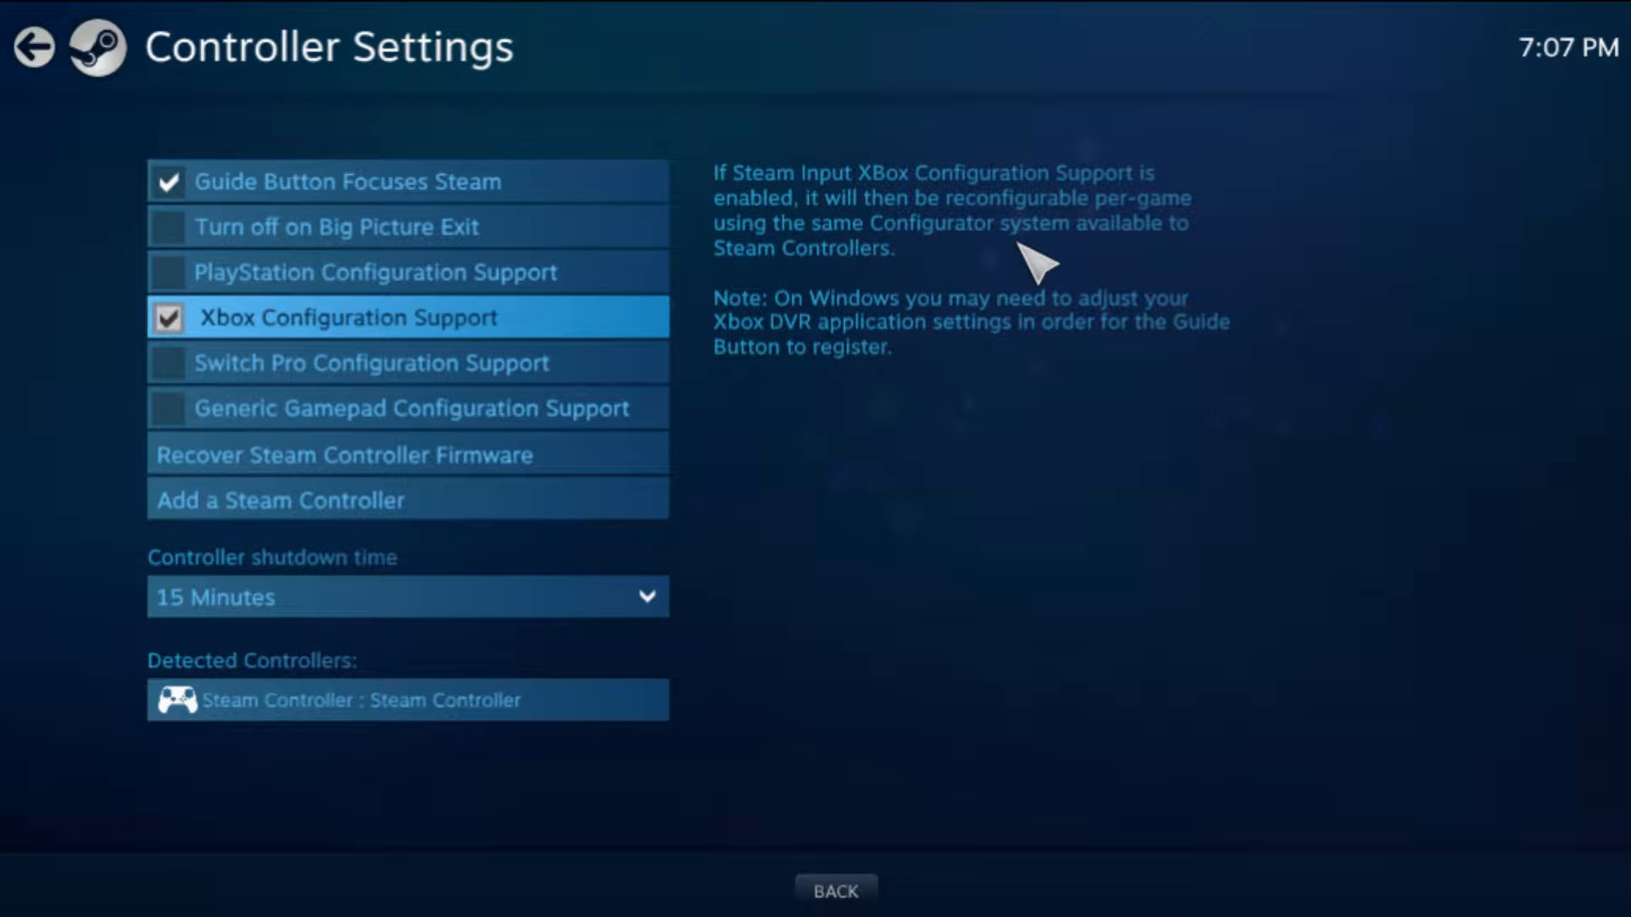
key(Return)
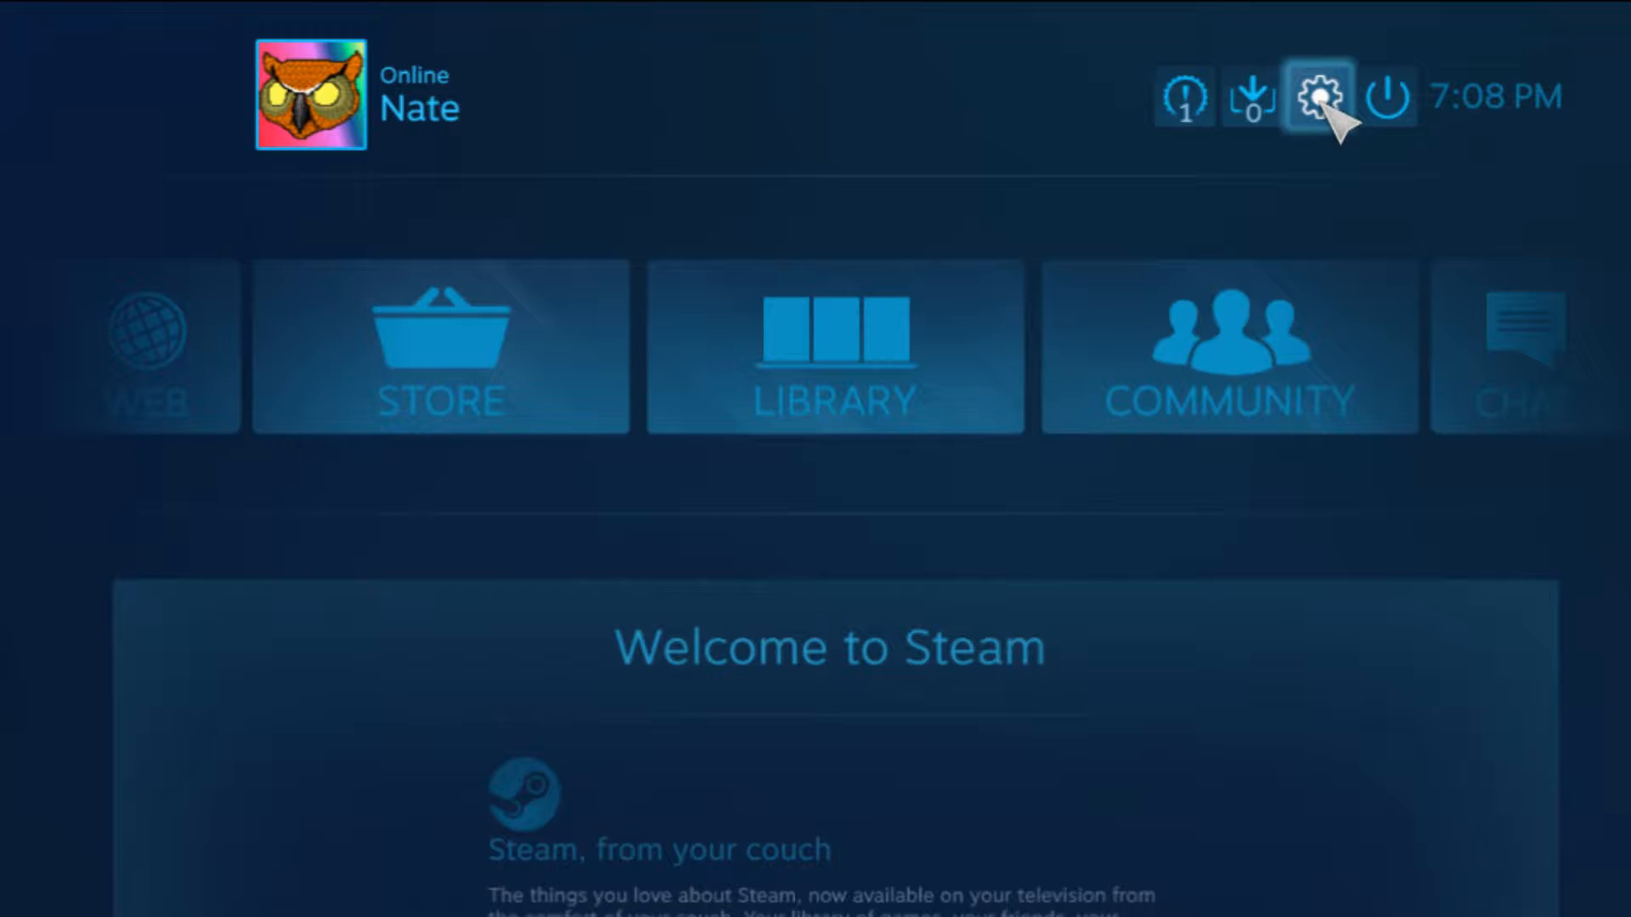
click(1386, 96)
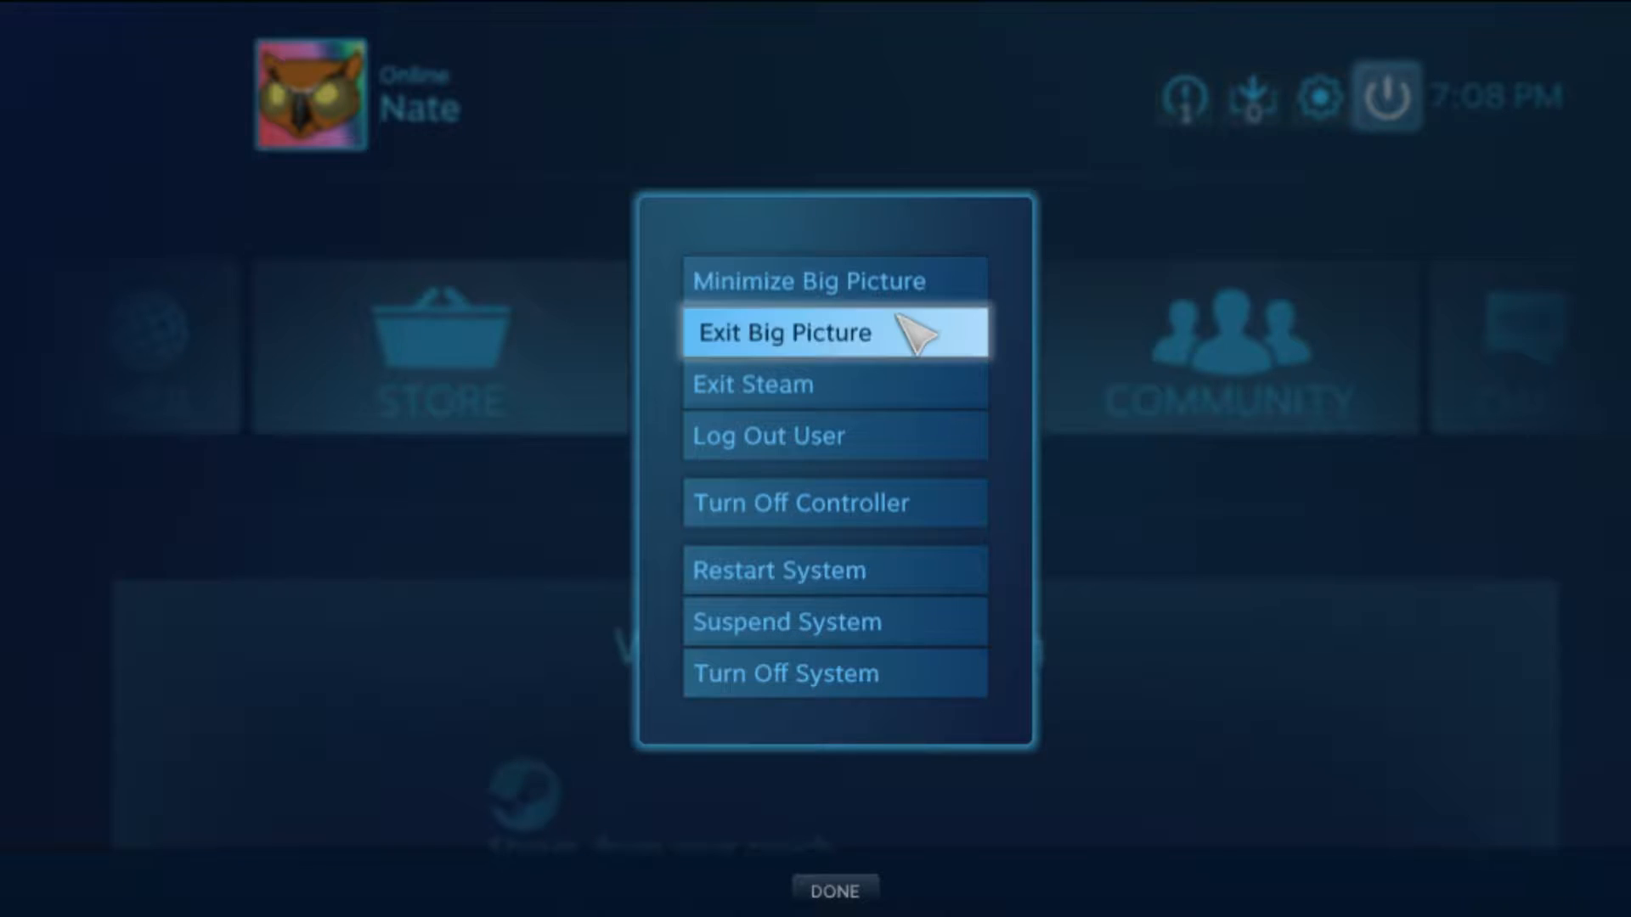
click(900, 321)
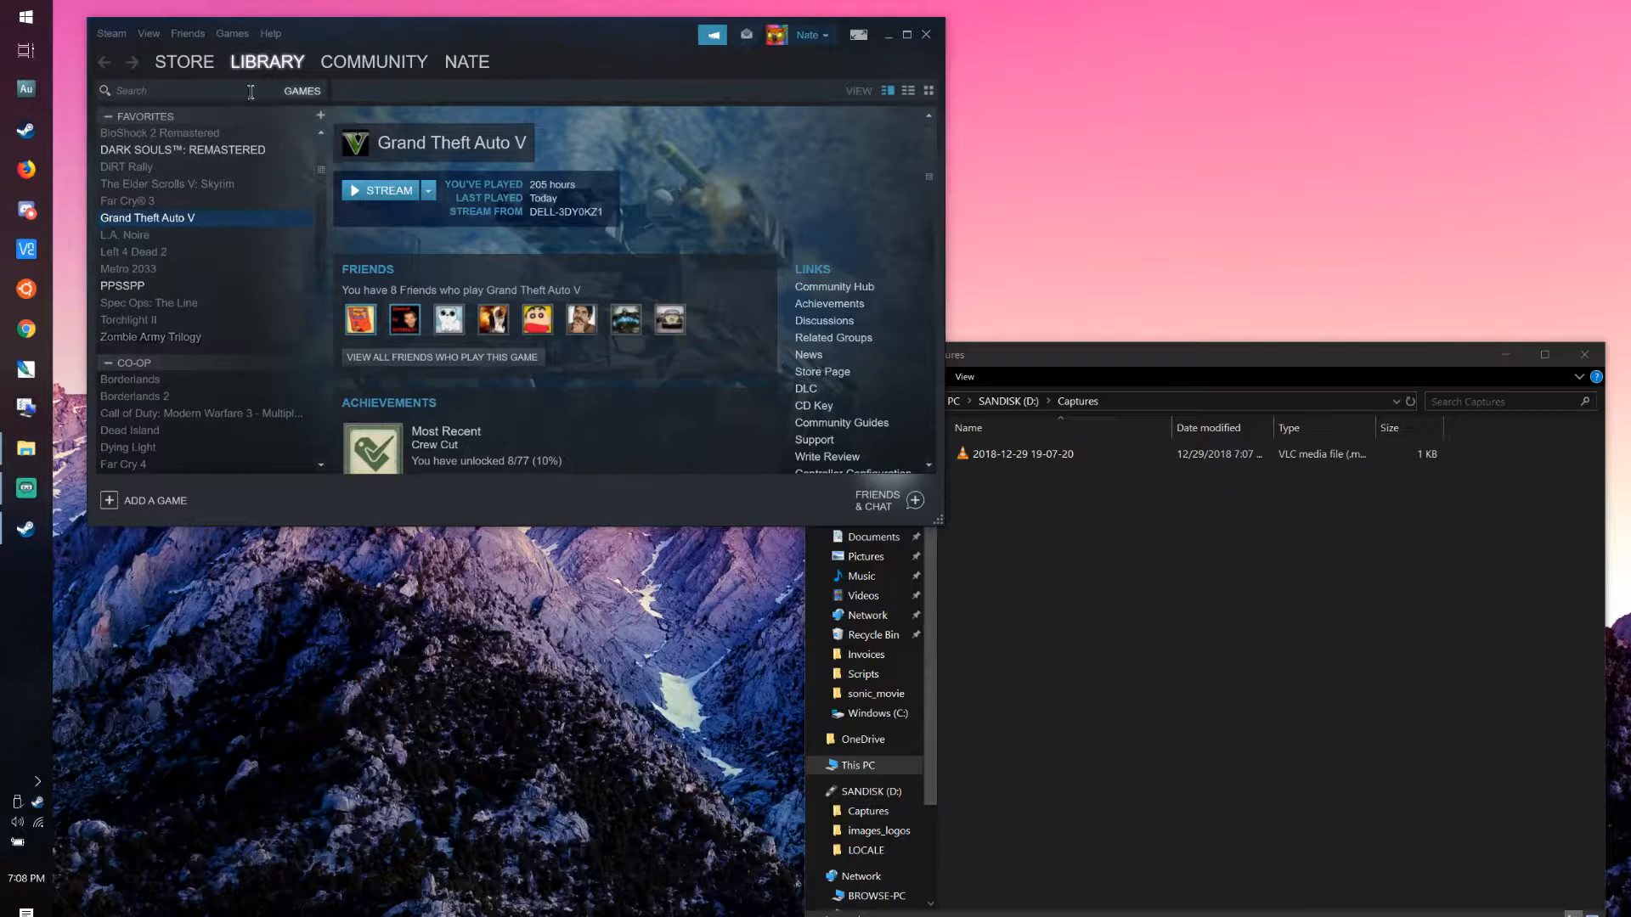
- Open Grand Theft Auto V's Steam Controller configuration and view the settings of the face-button pad
right_click(194, 218)
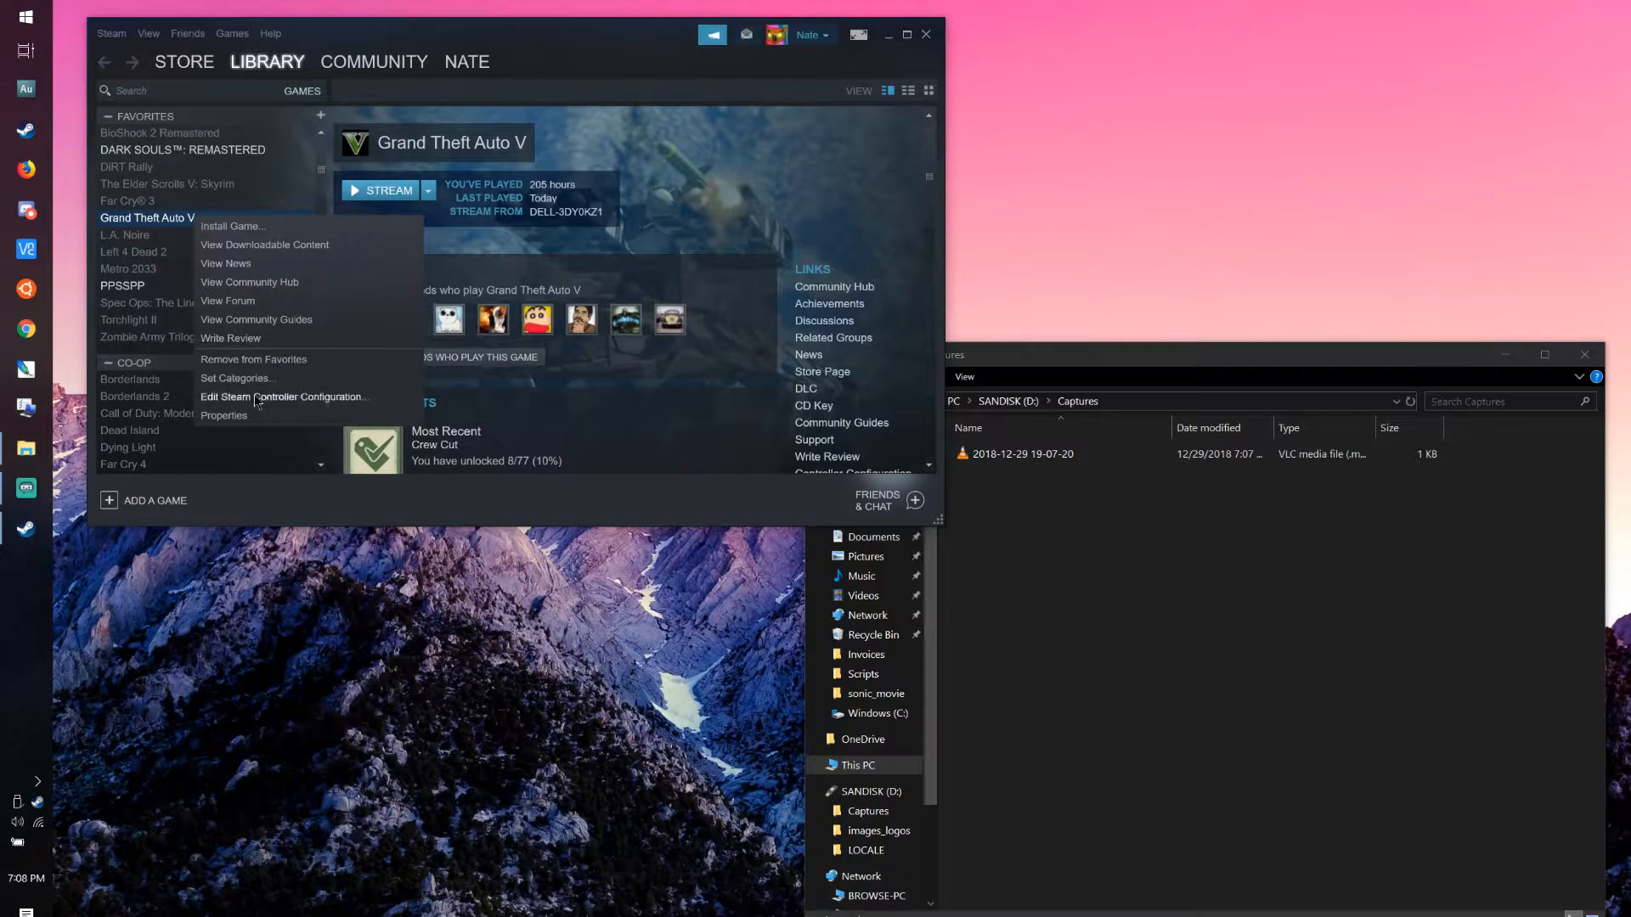
click(307, 399)
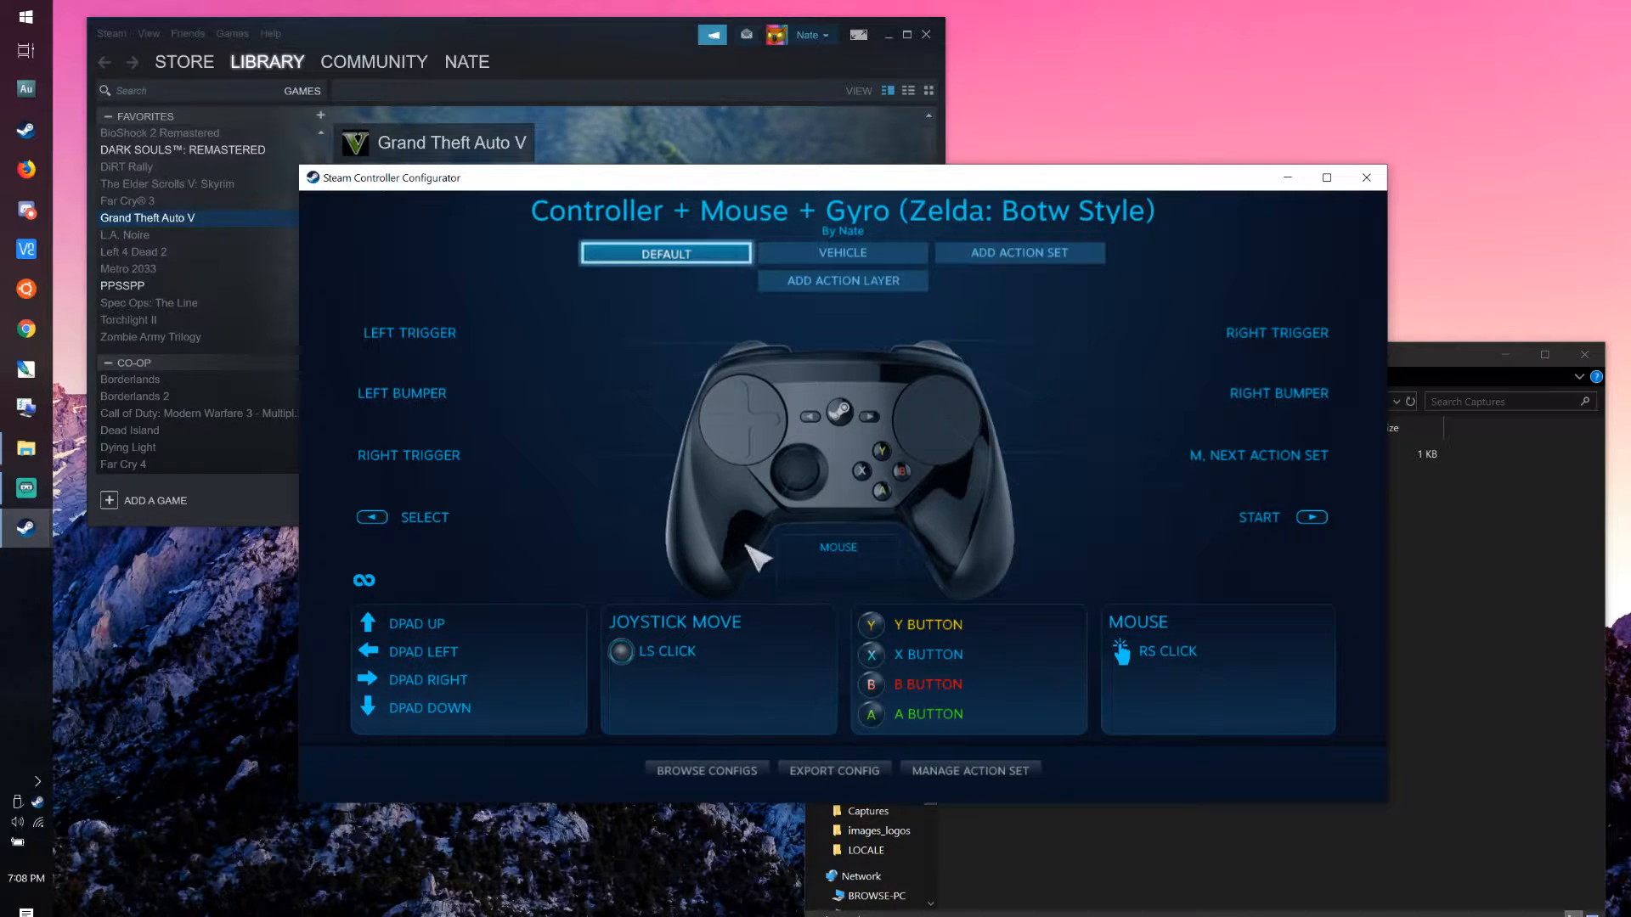
click(1008, 663)
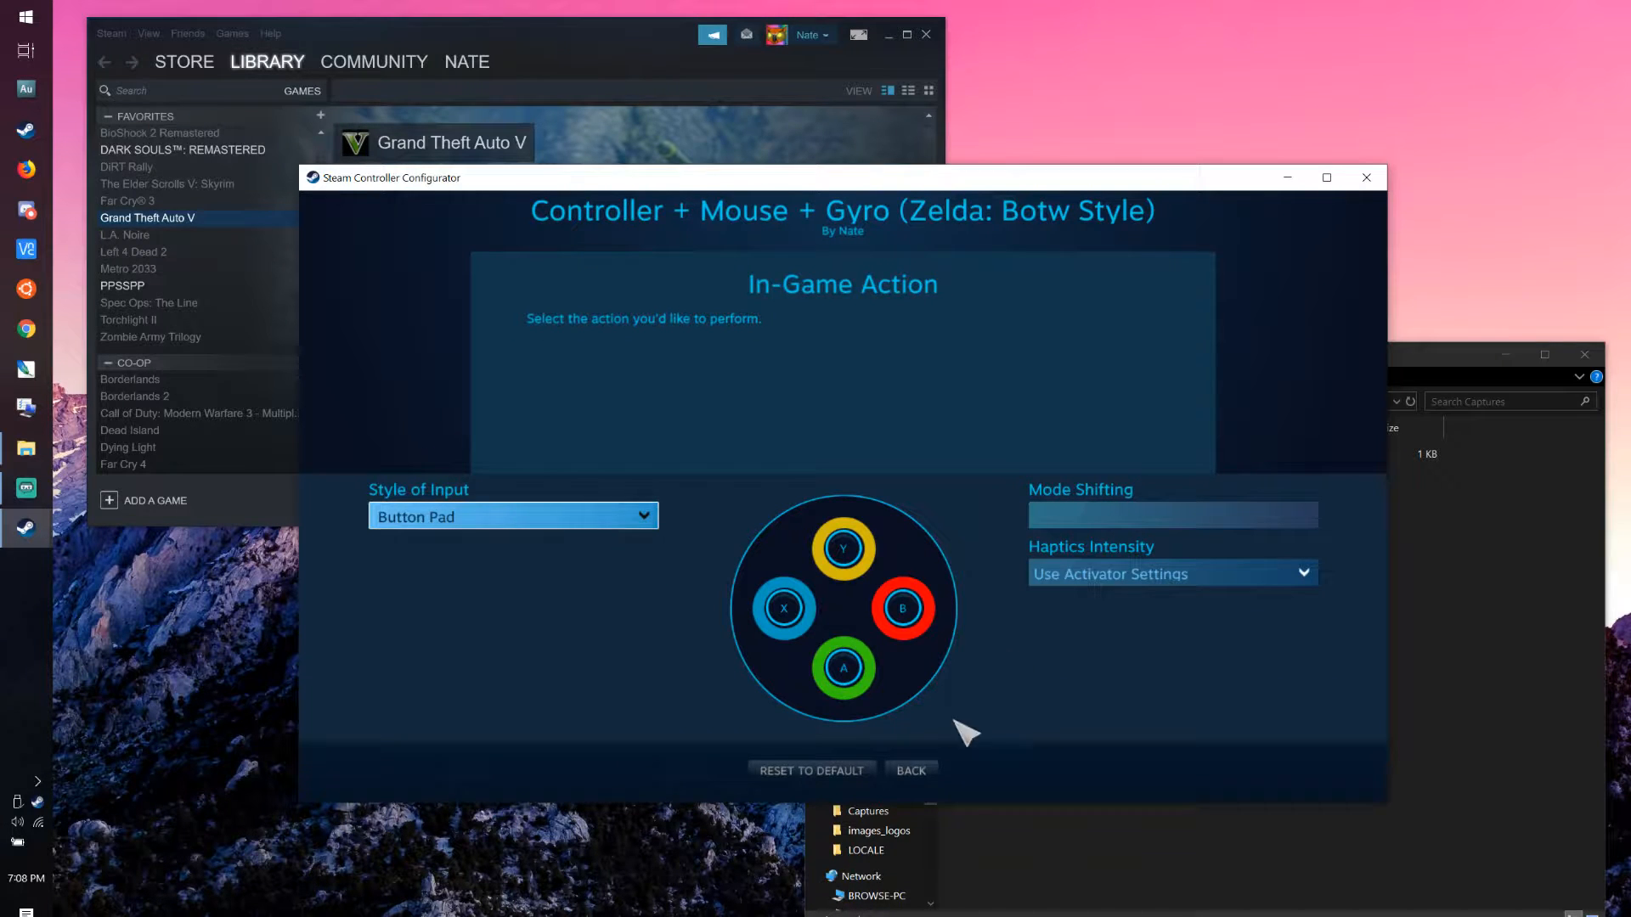
click(912, 771)
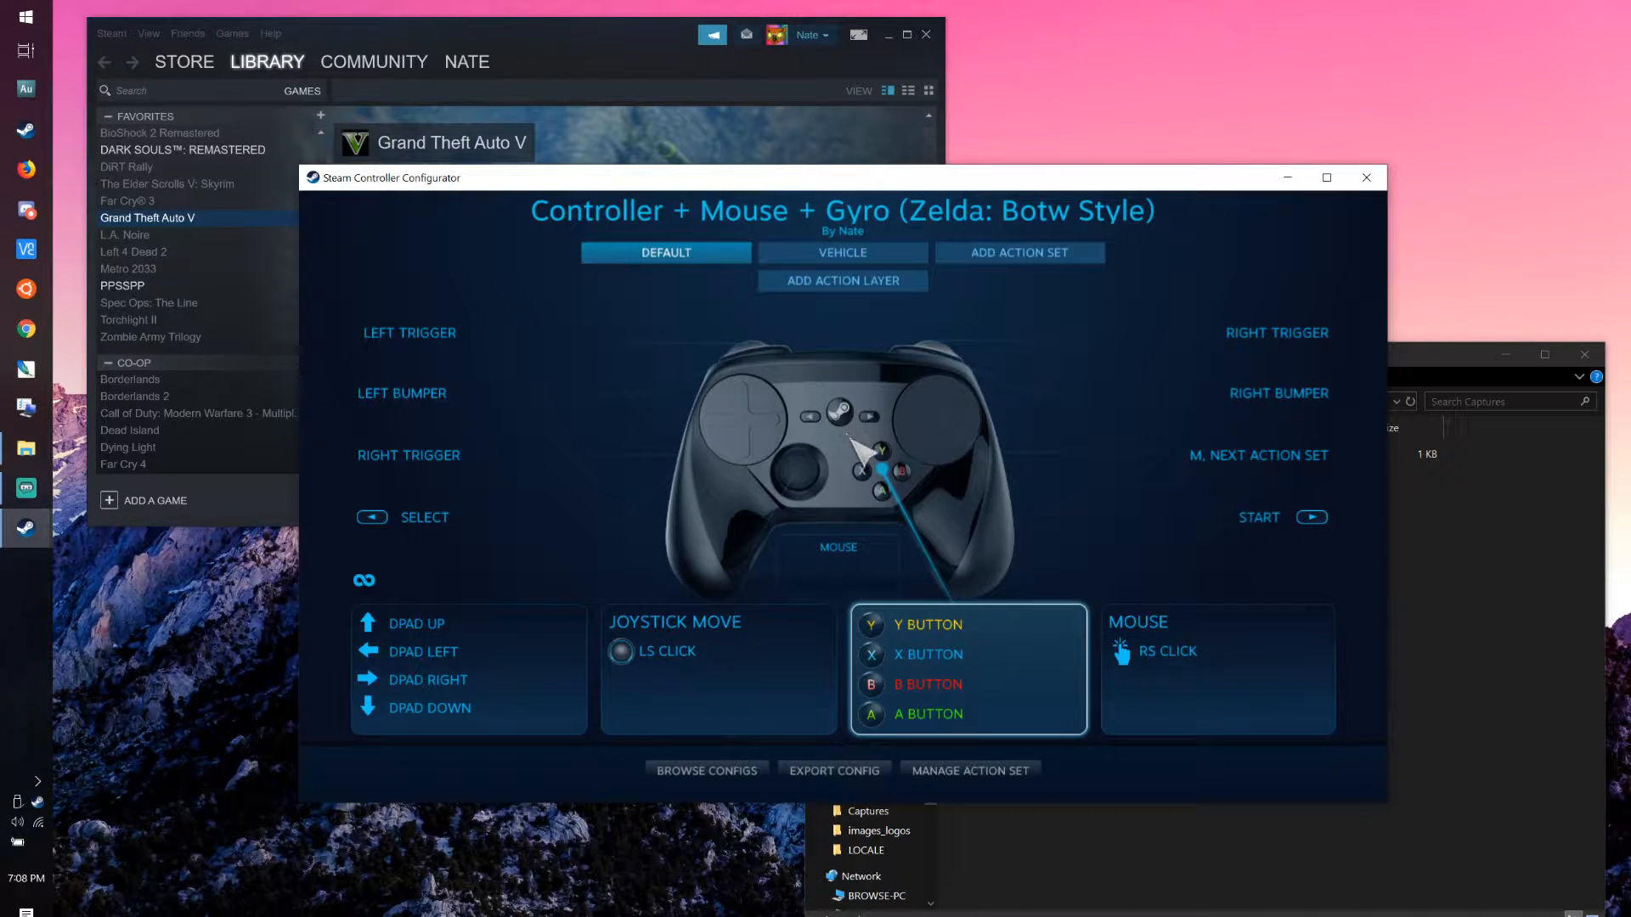
- Display the Long Press activator assigned to the A button in the face-button pad
click(1047, 722)
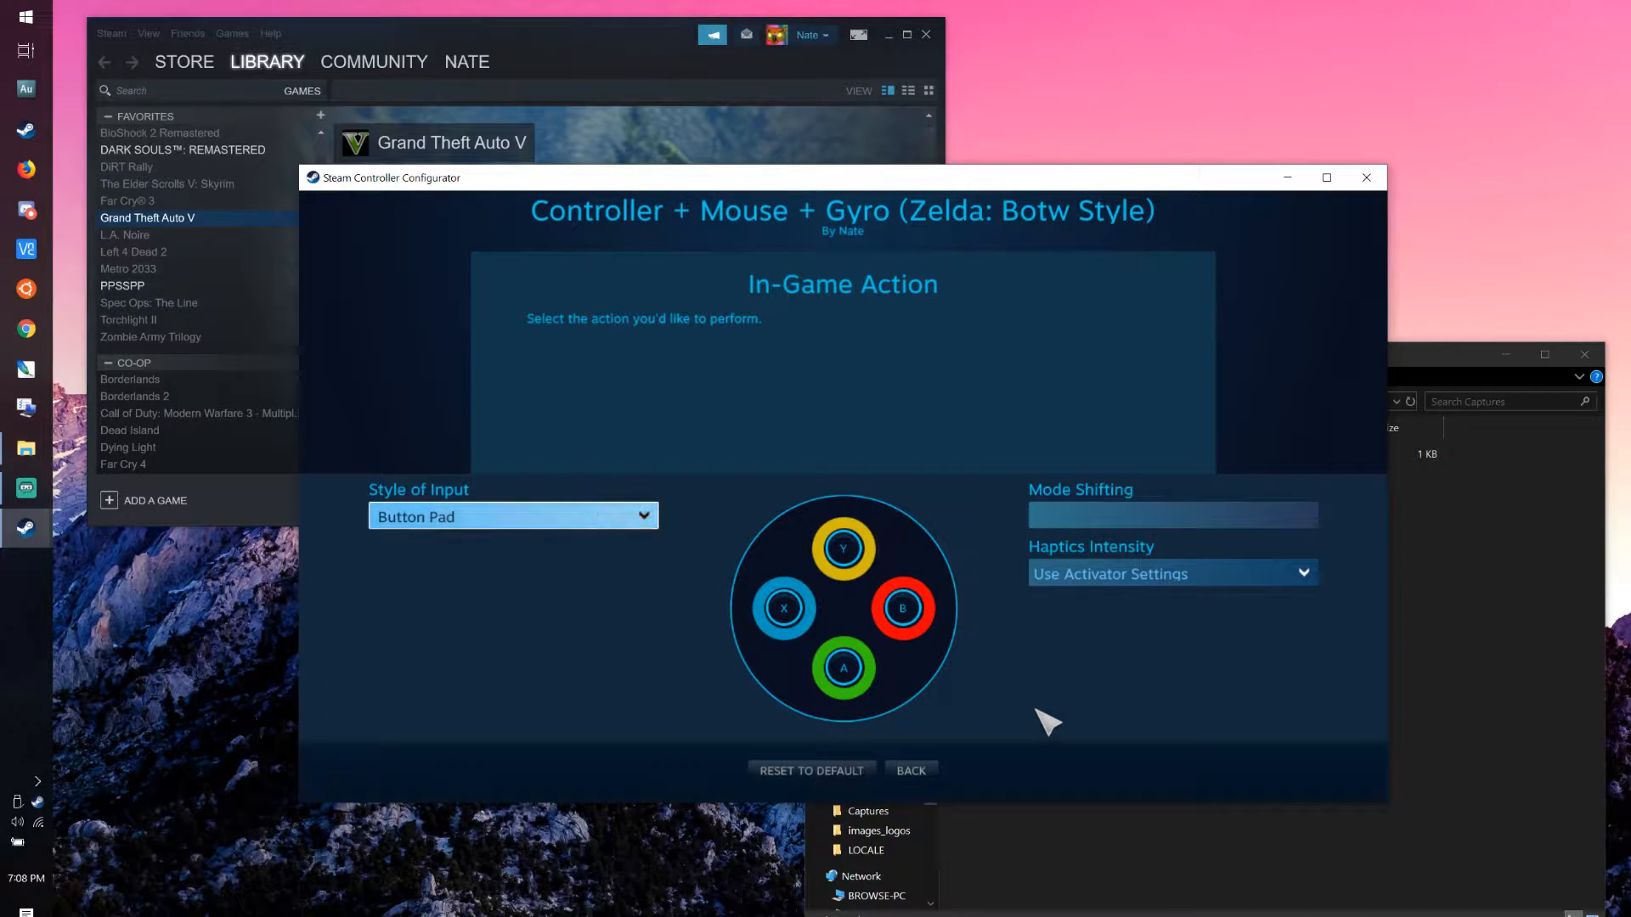
click(858, 671)
click(845, 668)
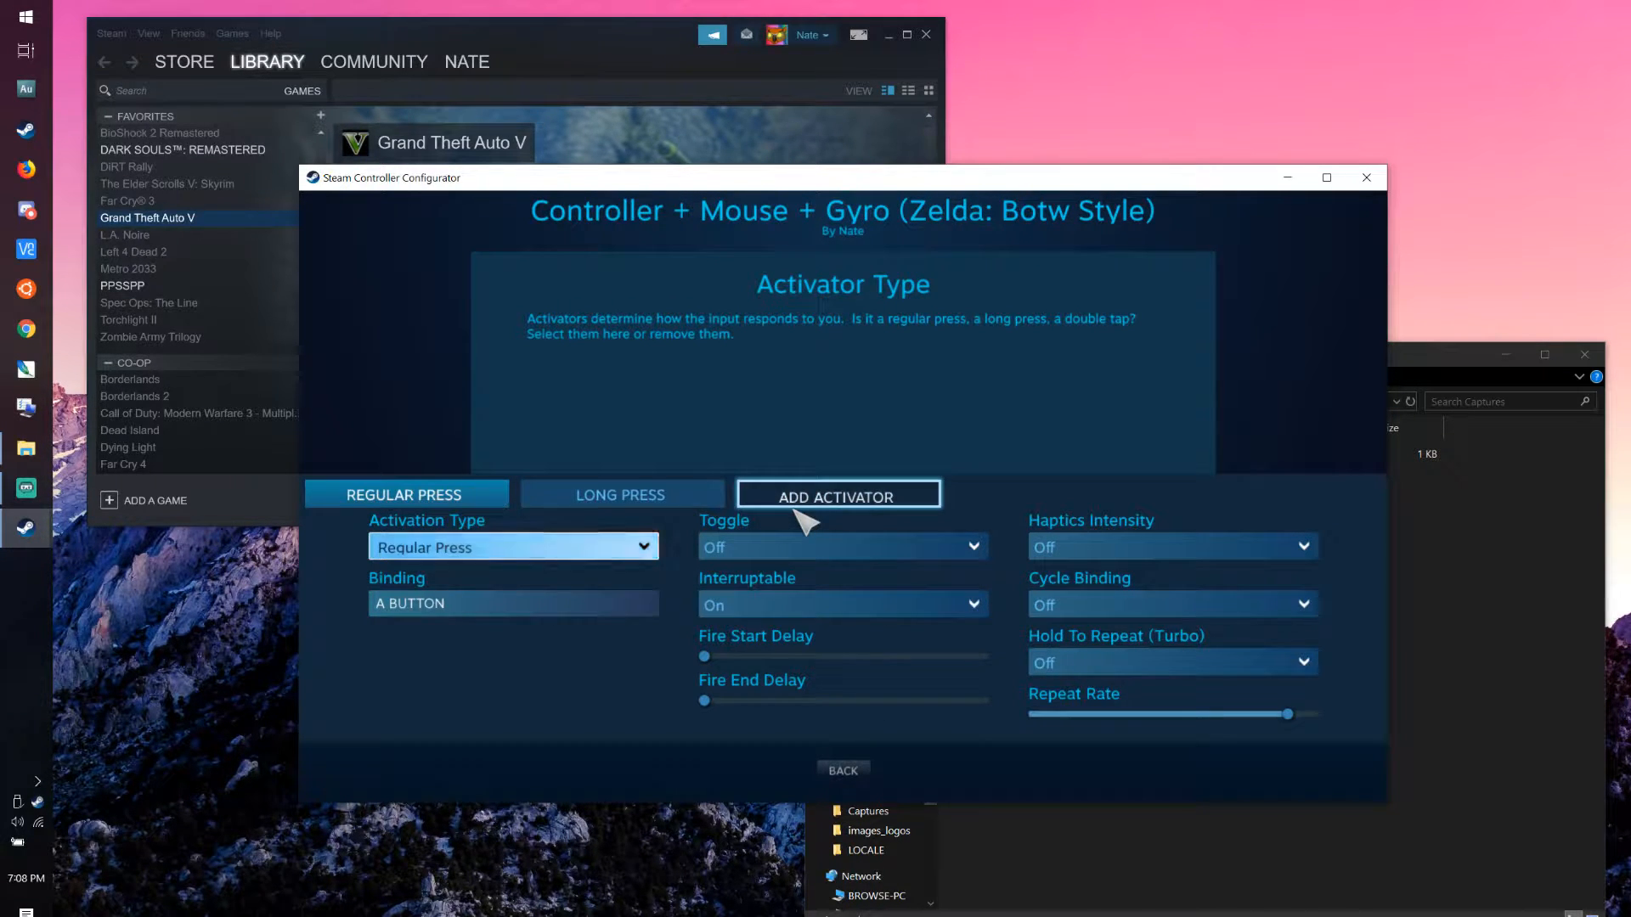
click(688, 499)
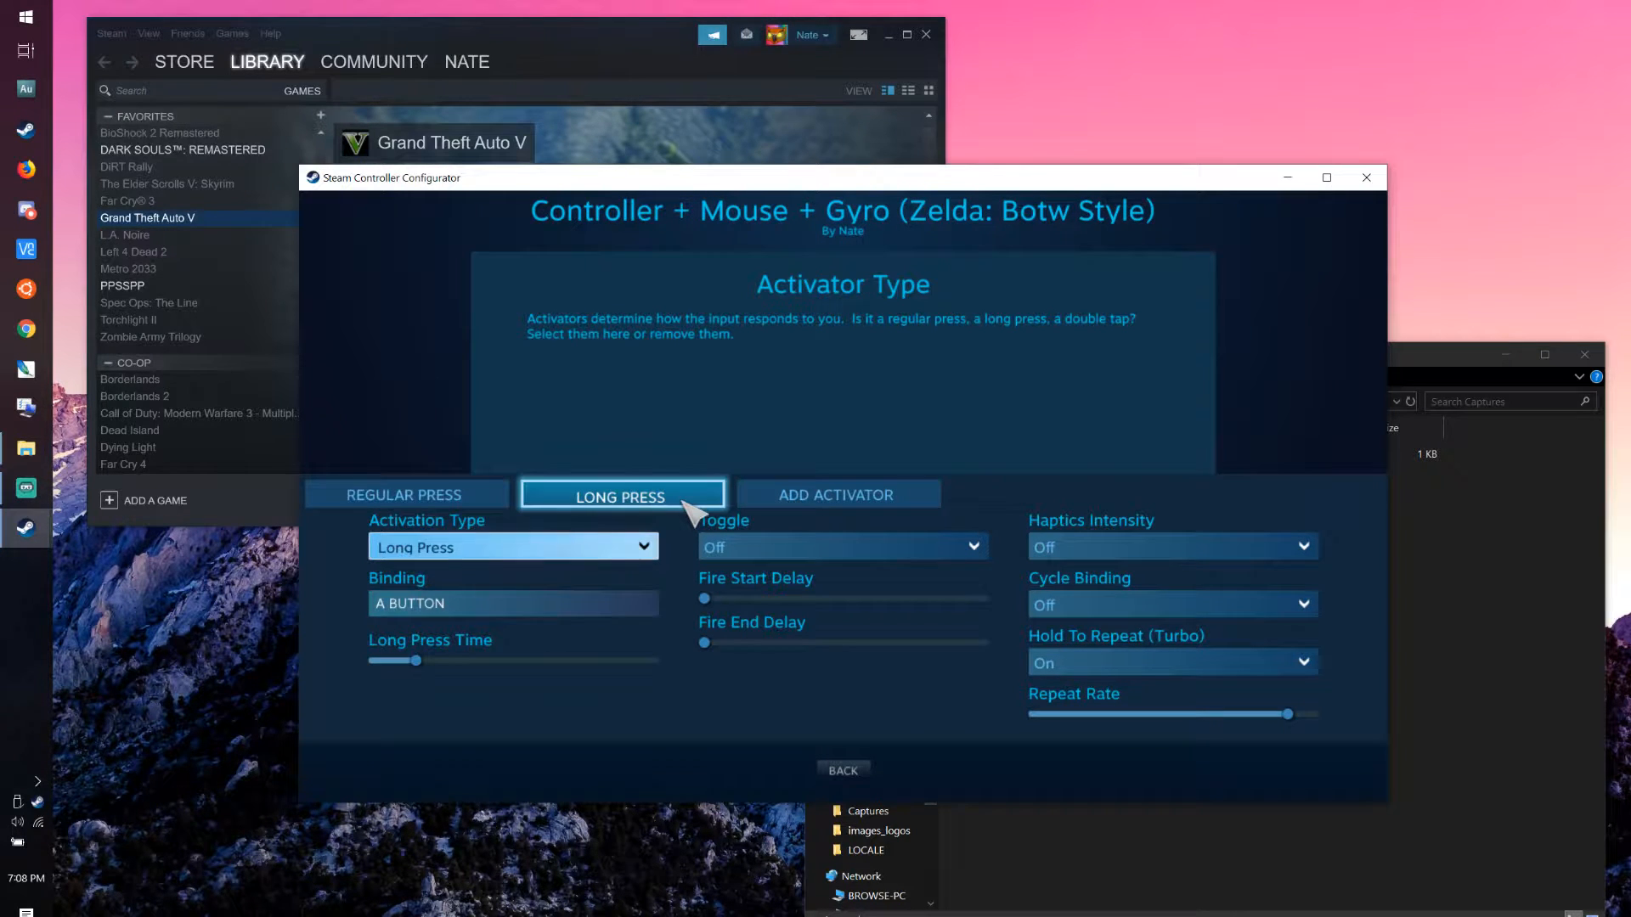
- Examine the Long Press activator's available types, Long Press Time and Repeat Rate, and close the configurator
click(589, 549)
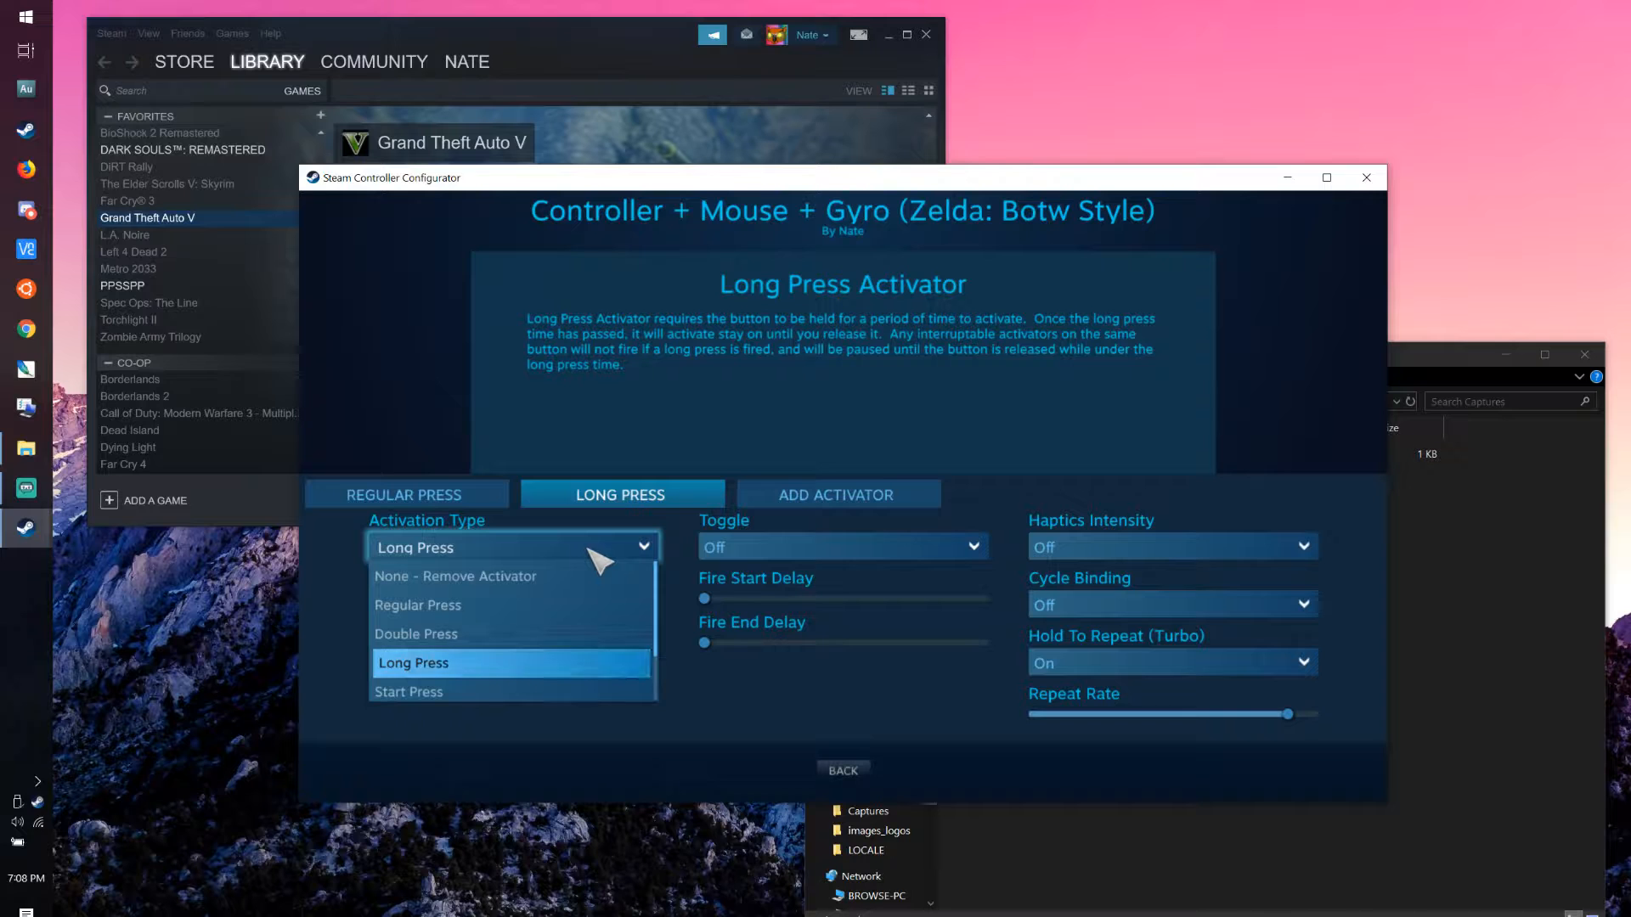
click(595, 551)
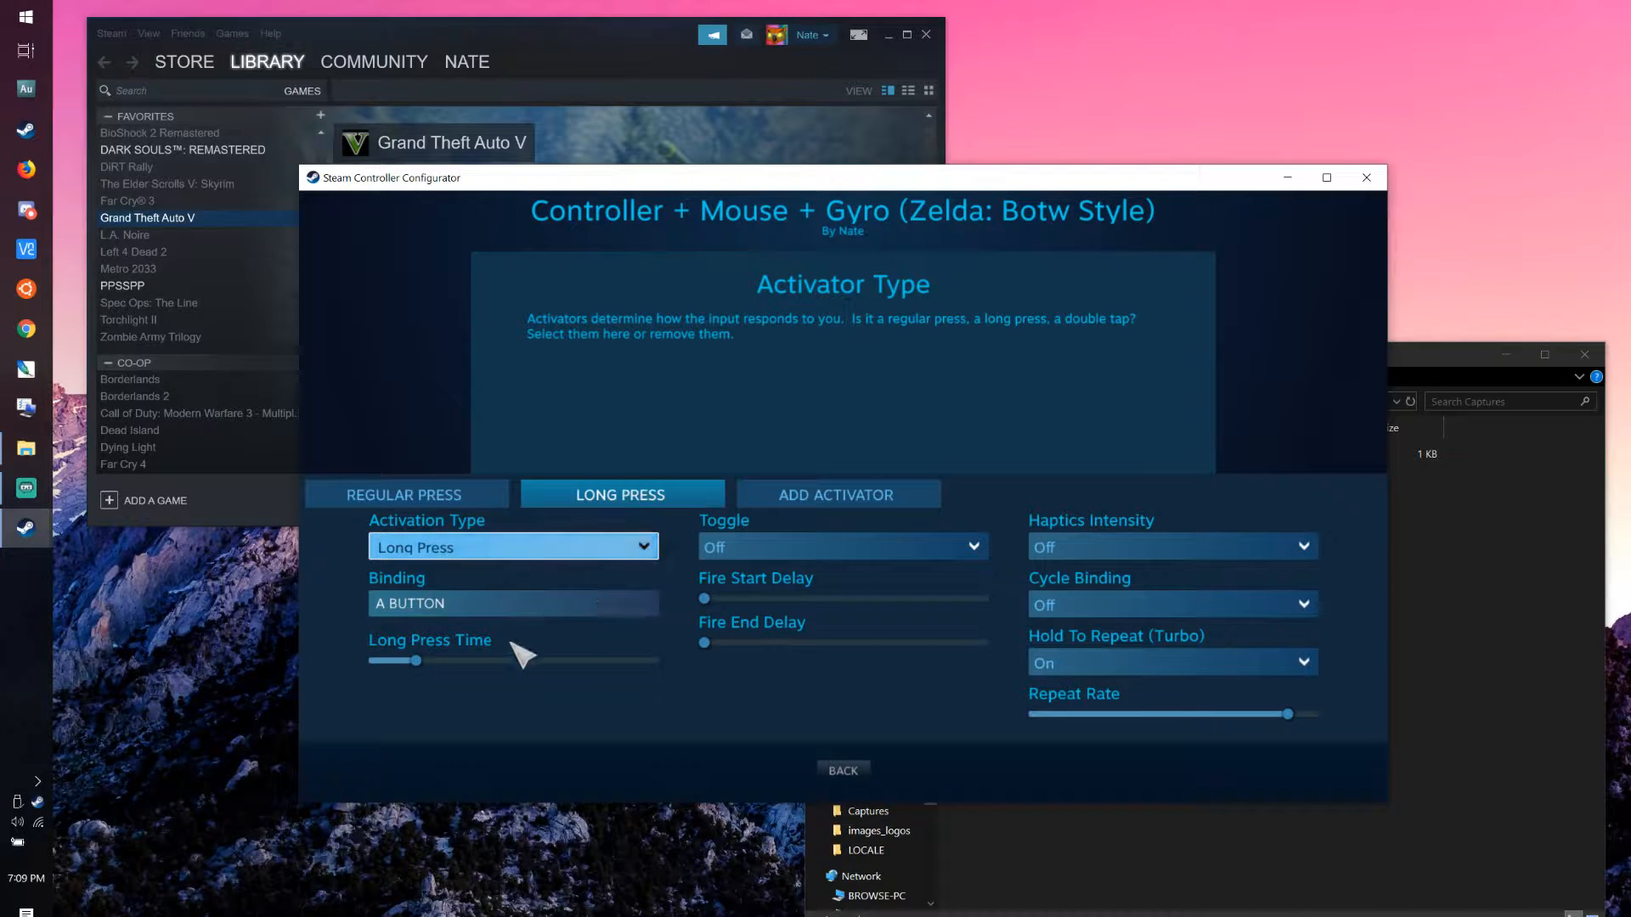
mouse_move(415, 662)
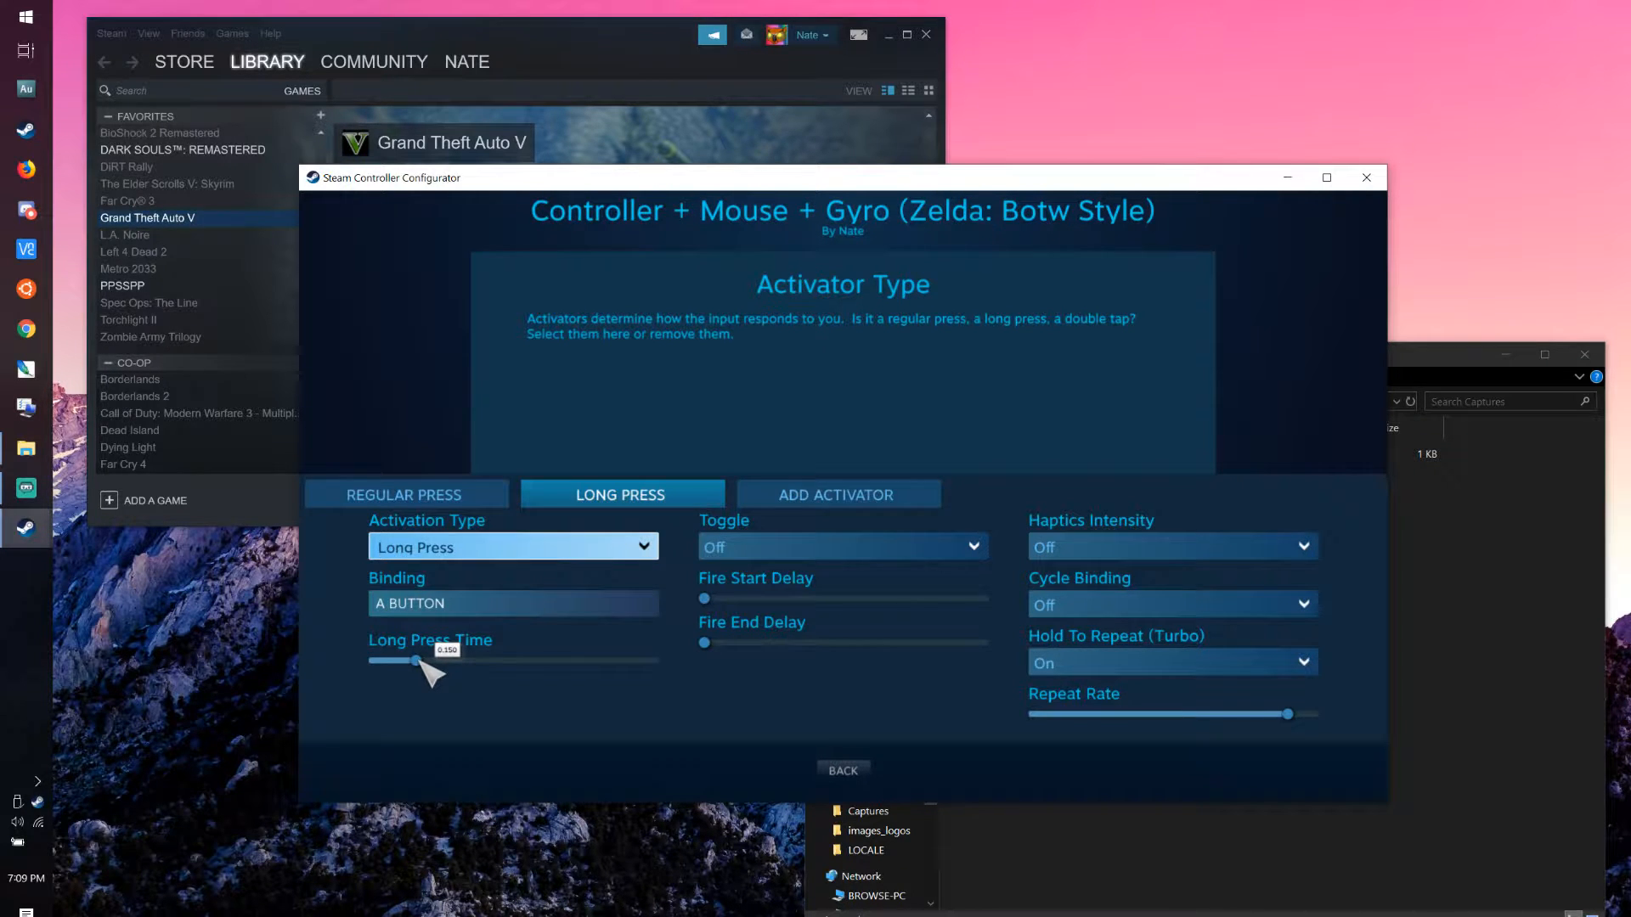
mouse_move(1290, 716)
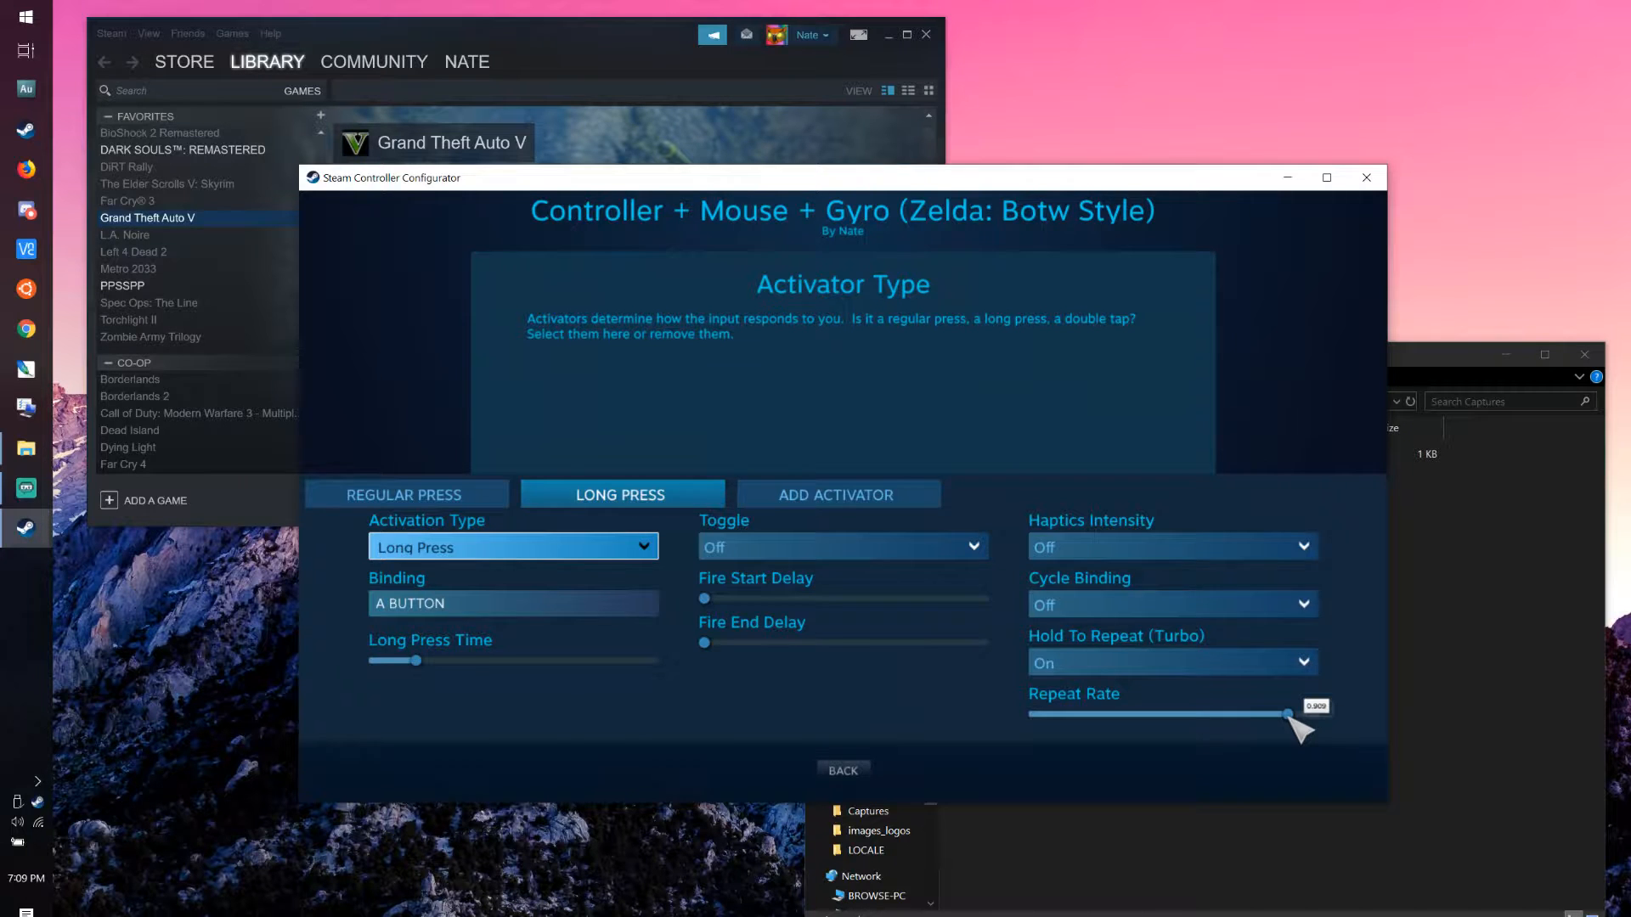
key(alt+F4)
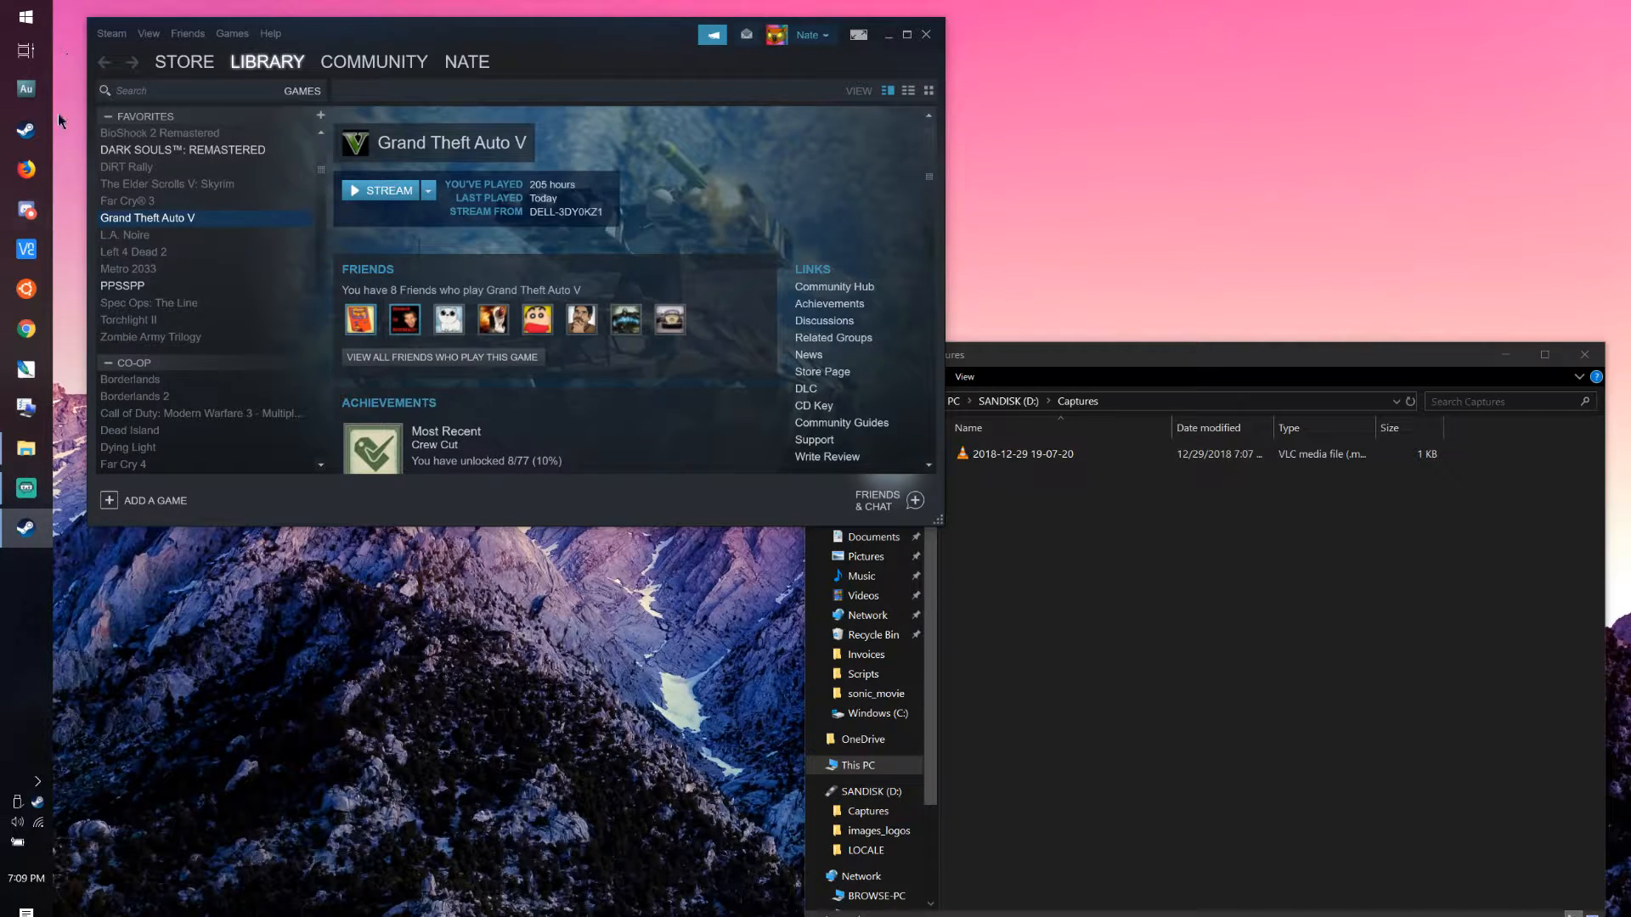
right_click(264, 222)
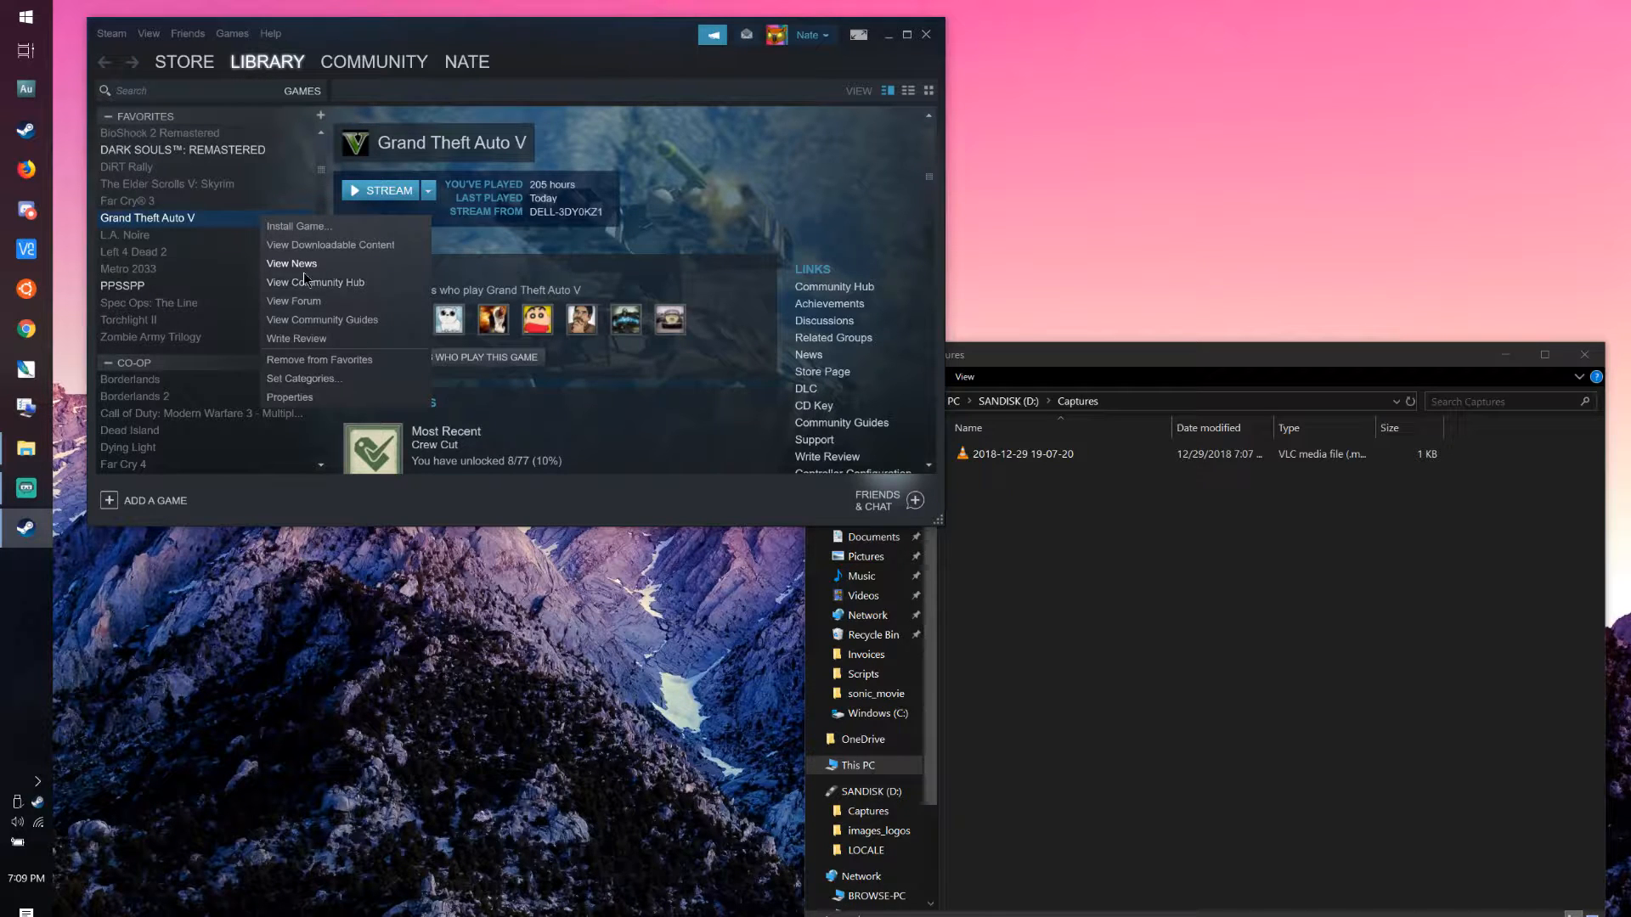
click(200, 208)
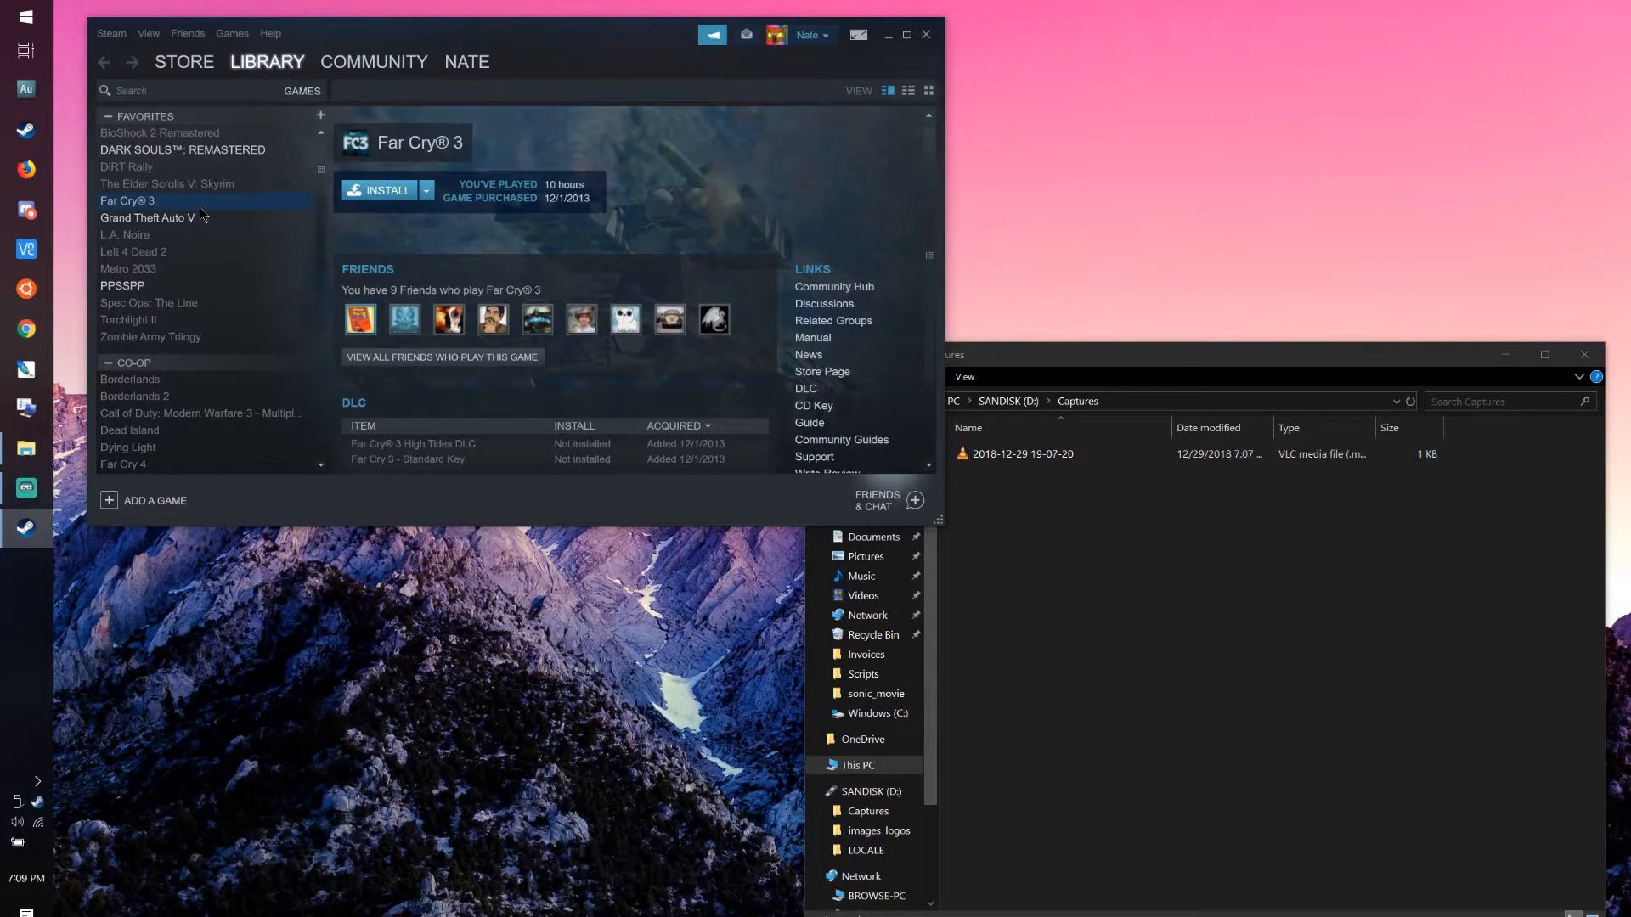
click(201, 216)
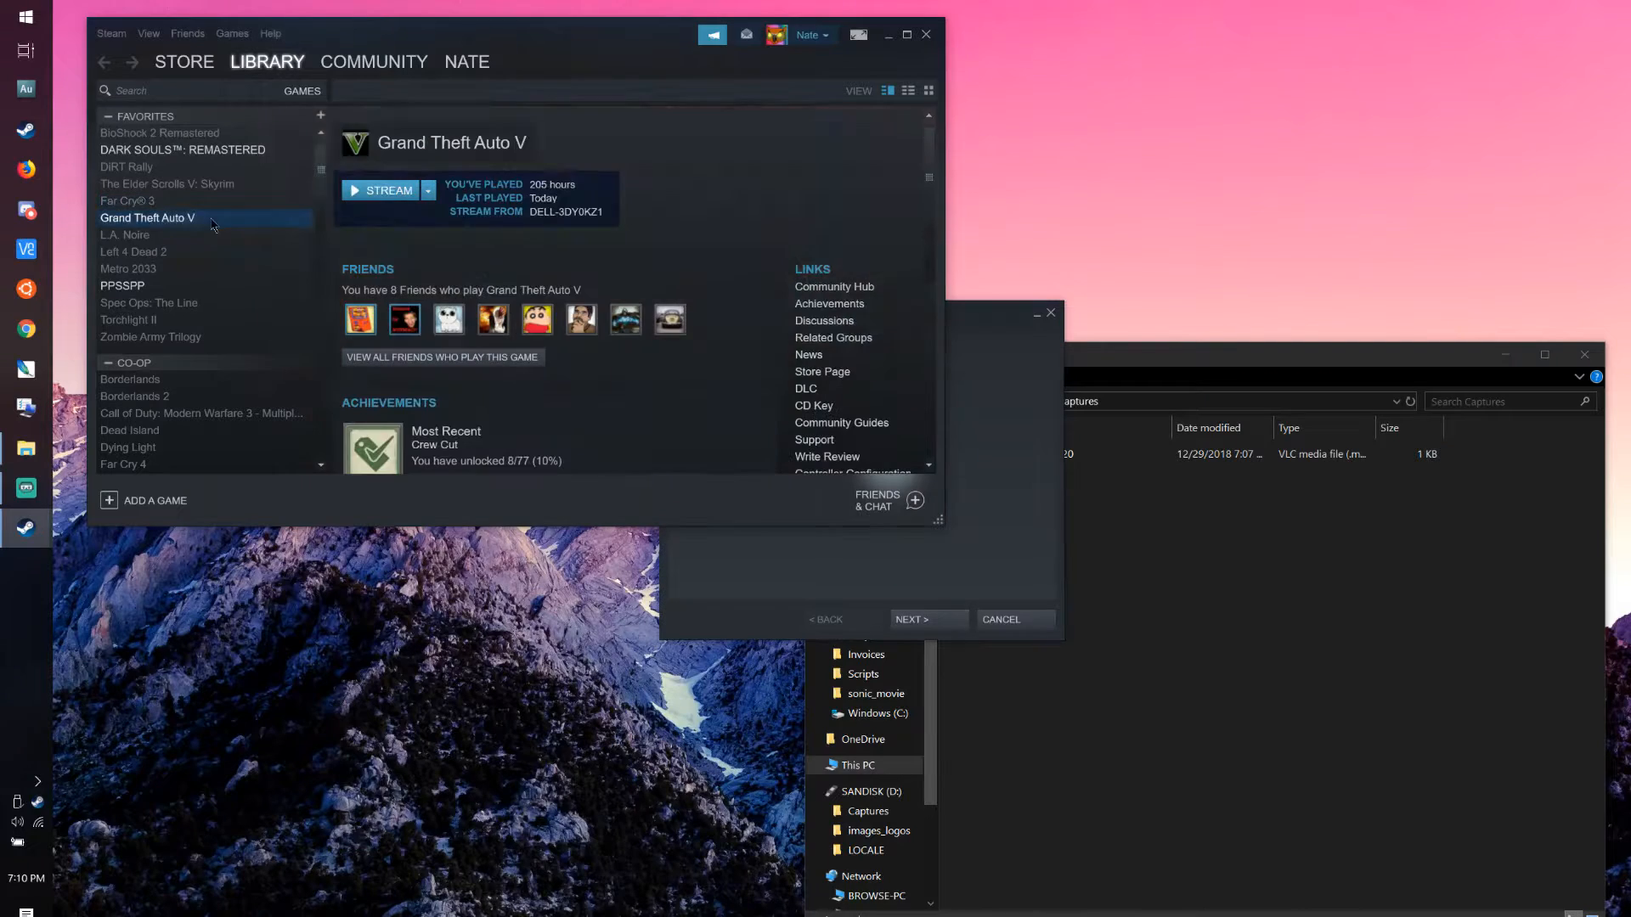
click(990, 541)
click(1014, 620)
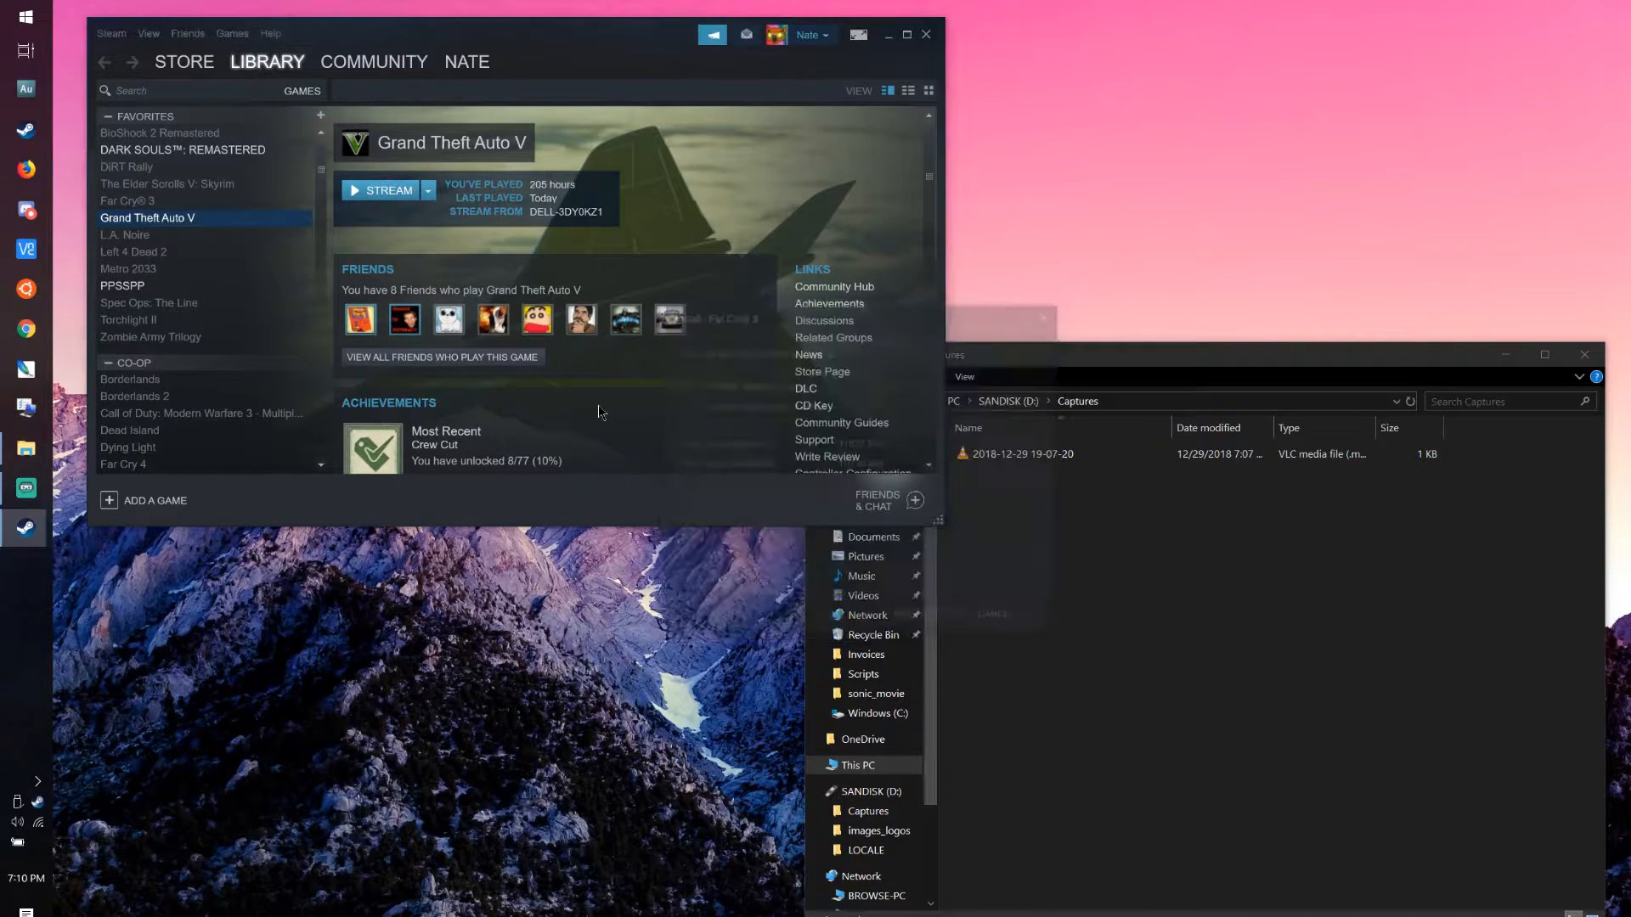
- Reopen Grand Theft Auto V's controller configuration and bring up the A button's activator settings
right_click(243, 212)
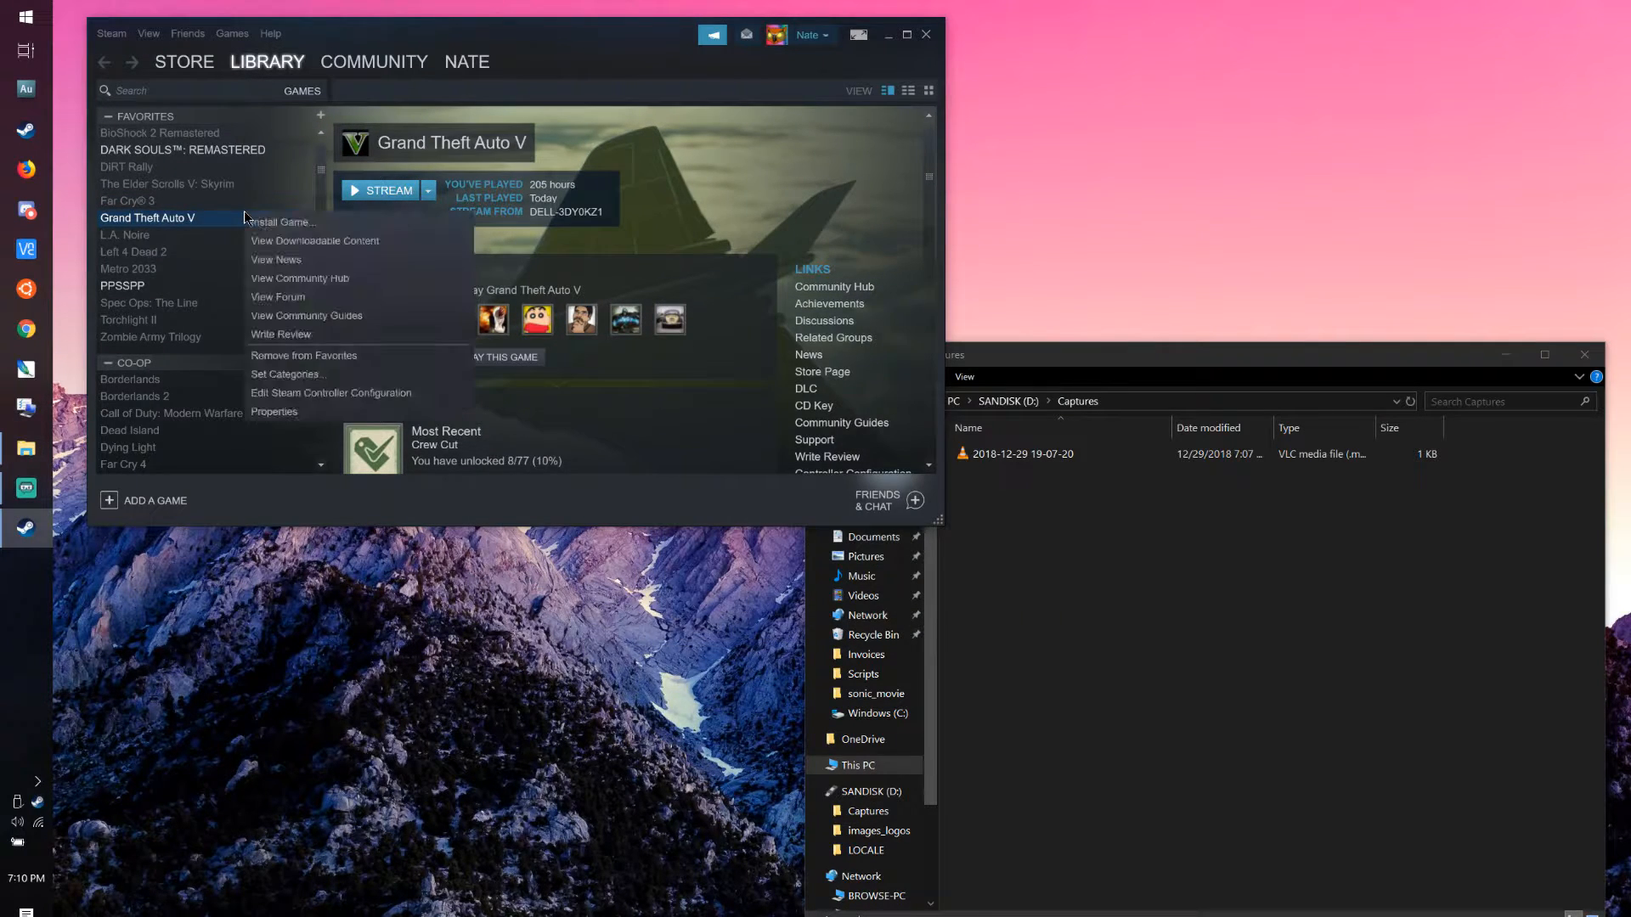
click(308, 396)
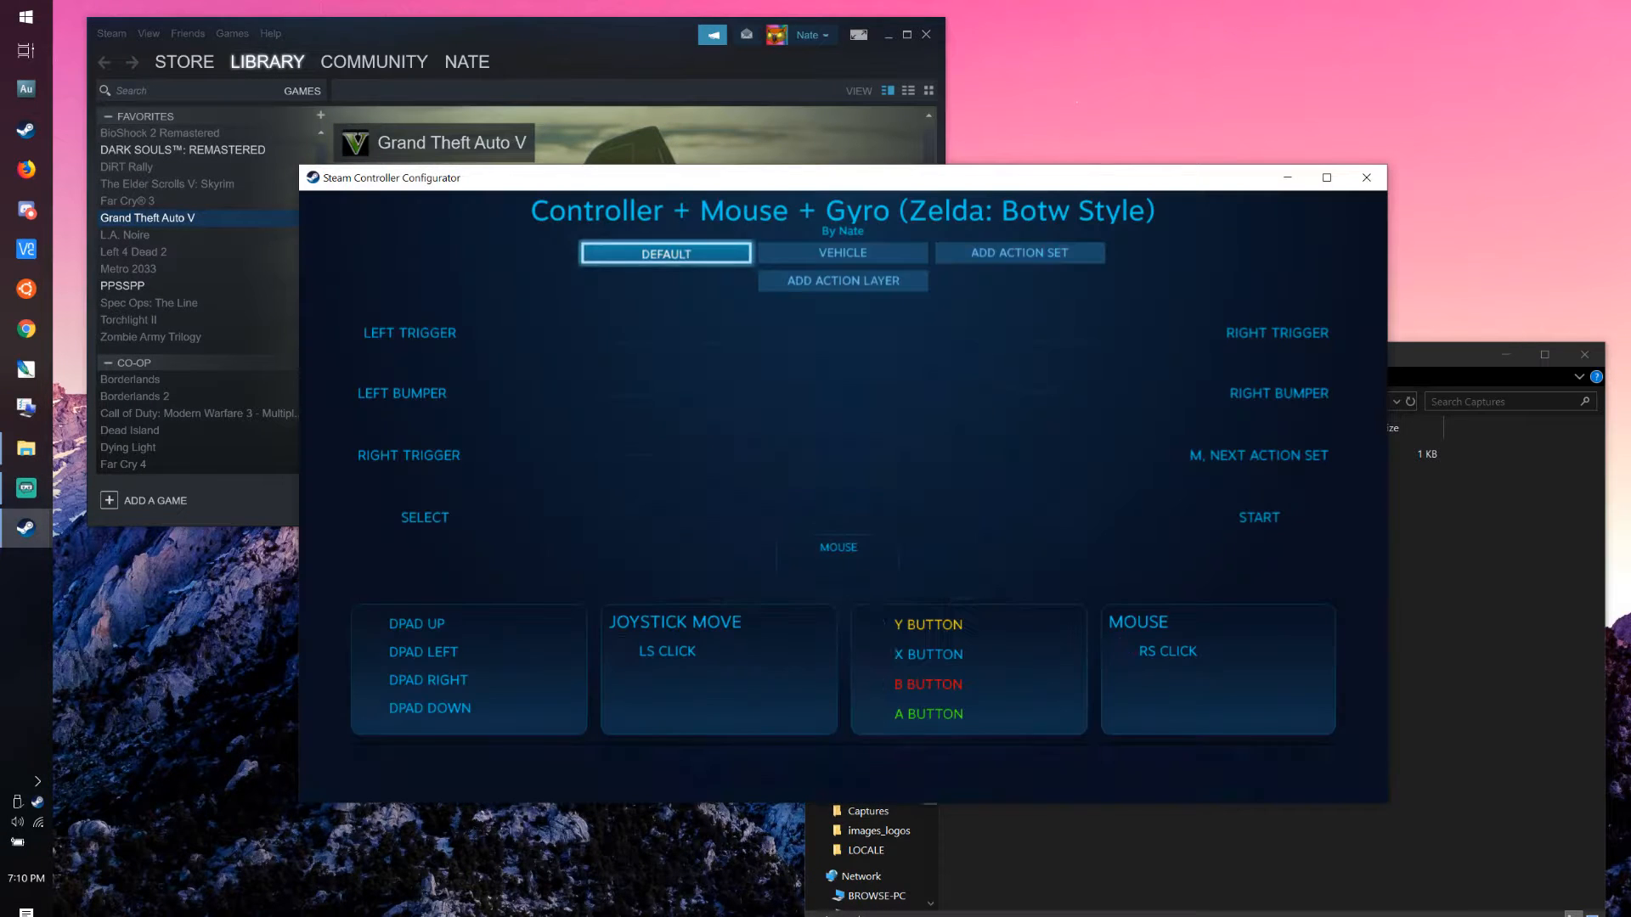
key(Right)
key(Down)
key(Down)
key(Right)
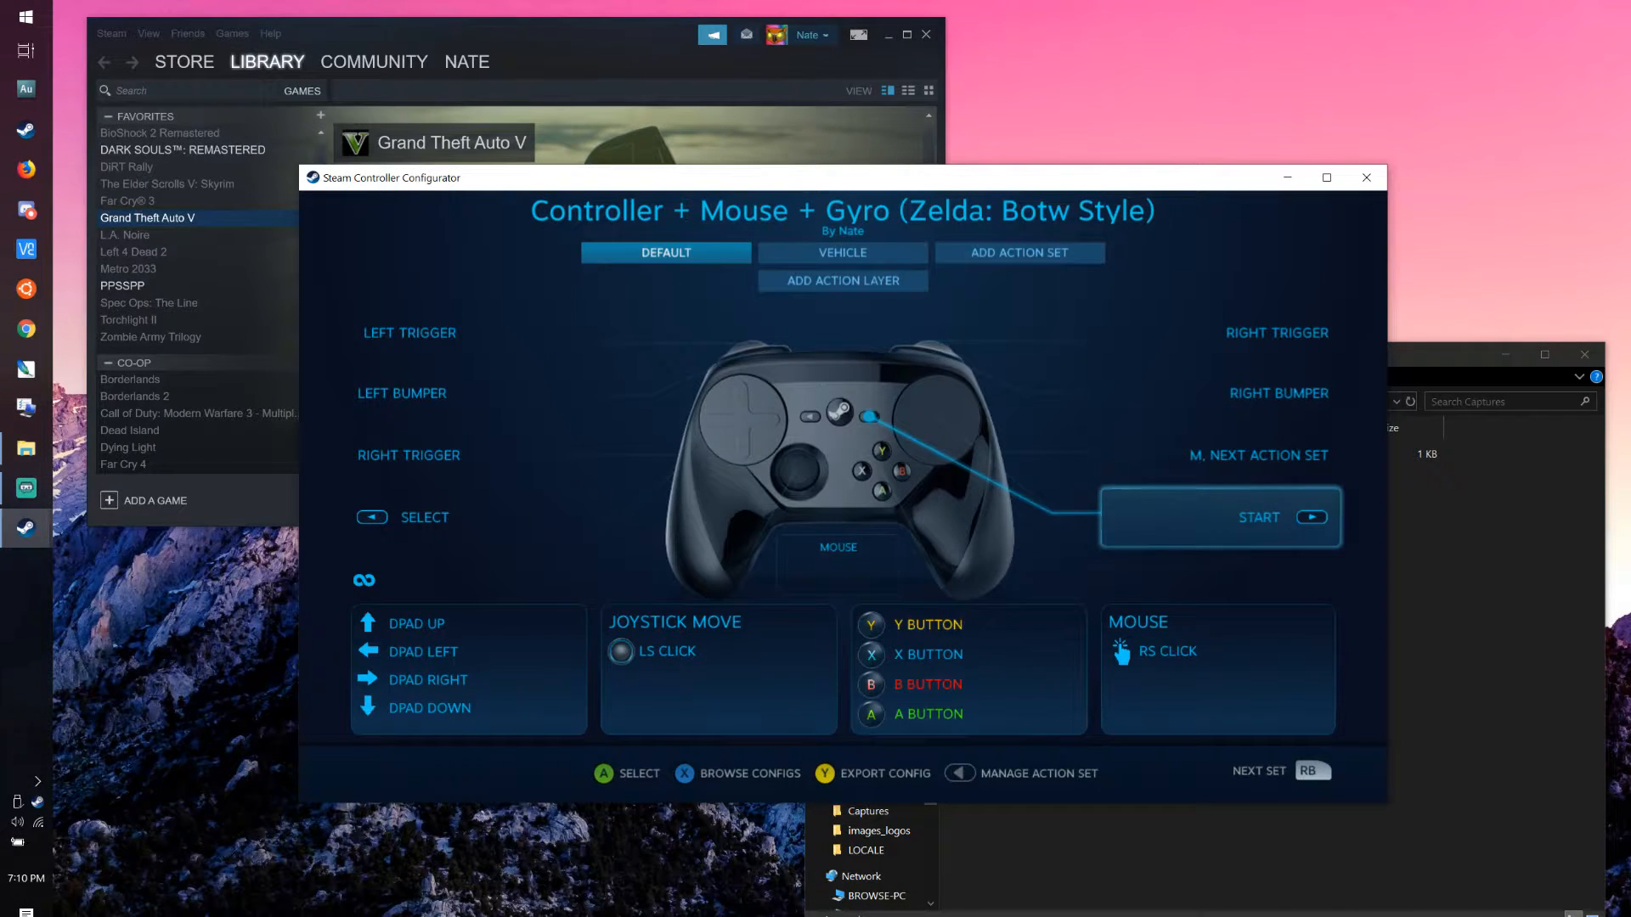
key(Down)
key(Return)
key(Right)
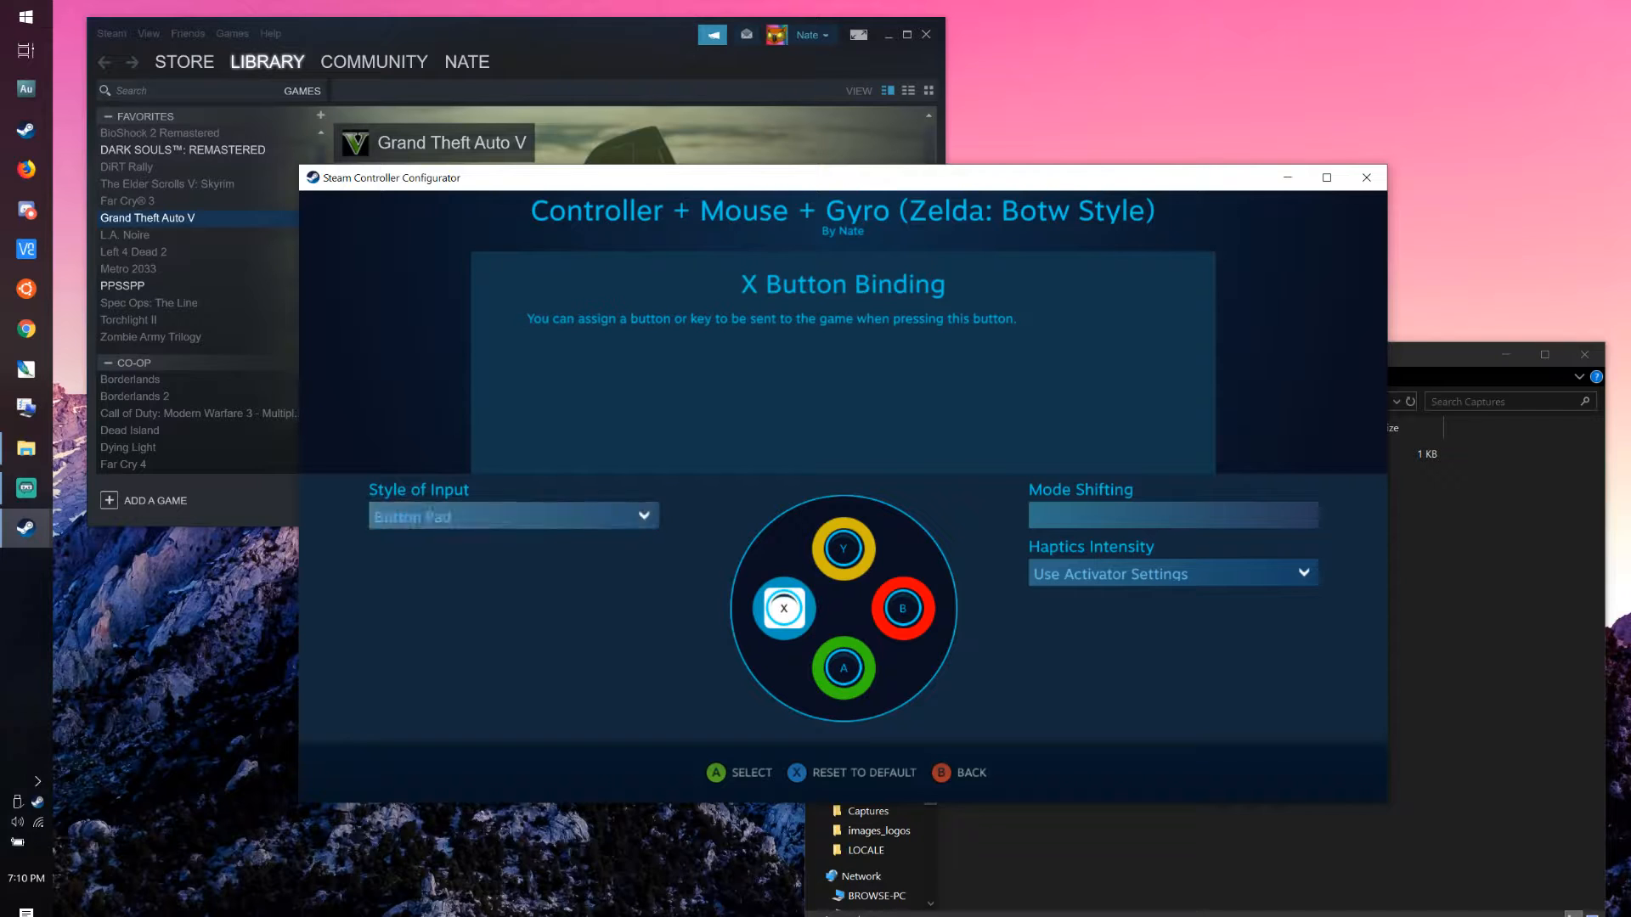
key(Down)
key(Return)
- Look over the A button's Regular Press activator and switch to its Long Press activator
key(Right)
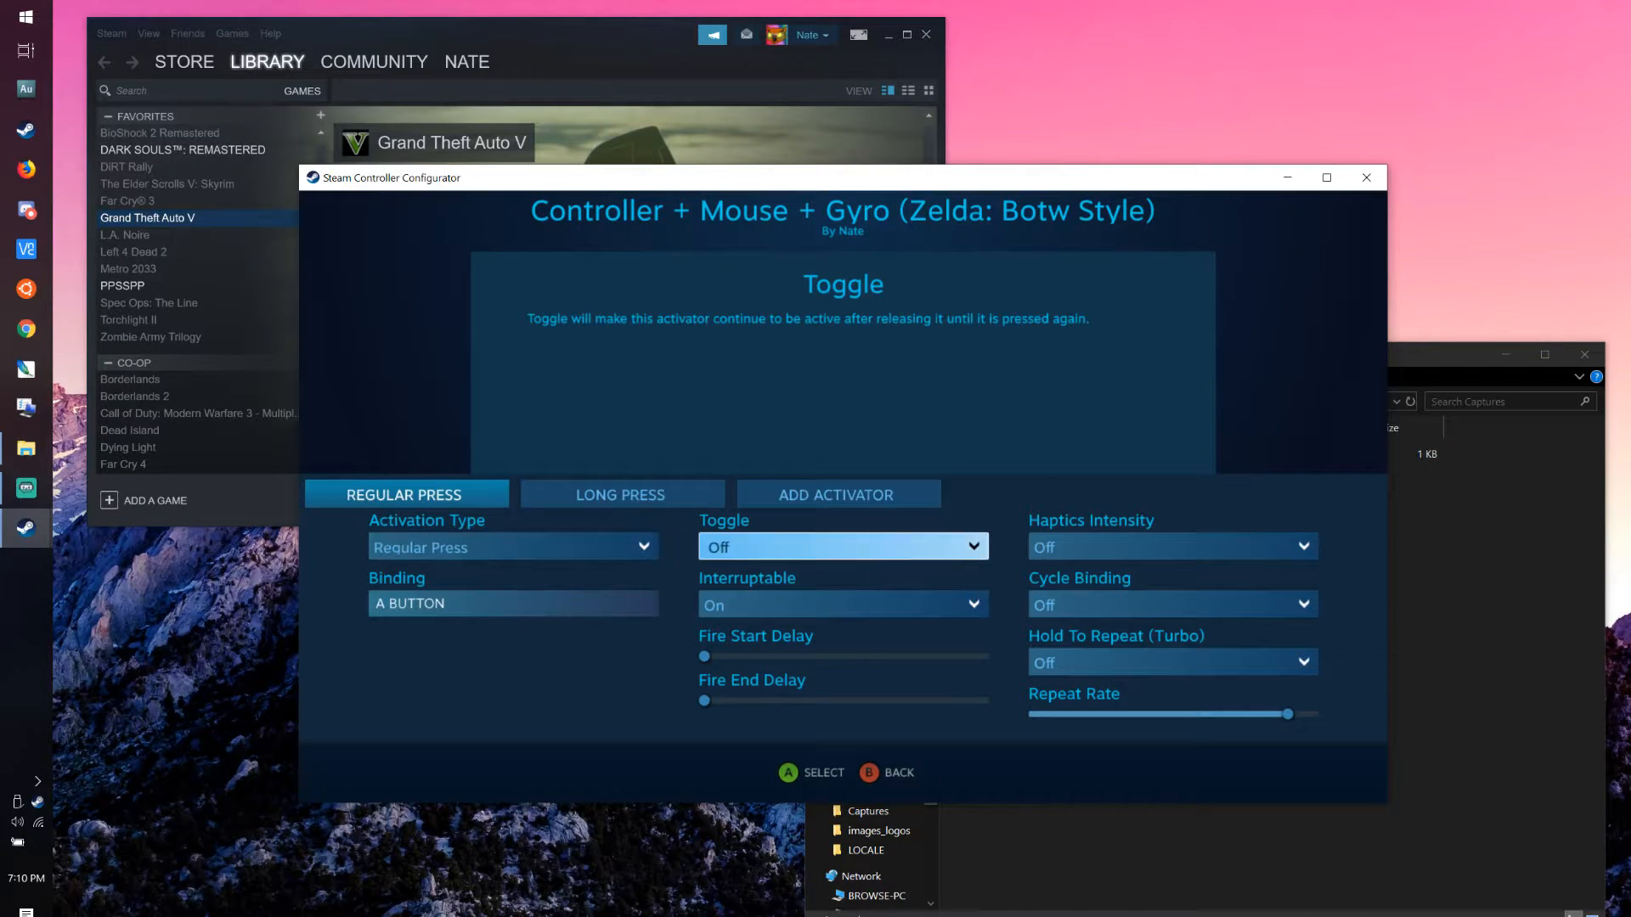
key(Up)
key(Right)
key(Right)
key(Left)
key(Down)
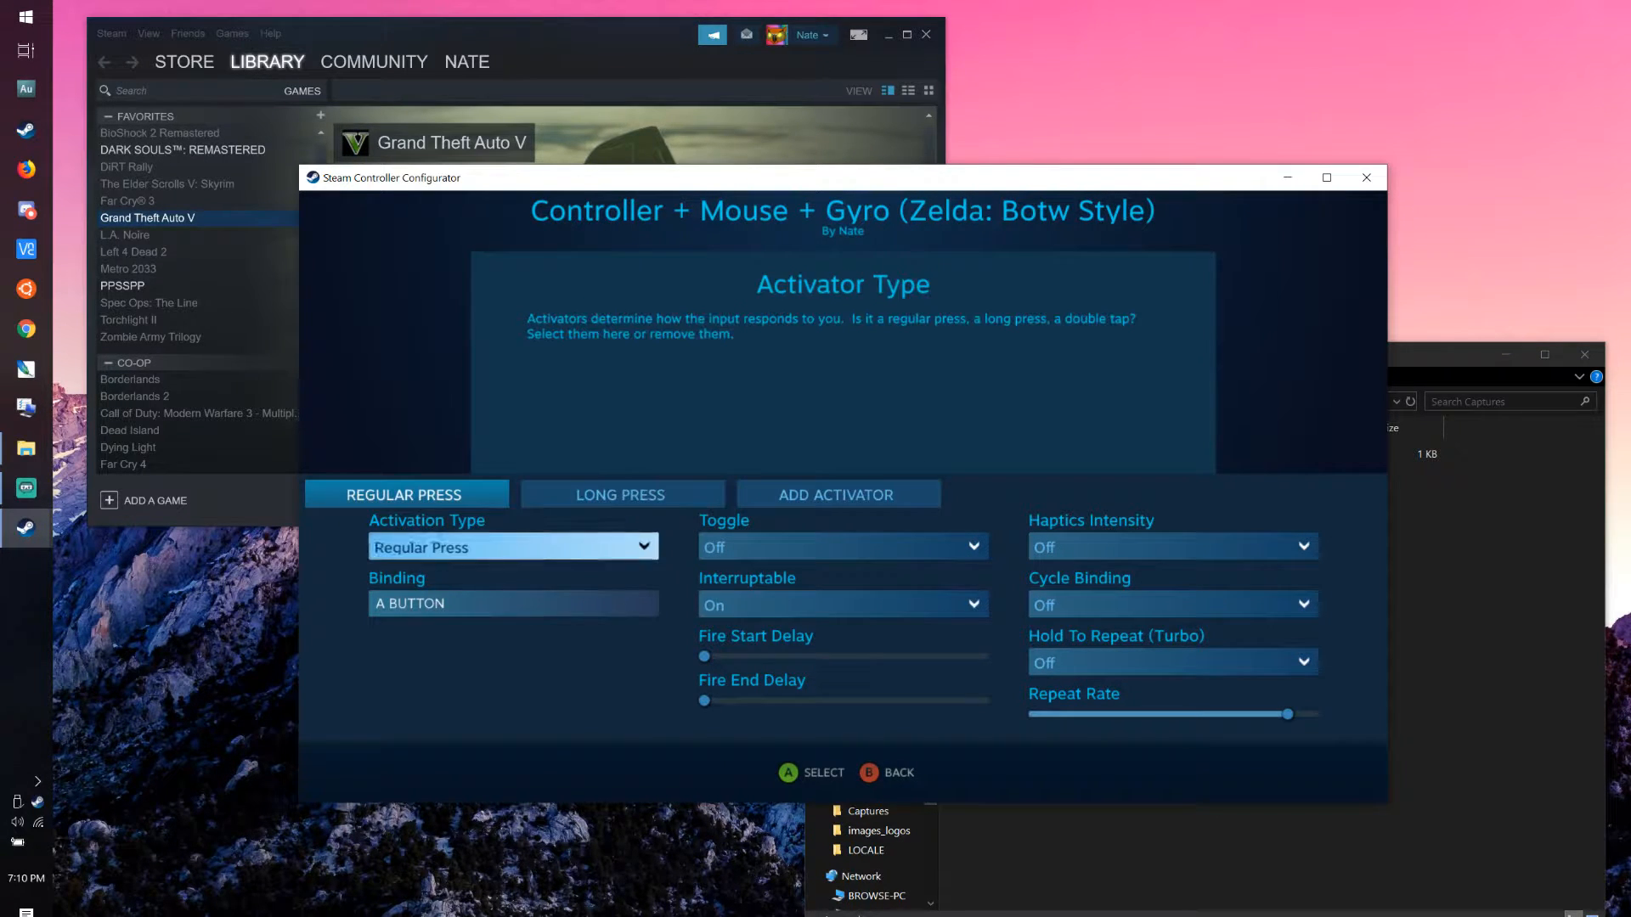
key(Up)
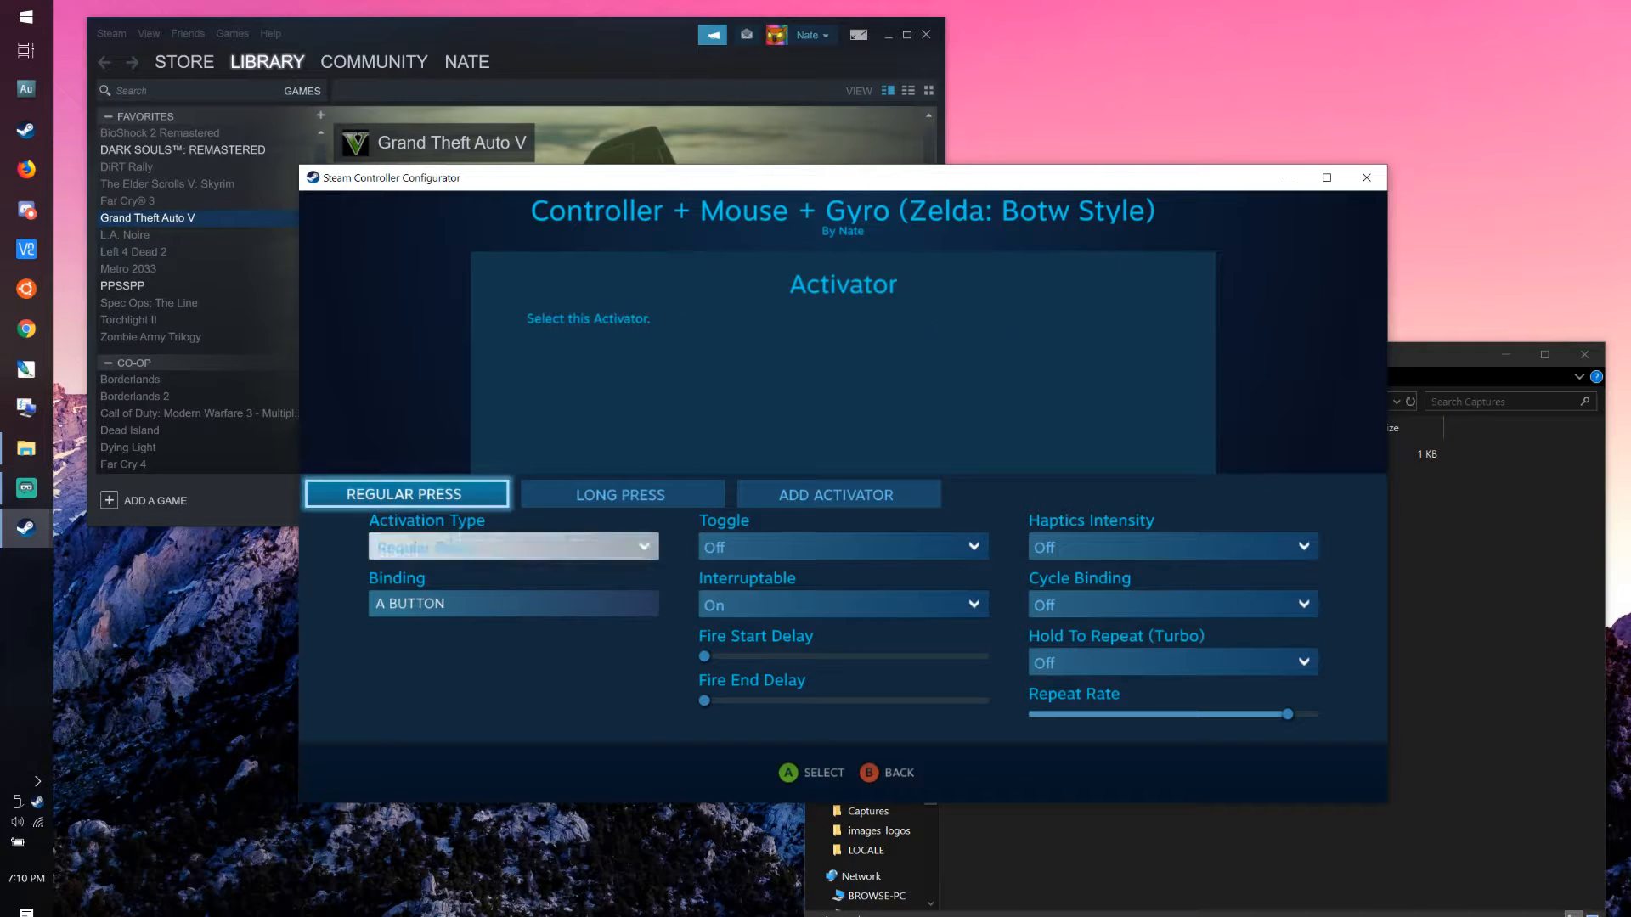
key(Right)
key(Return)
key(Down)
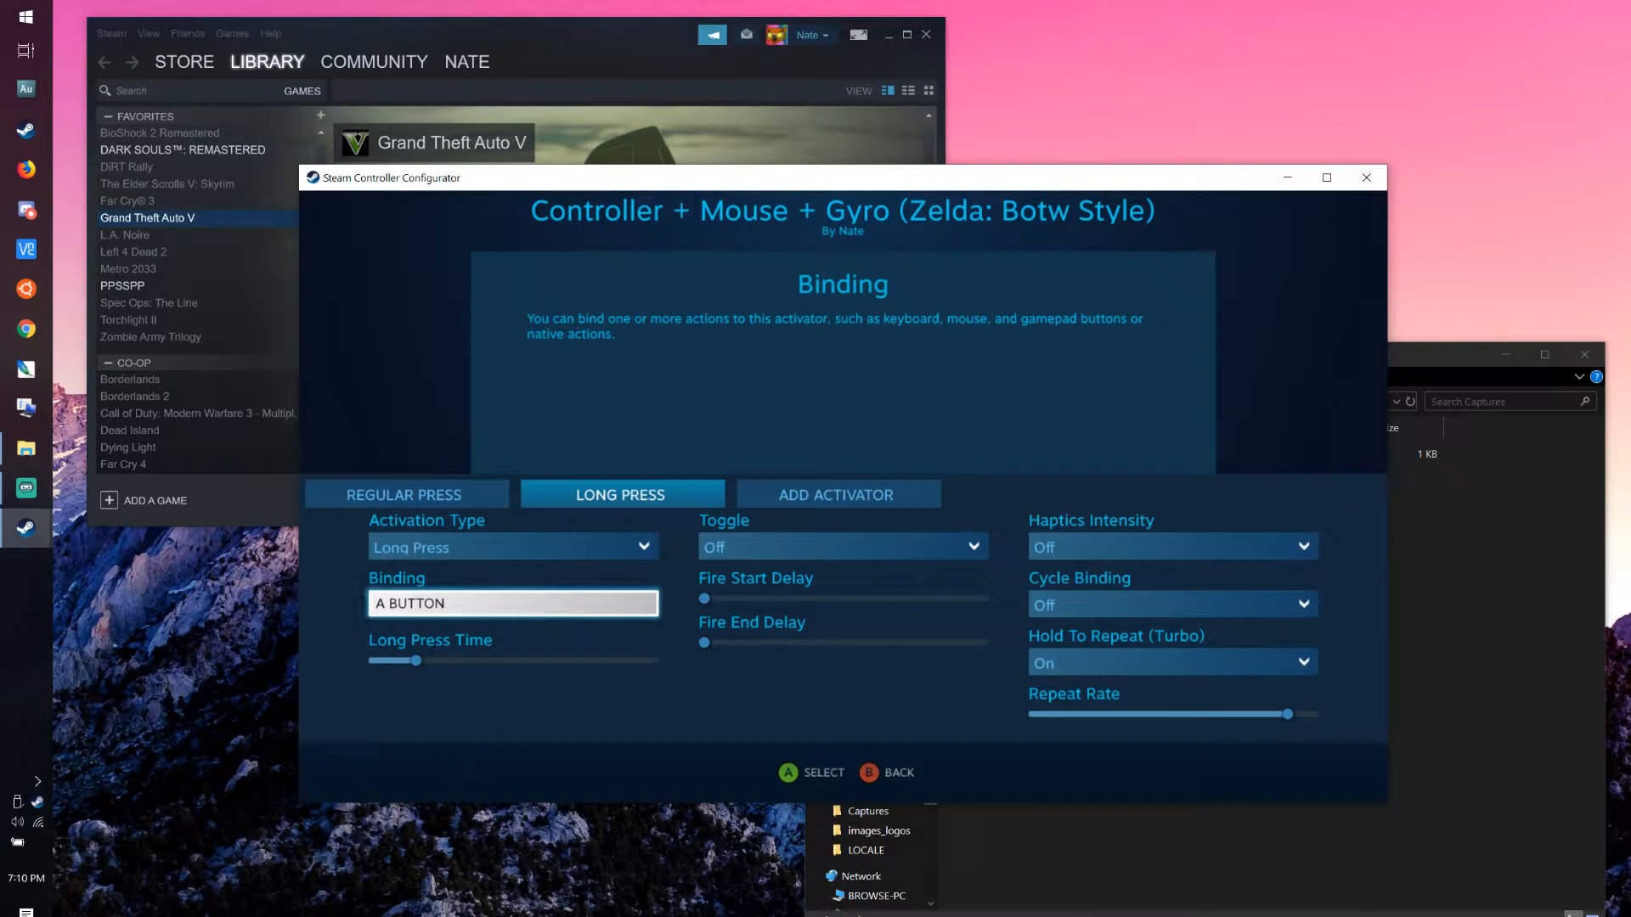
- Review the Long Press activator's timing, Cycle Binding and Hold To Repeat options, and return to the controller overview
key(Down)
key(Right)
key(Right)
key(Down)
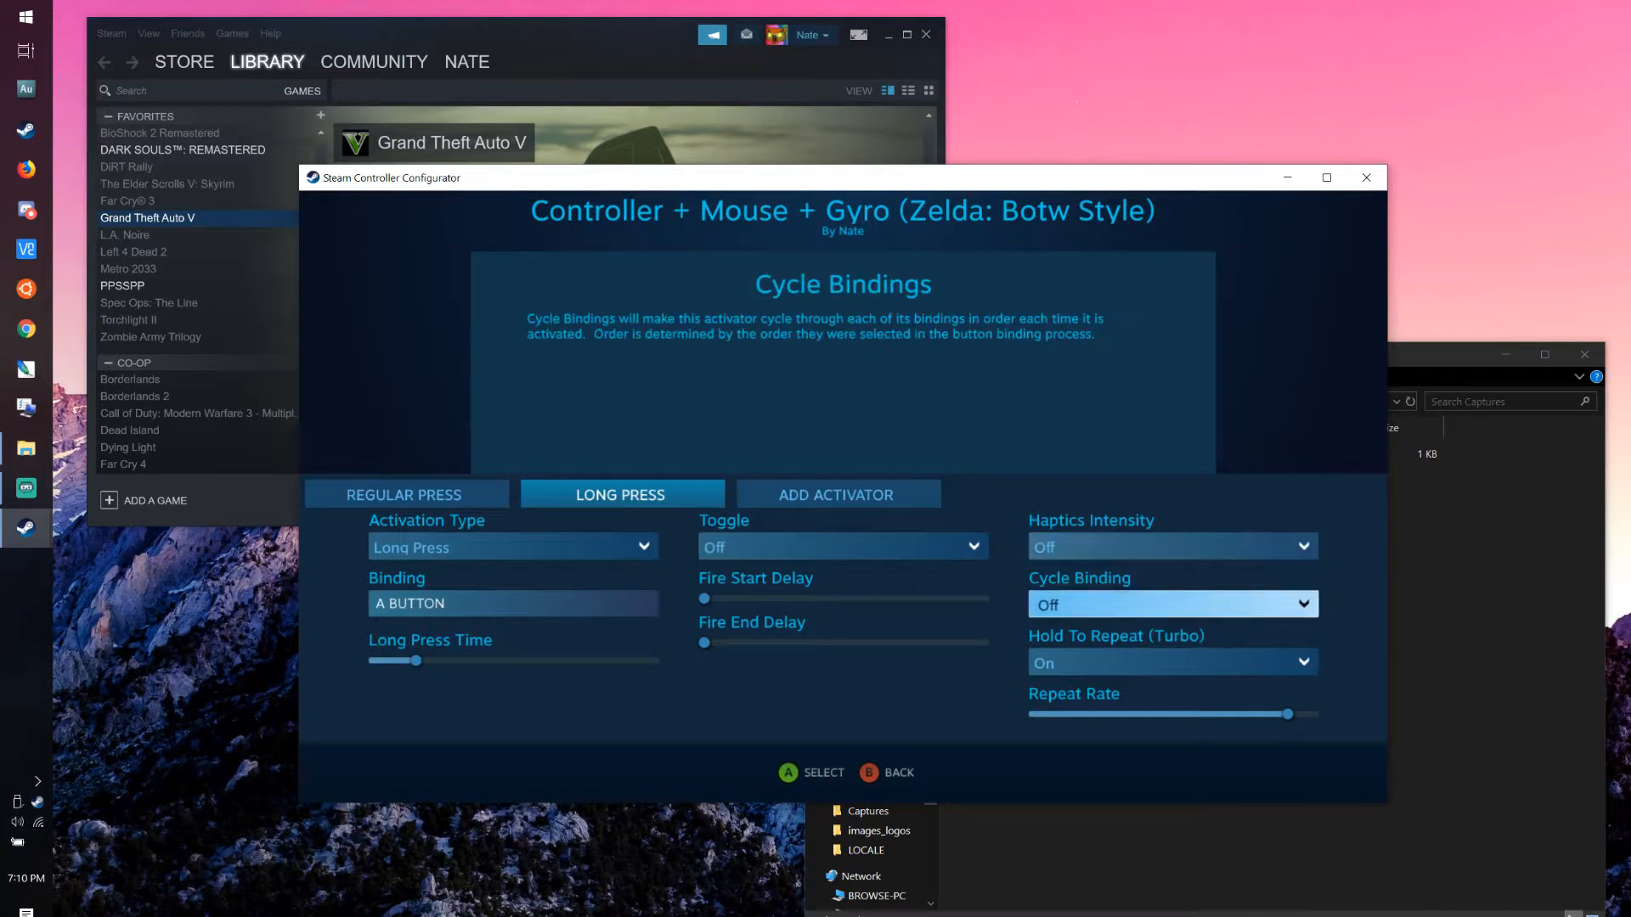
key(Down)
key(Escape)
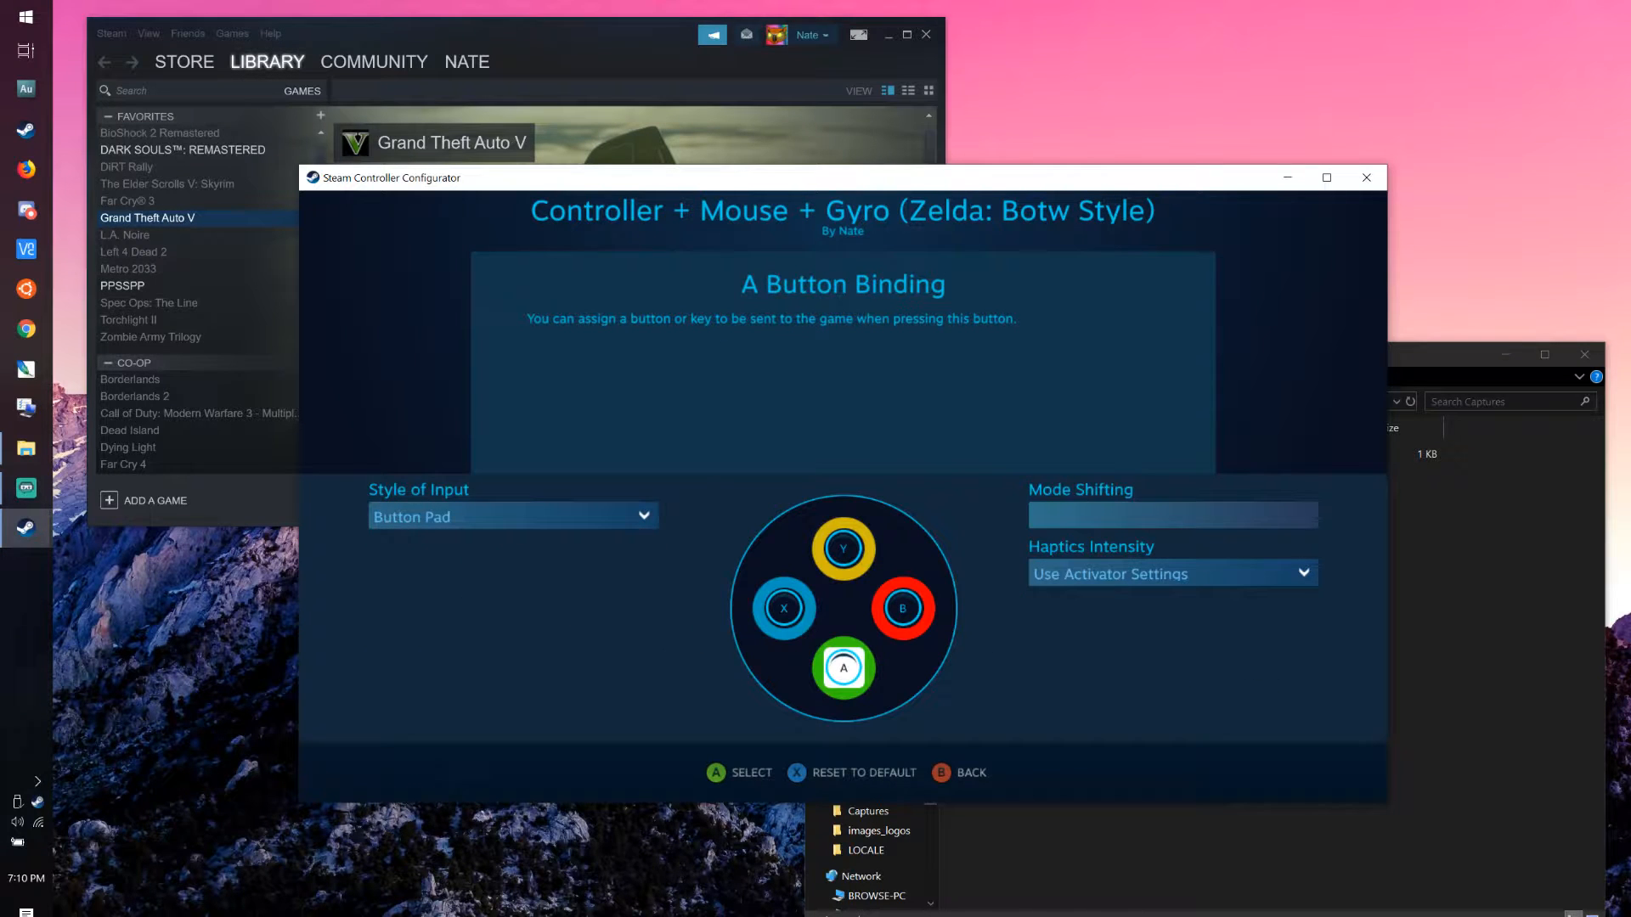
key(Escape)
- View the joystick's additional settings for response curve and dead zones, and return to its Joystick Move settings
key(Left)
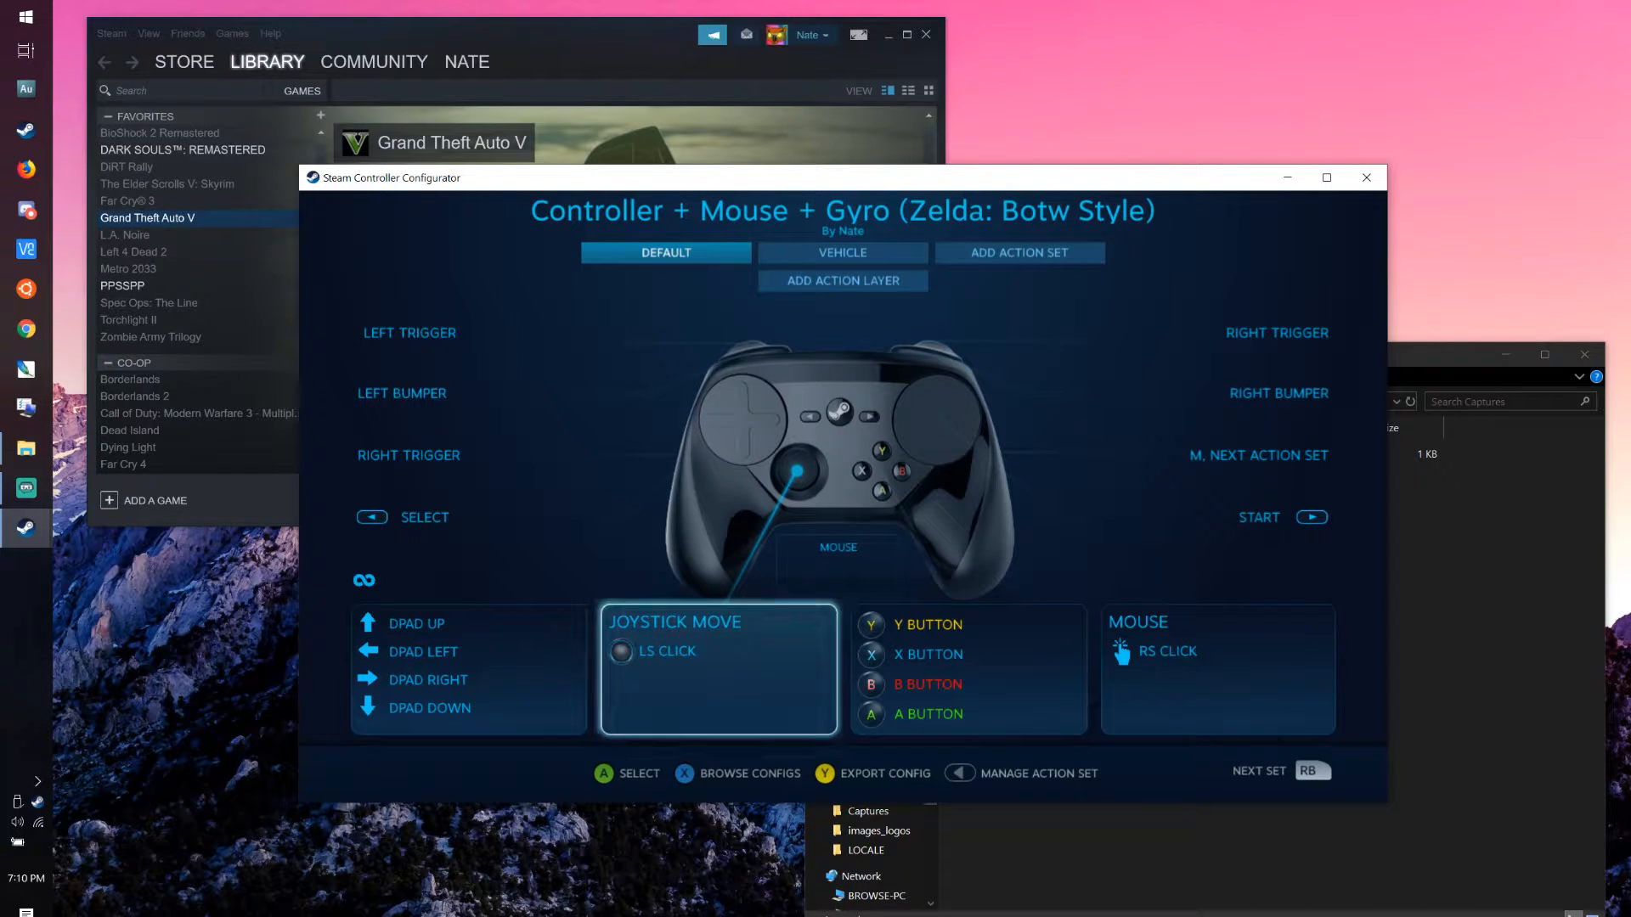
key(Return)
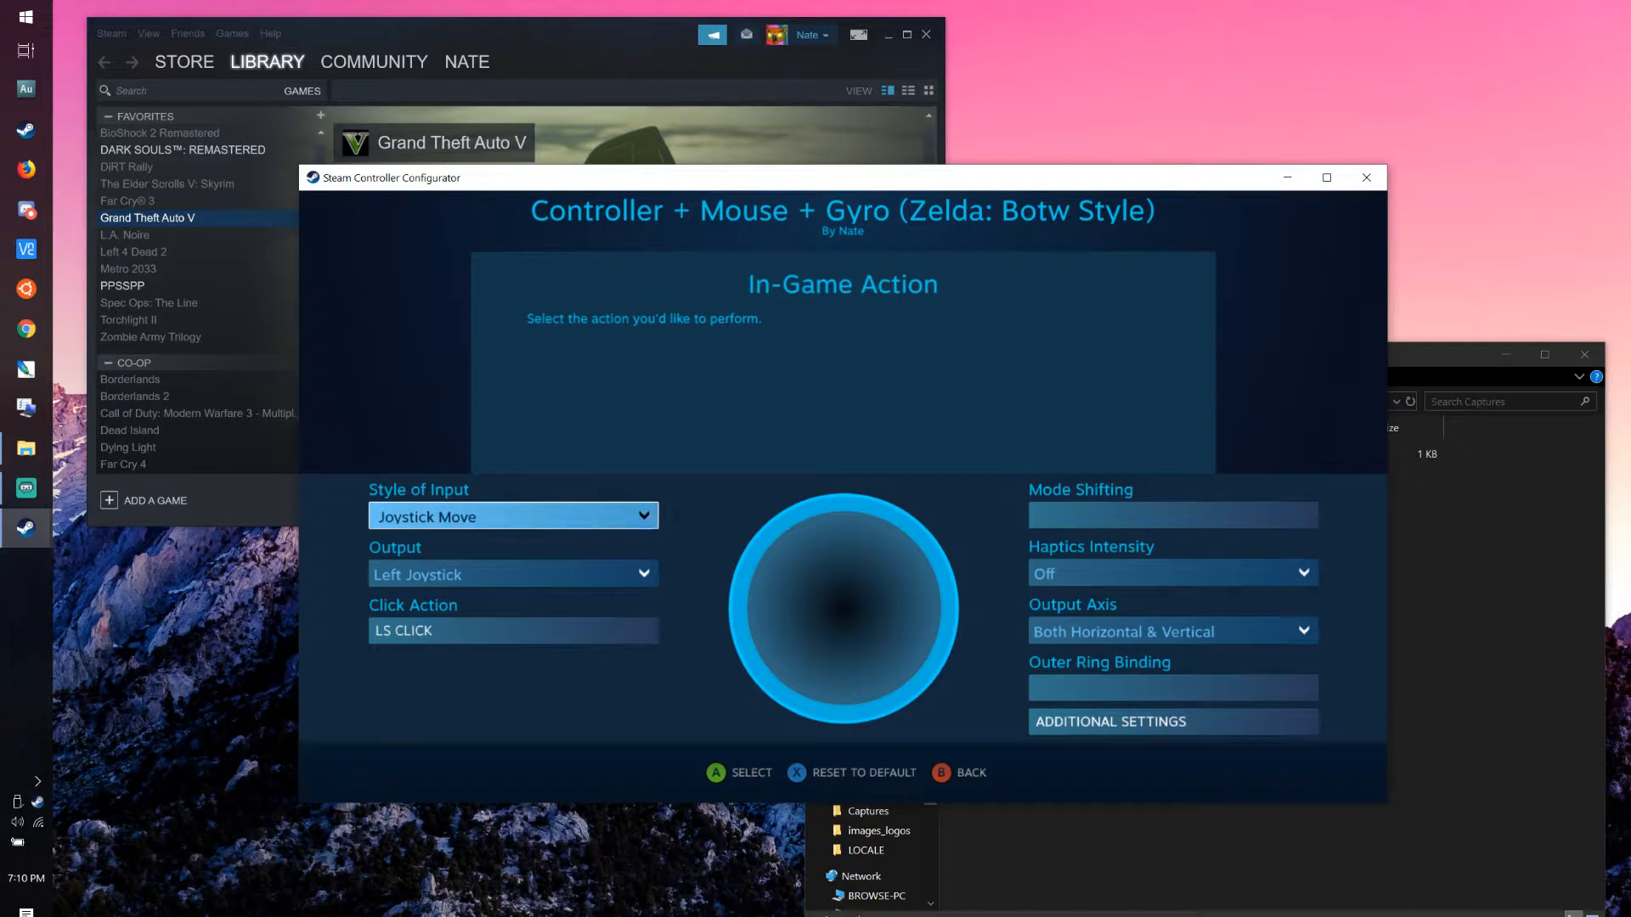
key(Right)
key(Down)
key(Down)
key(Down)
key(Down)
key(Return)
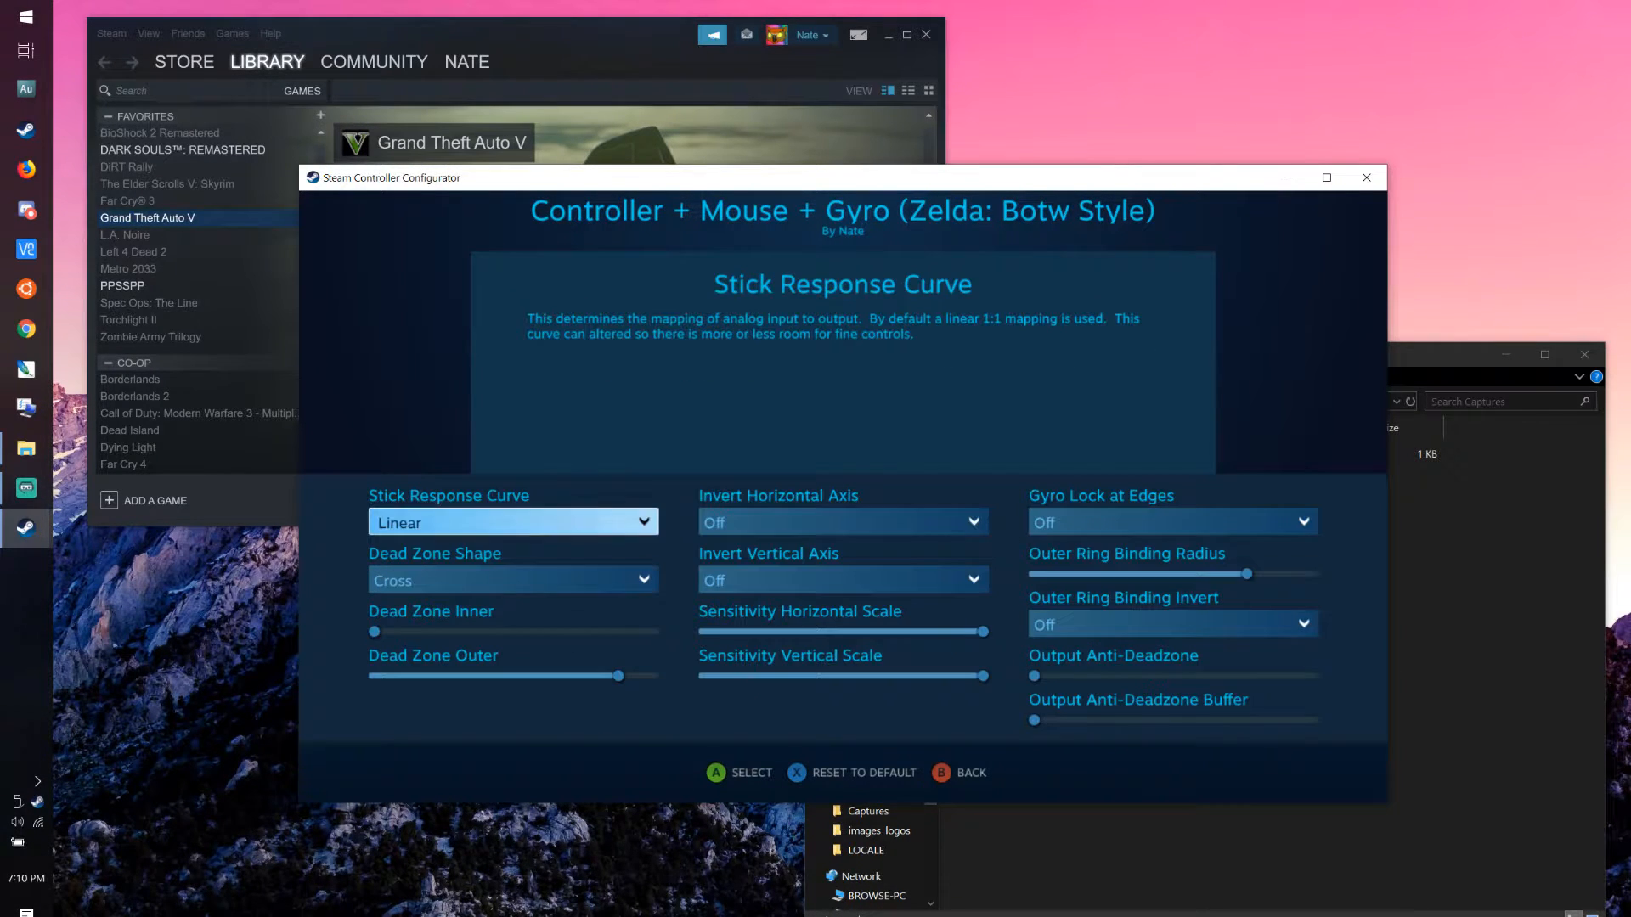
key(Escape)
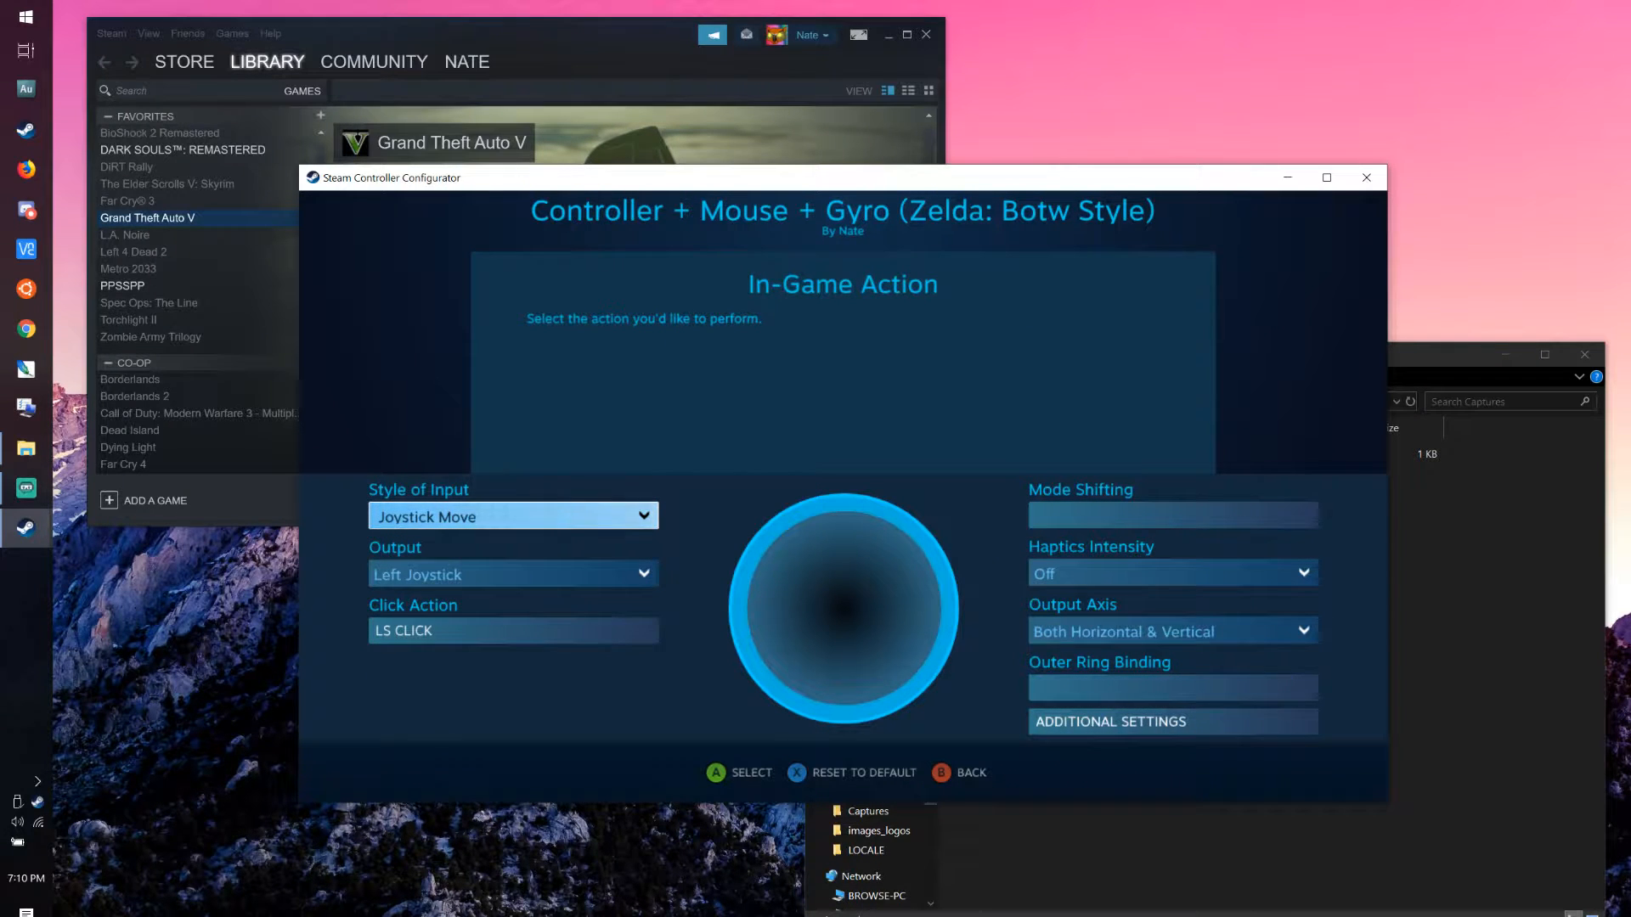
- Check the joystick's Click Action binding and return to the controller overview
key(Down)
key(Down)
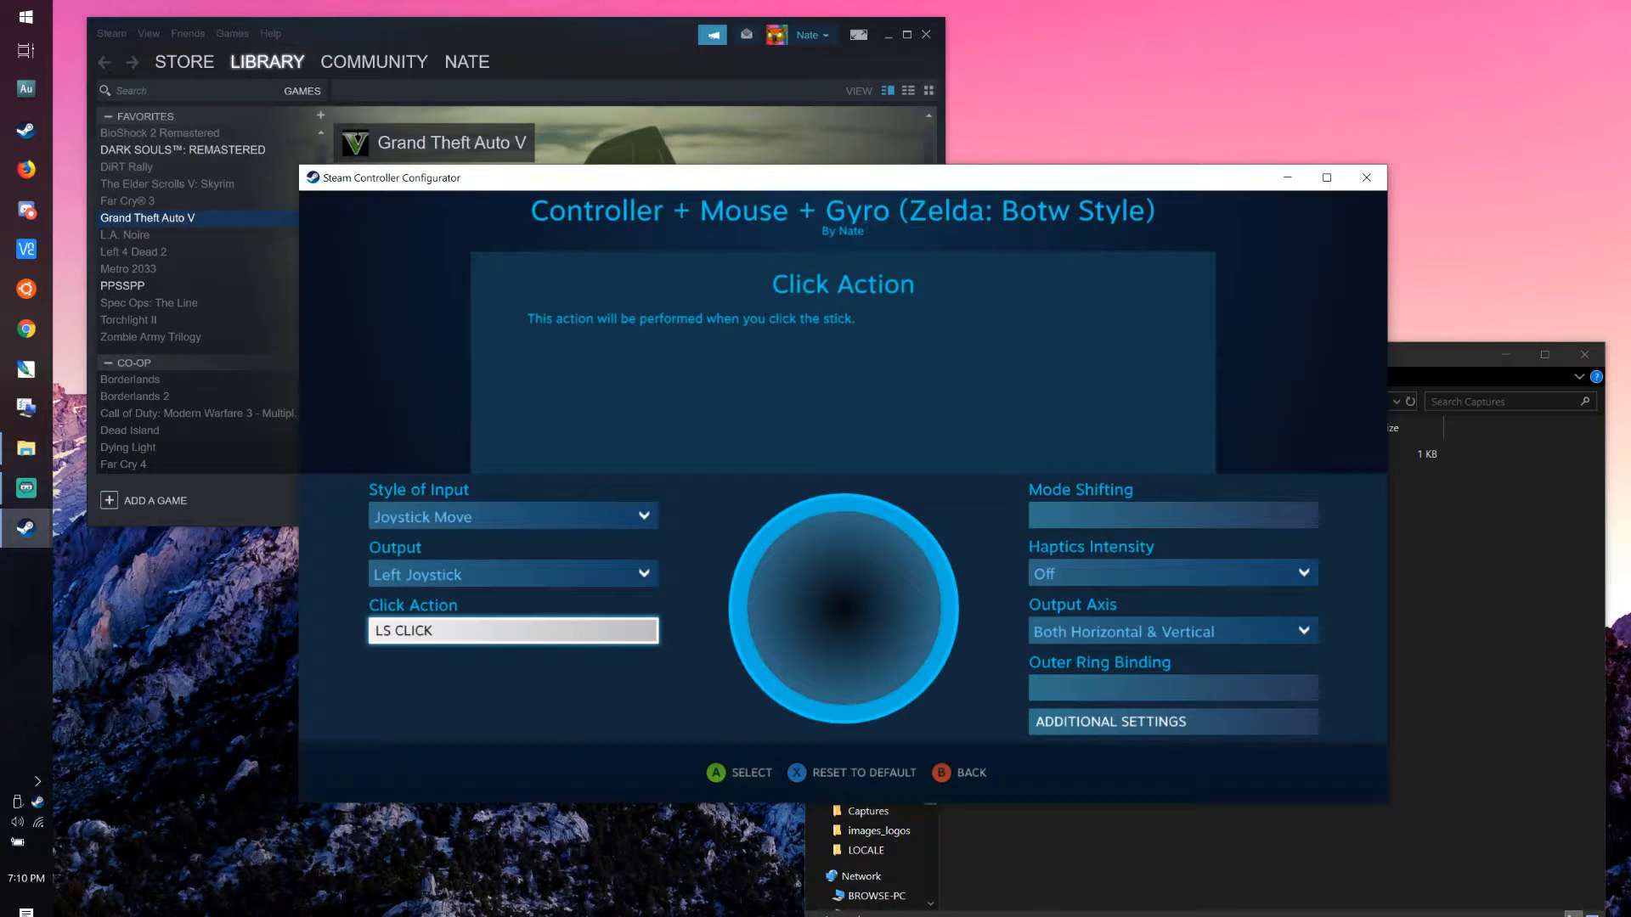
key(Return)
key(Escape)
key(Escape)
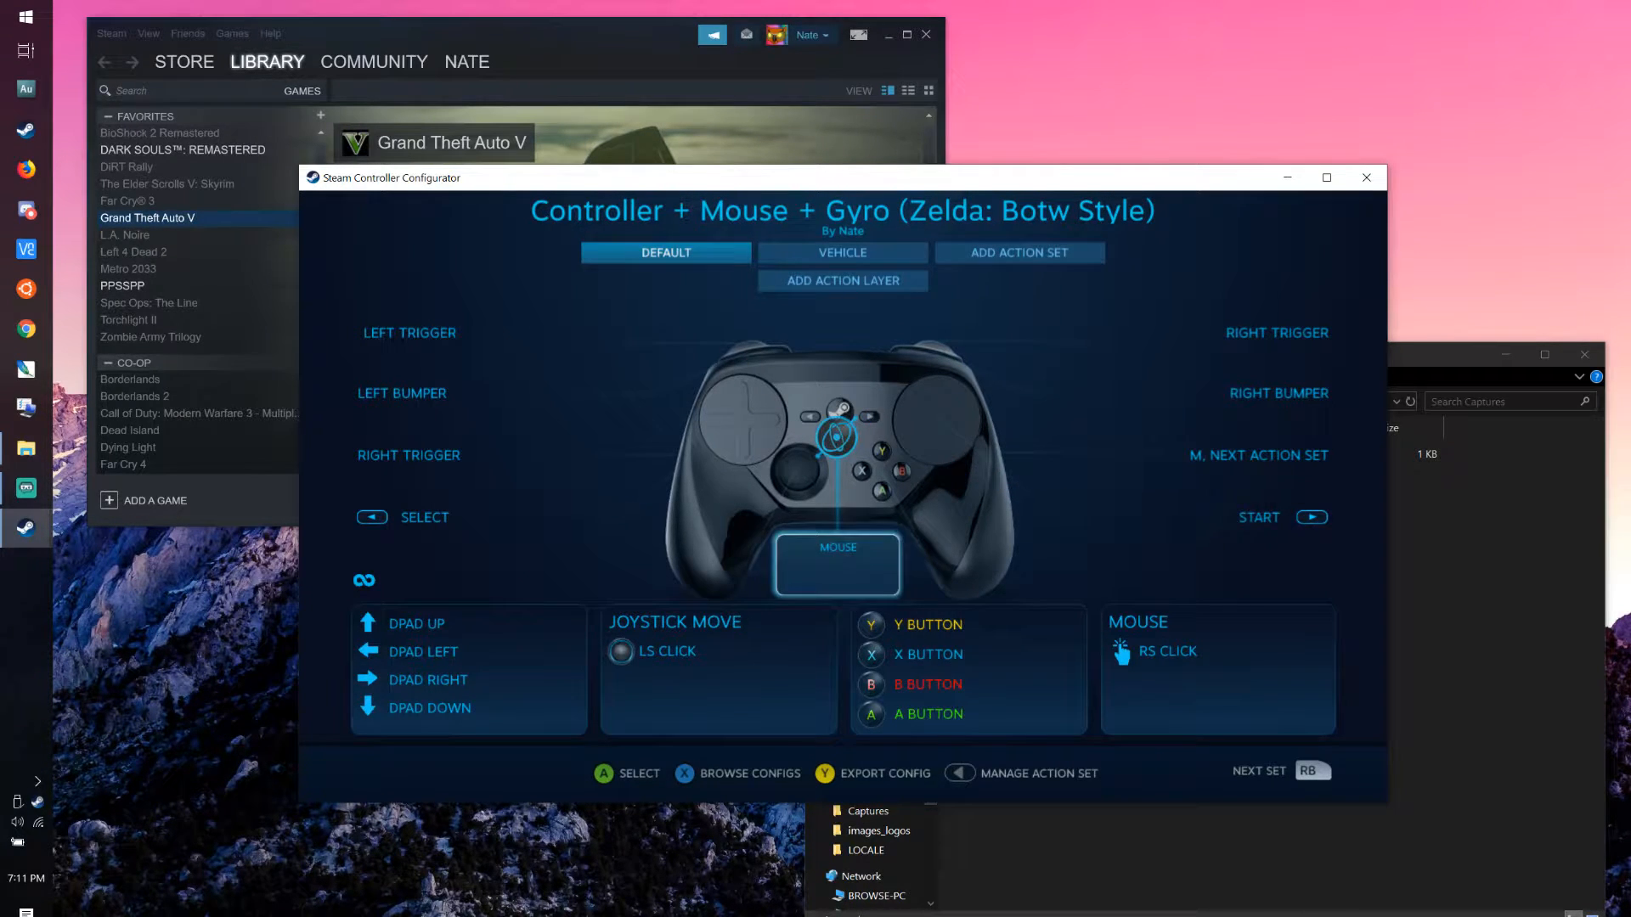
- Look over the right trackpad's Mouse settings and return to the controller overview
key(Right)
key(Down)
key(Right)
key(Return)
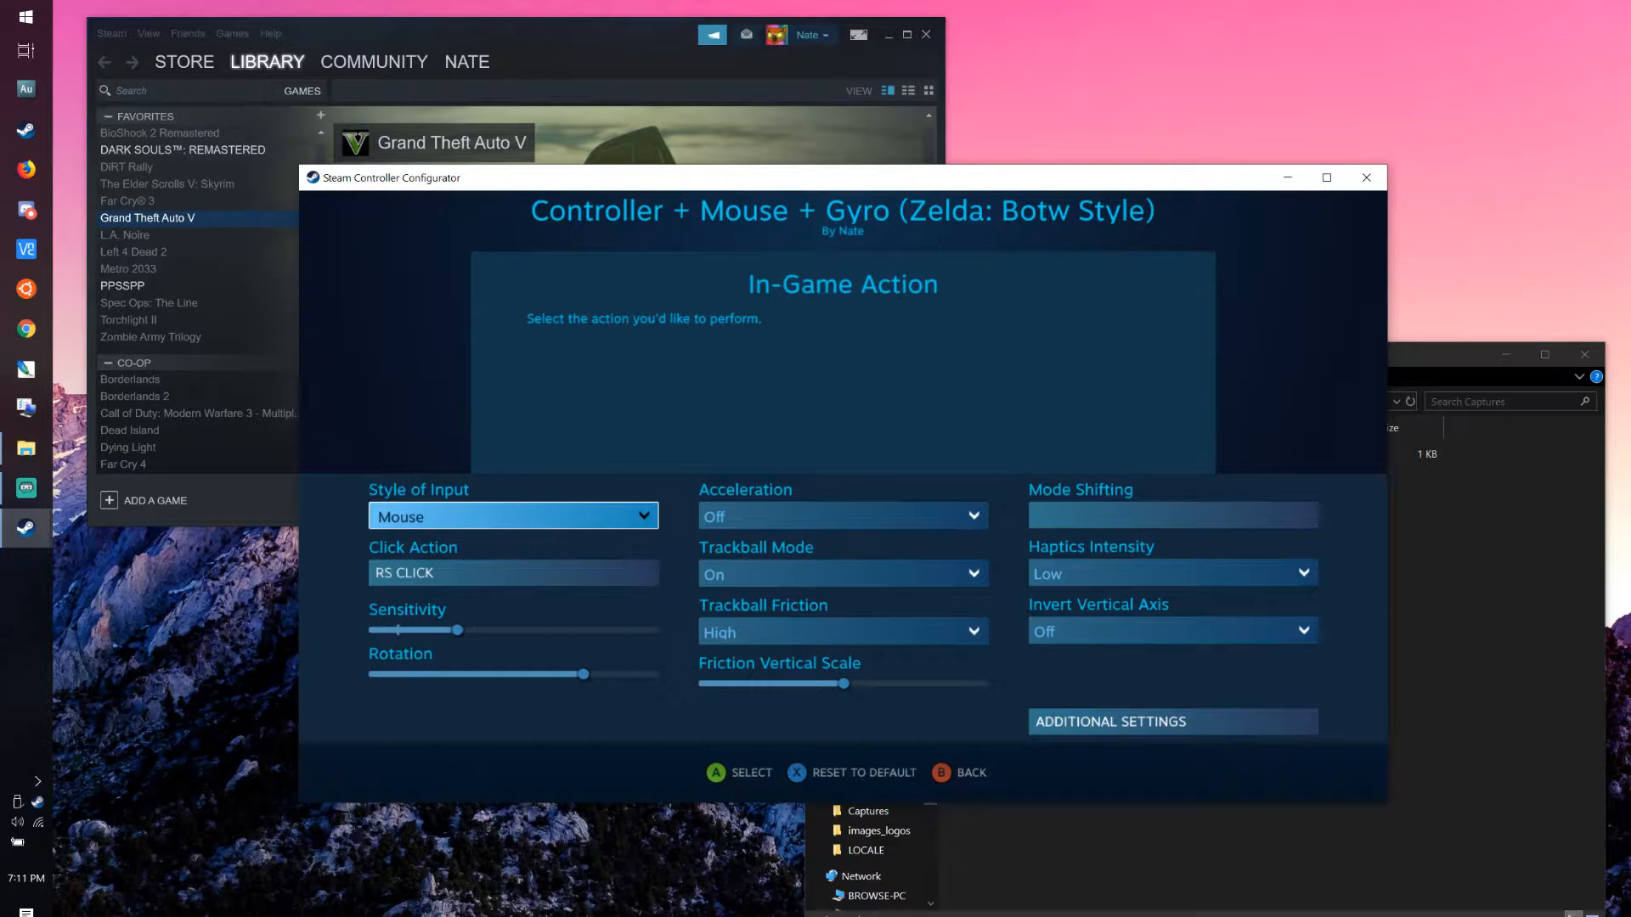
key(Escape)
key(Left)
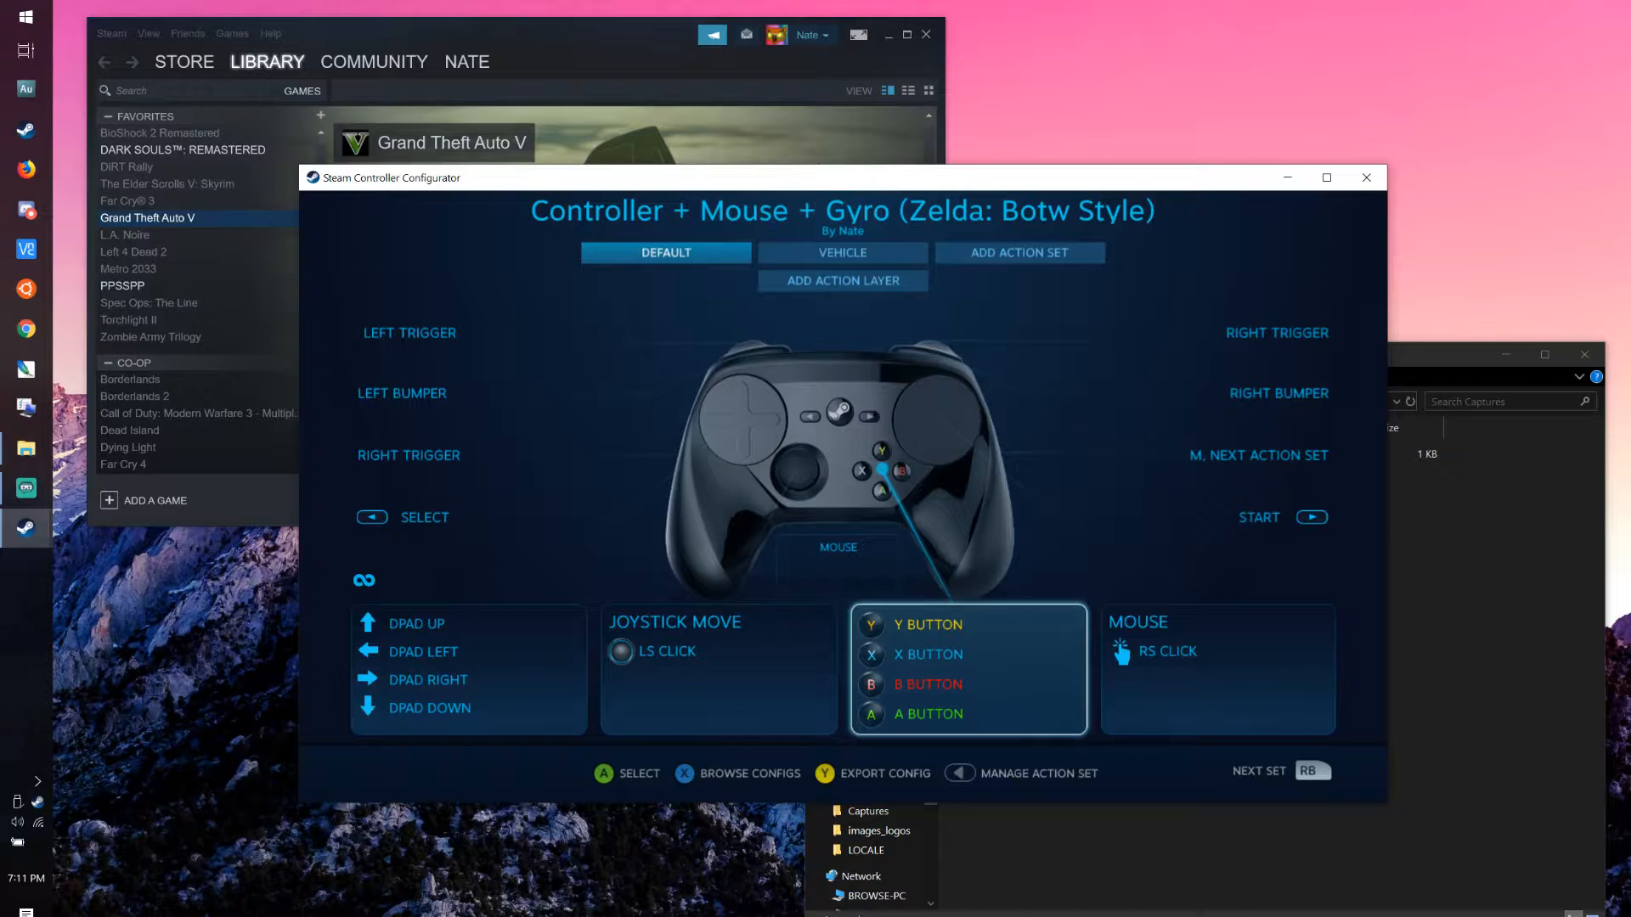
- View the Y button's binding from the face buttons' Button Pad settings and return to the pad
key(Return)
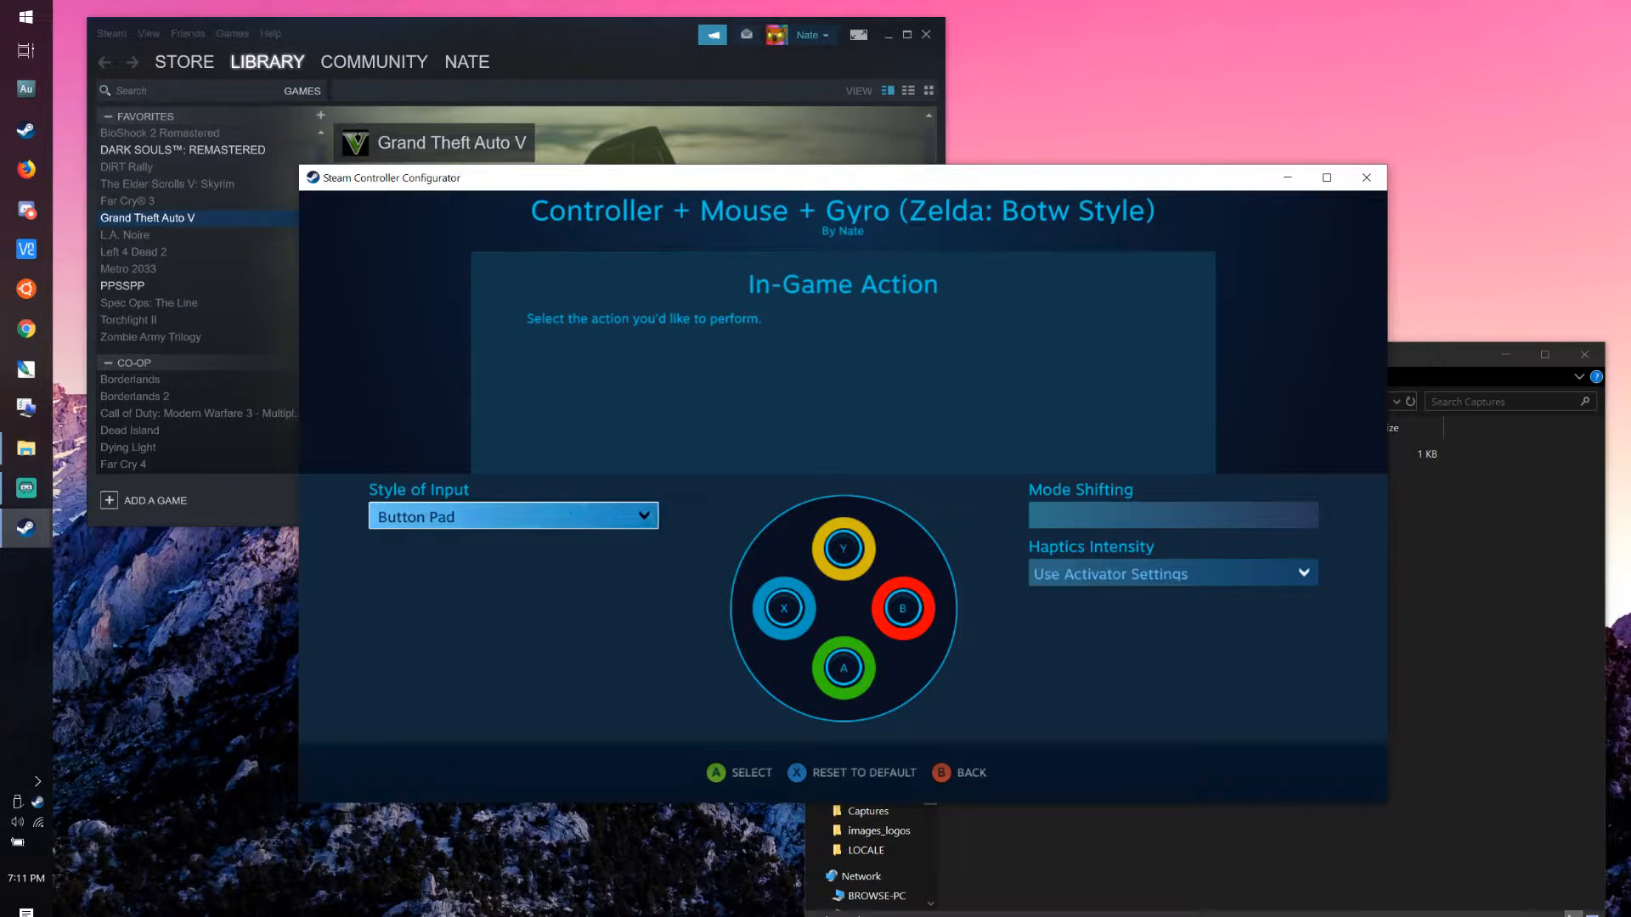
key(Right)
key(Up)
key(Return)
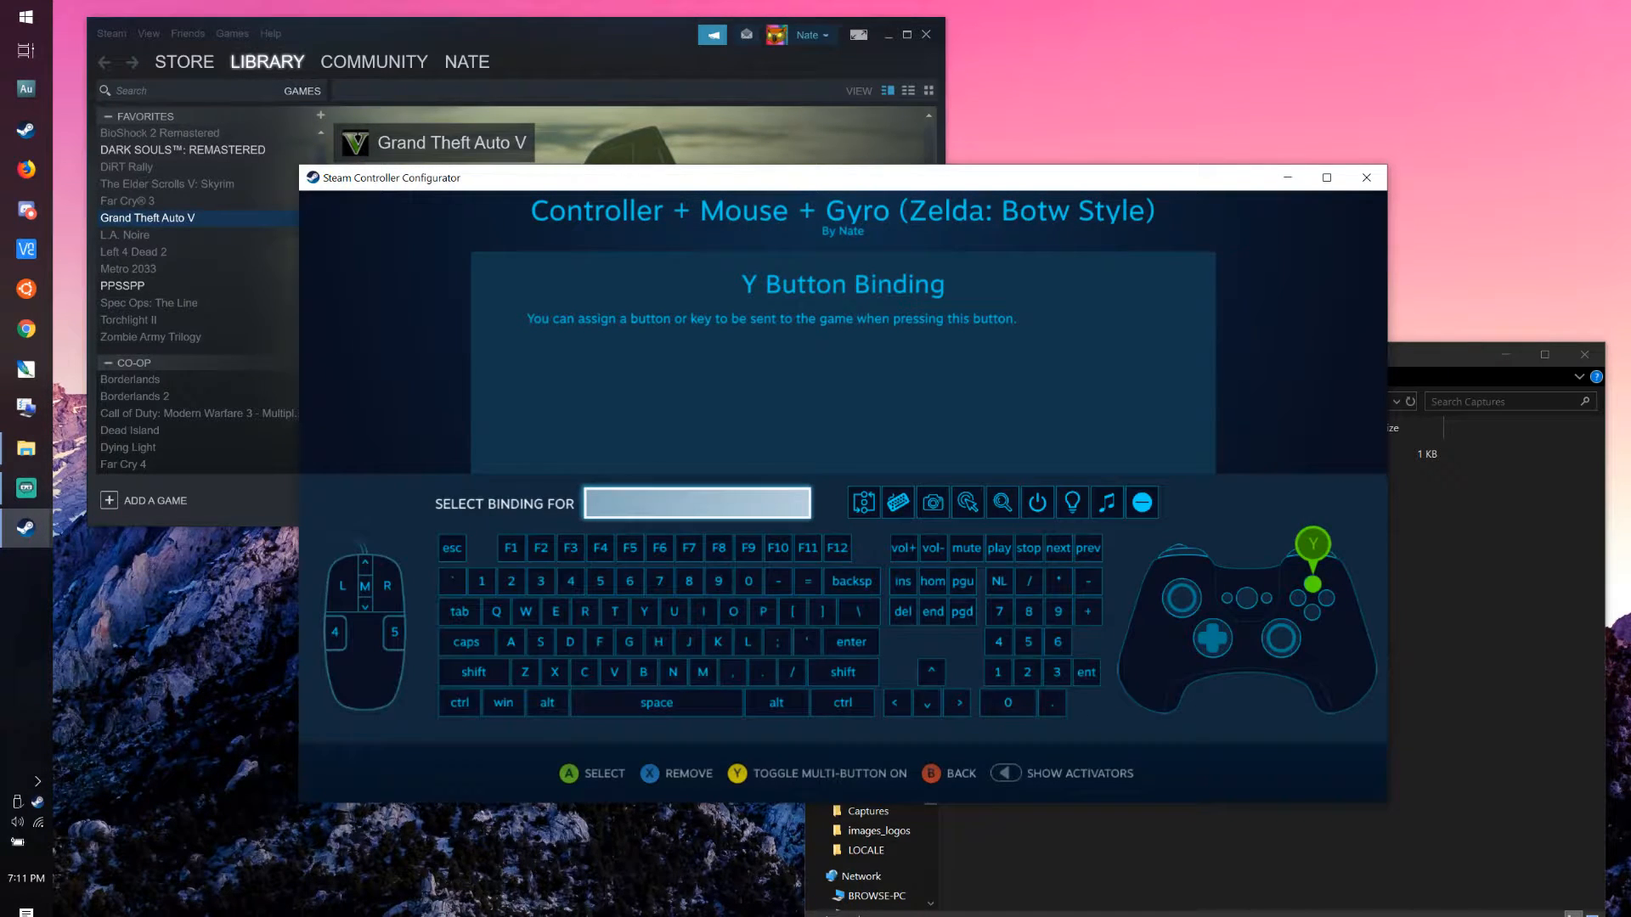
key(Escape)
key(Left)
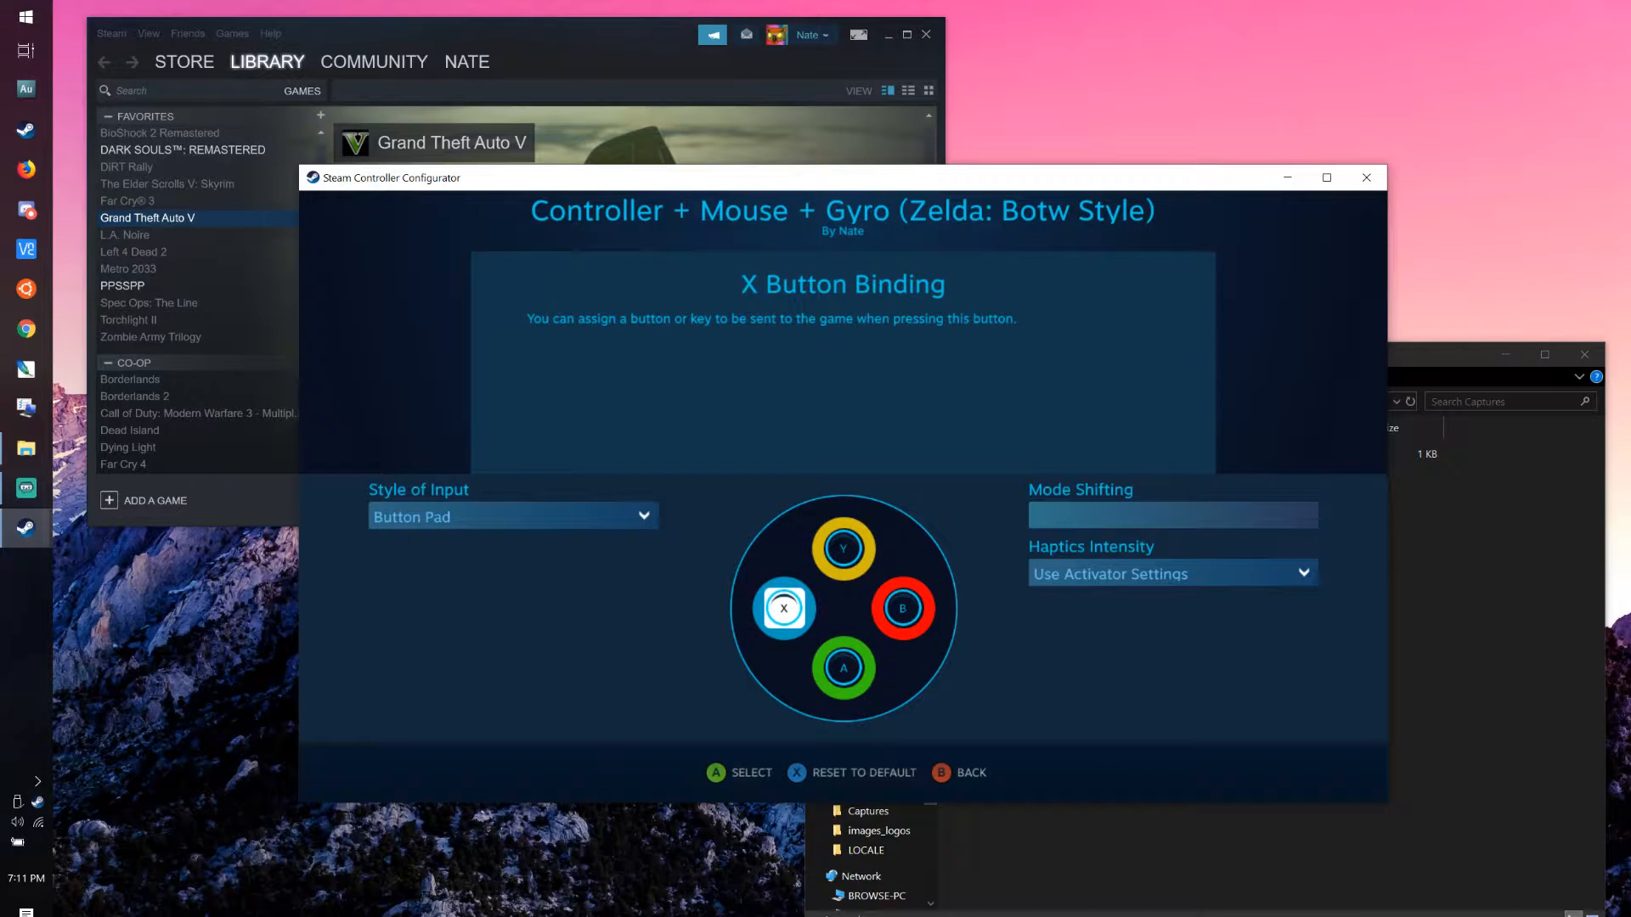
- Look through the keyboard and special action choices for the Y button's binding, and return to the Button Pad settings
key(Up)
key(Return)
key(Right)
key(Right)
key(Right)
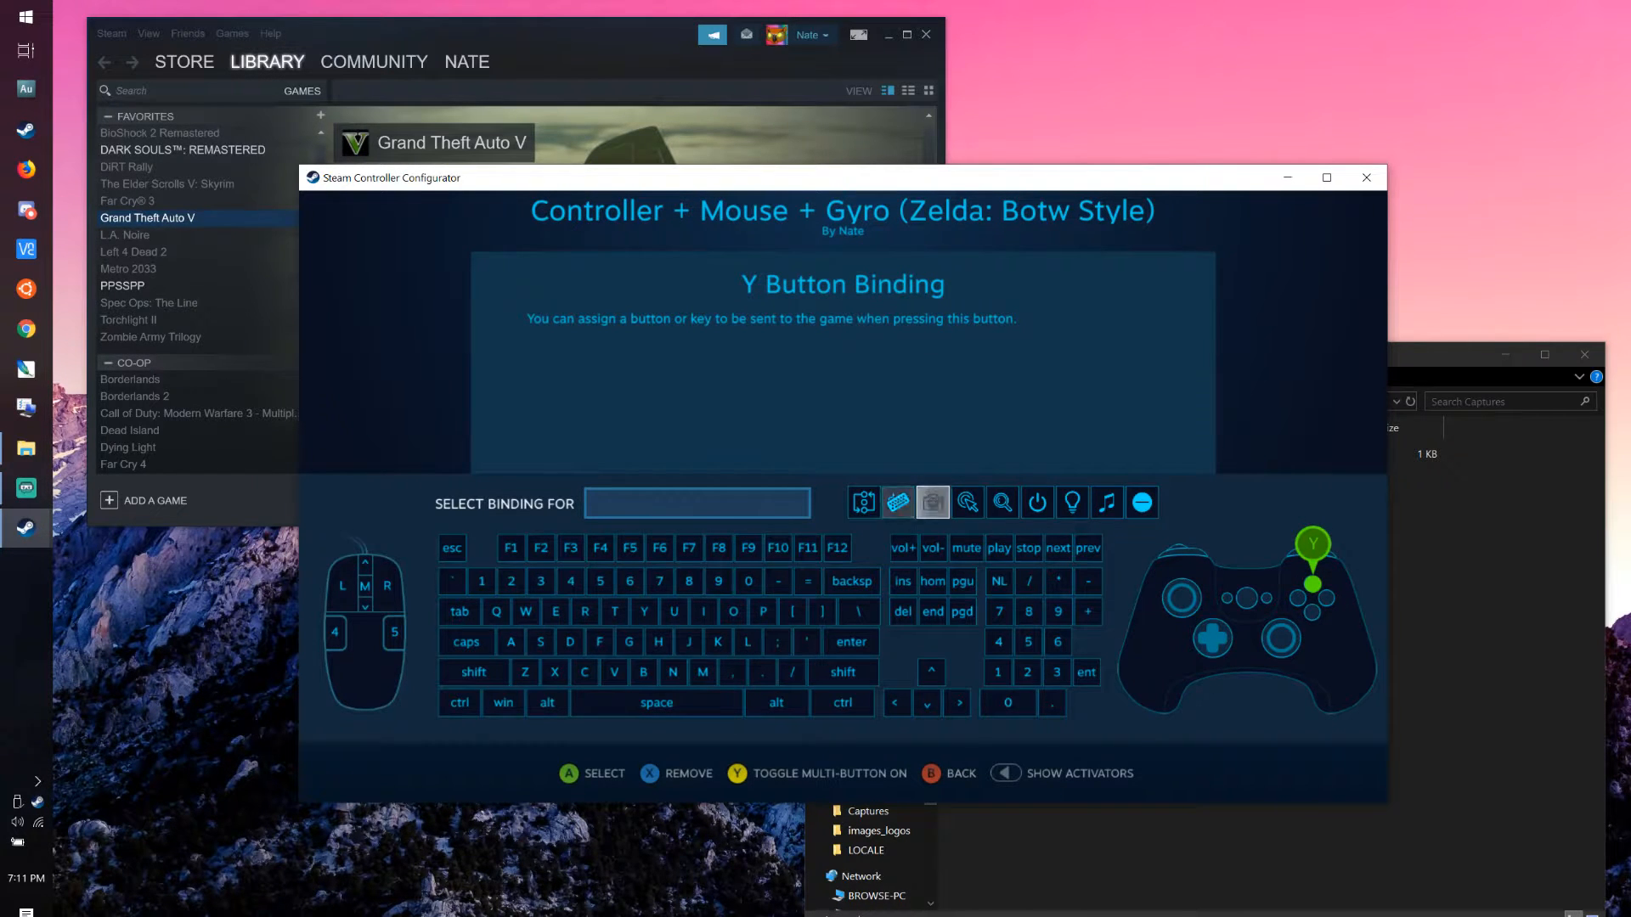
key(Down)
key(Right)
key(Right)
key(Escape)
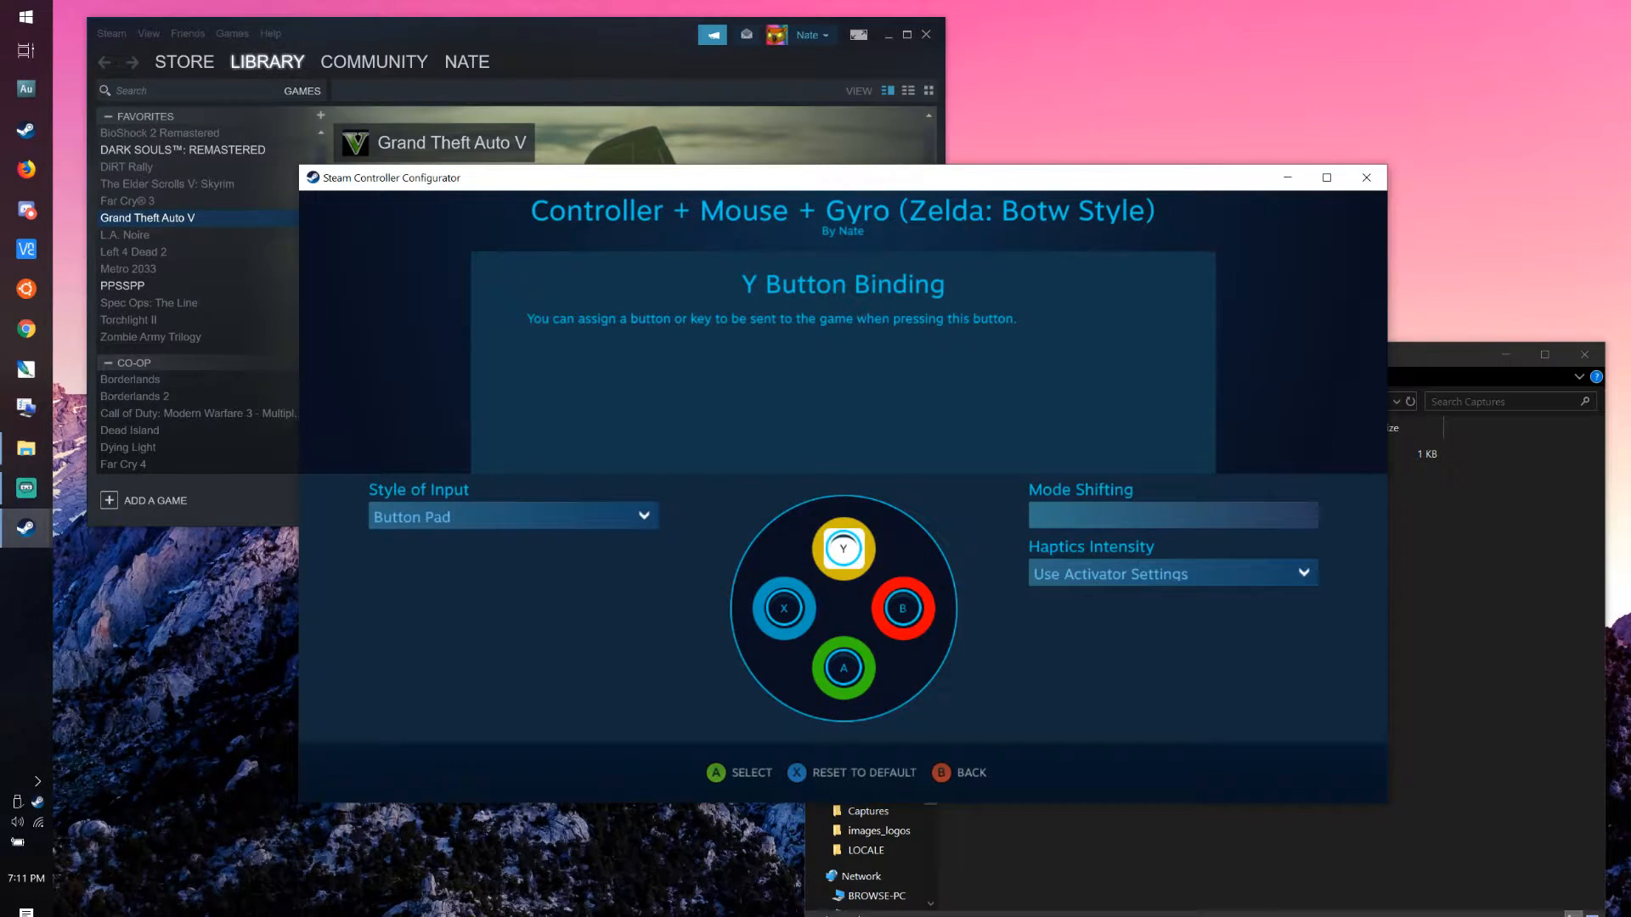
- Look over the Button Pad's Haptics Intensity setting and briefly view the A button's activator settings
key(Right)
key(Down)
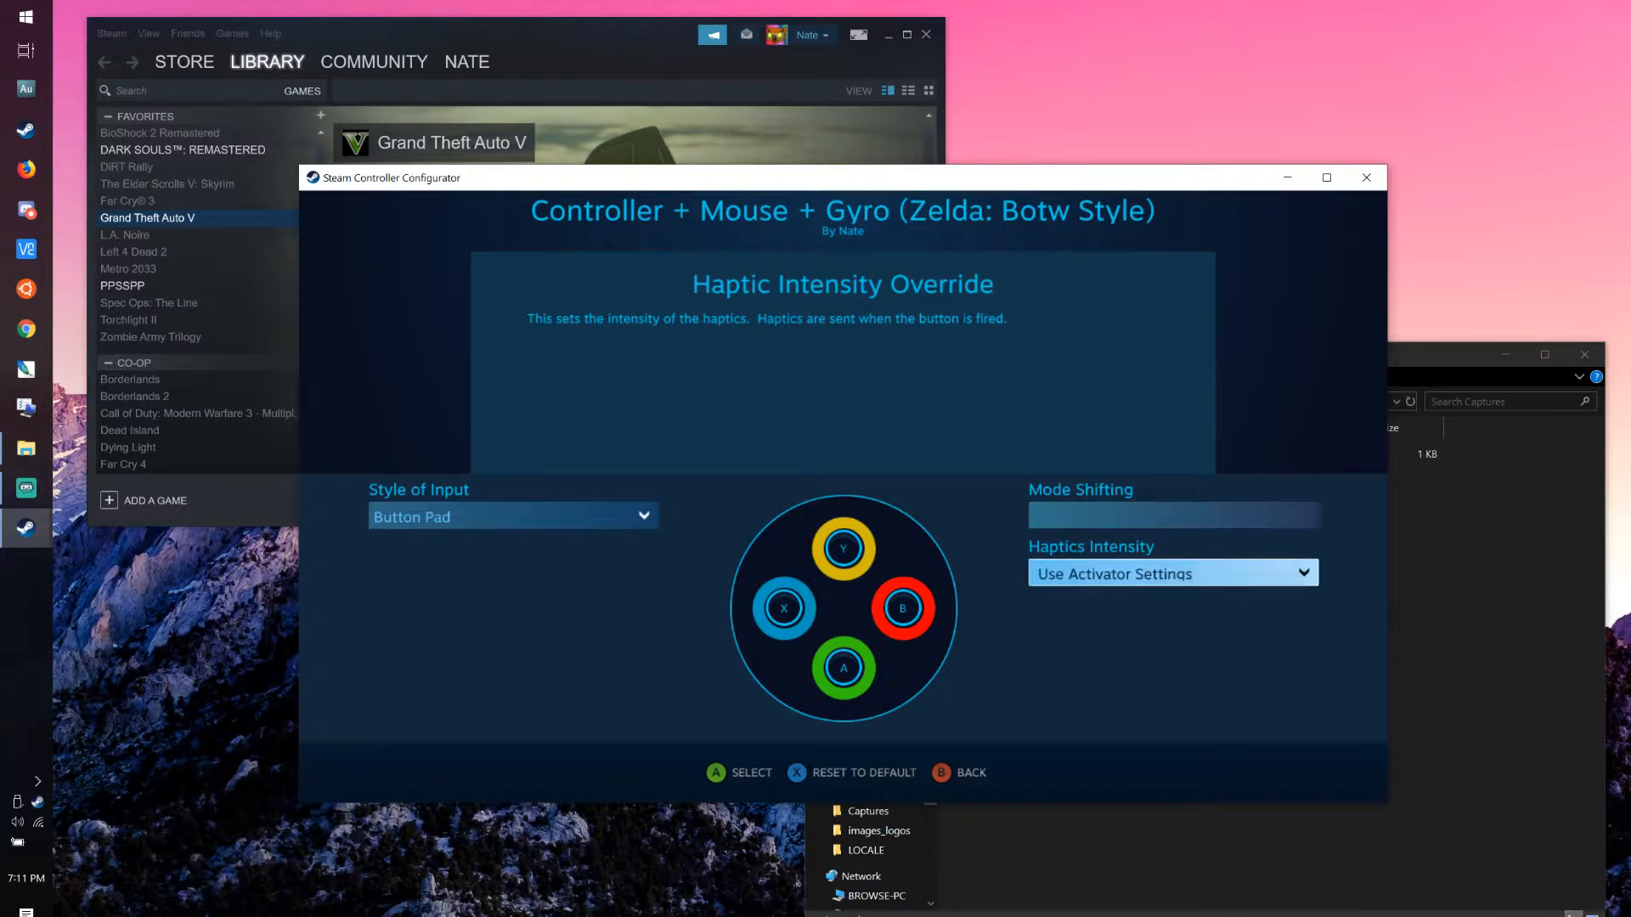
key(Left)
key(Up)
key(Up)
key(Down)
key(Down)
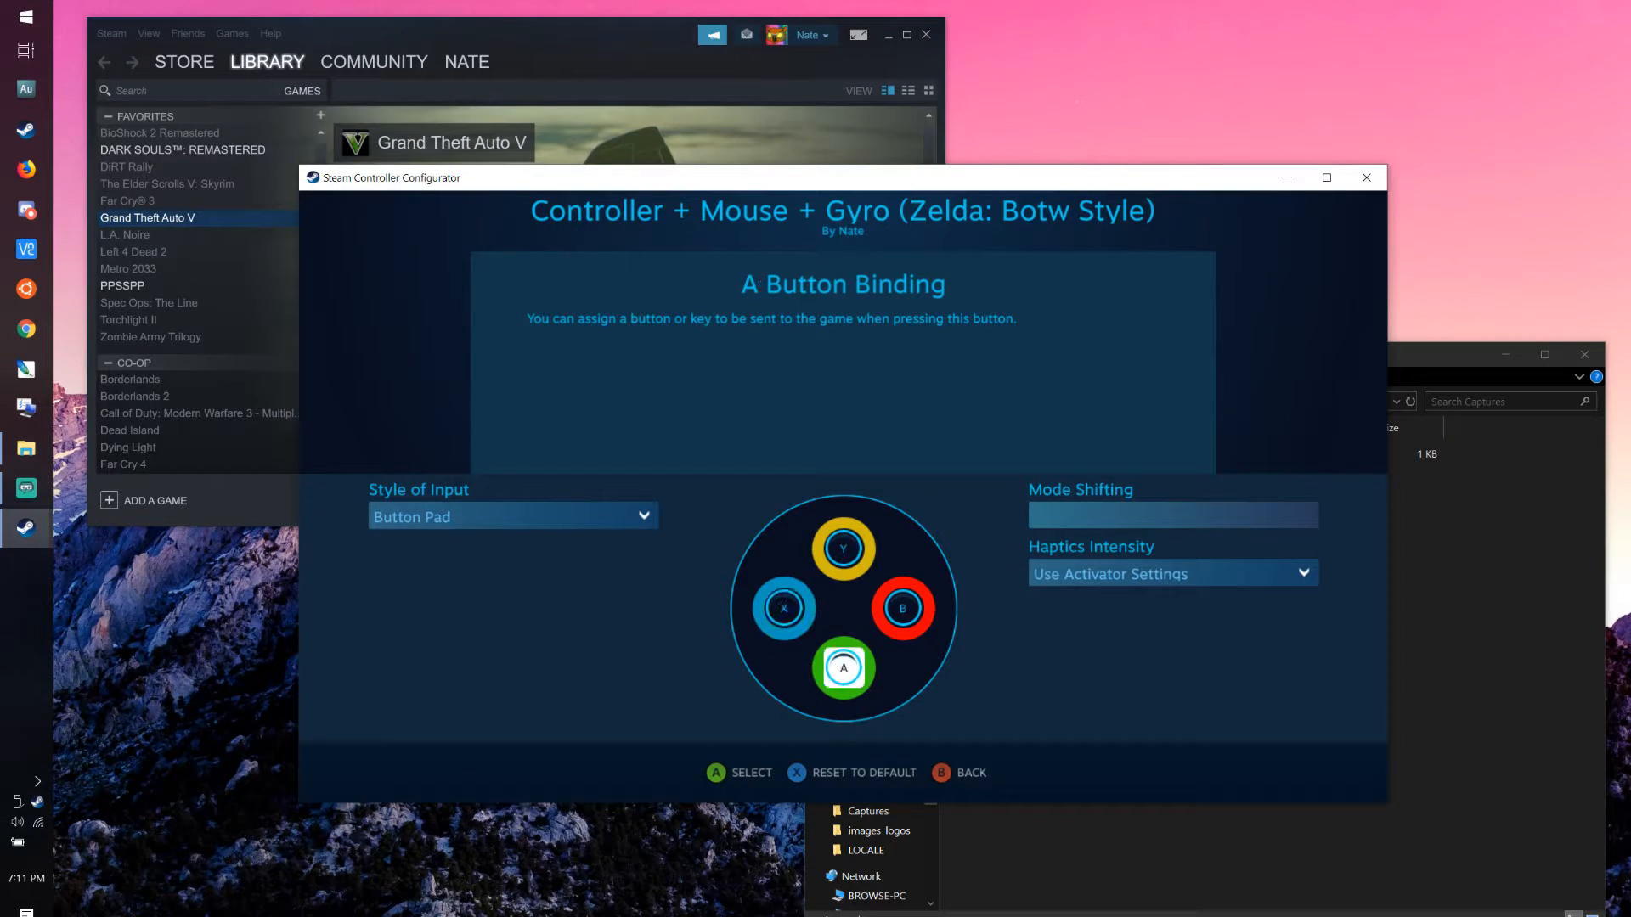
key(Return)
key(Escape)
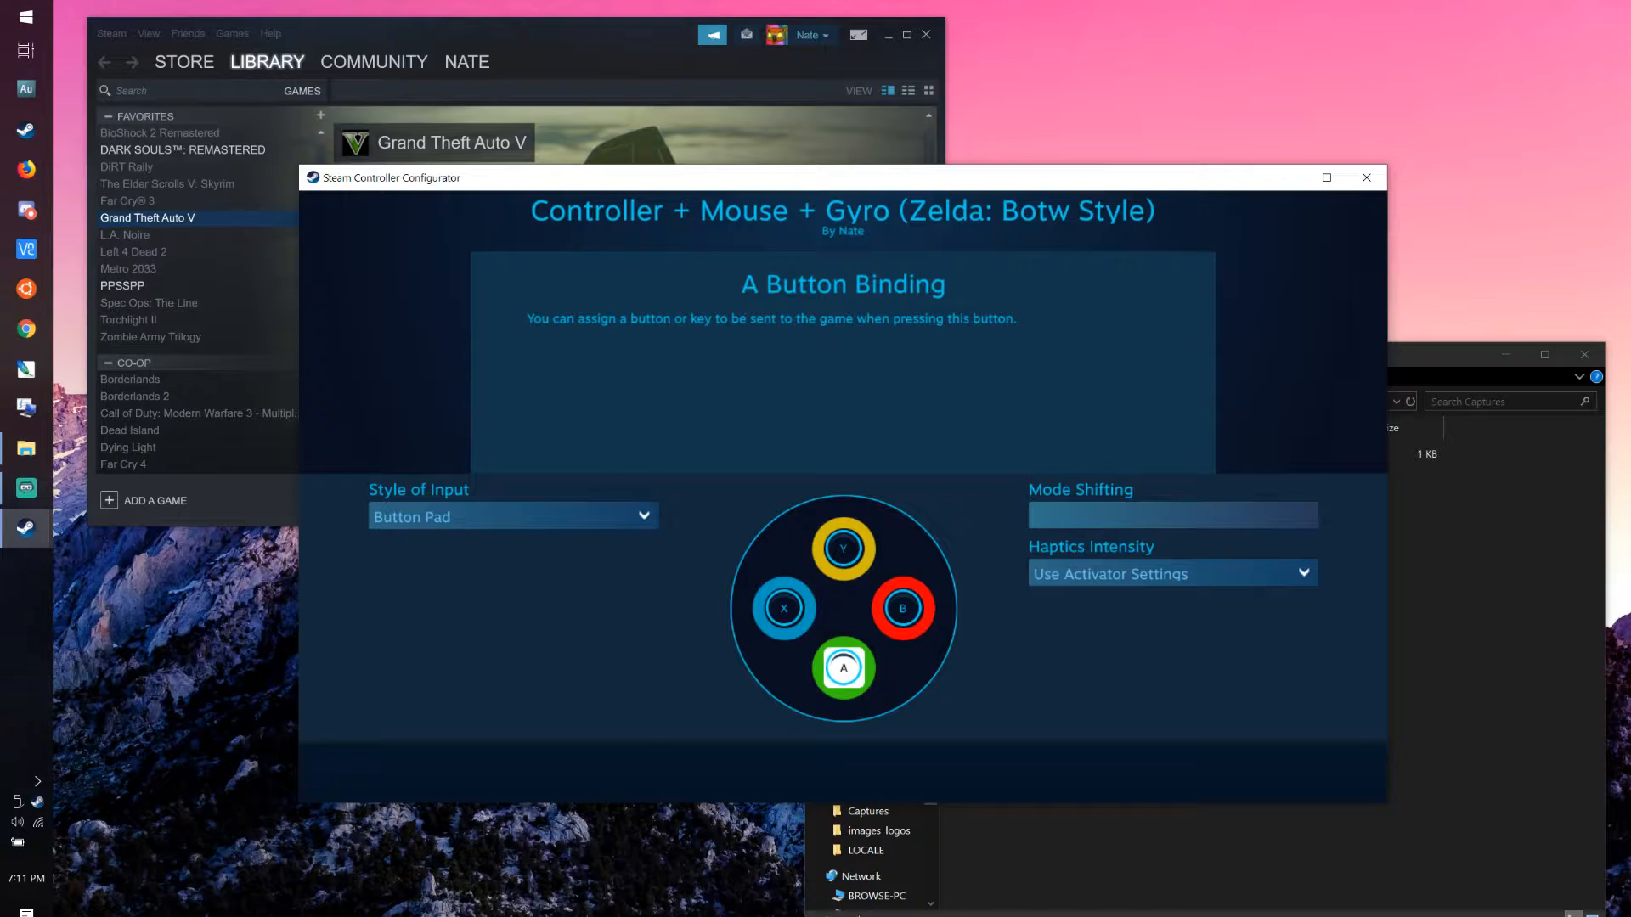
- View the gamepad choices for the Y button's binding and check the Button Pad's Mode Shifting setting
key(Up)
key(Up)
key(Return)
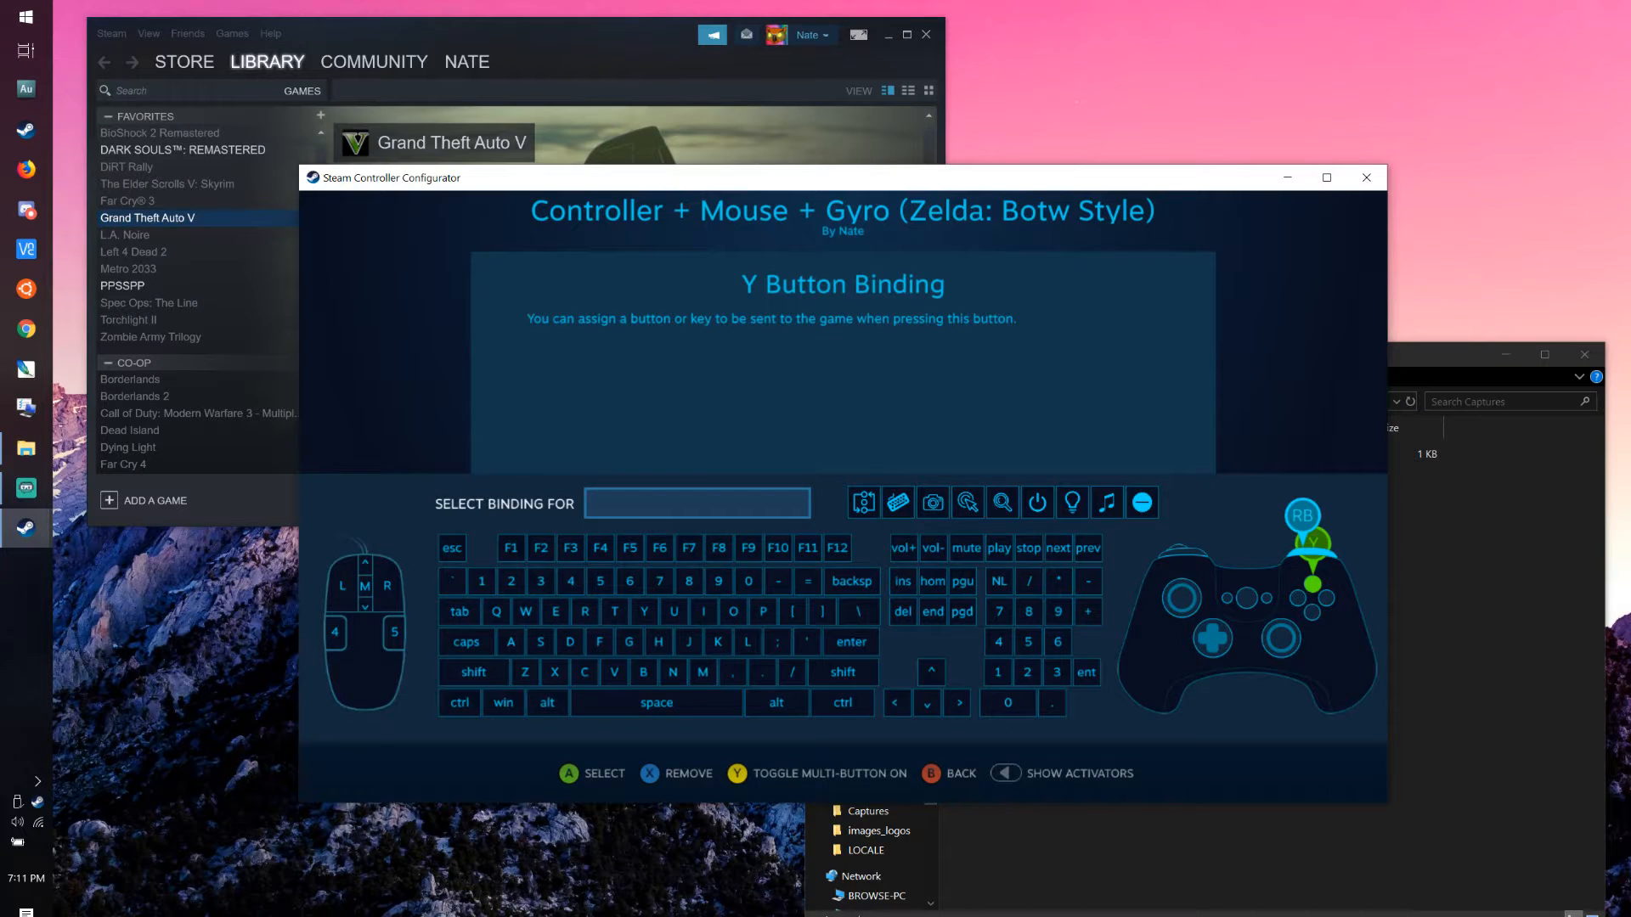
key(Return)
key(Right)
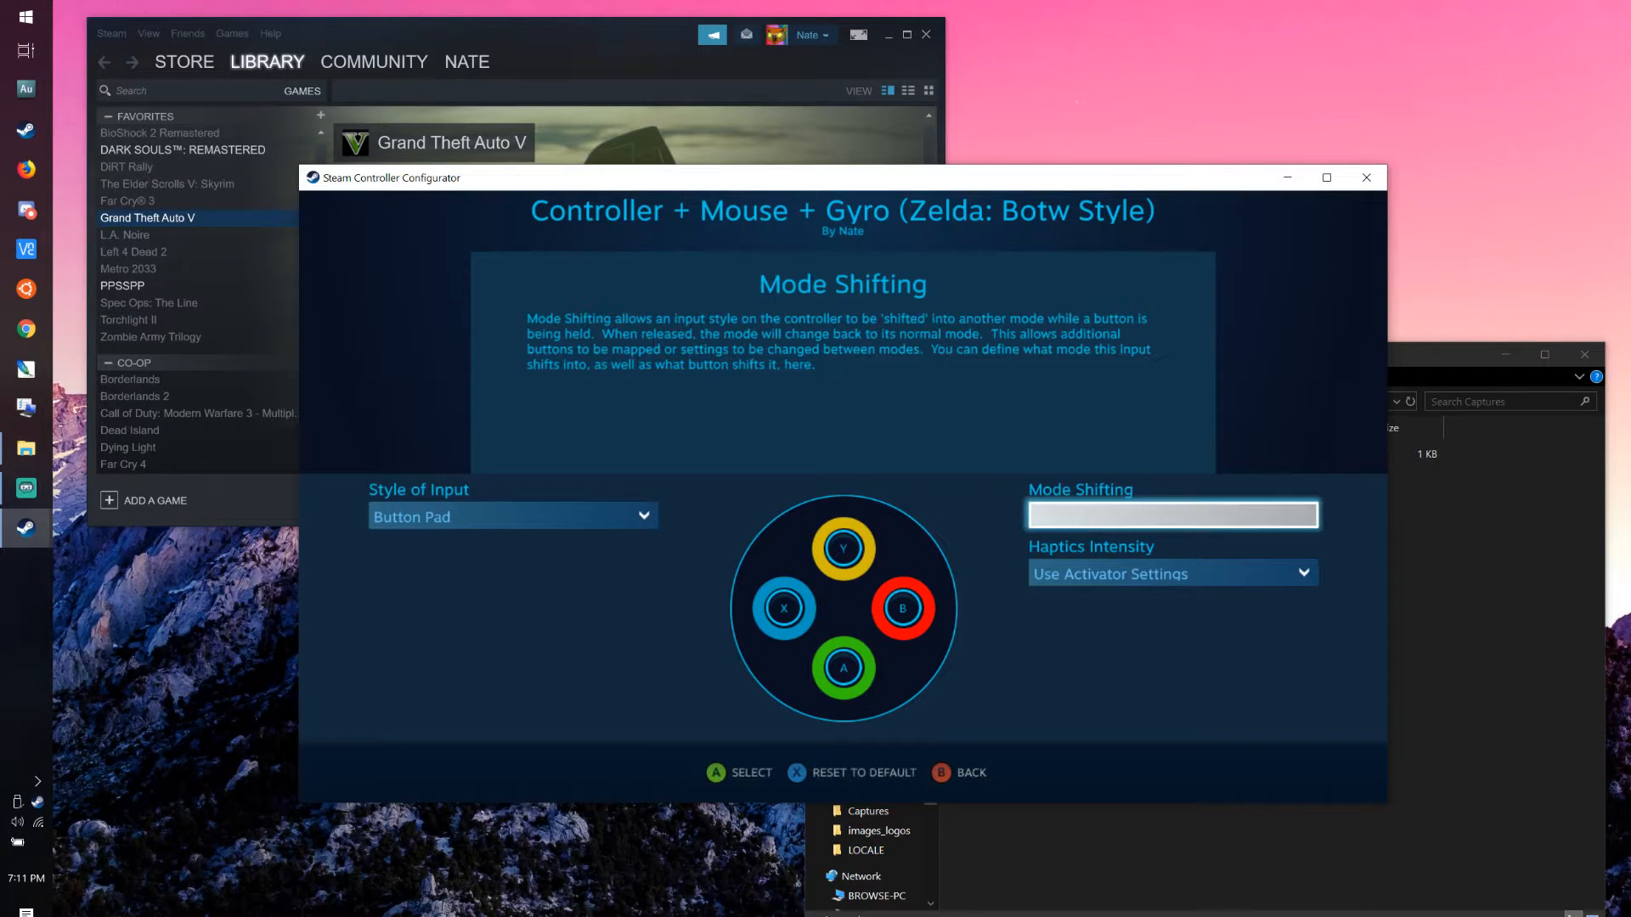
- Examine the A button's activator settings and return to the Button Pad settings
key(Left)
key(Return)
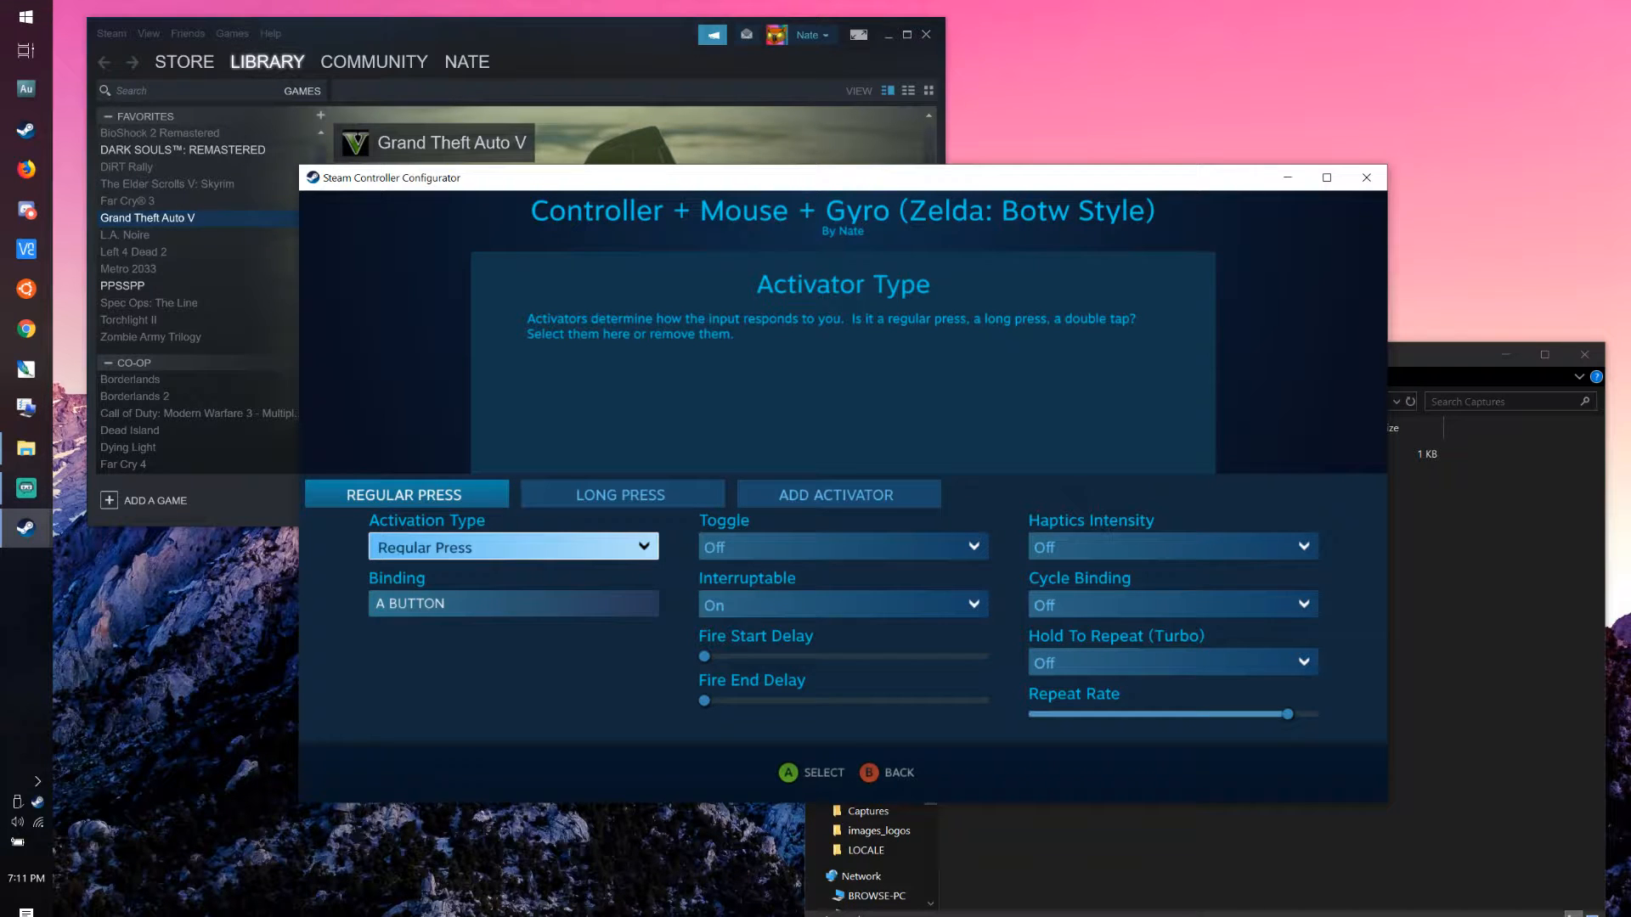
key(Escape)
key(Left)
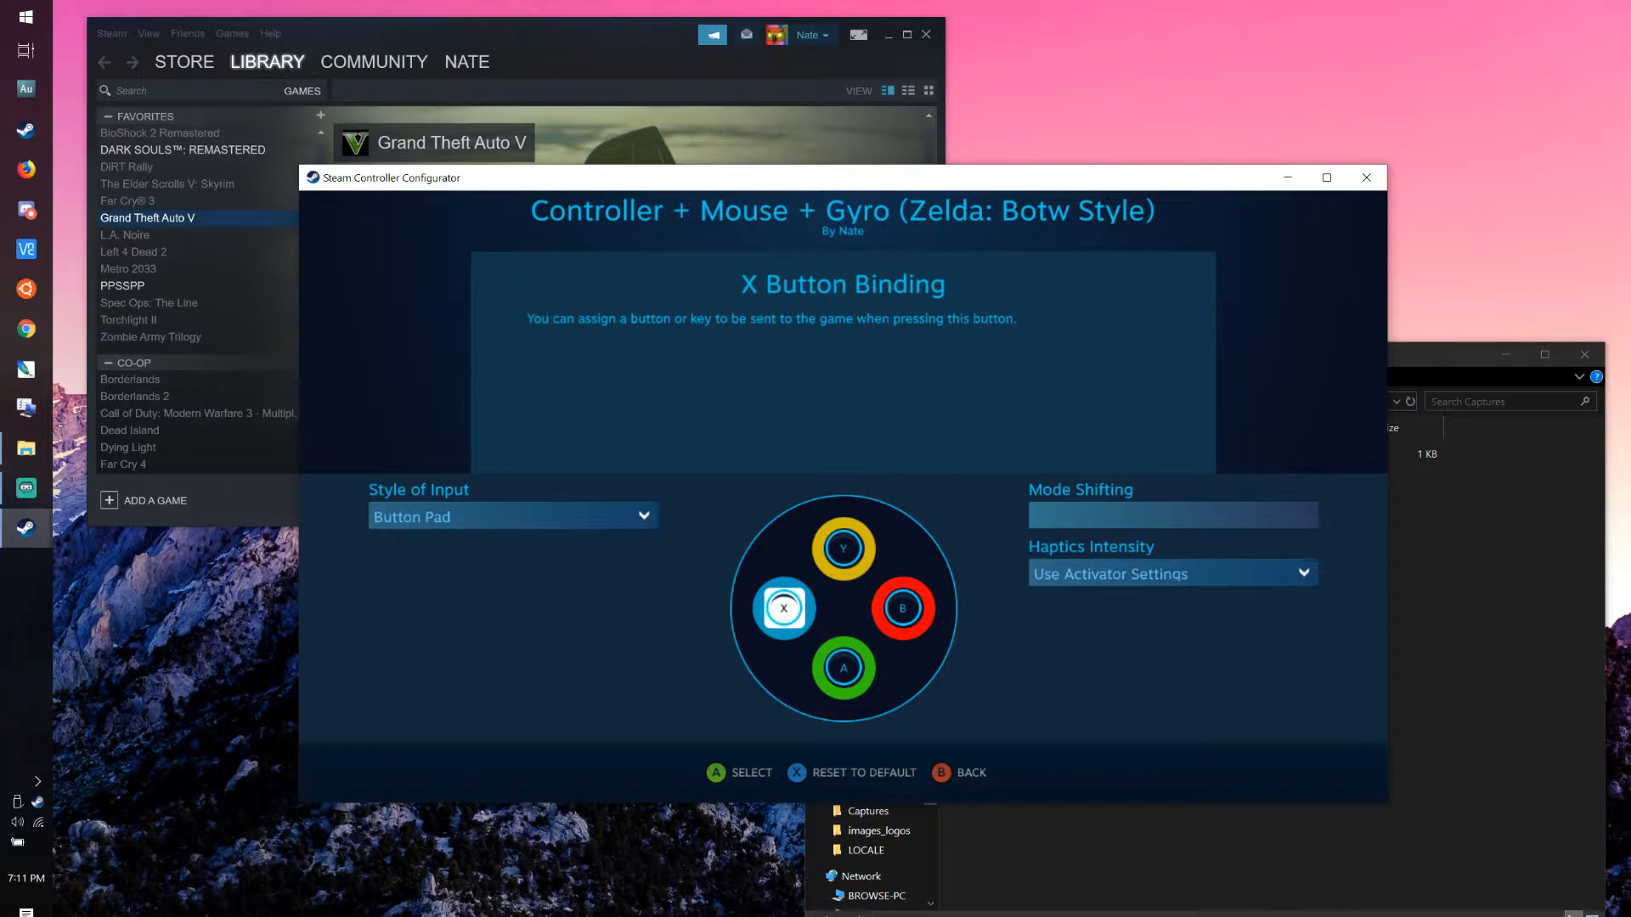
- Reopen the Y button's binding, look over its special action choices, and return to the Button Pad settings
key(Up)
key(Left)
key(Right)
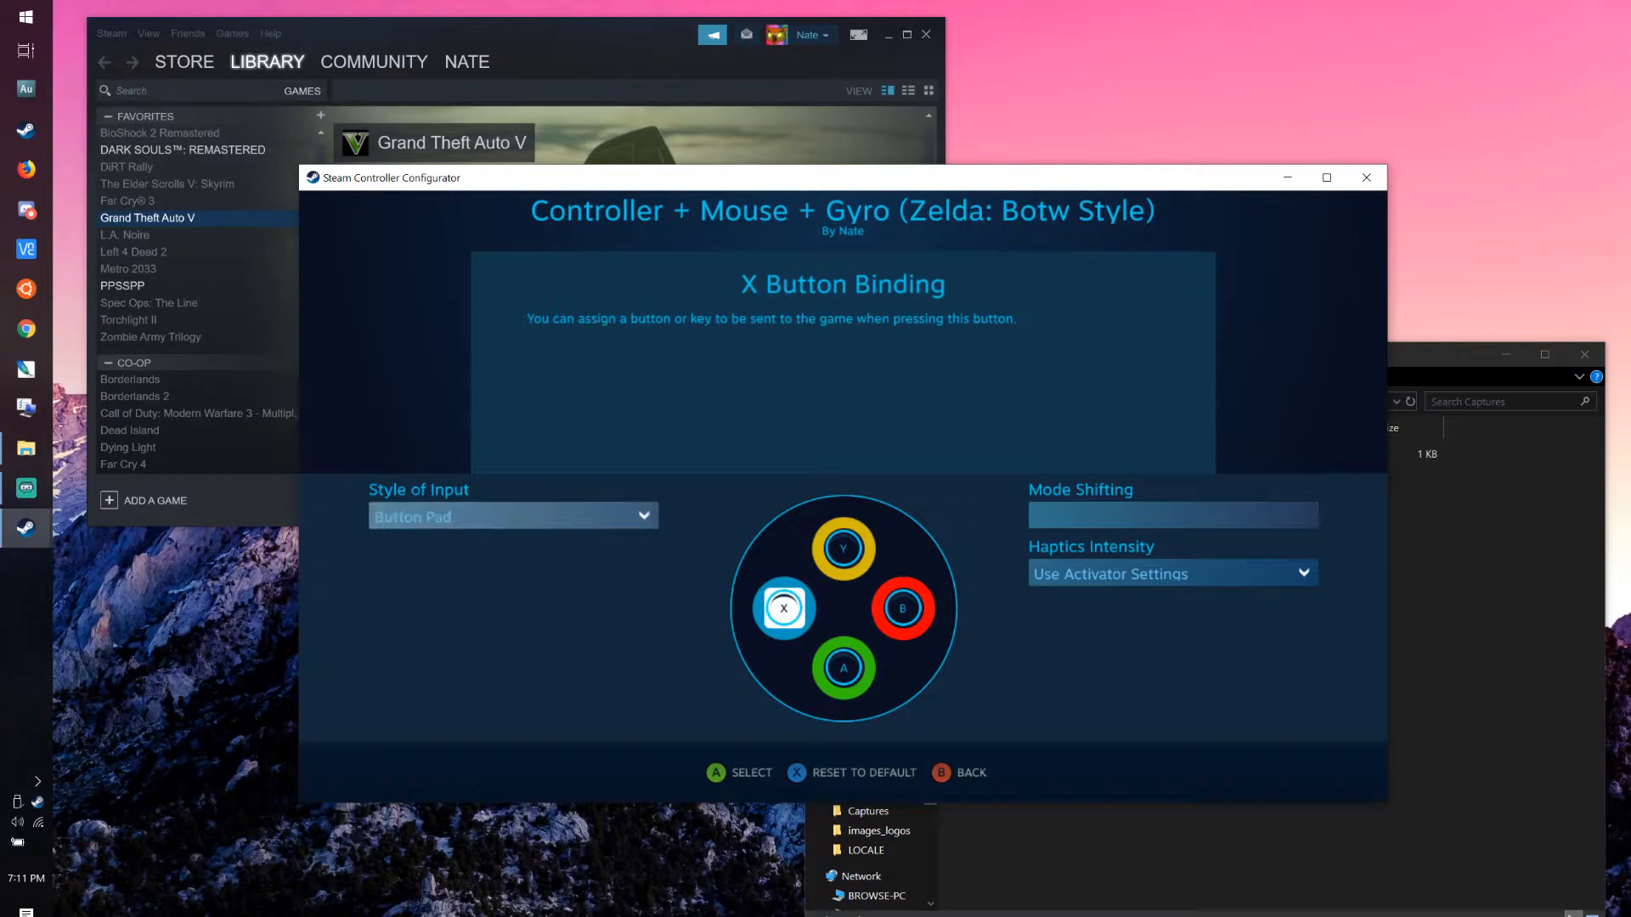
key(Up)
key(Return)
key(Right)
key(Right)
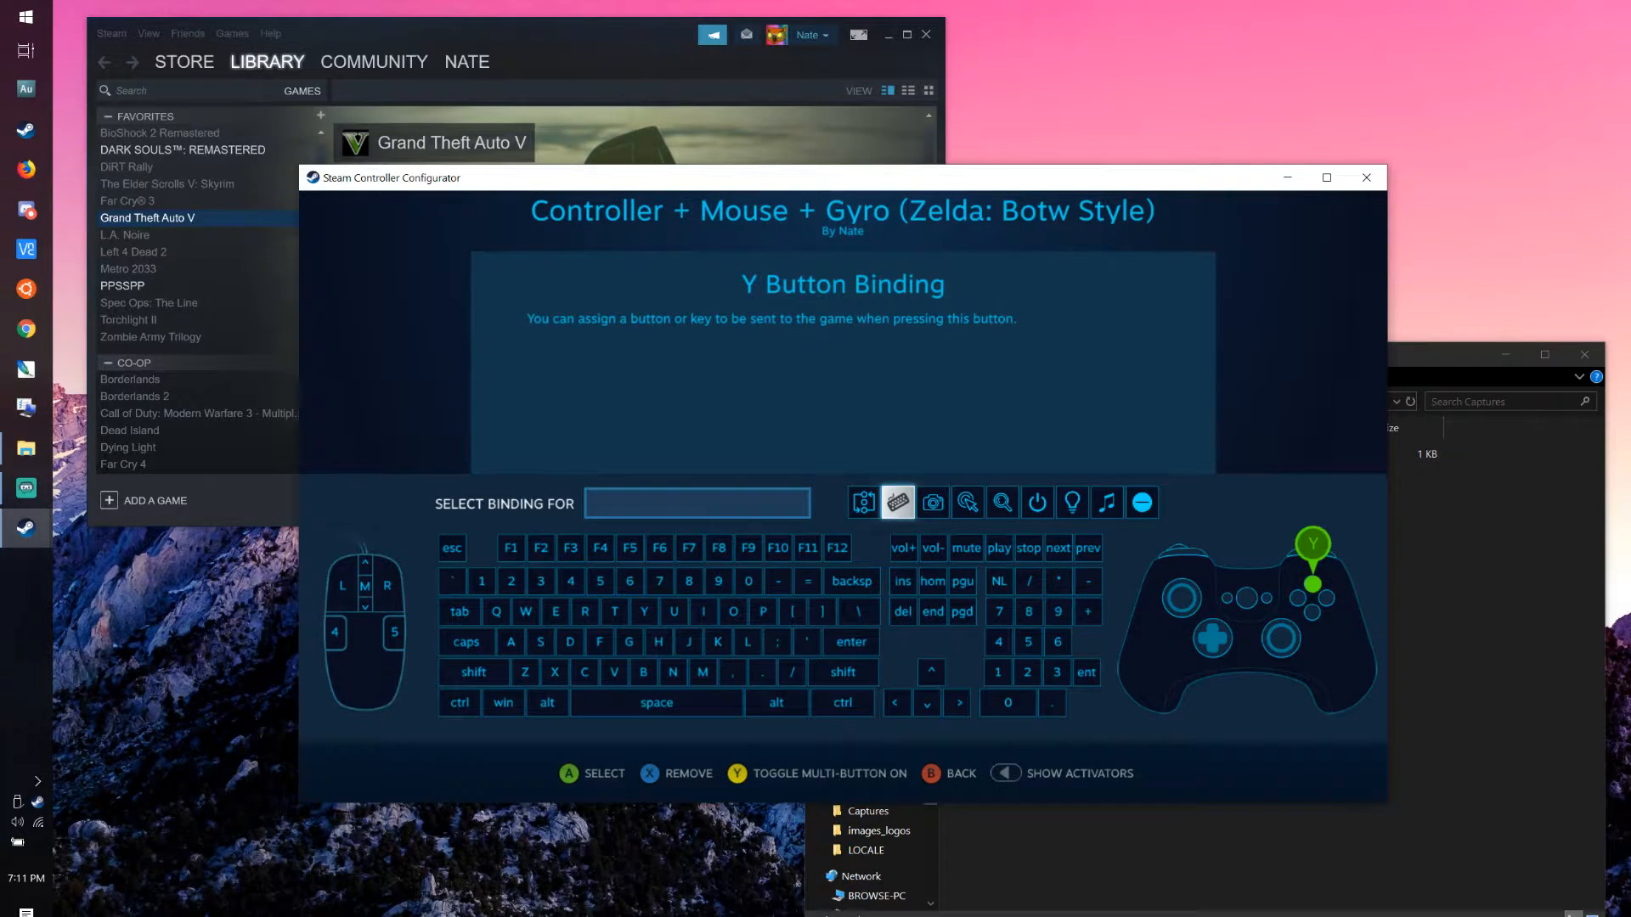
key(Escape)
key(Left)
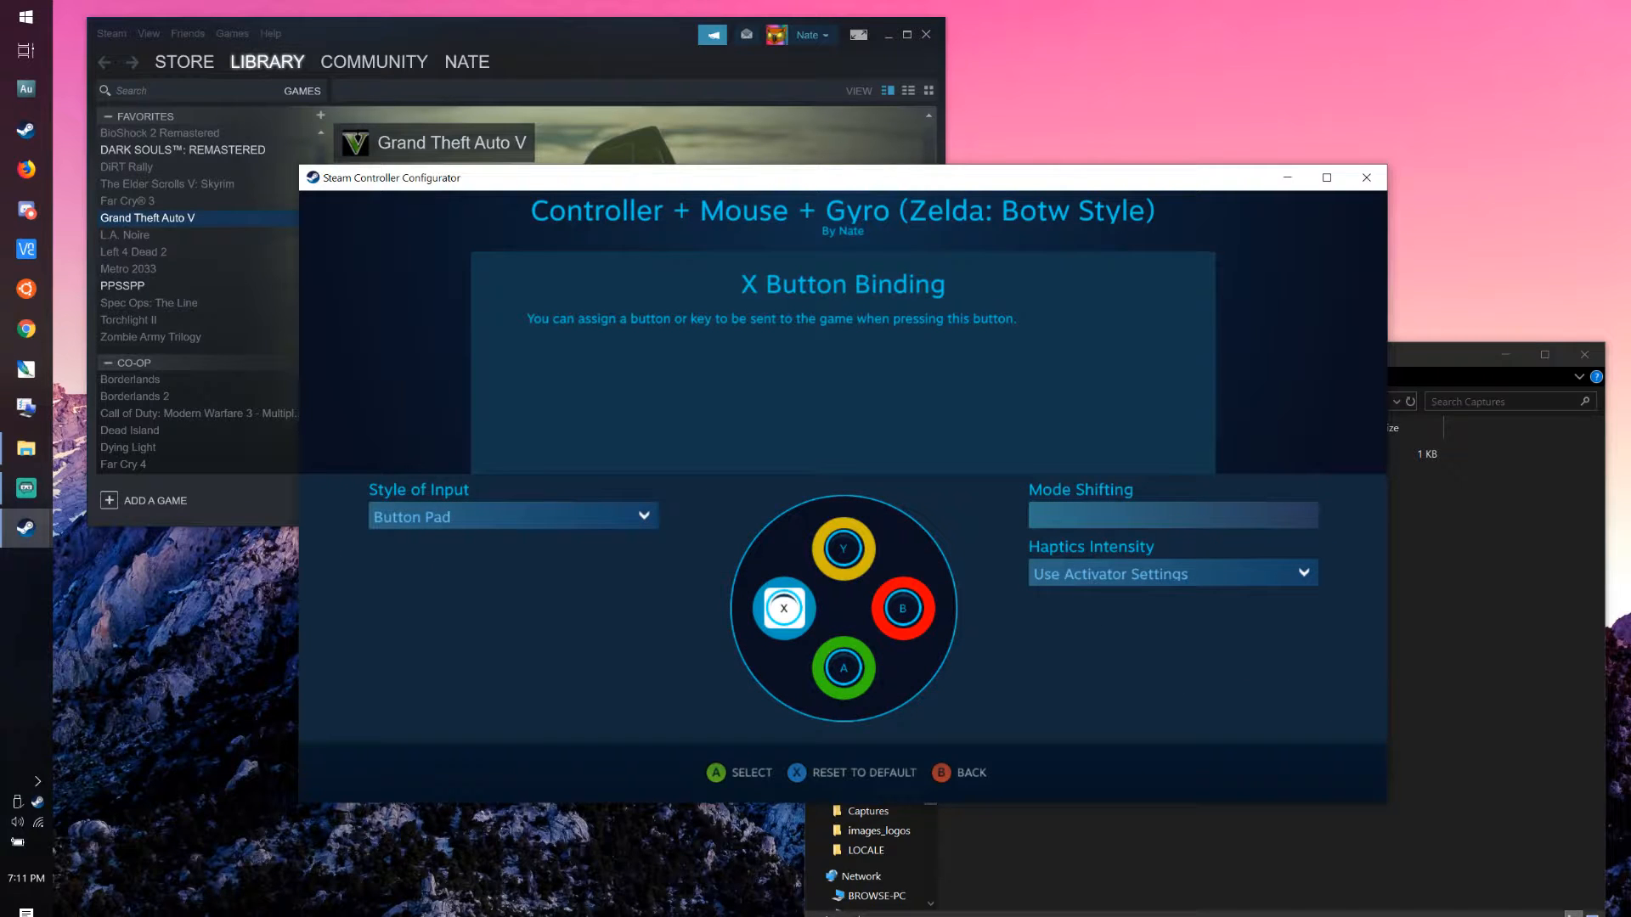
- Review the A button's Regular Press activator options and return to the Y button on the pad
key(Down)
key(Return)
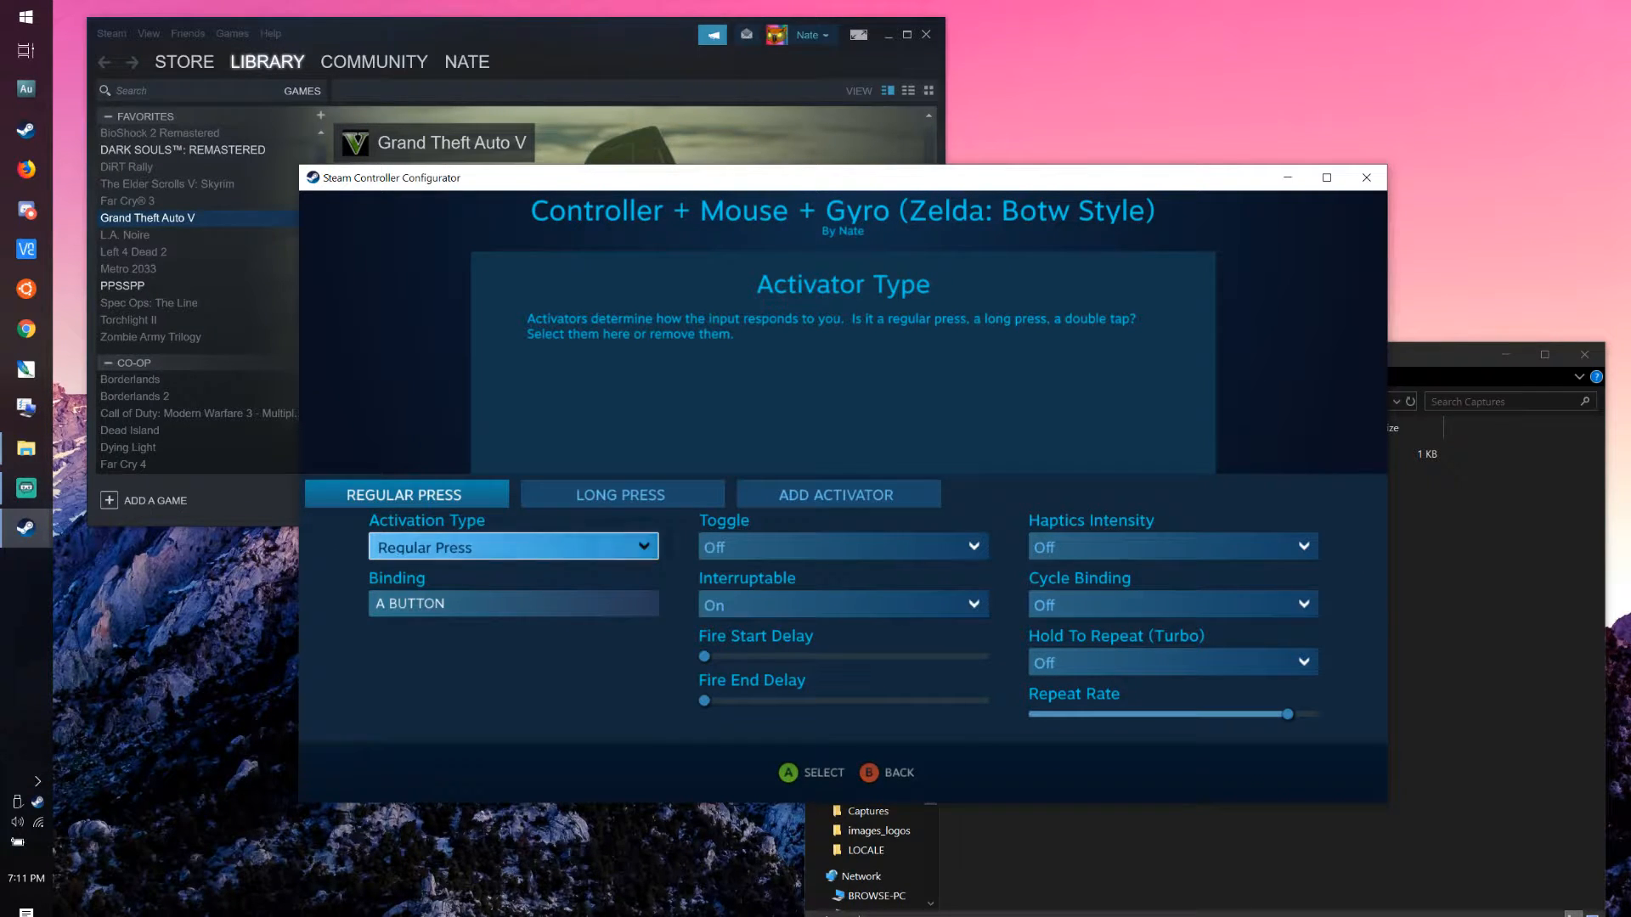
key(Escape)
key(Left)
key(Up)
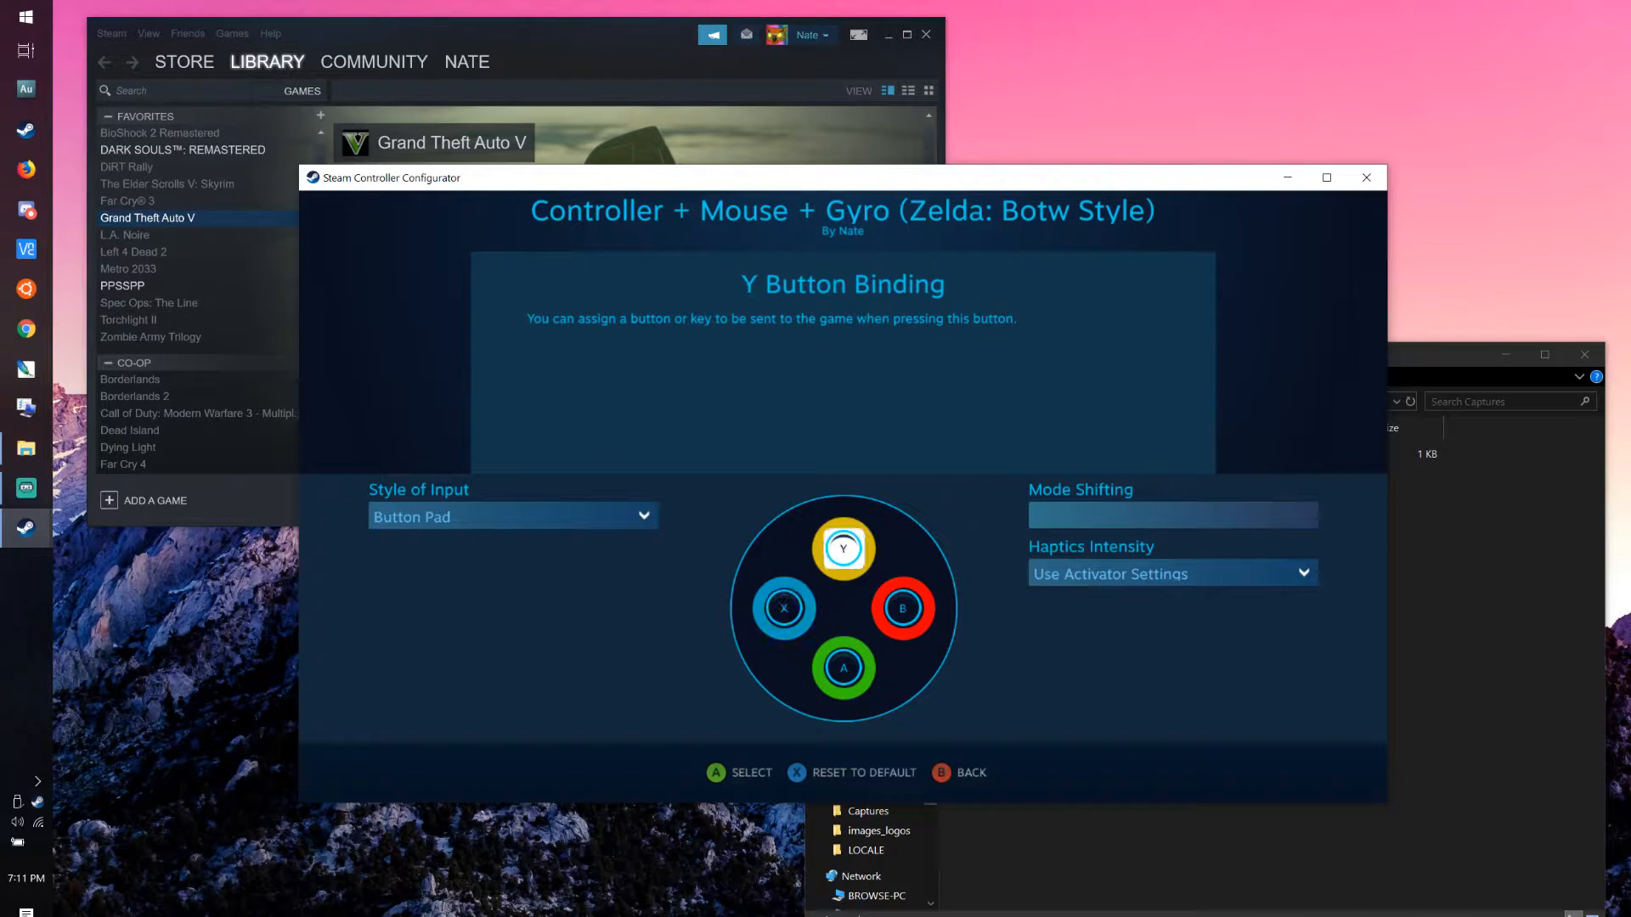
- Add a second activator to the Y button and set its activation type to Long Press
key(Return)
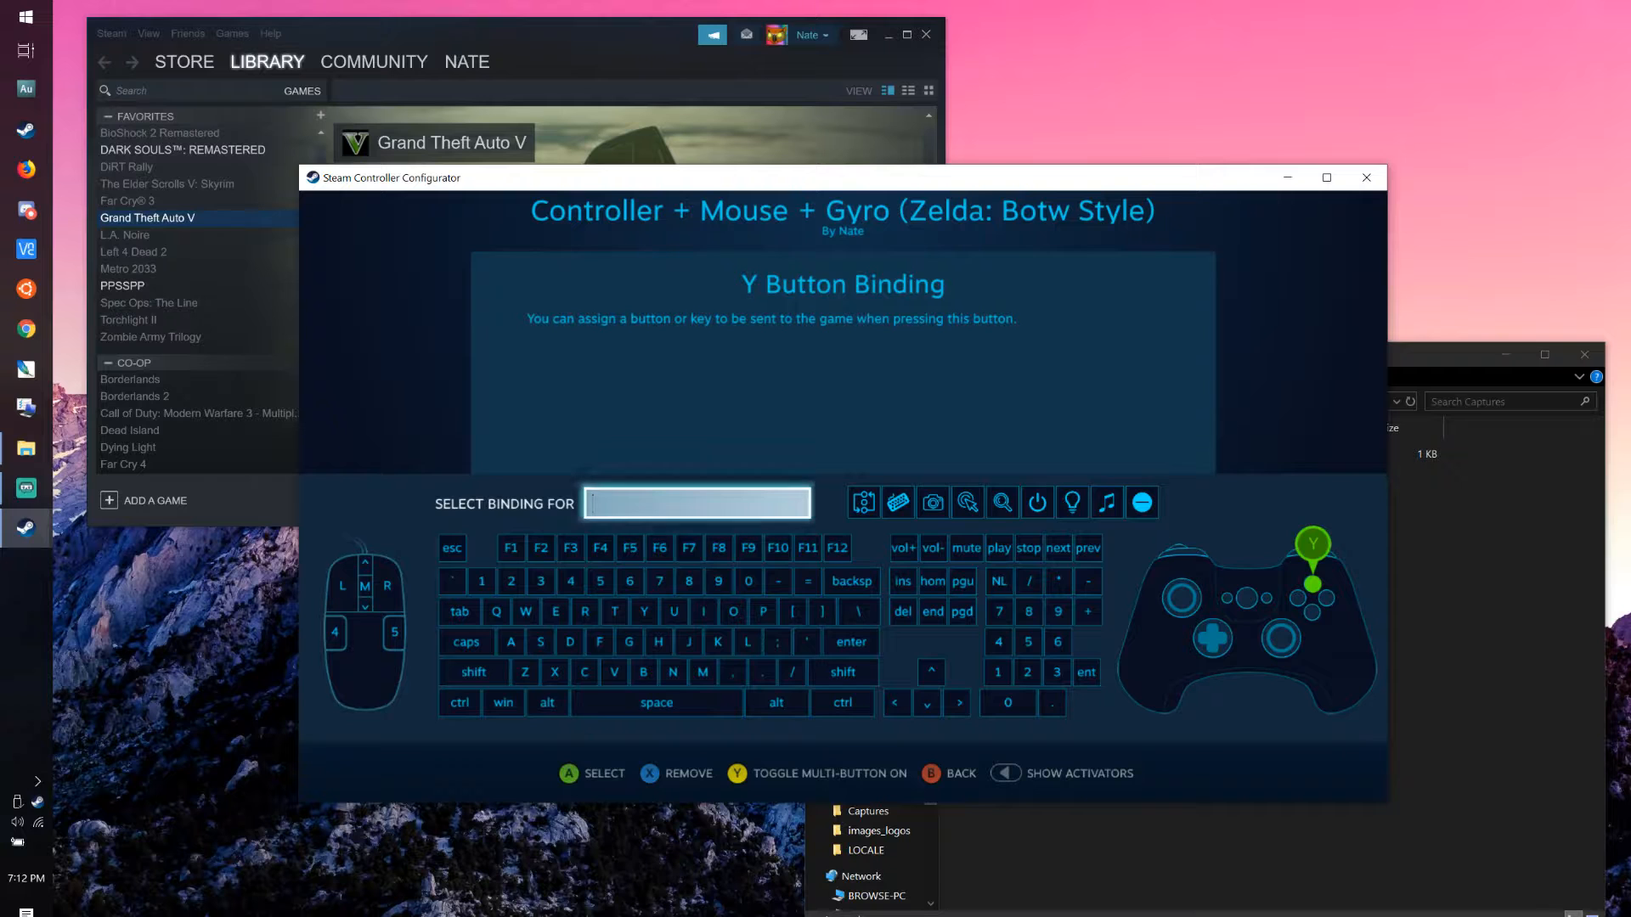
key(Tab)
key(Up)
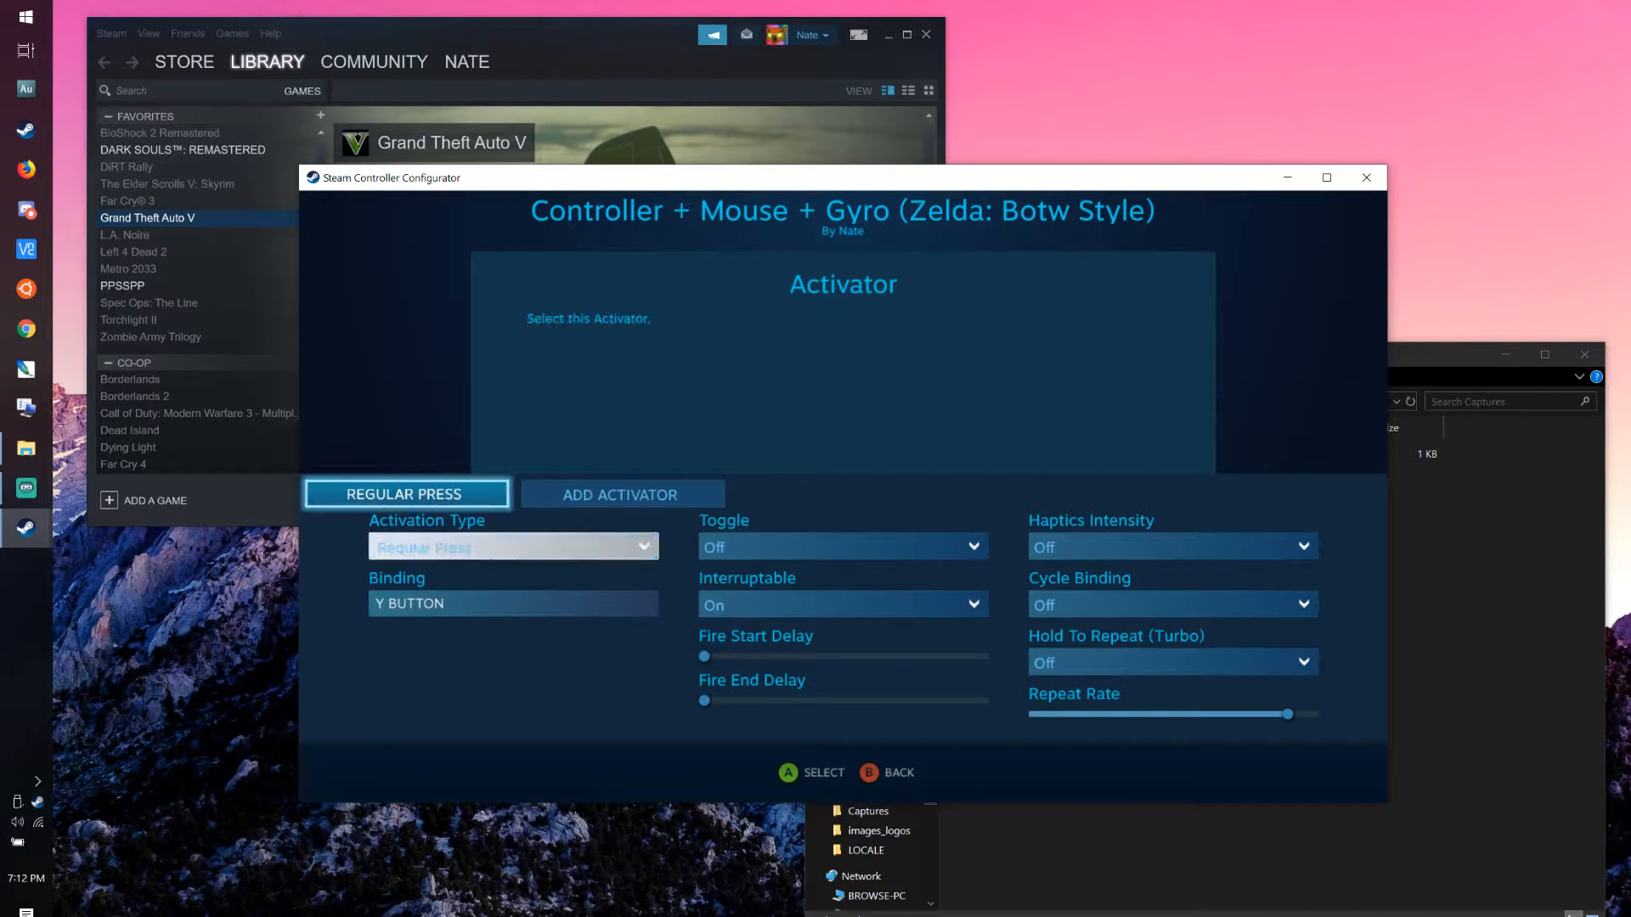
key(Right)
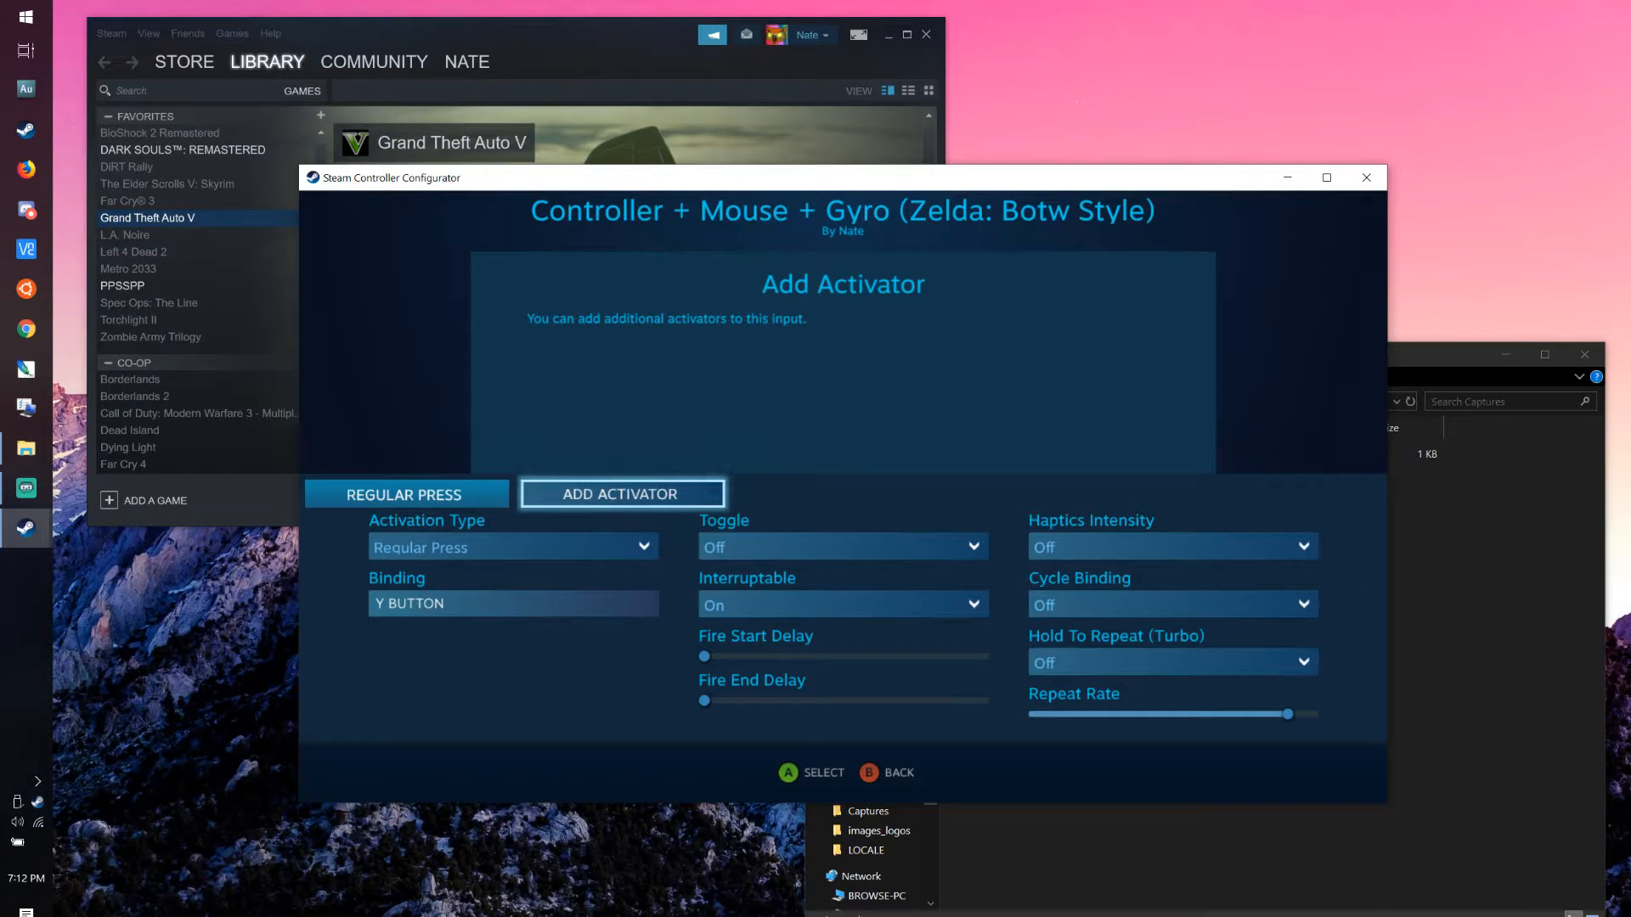
key(Return)
key(Down)
key(Up)
key(Return)
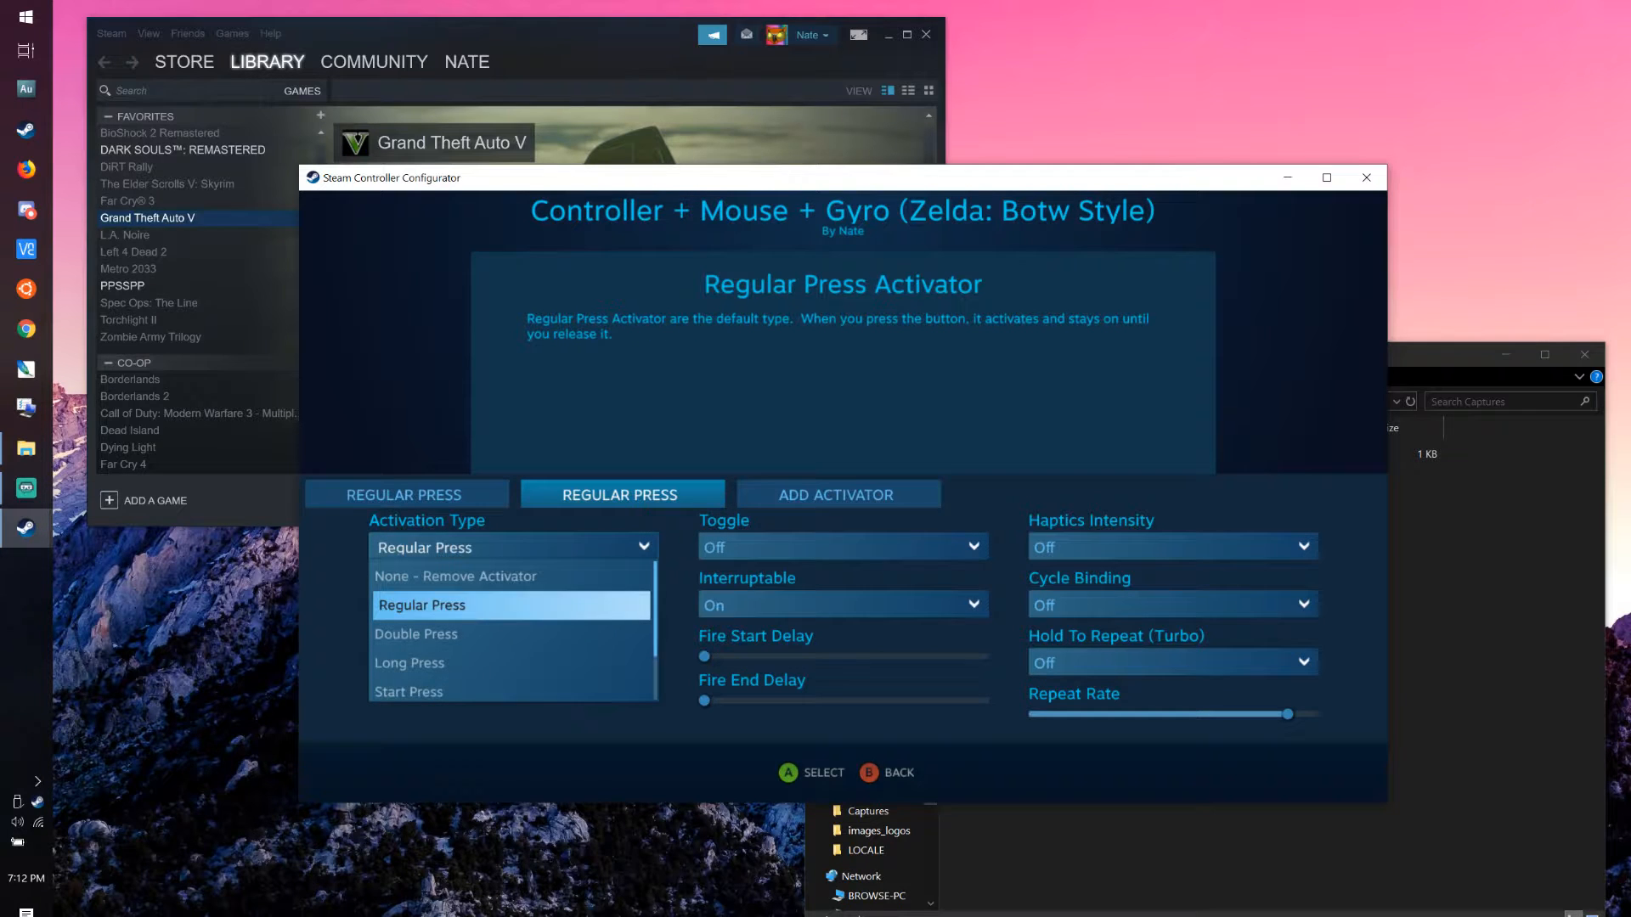
key(Down)
key(Down)
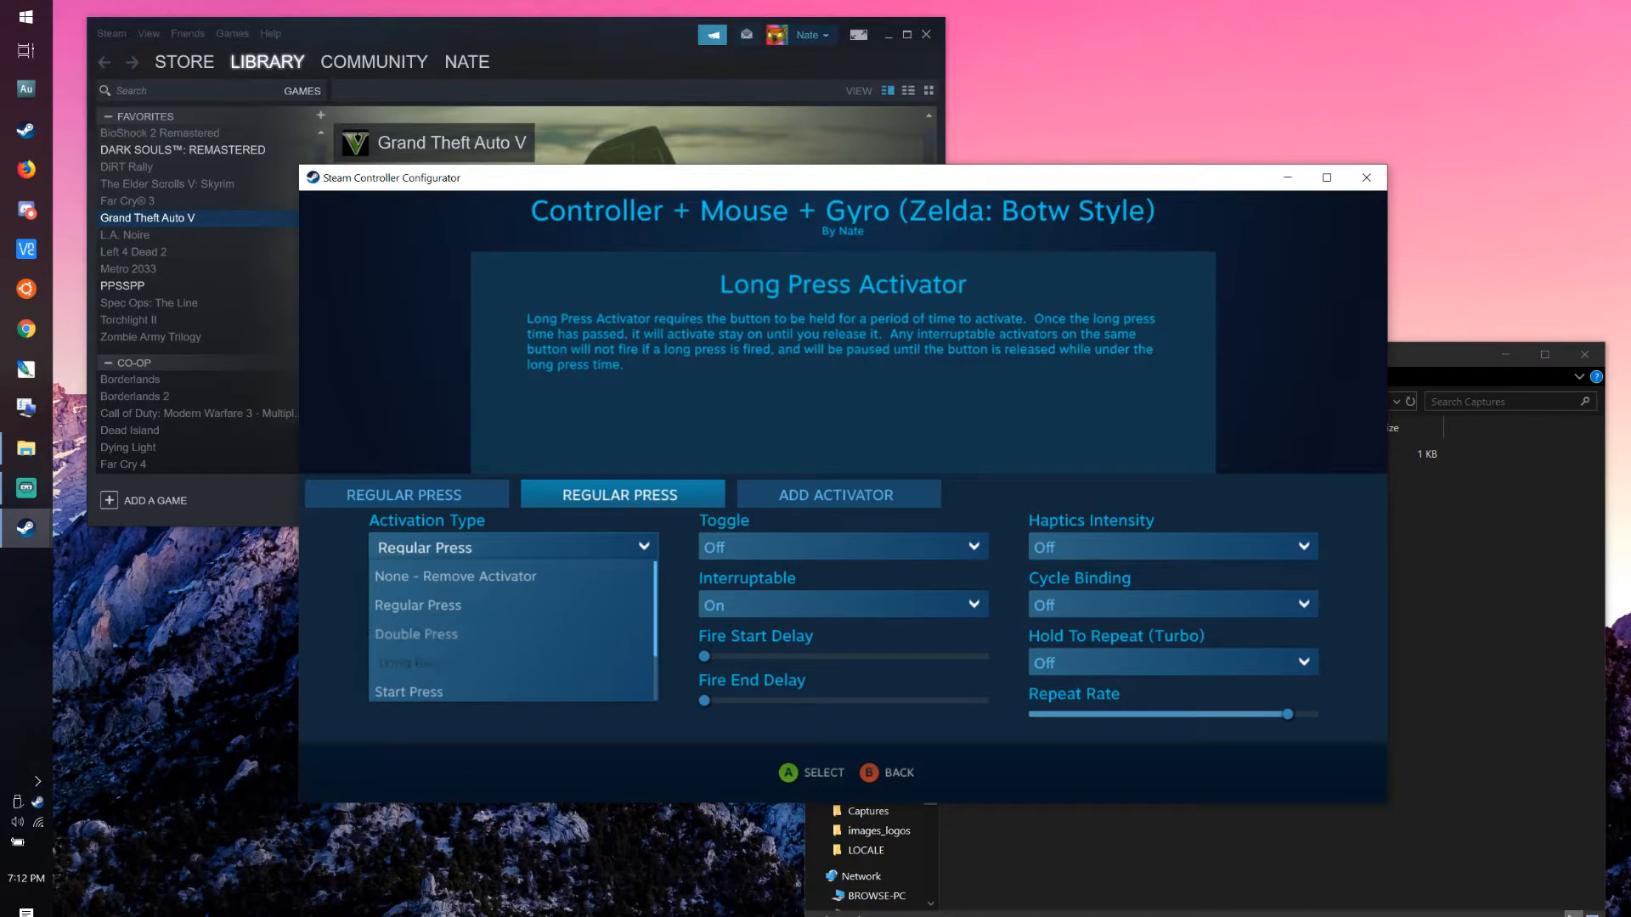
key(Return)
- Slightly increase the Long Press Time of the Y button's Long Press activator
key(Down)
key(Down)
key(Right)
key(Left)
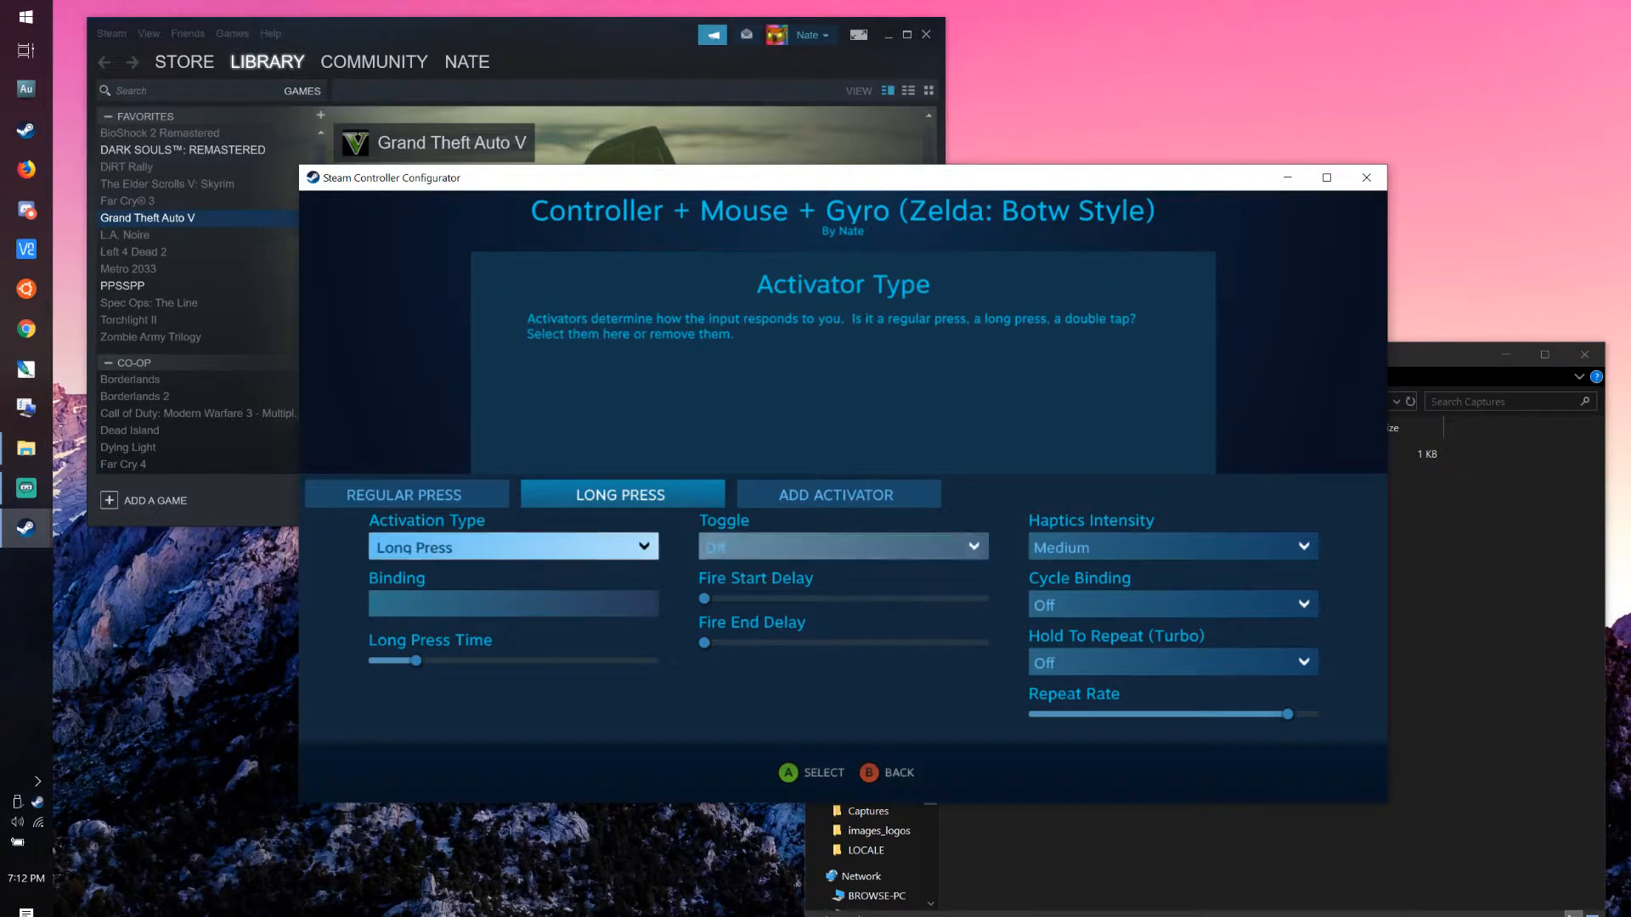
key(Down)
key(Down)
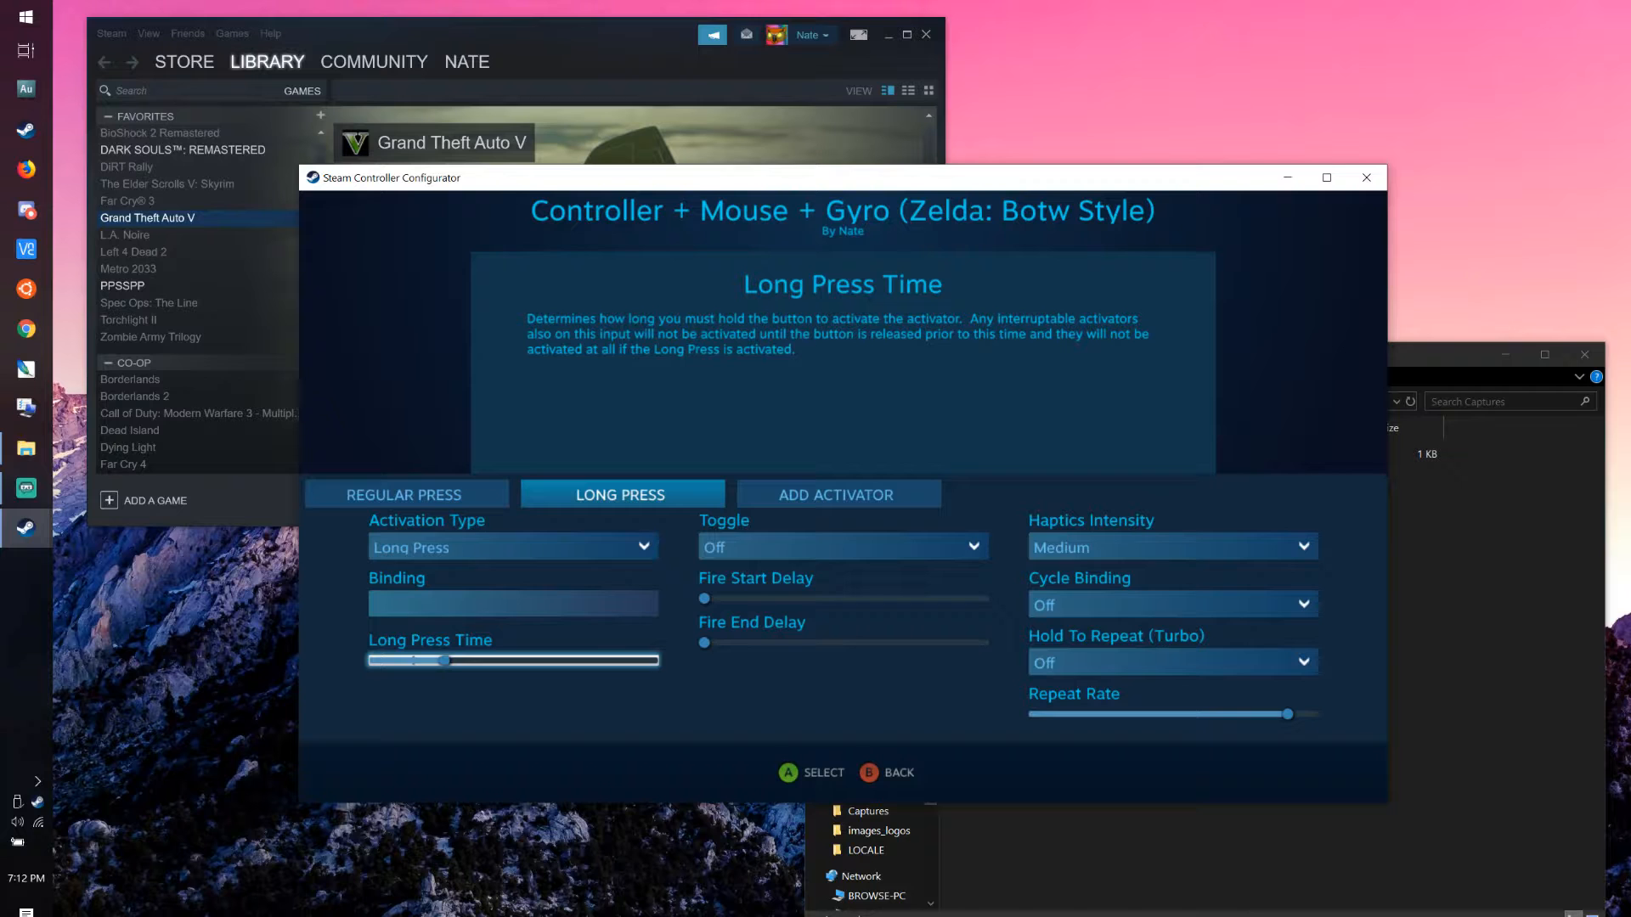
- Bind the Y button's Long Press activator to the left stick's up direction (LSTICK UP)
key(Up)
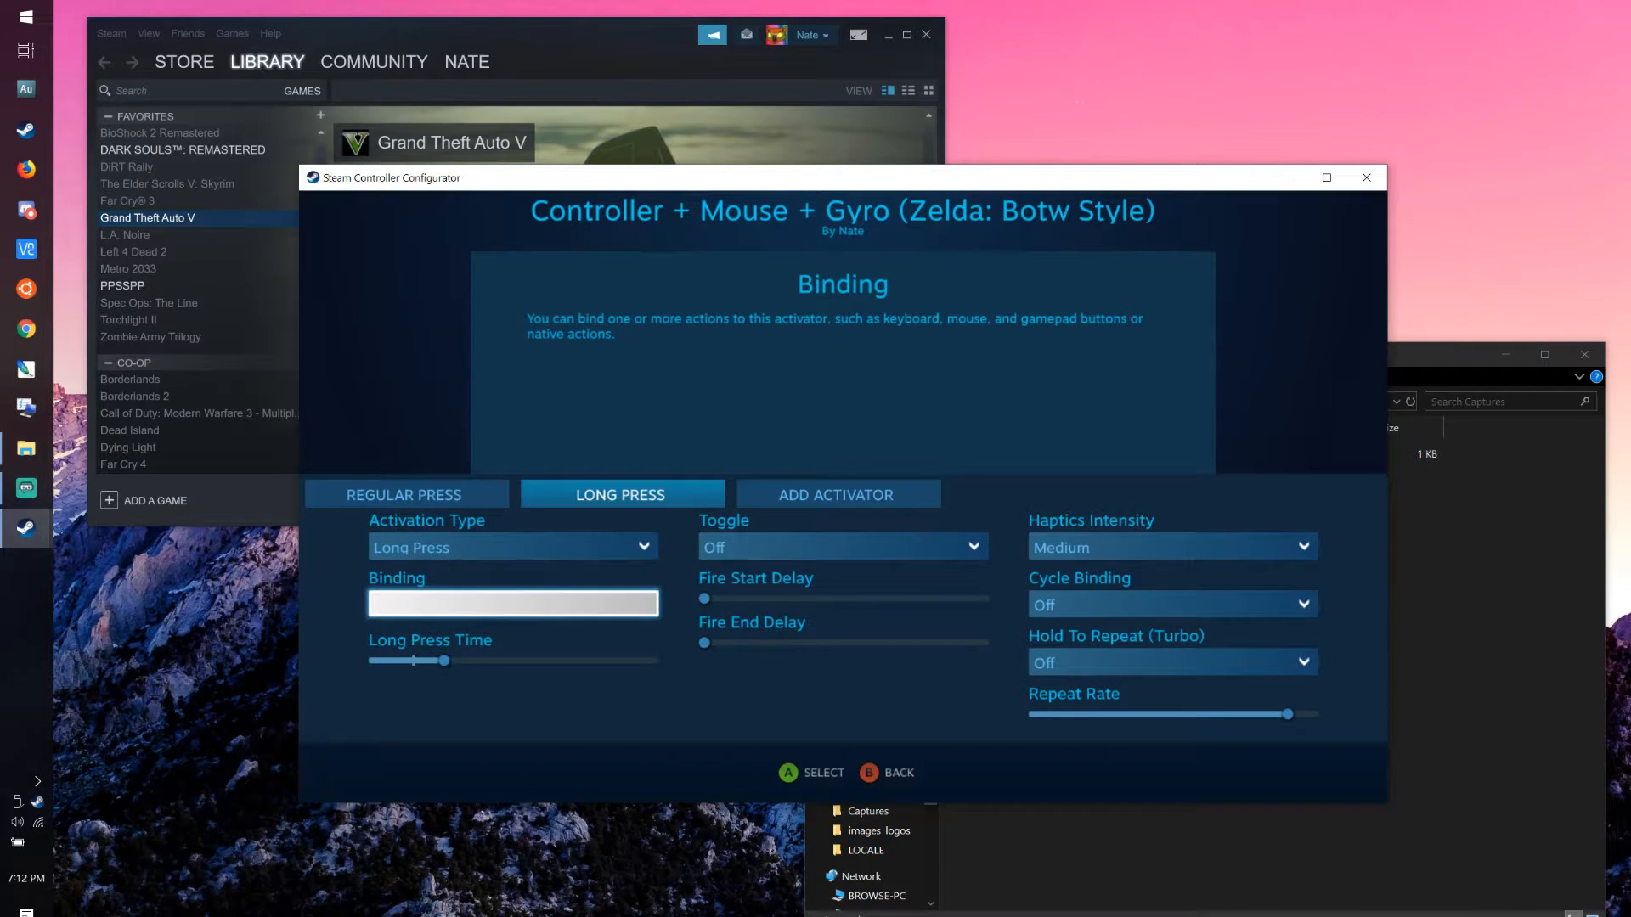
key(Return)
key(Right)
key(Down)
key(Right)
key(Right)
key(Right)
key(Right)
key(Right)
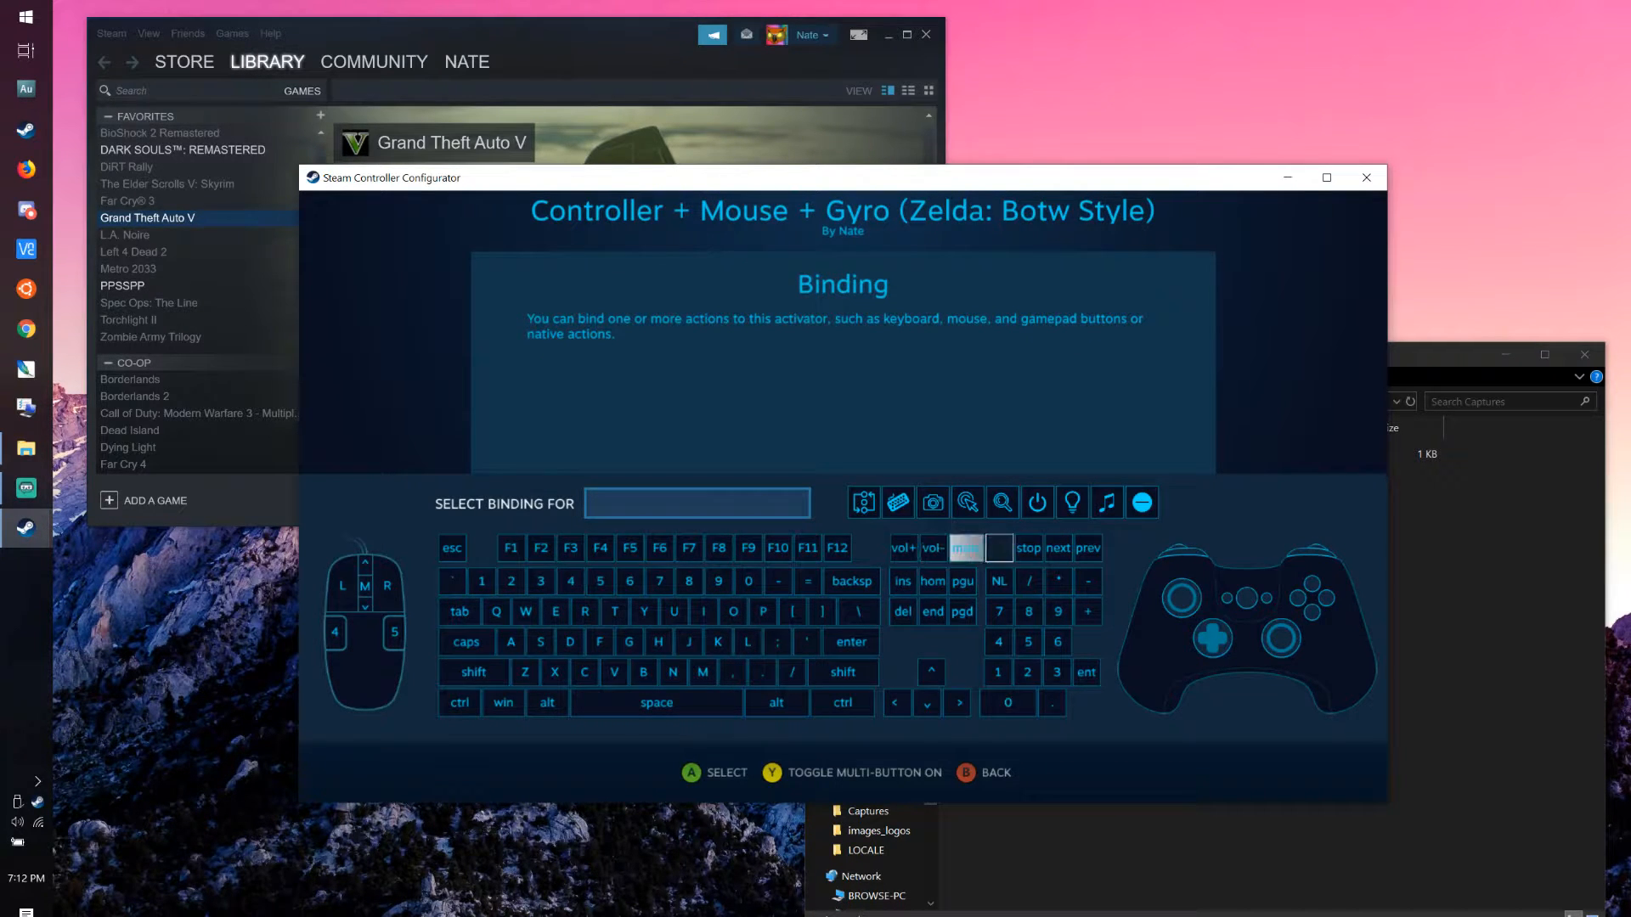
key(Right)
key(Down)
key(Right)
key(Right)
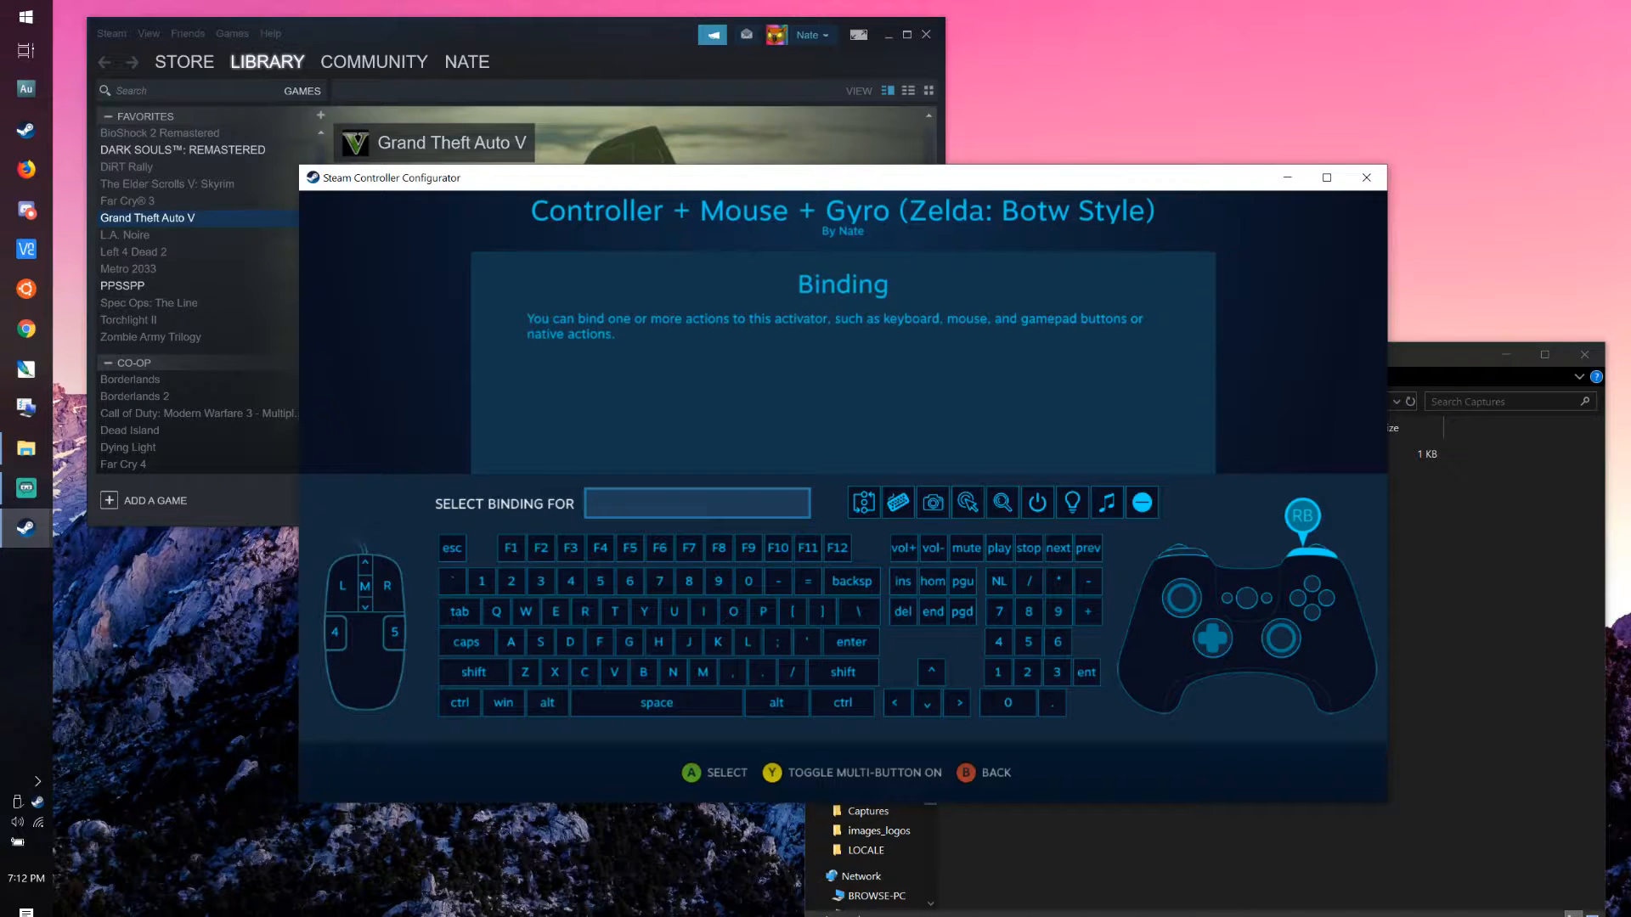
key(Left)
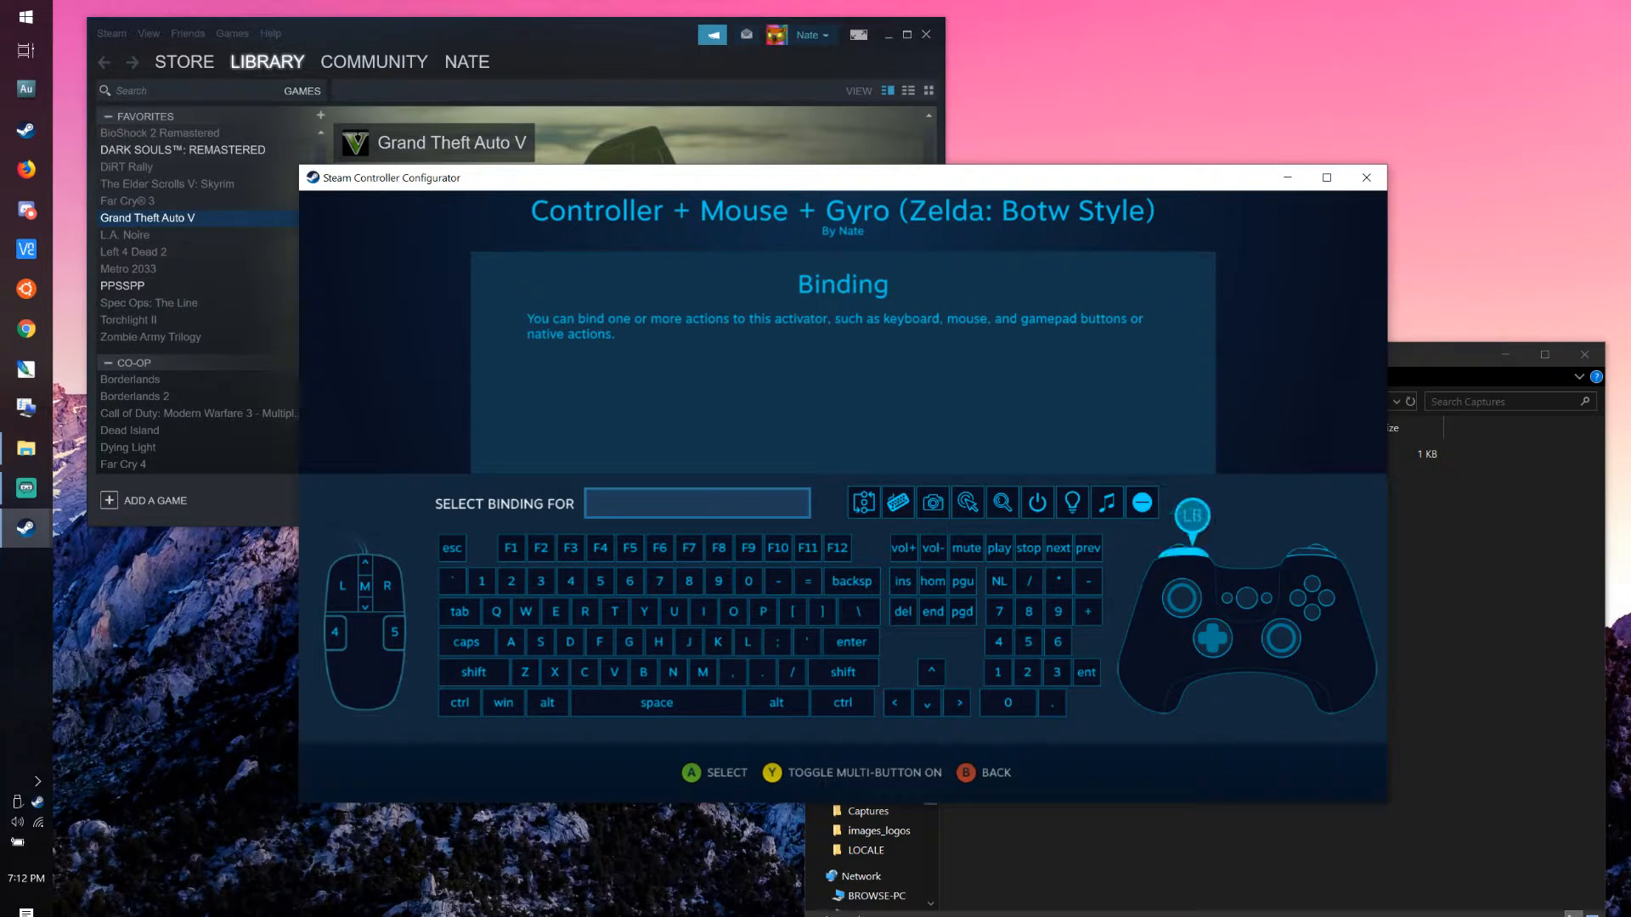
key(Down)
key(Up)
key(Down)
key(Return)
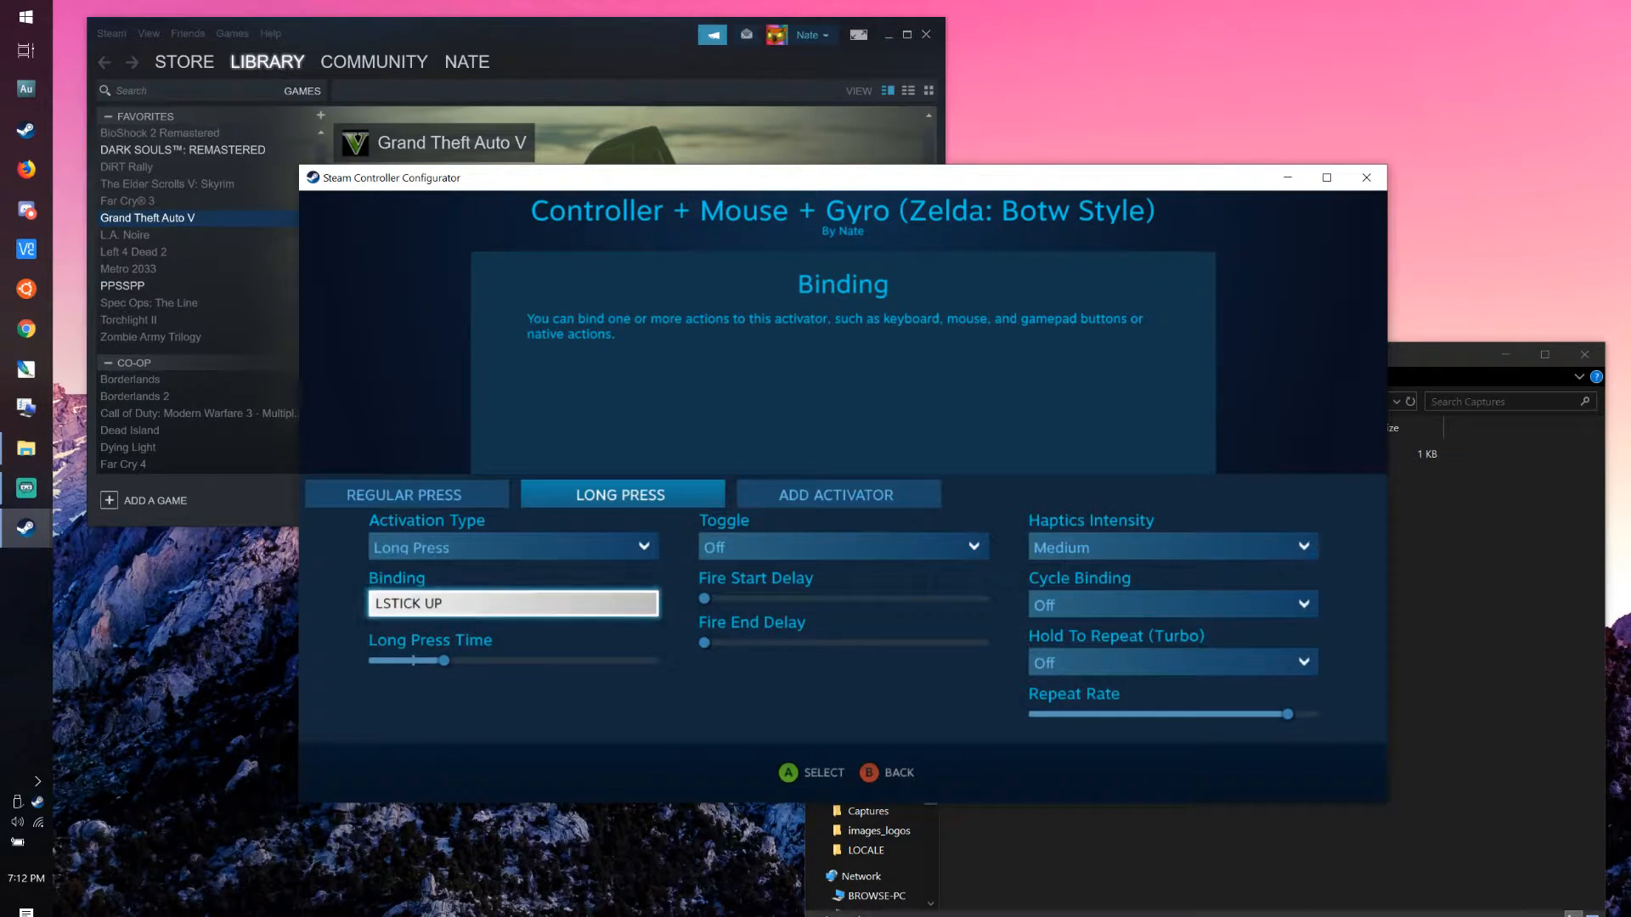
- Turn on multi-button binding for the Y button's Long Press activator and bind it to LSTICK UP and RIGHT TRIGGER
key(Return)
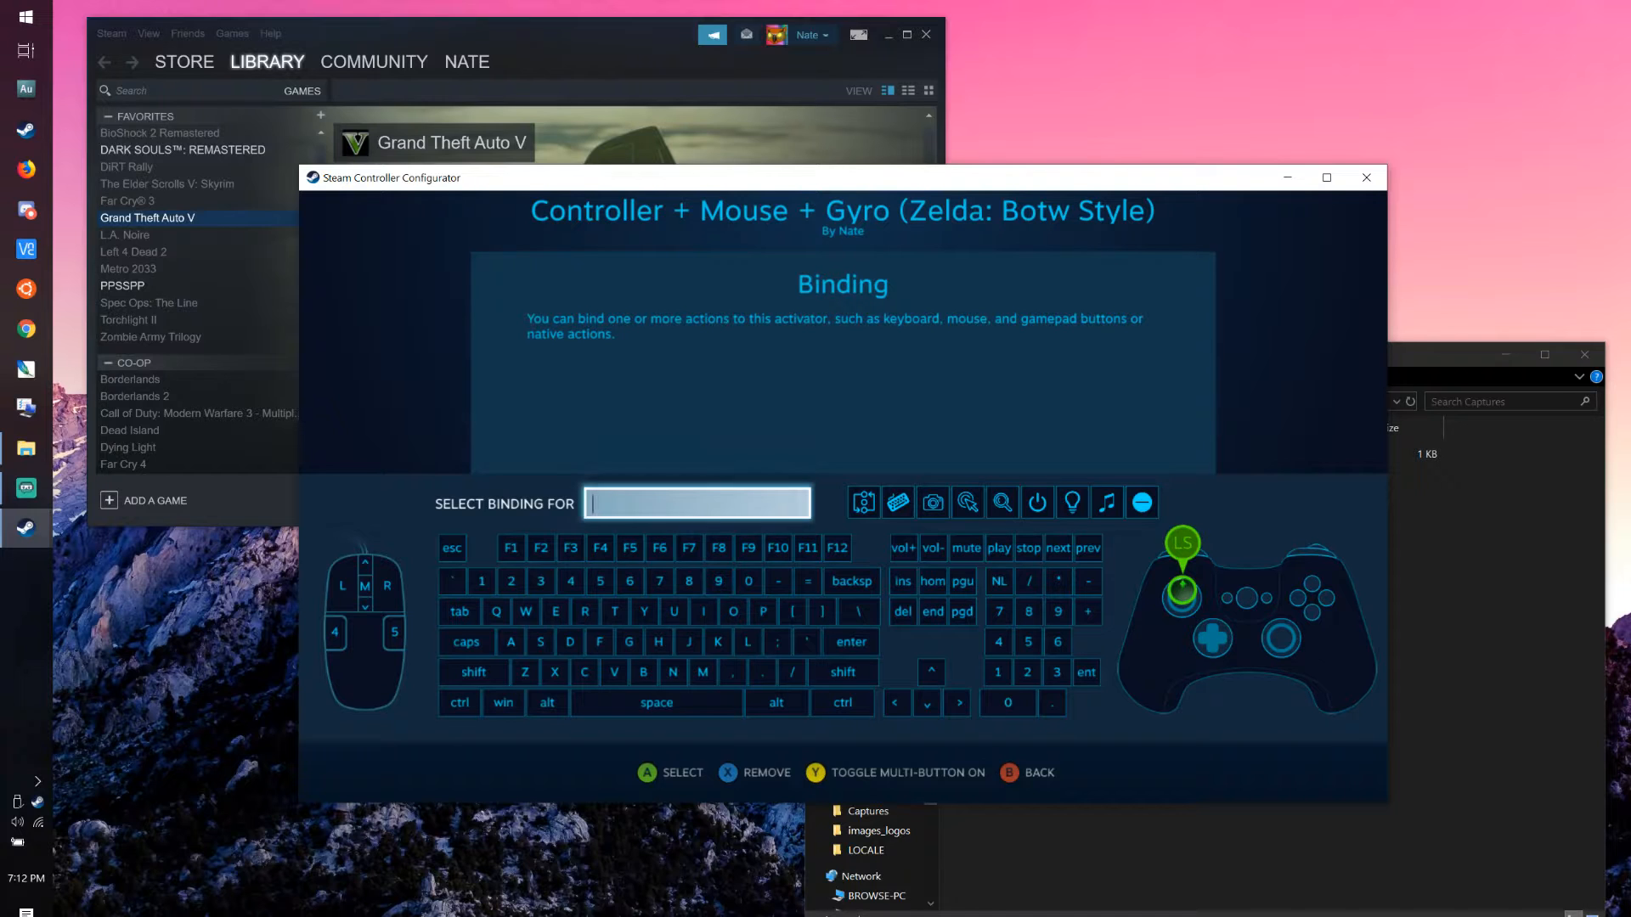
key(y)
key(Right)
key(Right)
key(Right)
key(Right)
key(Right)
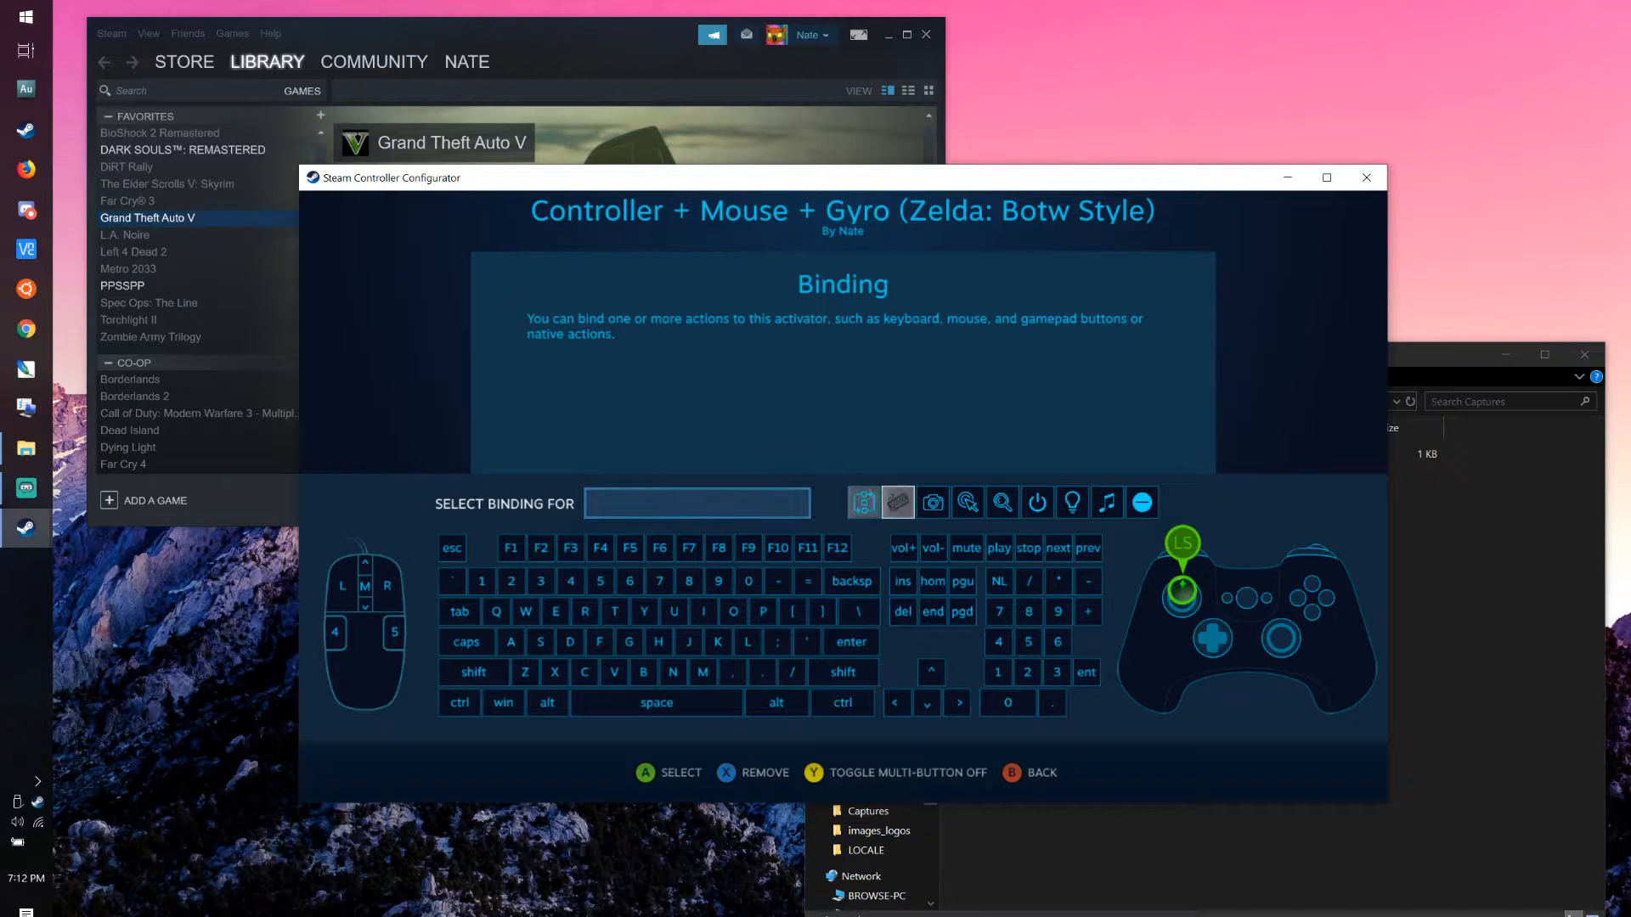
key(Right)
key(Right)
key(Right)
key(Right)
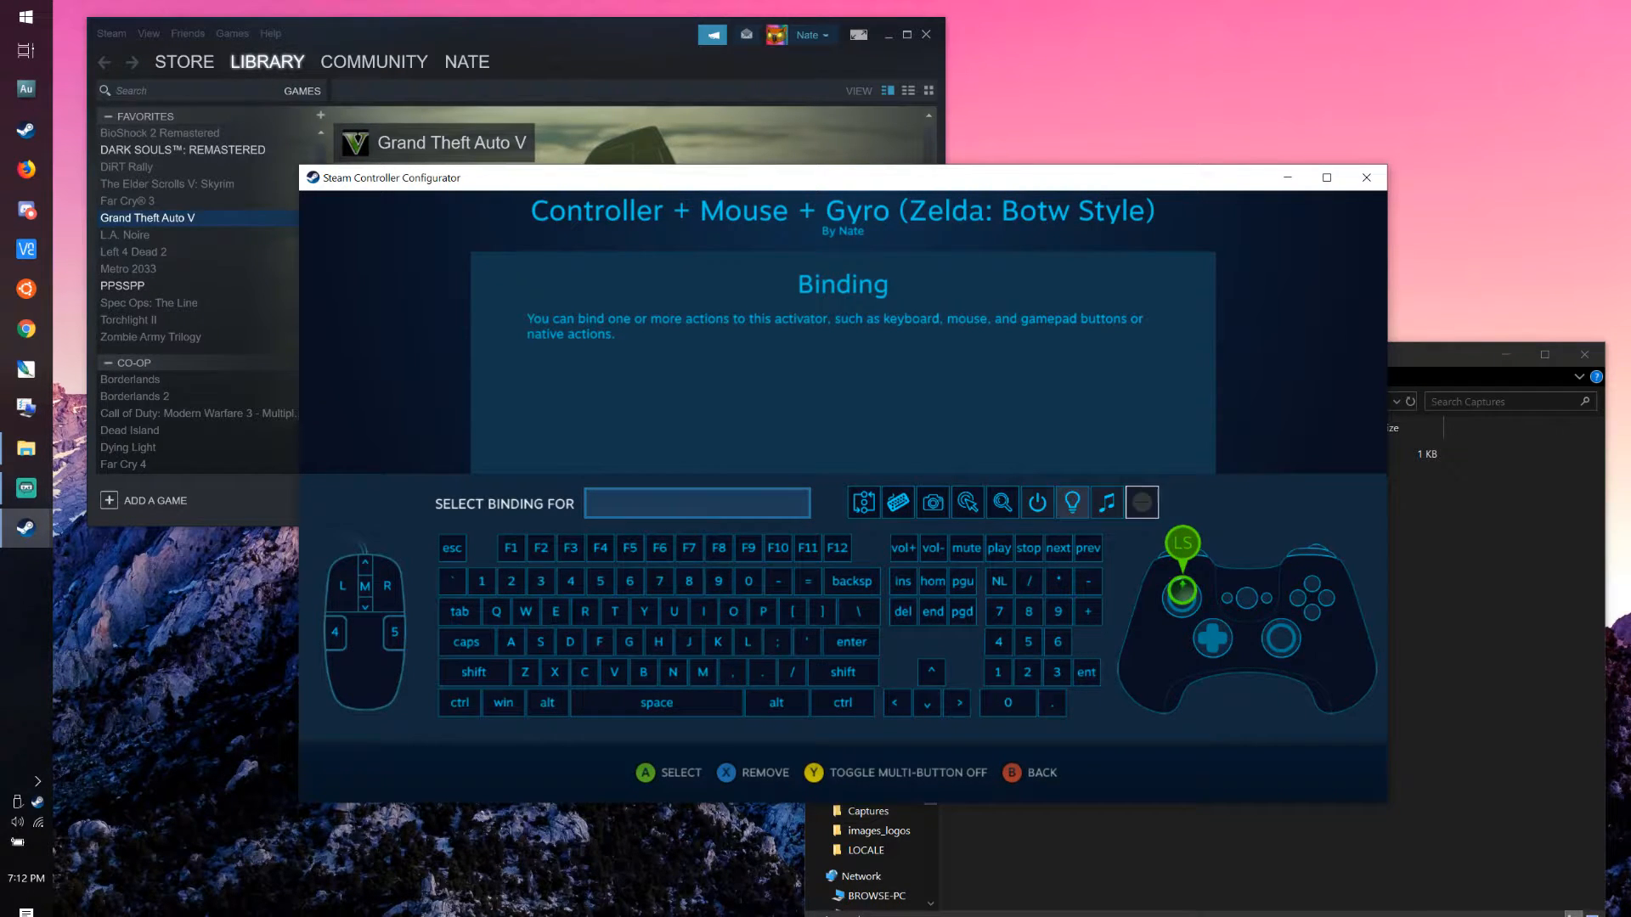
key(Down)
key(Right)
key(Right)
key(Right)
key(Left)
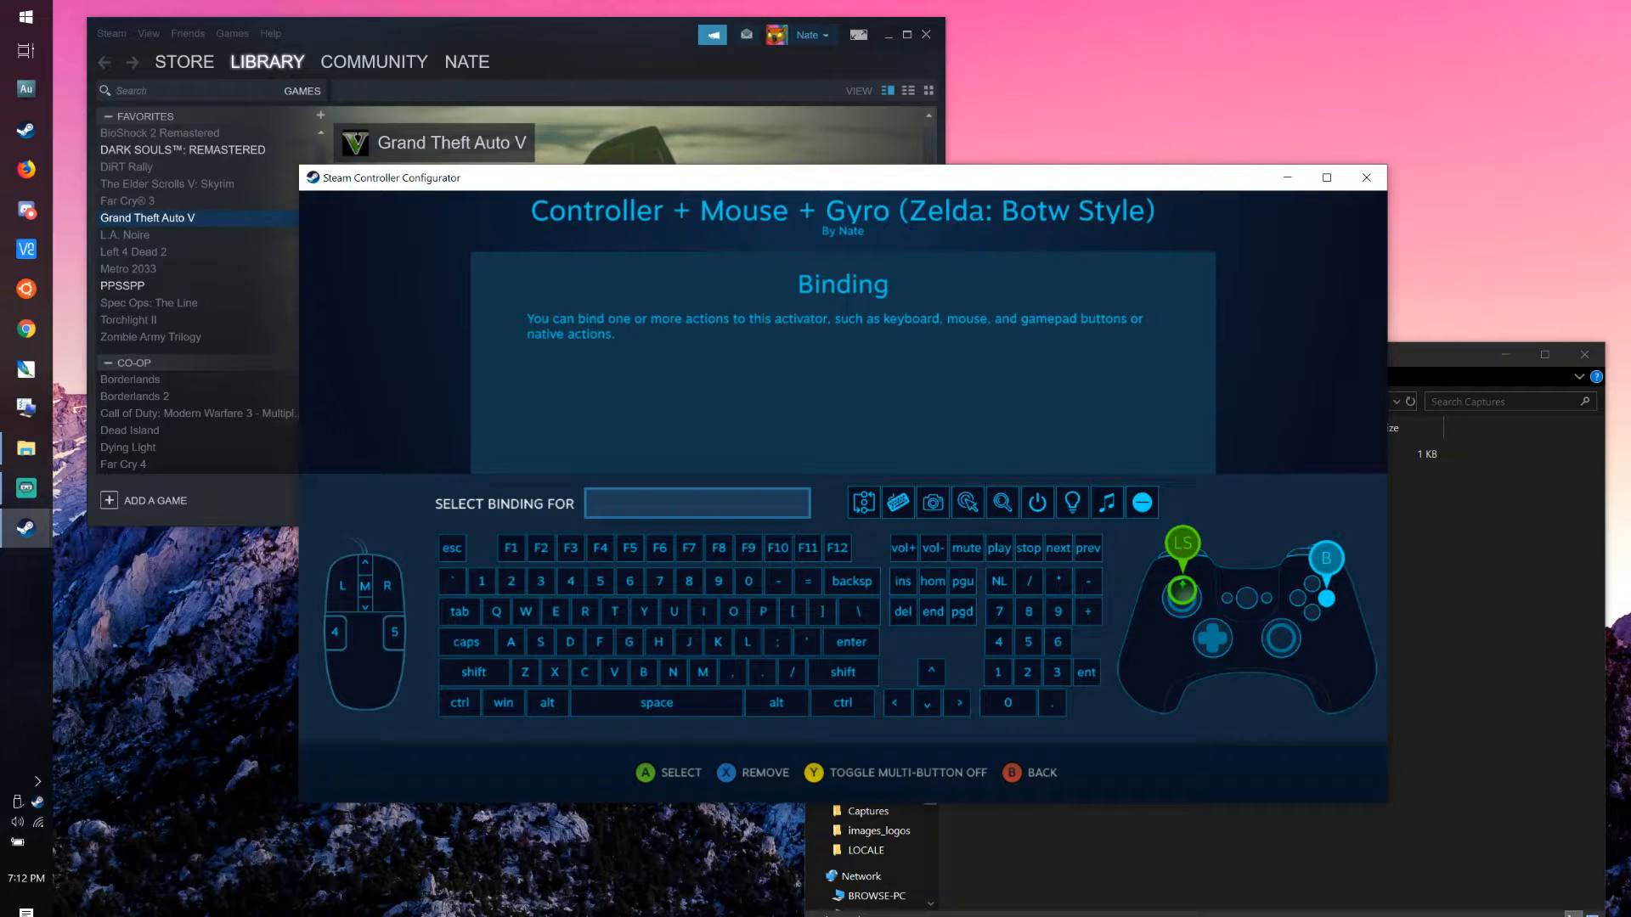
key(Up)
key(Up)
key(Up)
key(x)
key(Down)
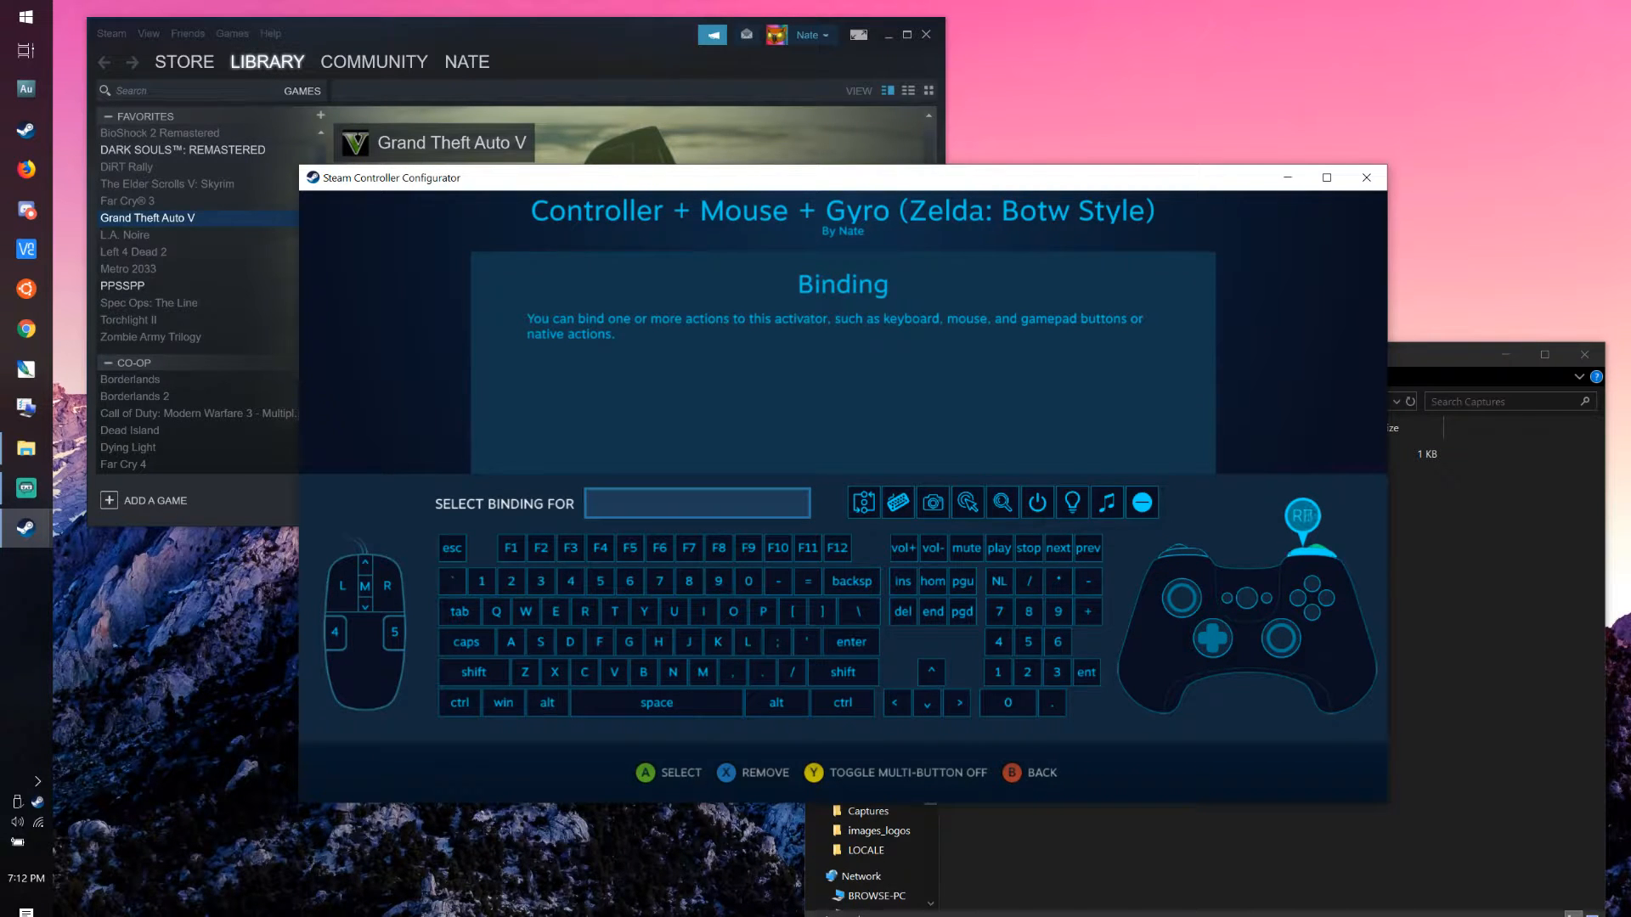
key(Escape)
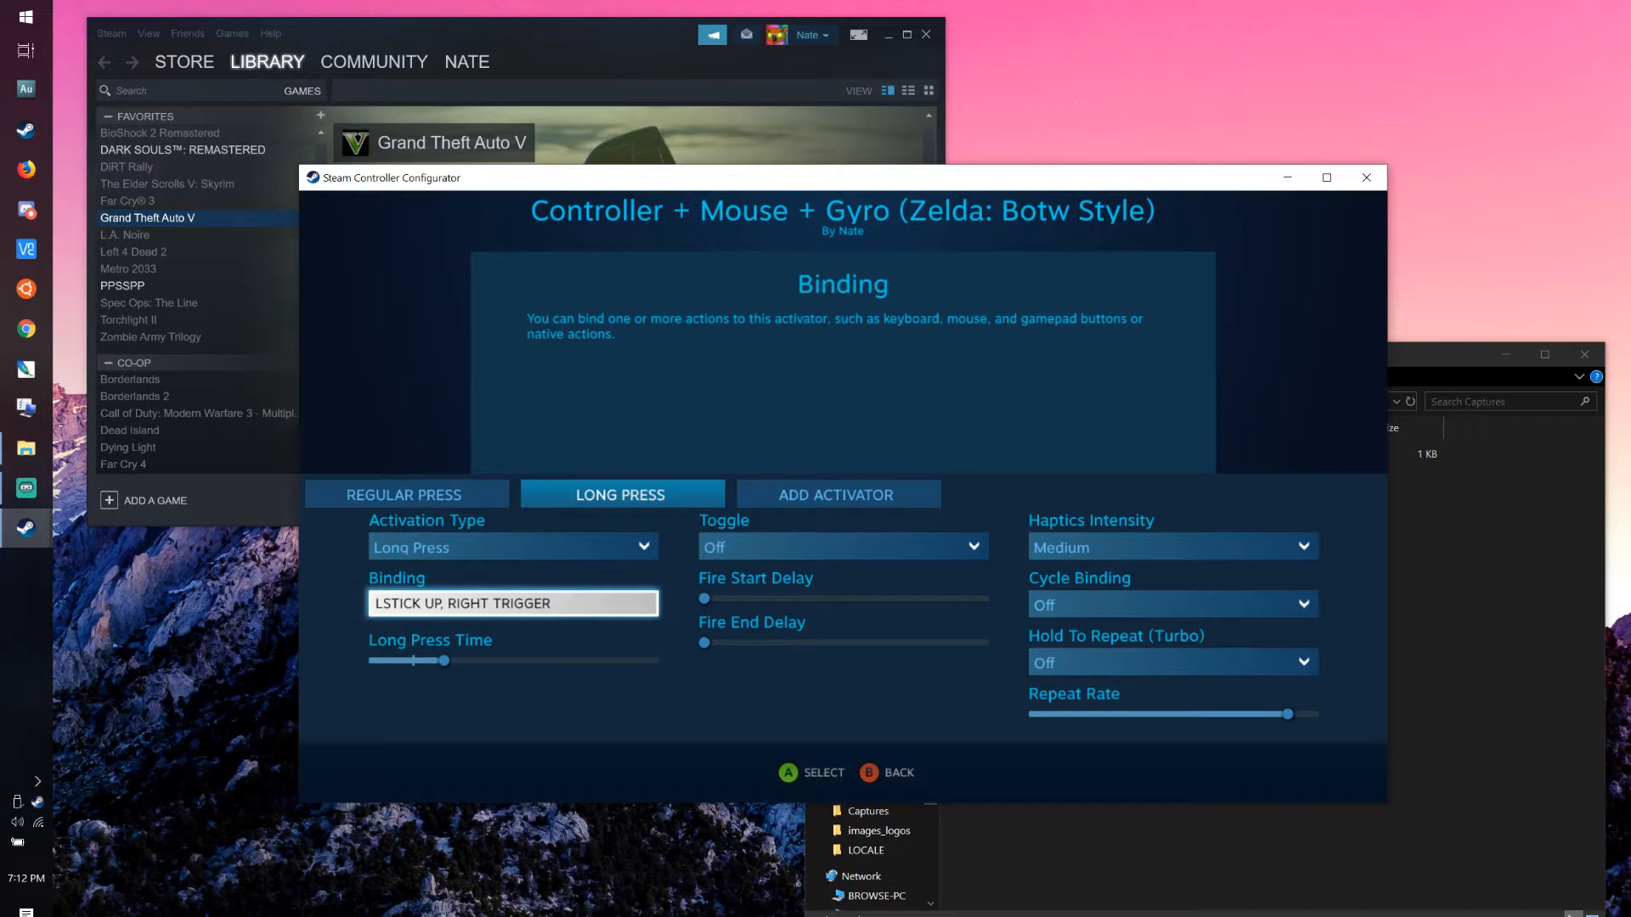
- Remove the Y button's Long Press activator and return to the button pad settings
key(Up)
key(Up)
key(Down)
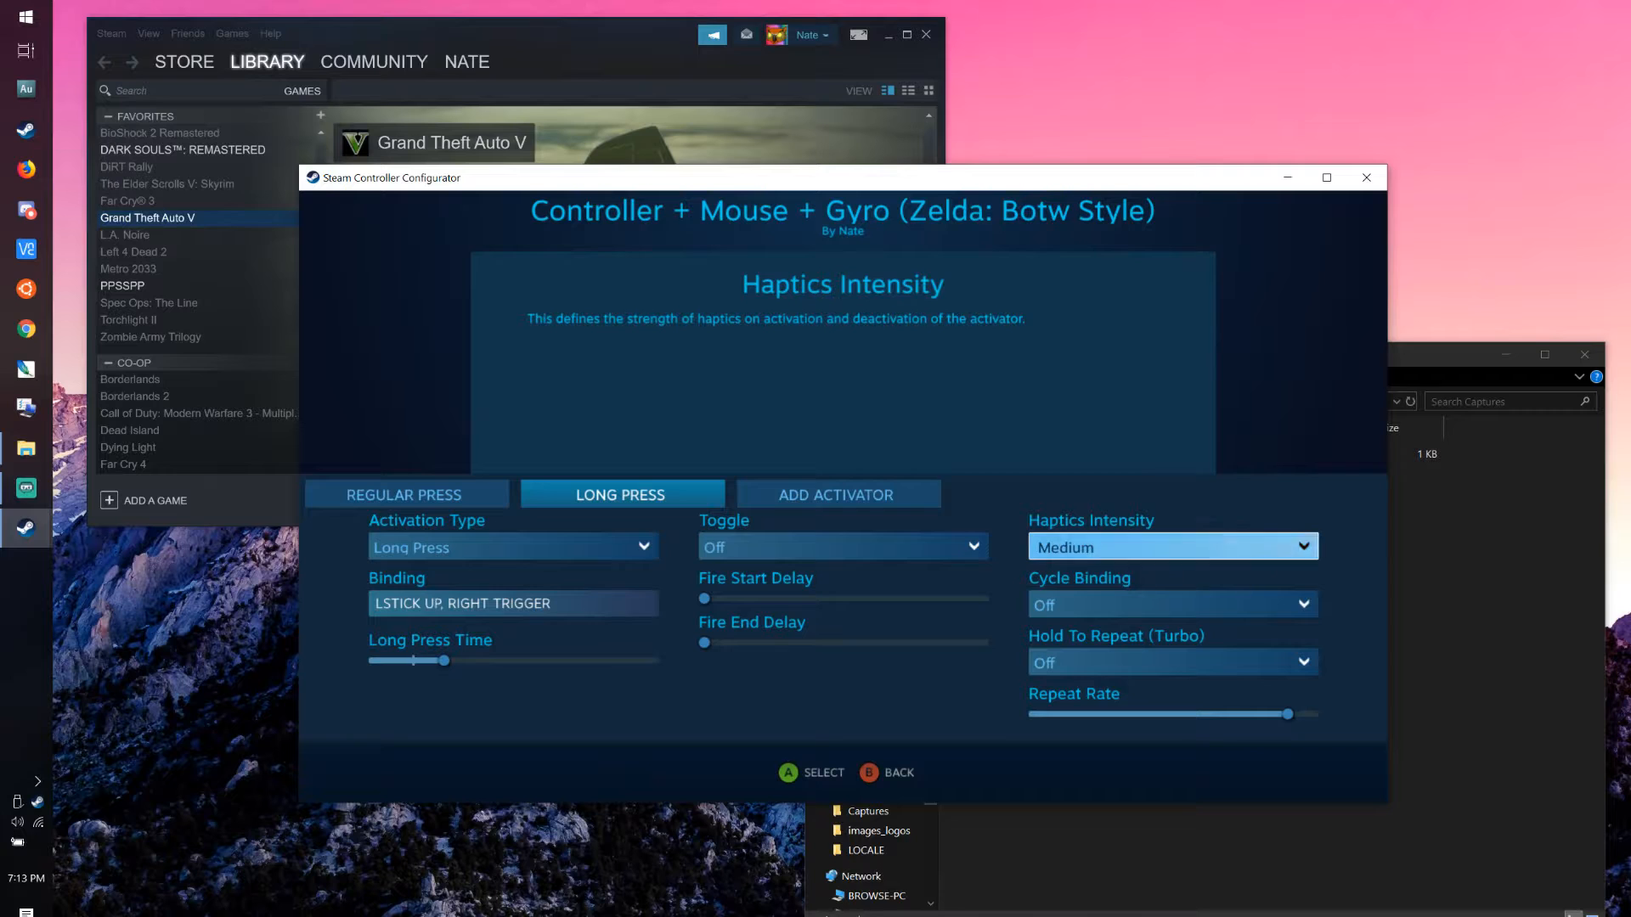
key(Left)
key(Left)
key(Return)
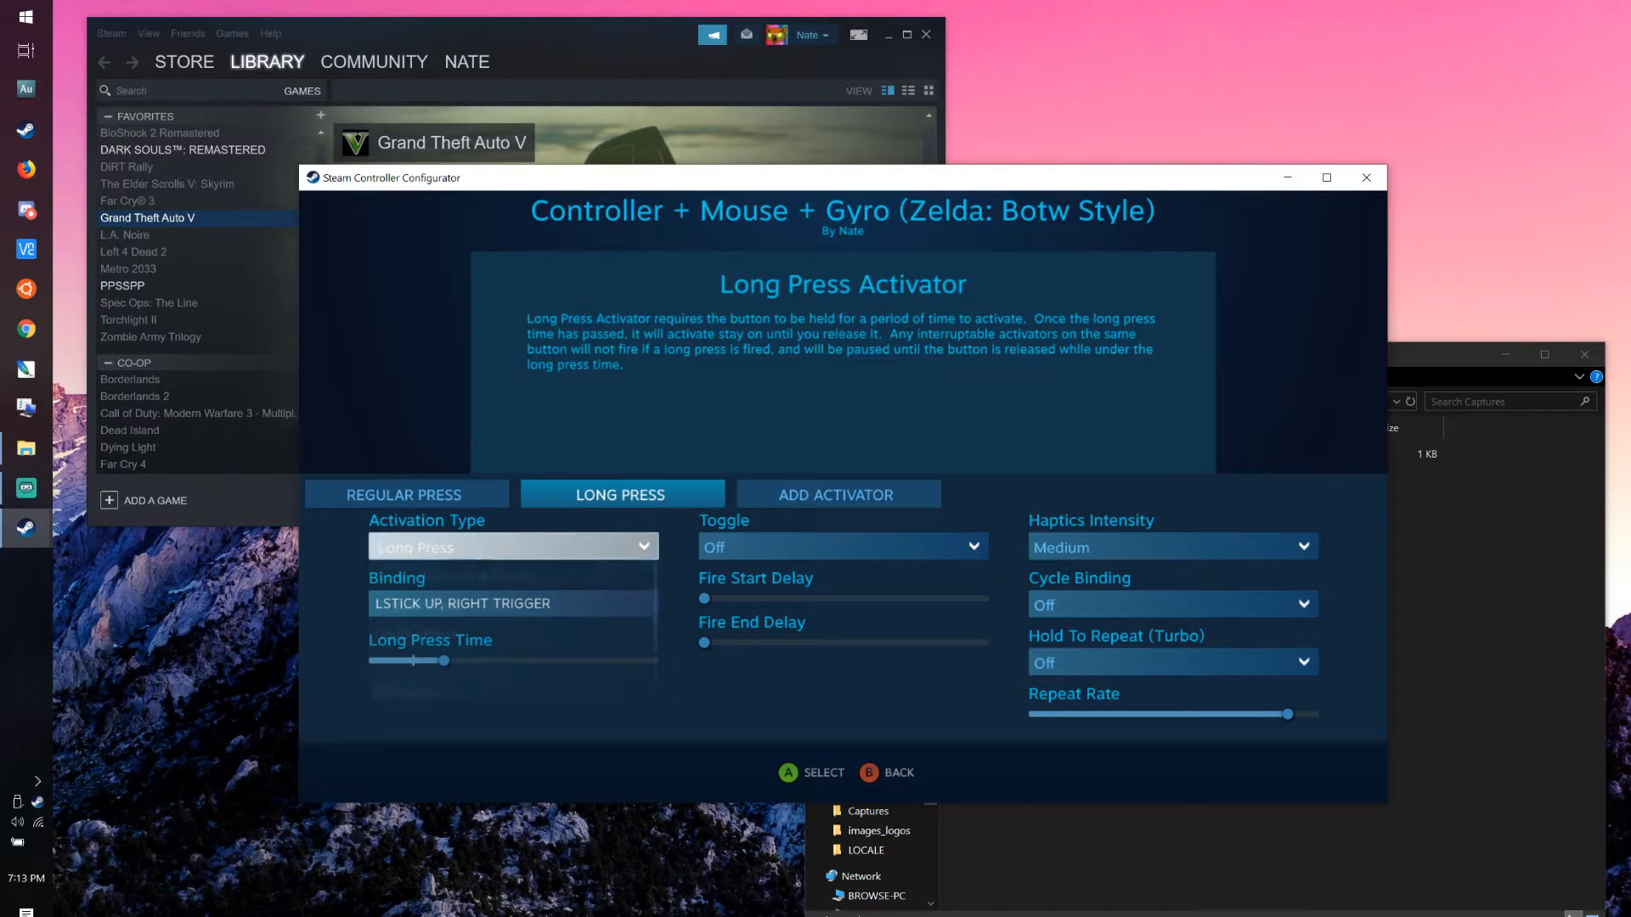
key(Up)
key(Up)
key(Up)
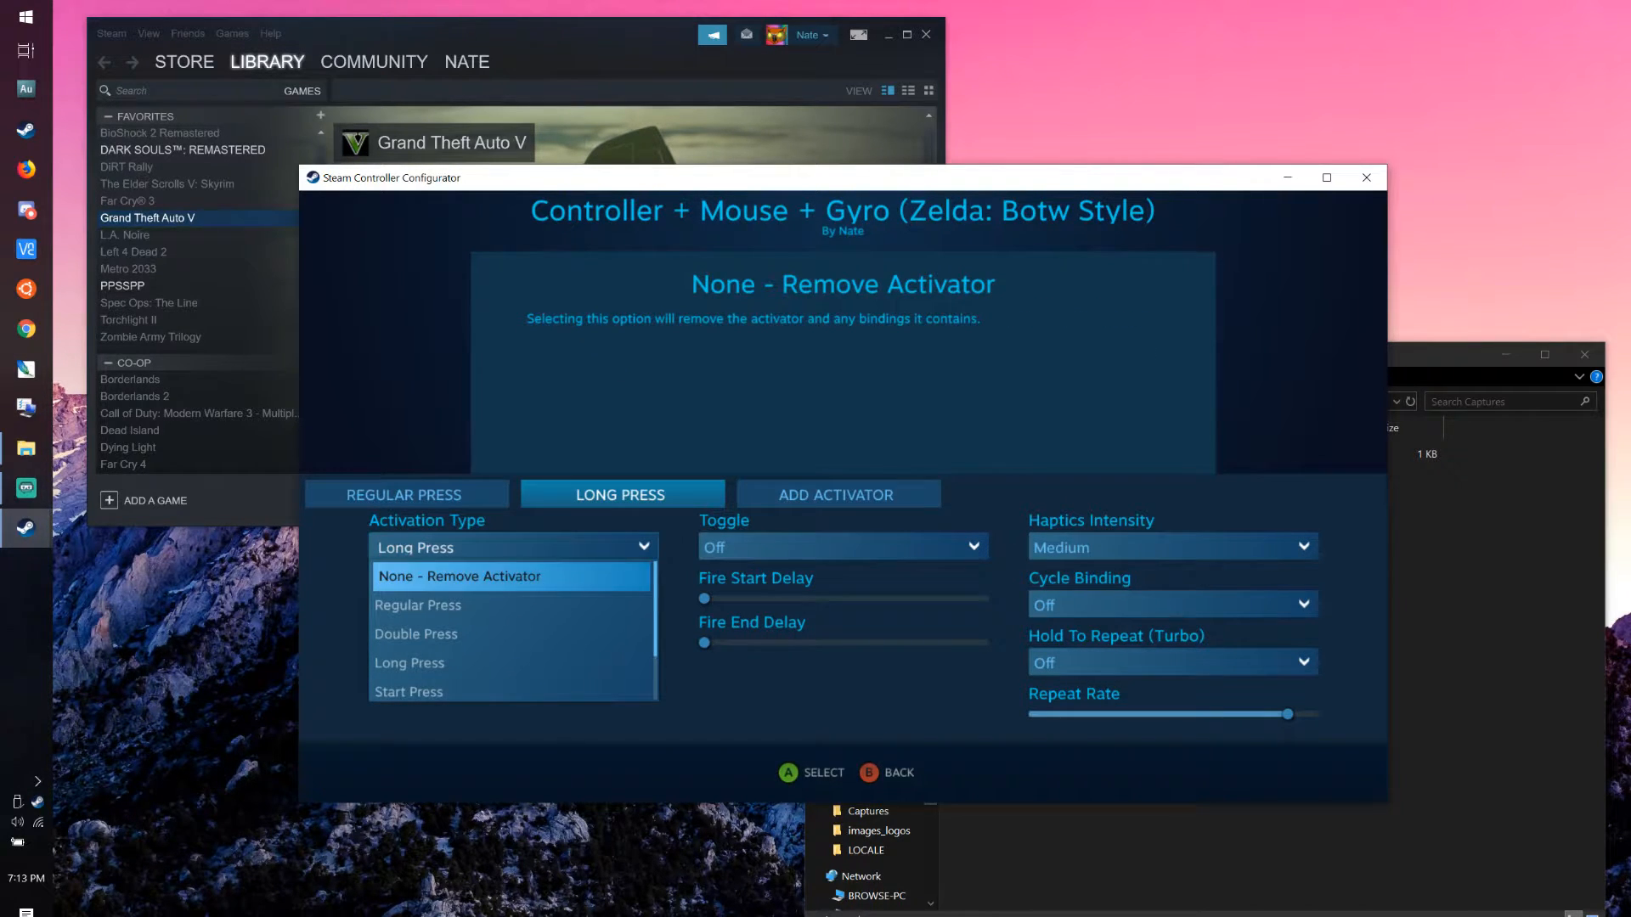
key(Return)
key(Escape)
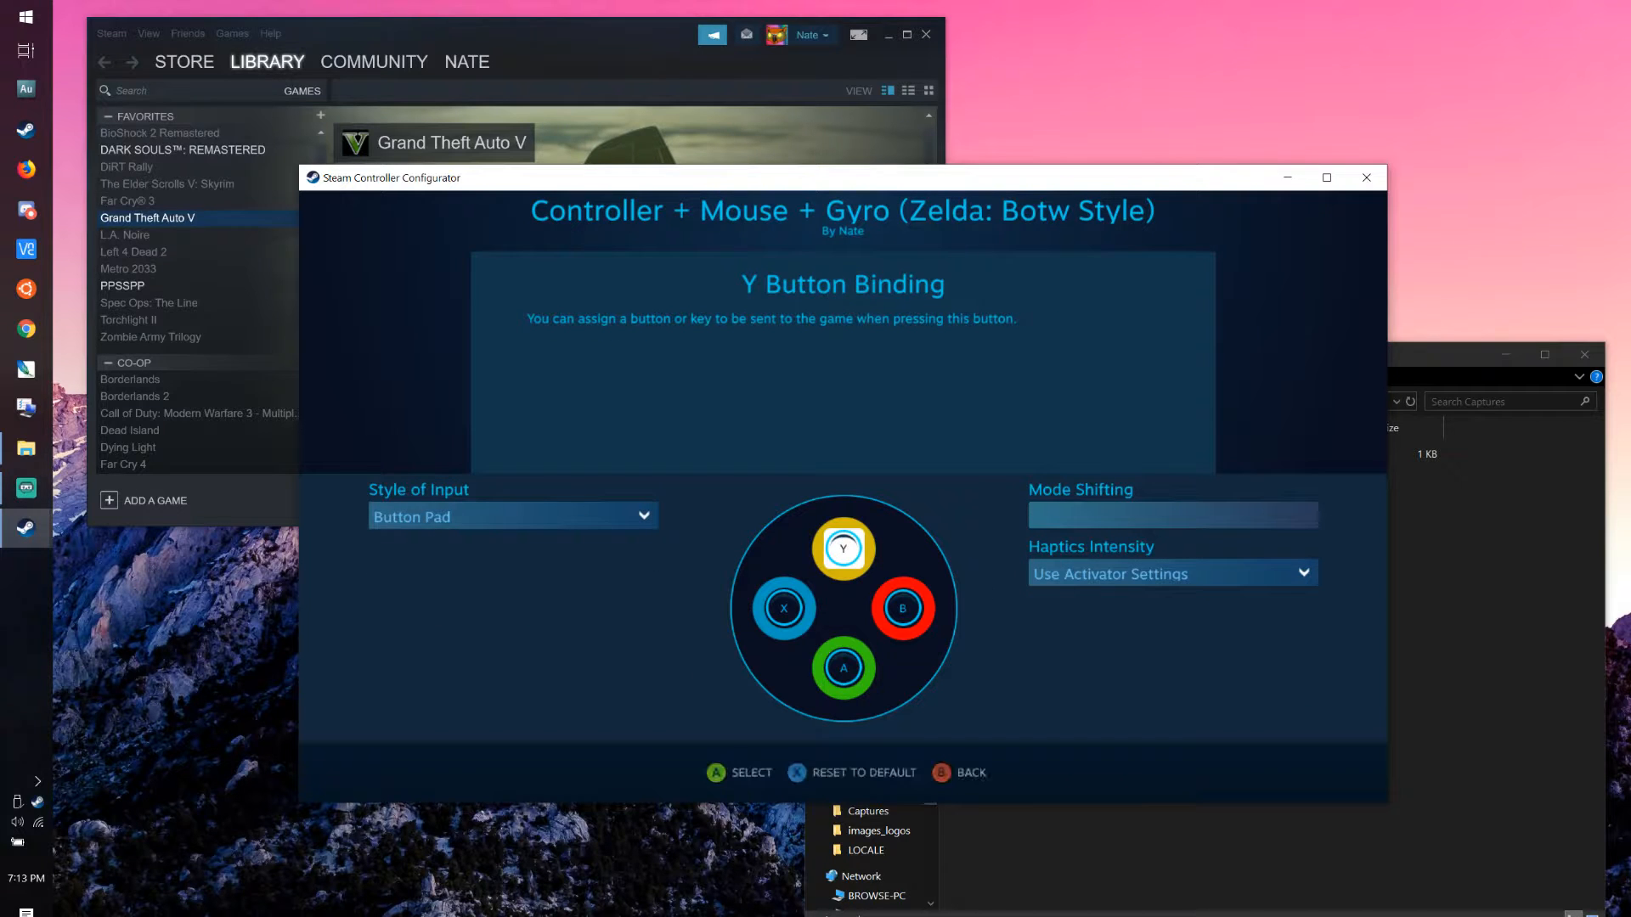
- Check the Y button's binding without changing it and return to the controller overview
key(Left)
key(Up)
key(Return)
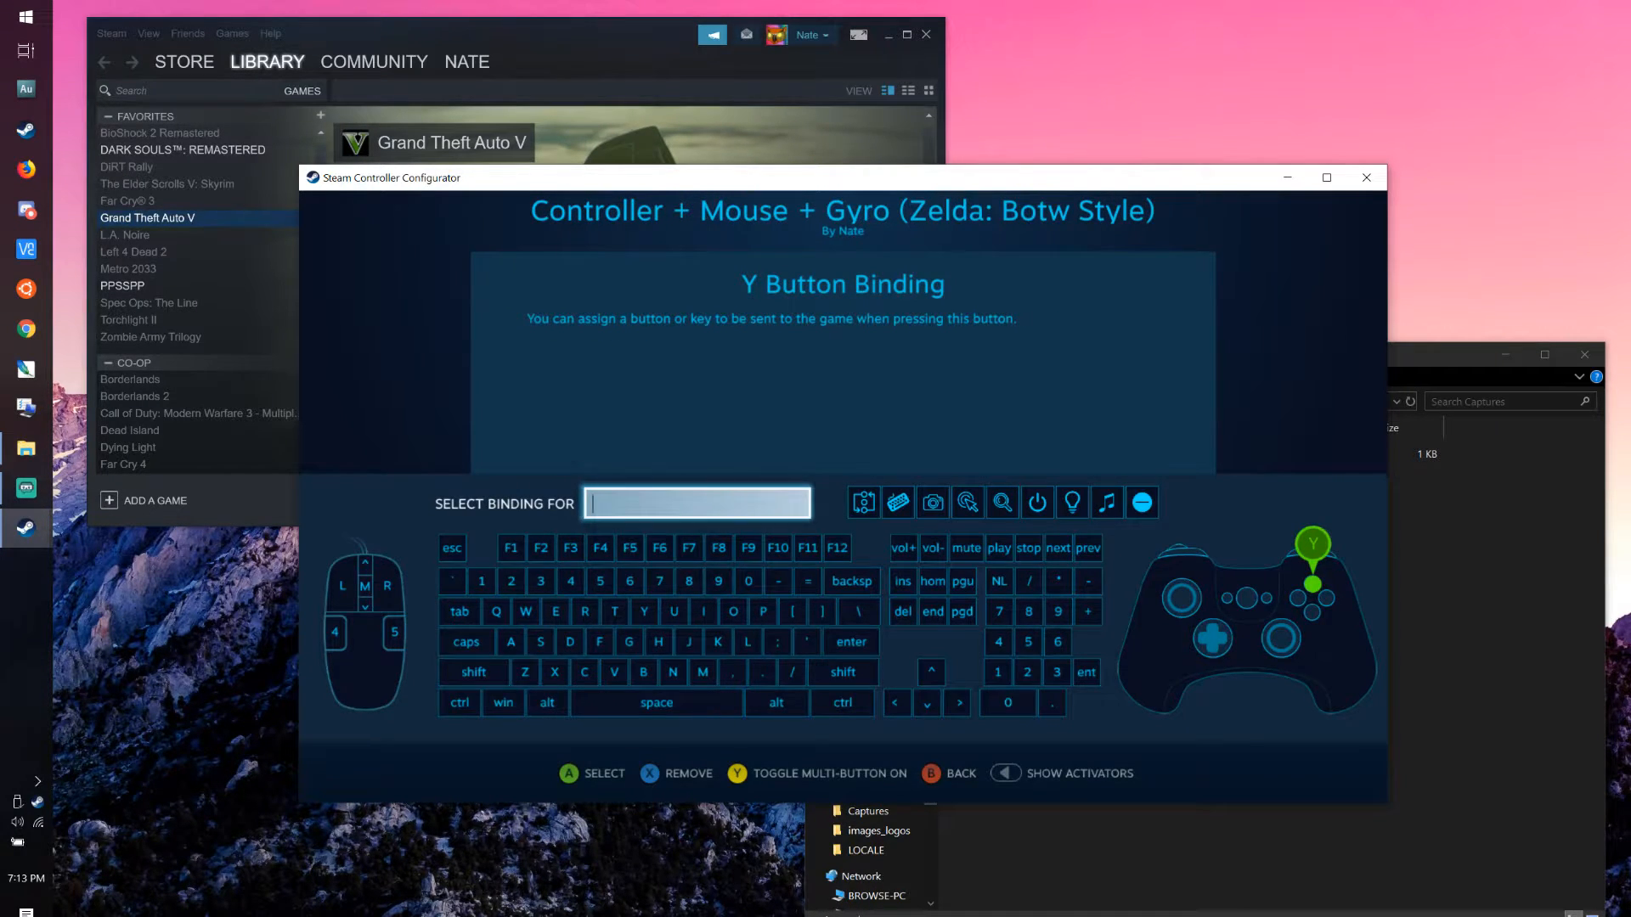
key(Escape)
key(Escape)
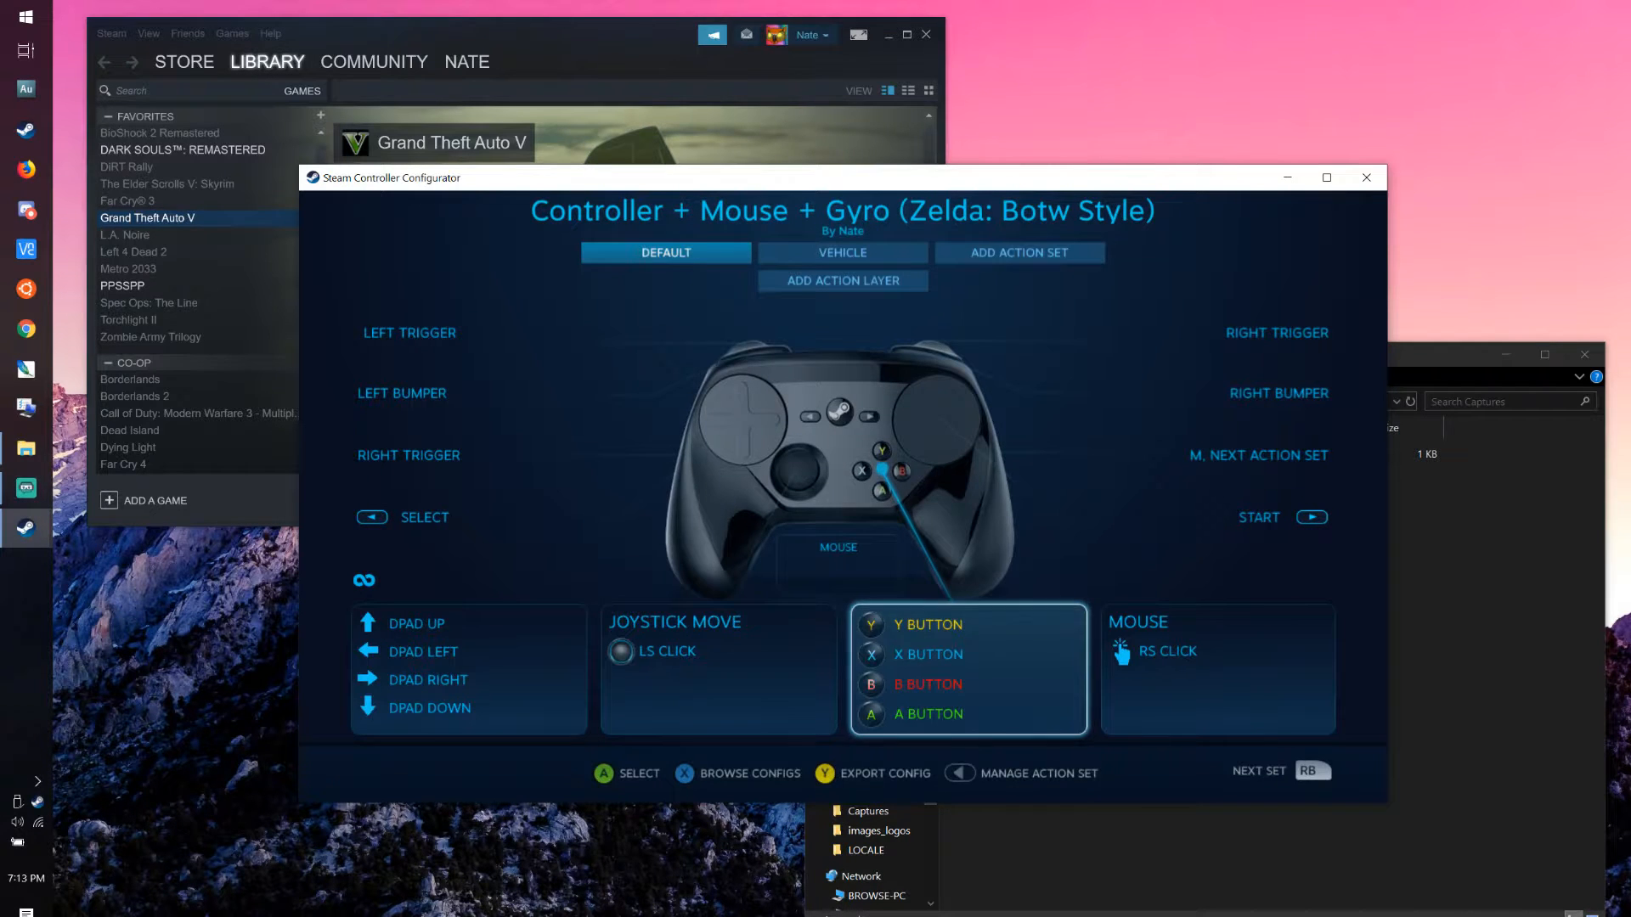
- Start adding an action set with Default as the set to copy, and cancel it without entering a name
key(Up)
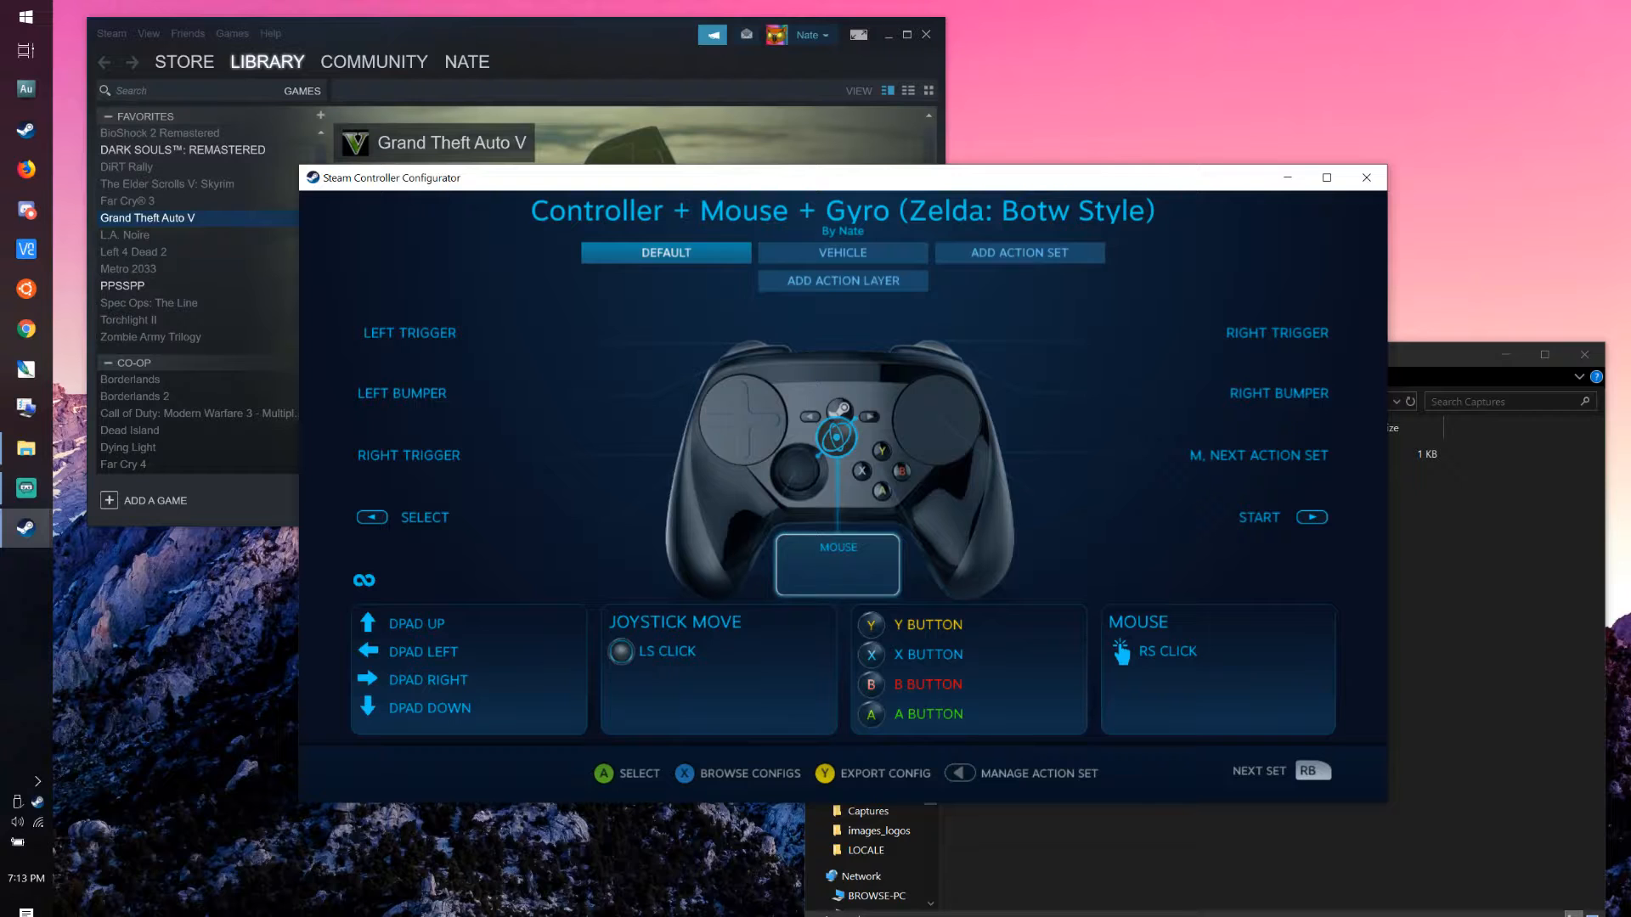
key(Up)
key(Right)
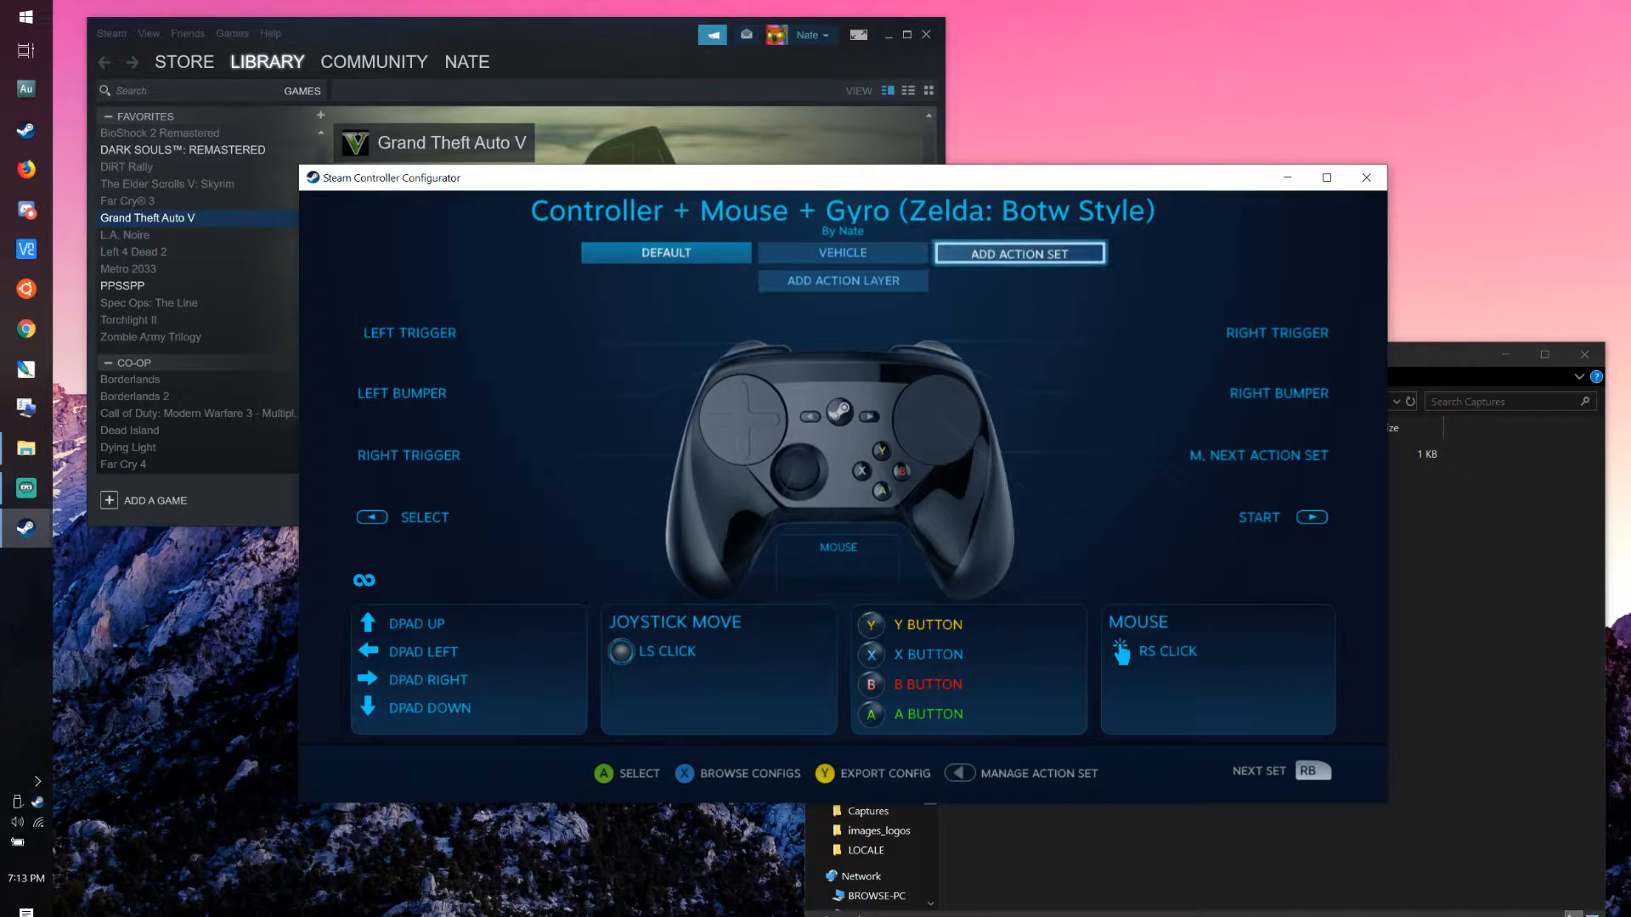
key(Return)
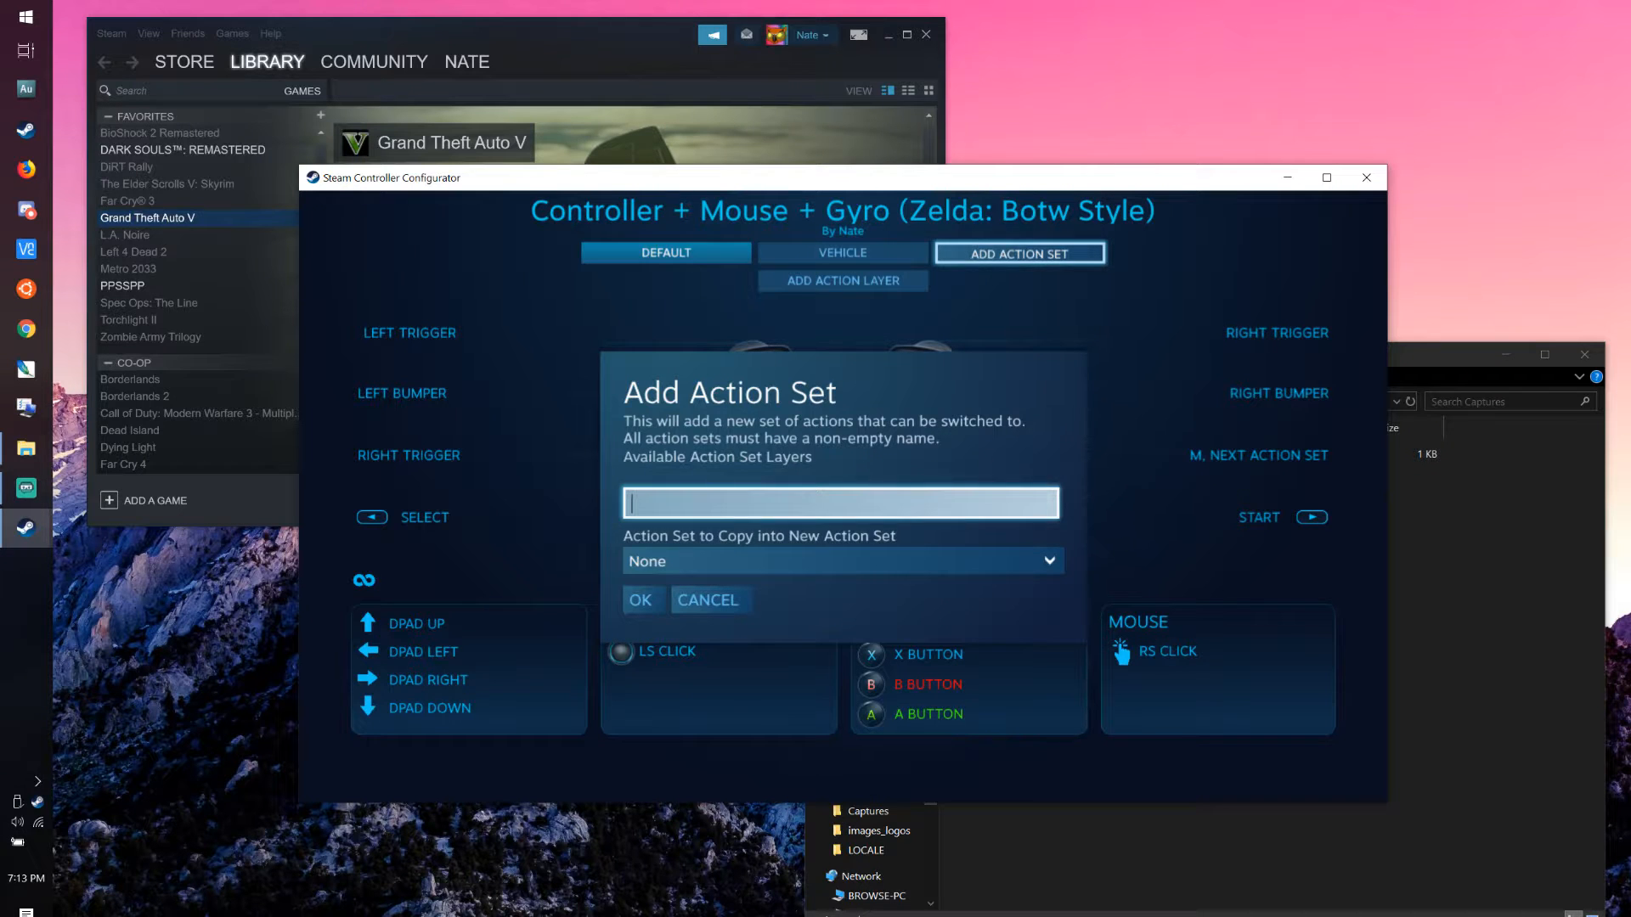
key(Down)
key(Return)
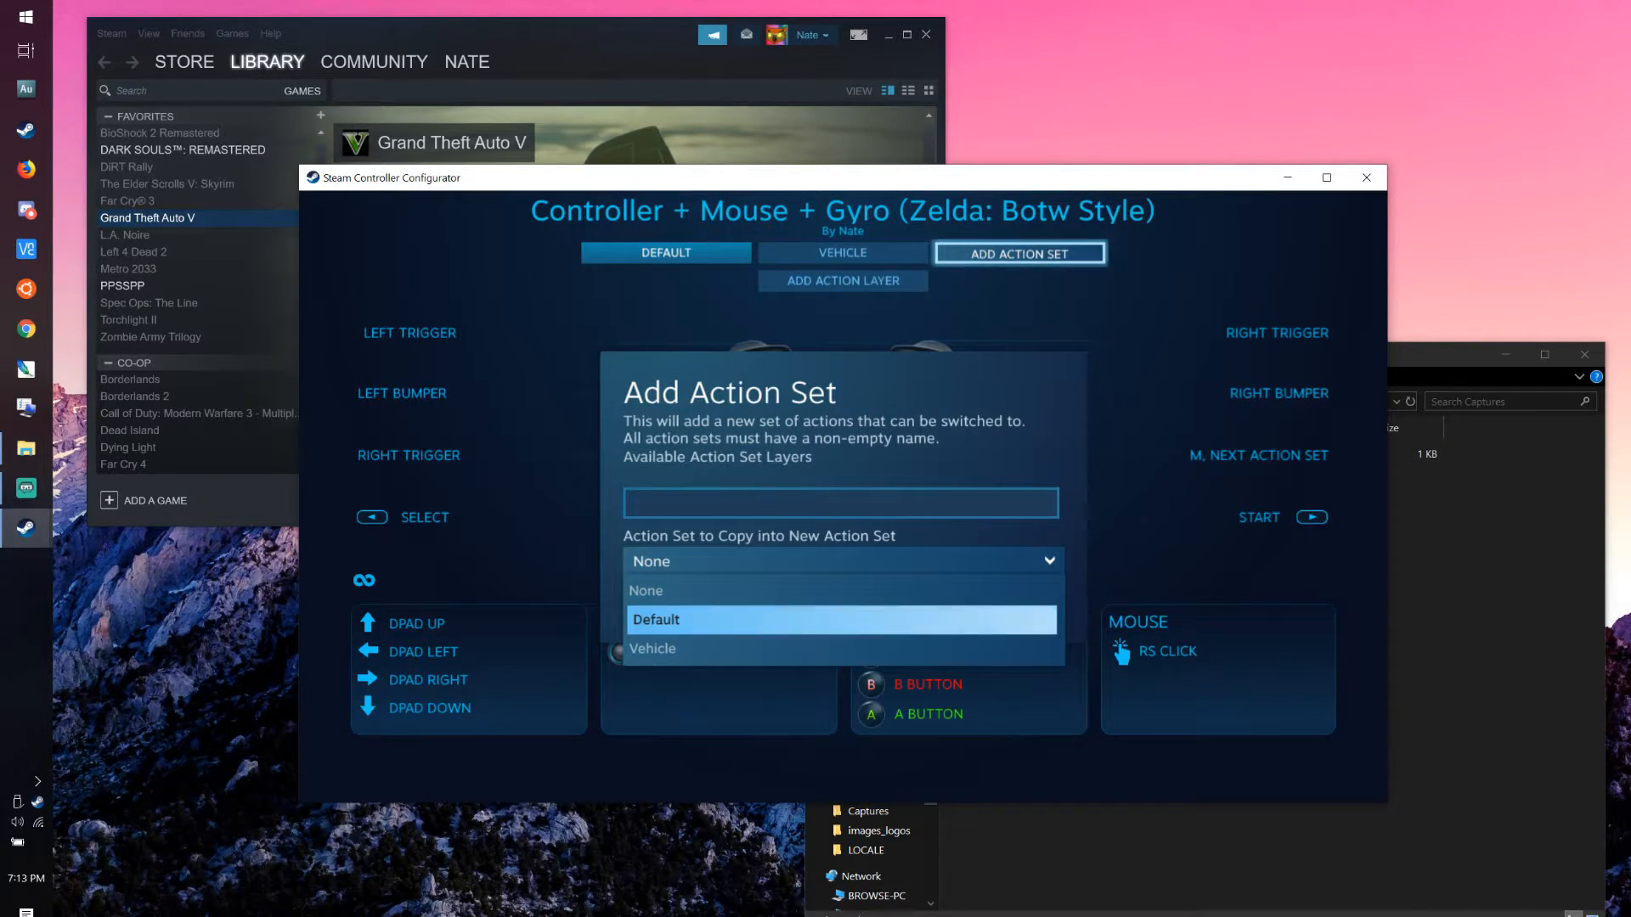
key(Return)
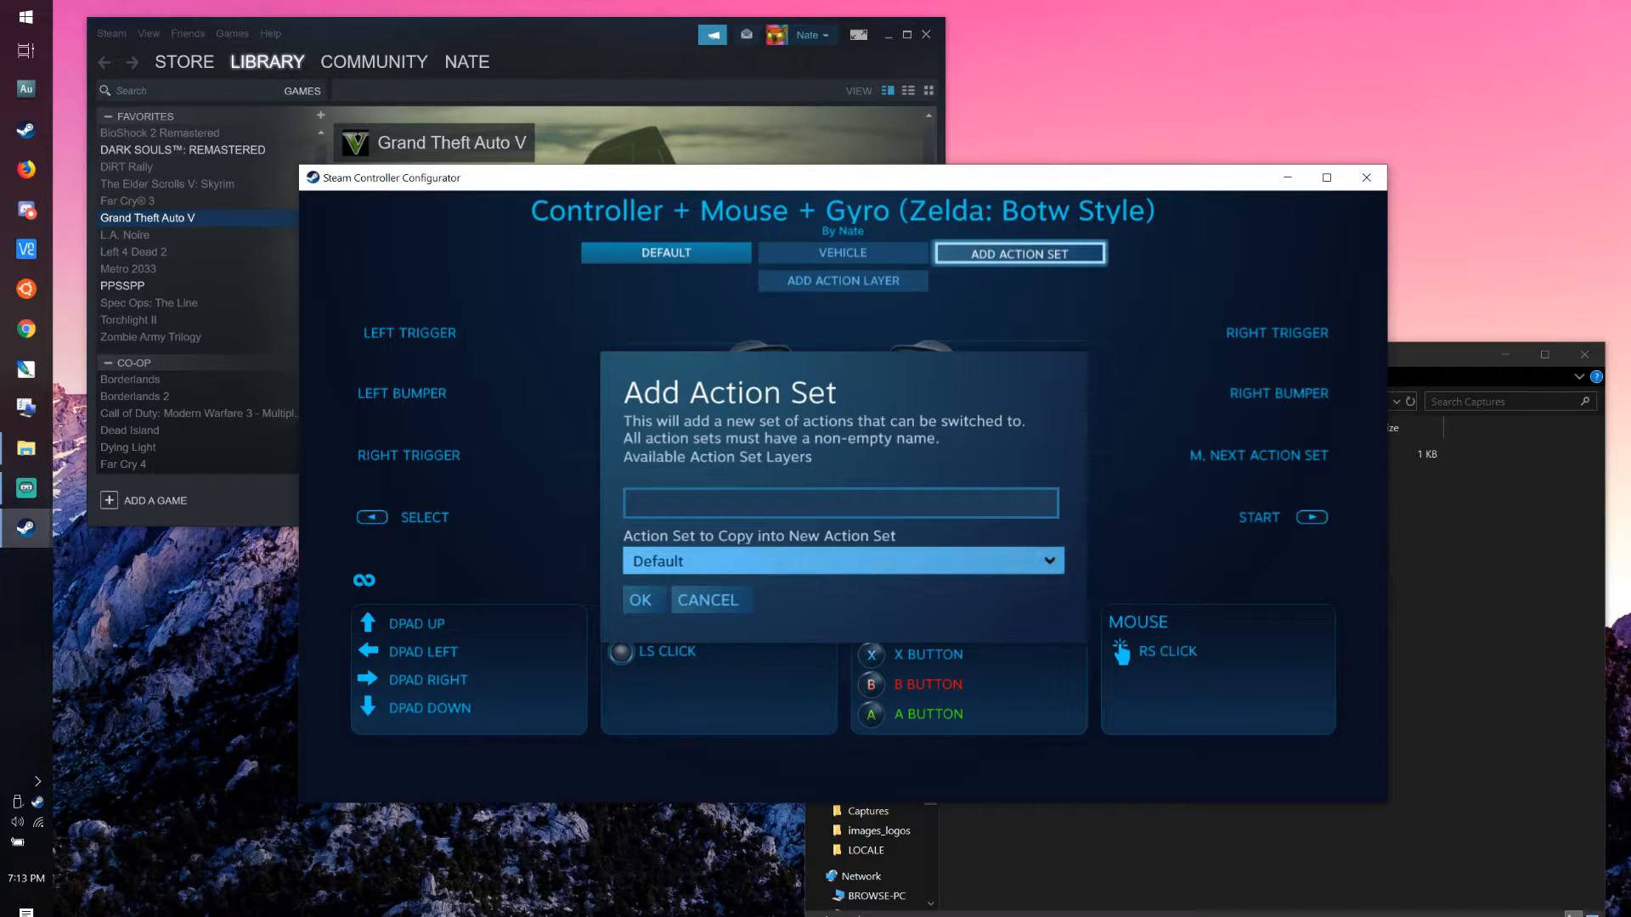
key(Up)
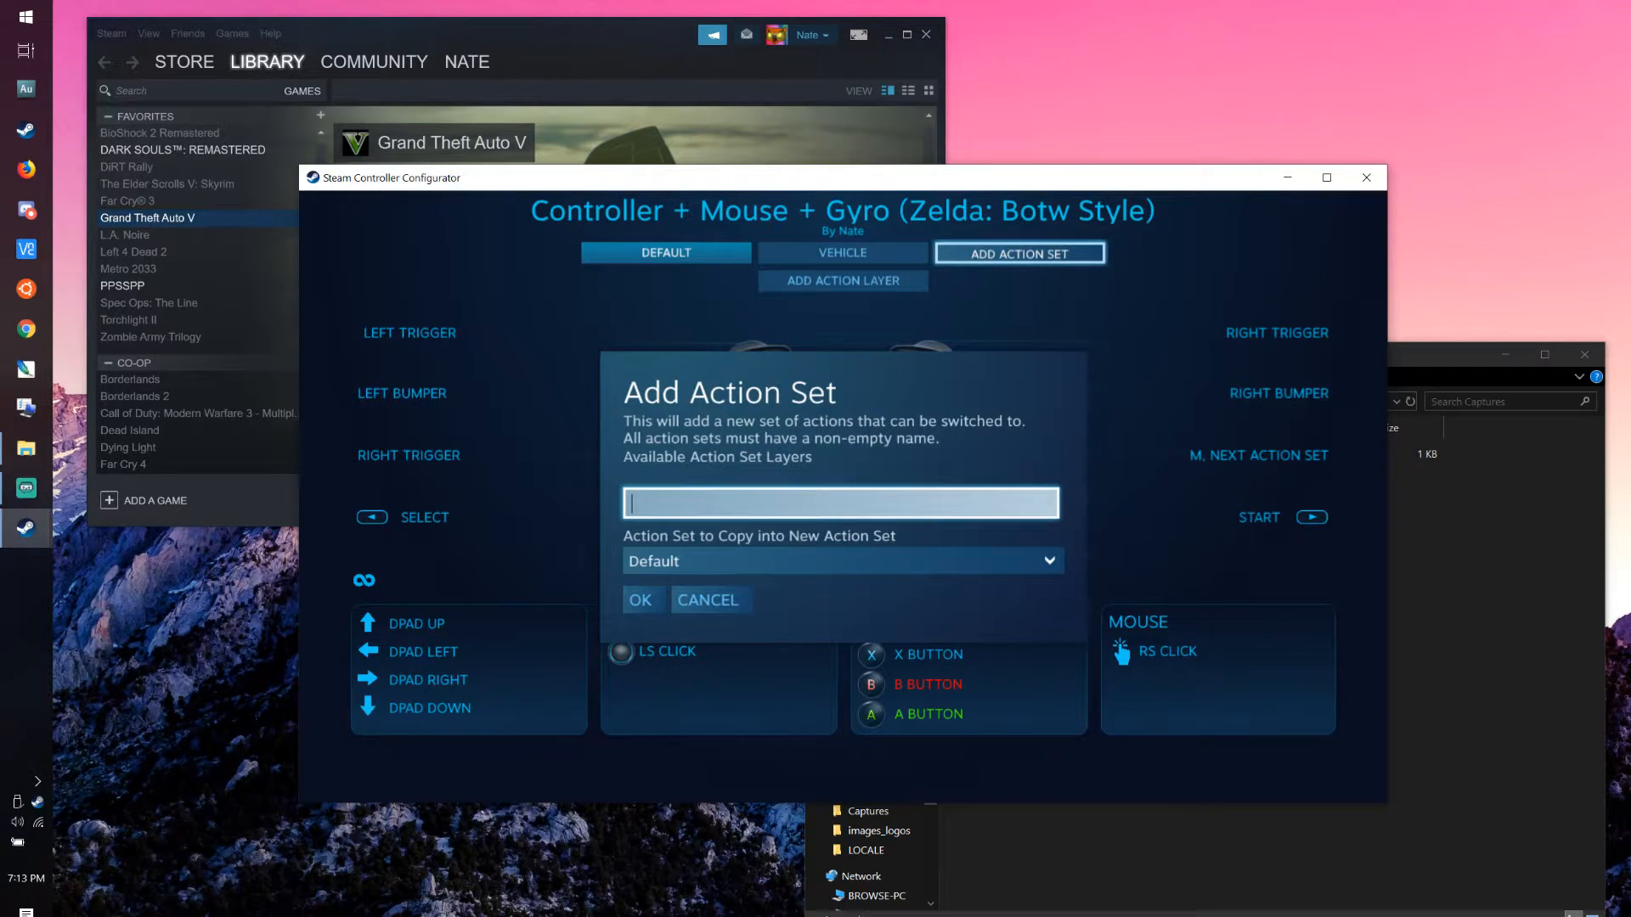
key(Down)
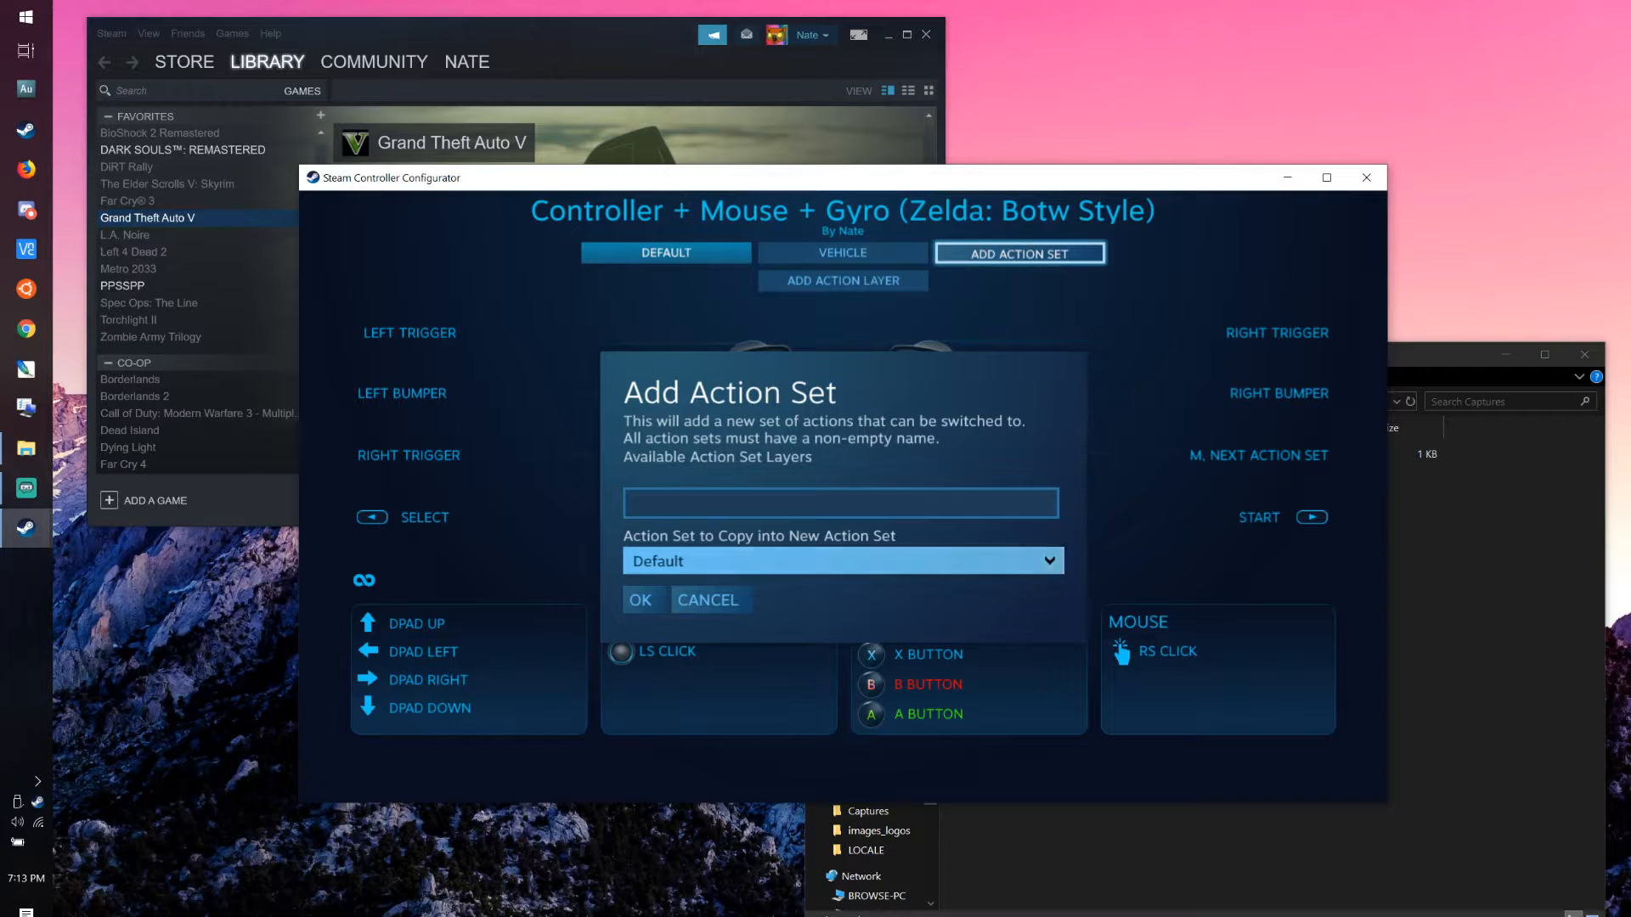
key(Down)
key(Right)
key(Return)
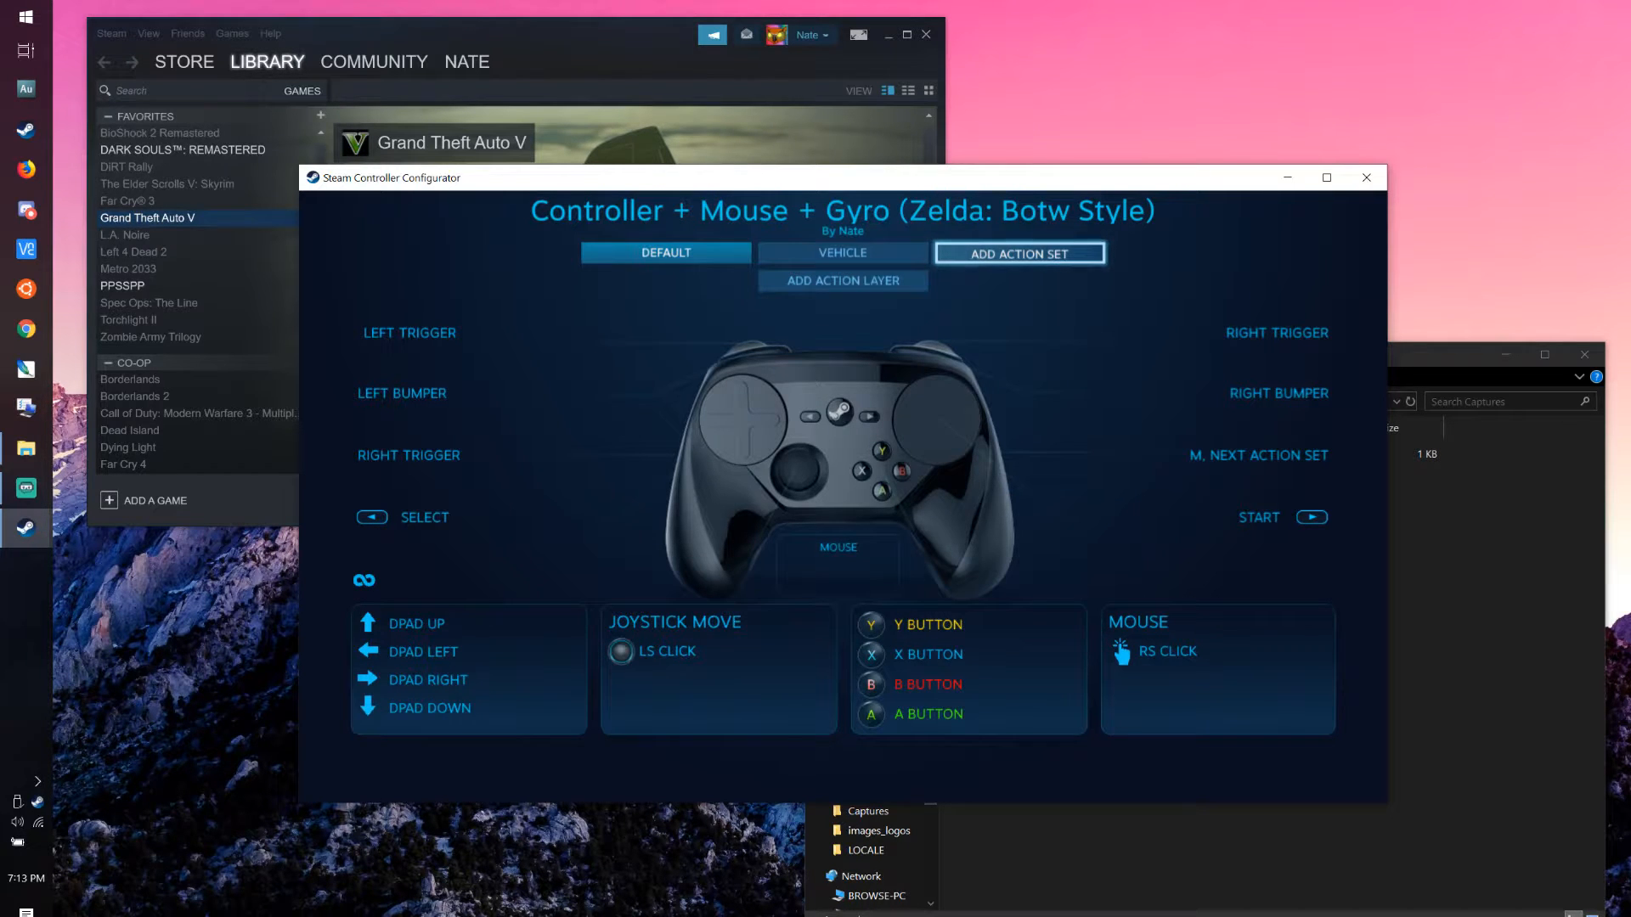
- Switch to the Vehicle action set to view its bindings and return to the Default action set
key(Left)
key(Return)
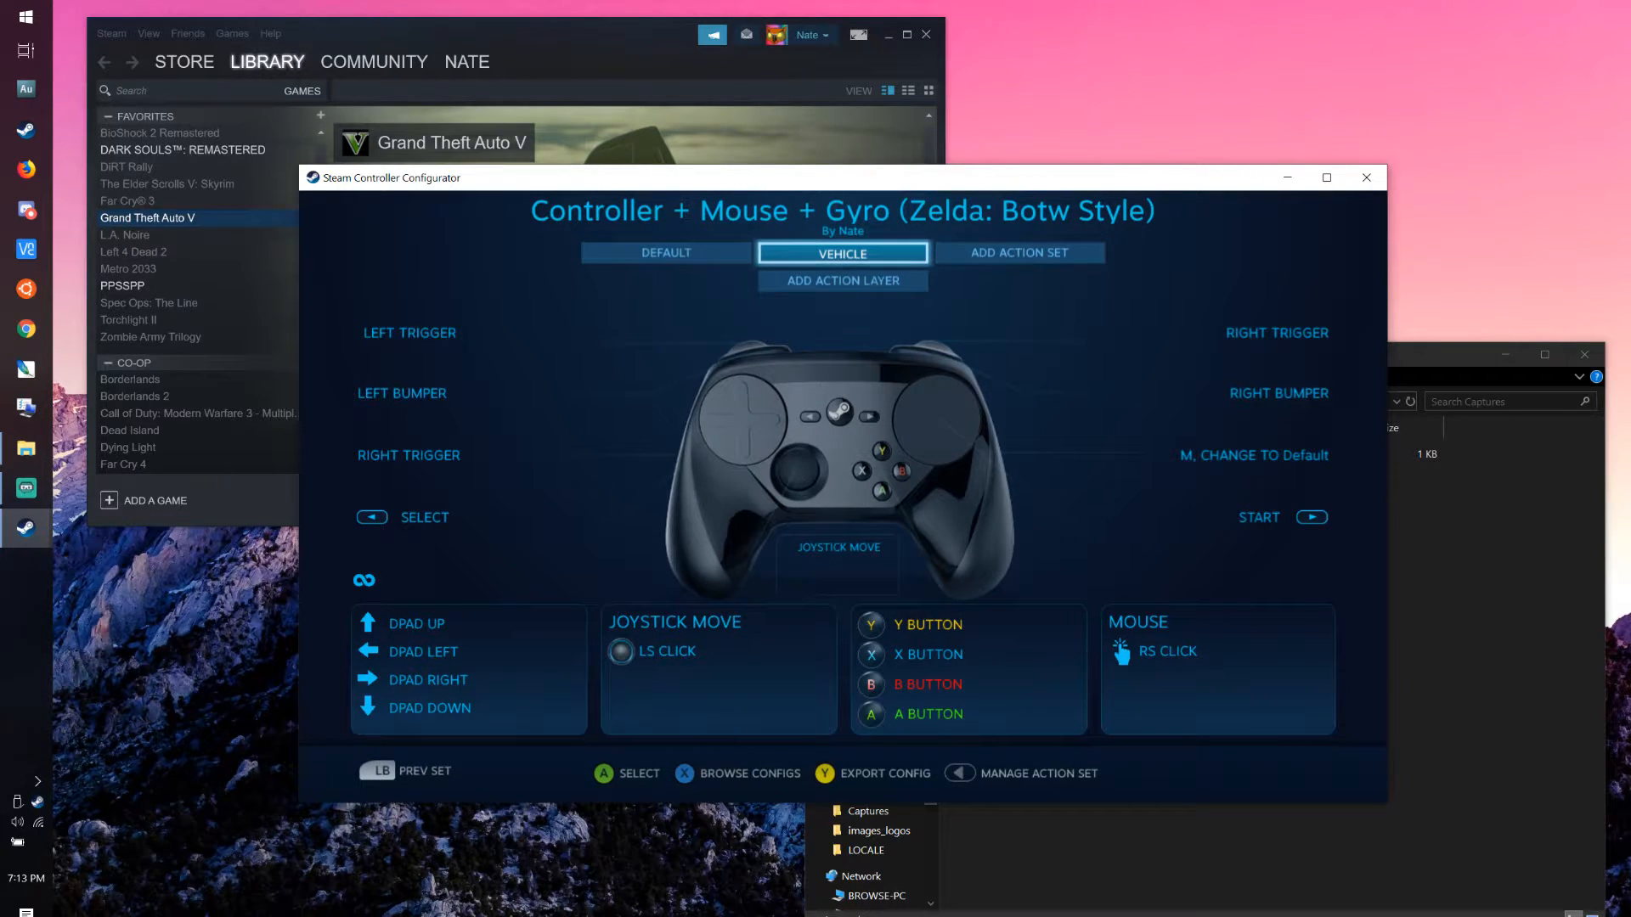
key(Right)
key(Left)
key(Down)
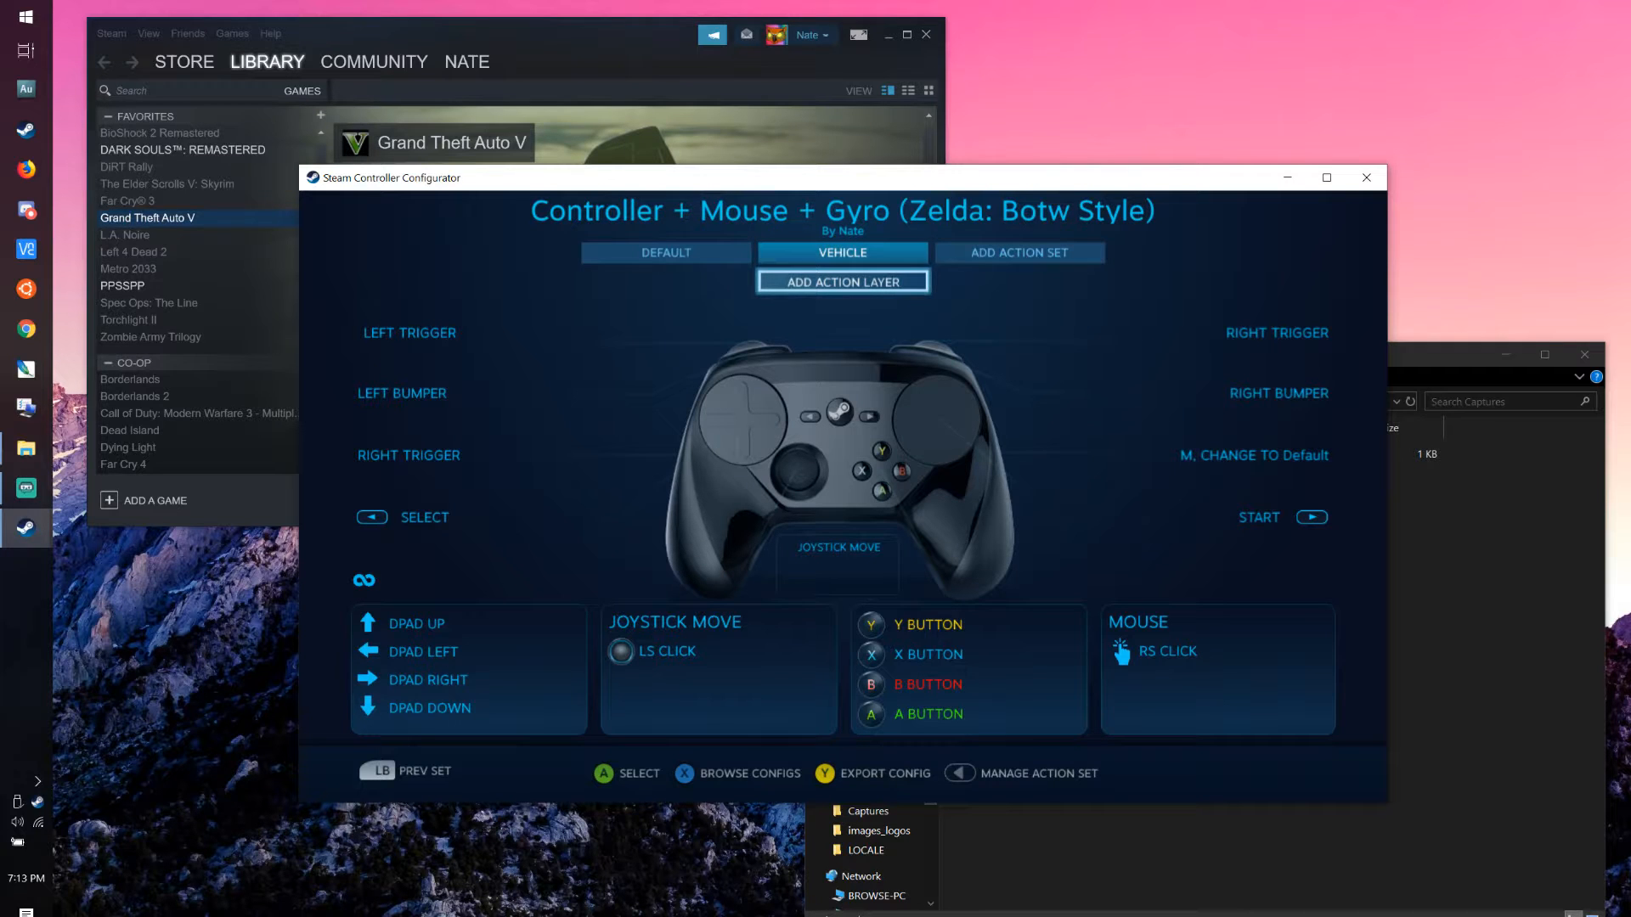
key(Right)
key(Left)
key(Left)
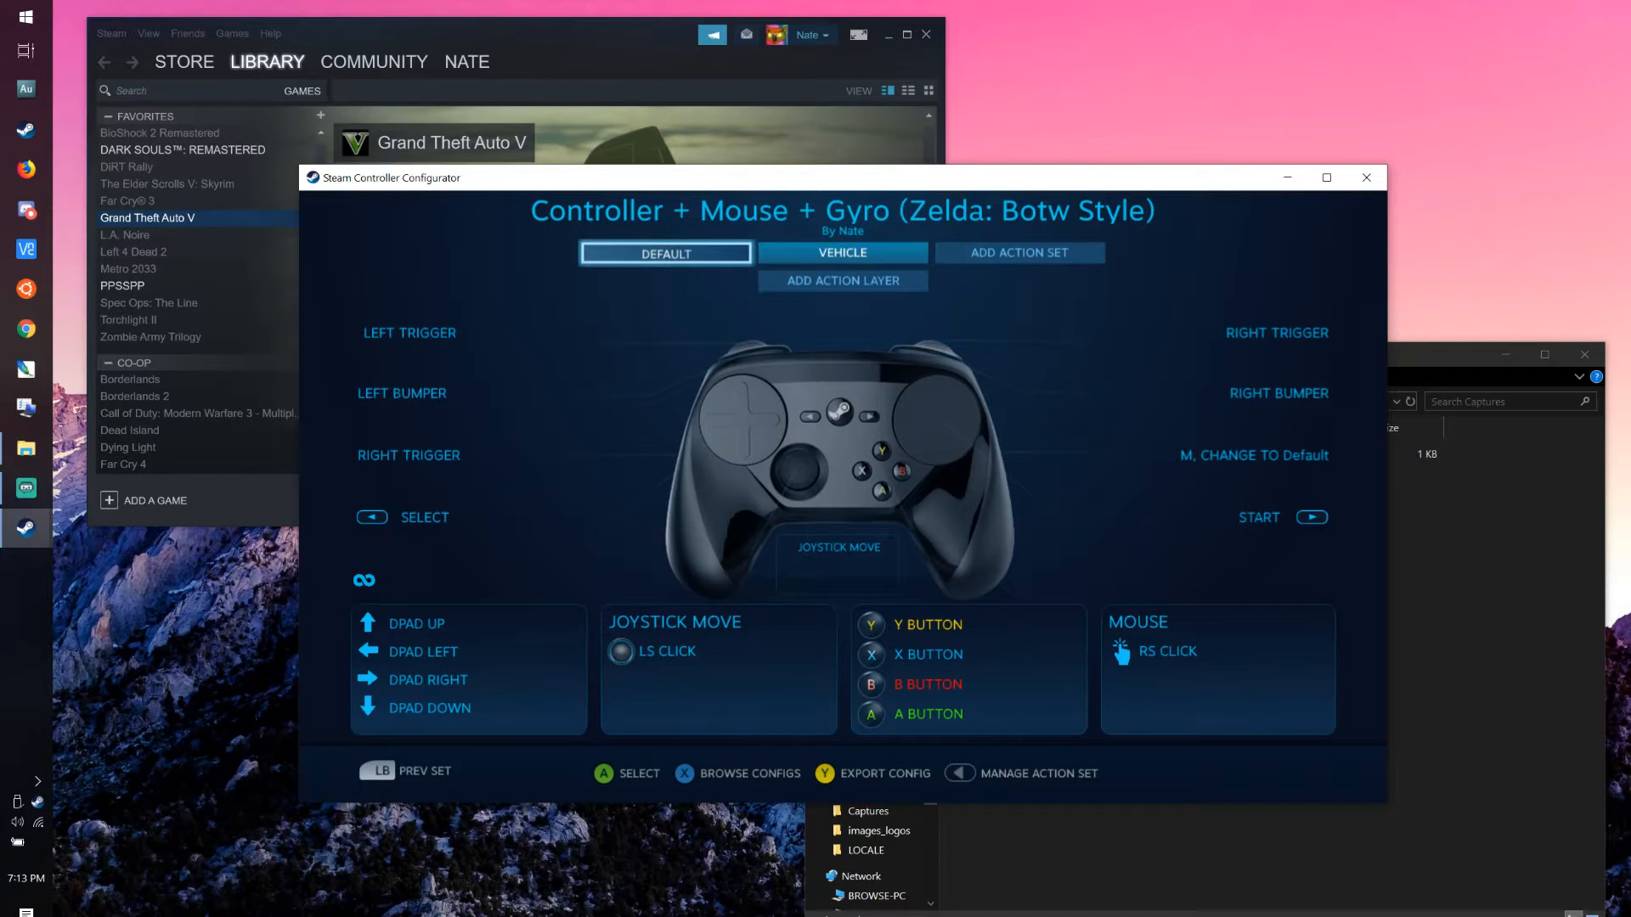
key(Return)
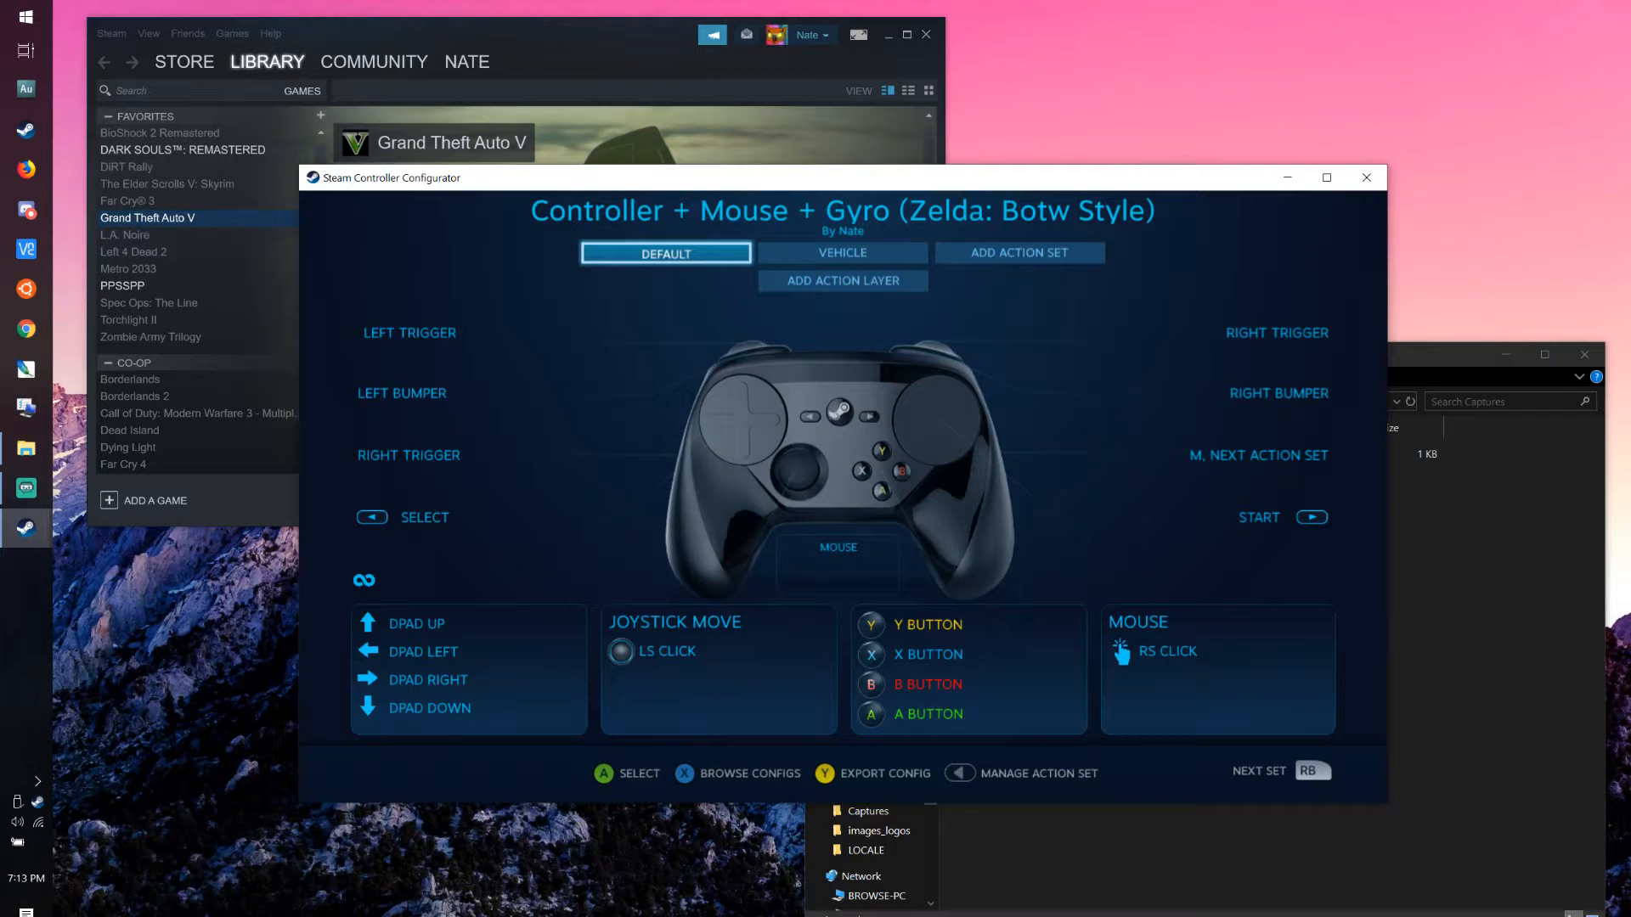
- Open the Y button's activator settings on the button pad of the Default action set
key(Down)
key(Down)
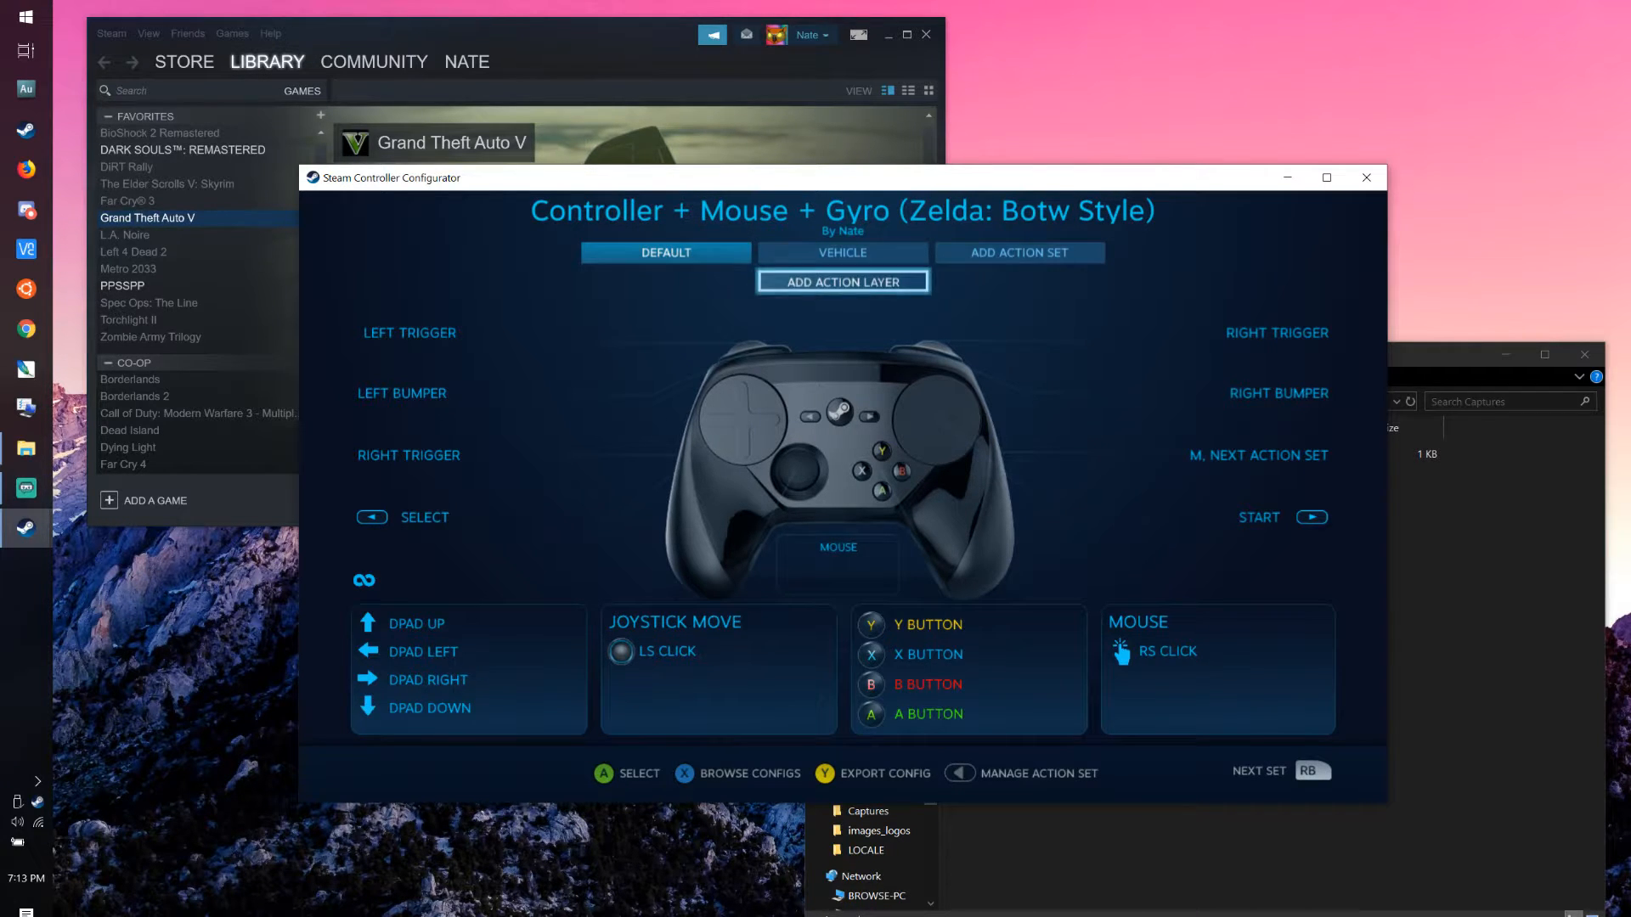
key(Right)
key(Left)
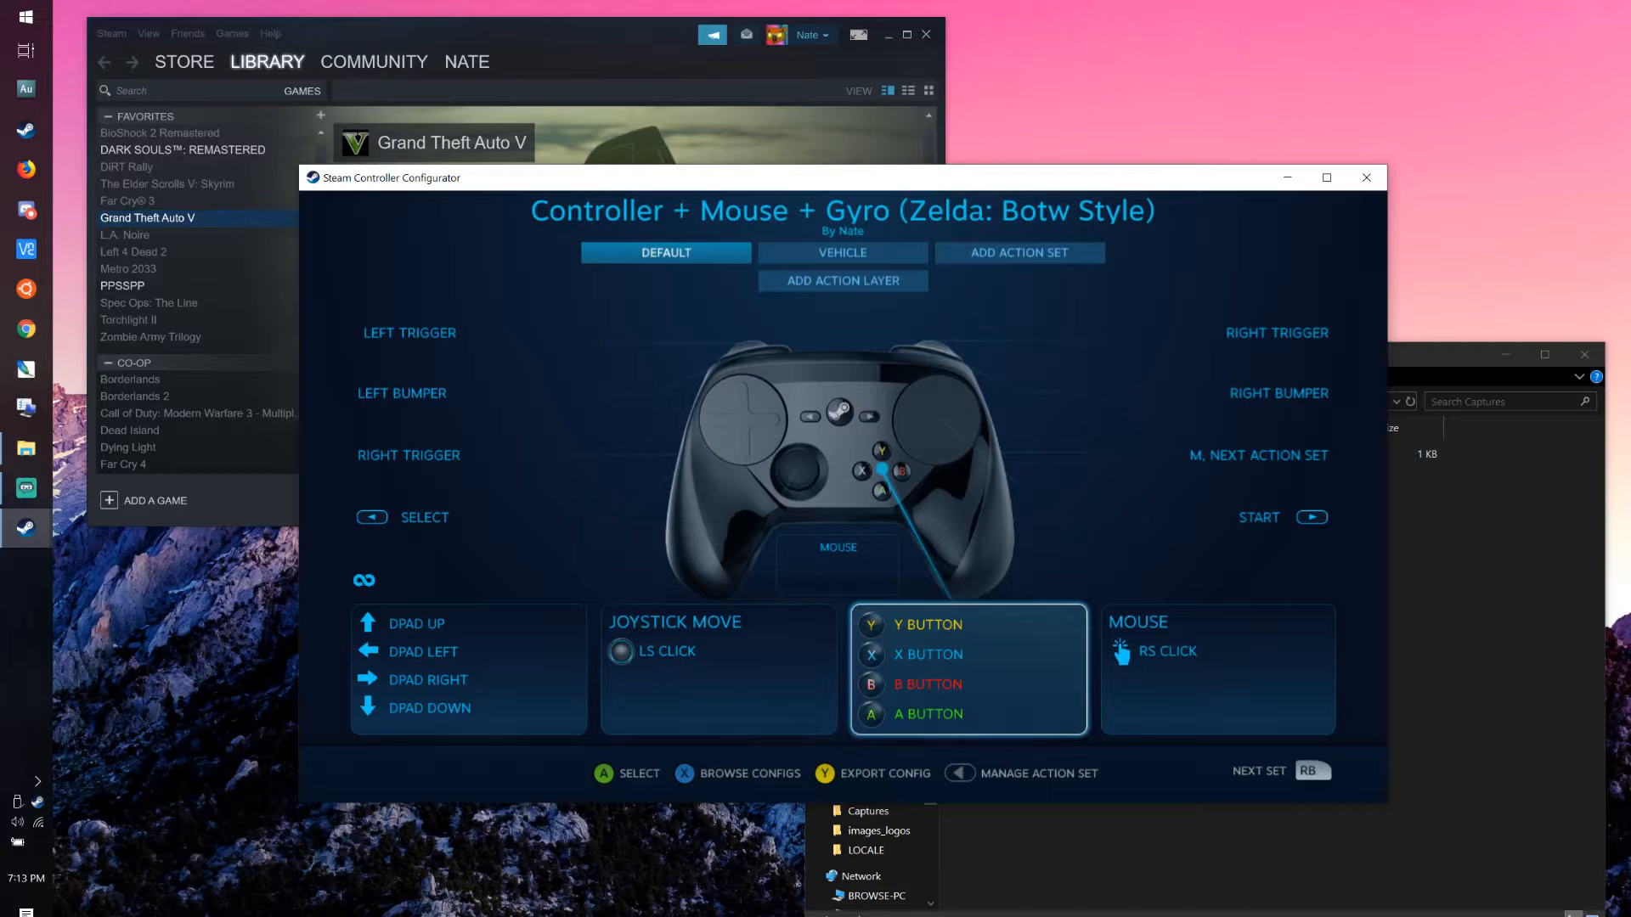
key(Return)
key(Right)
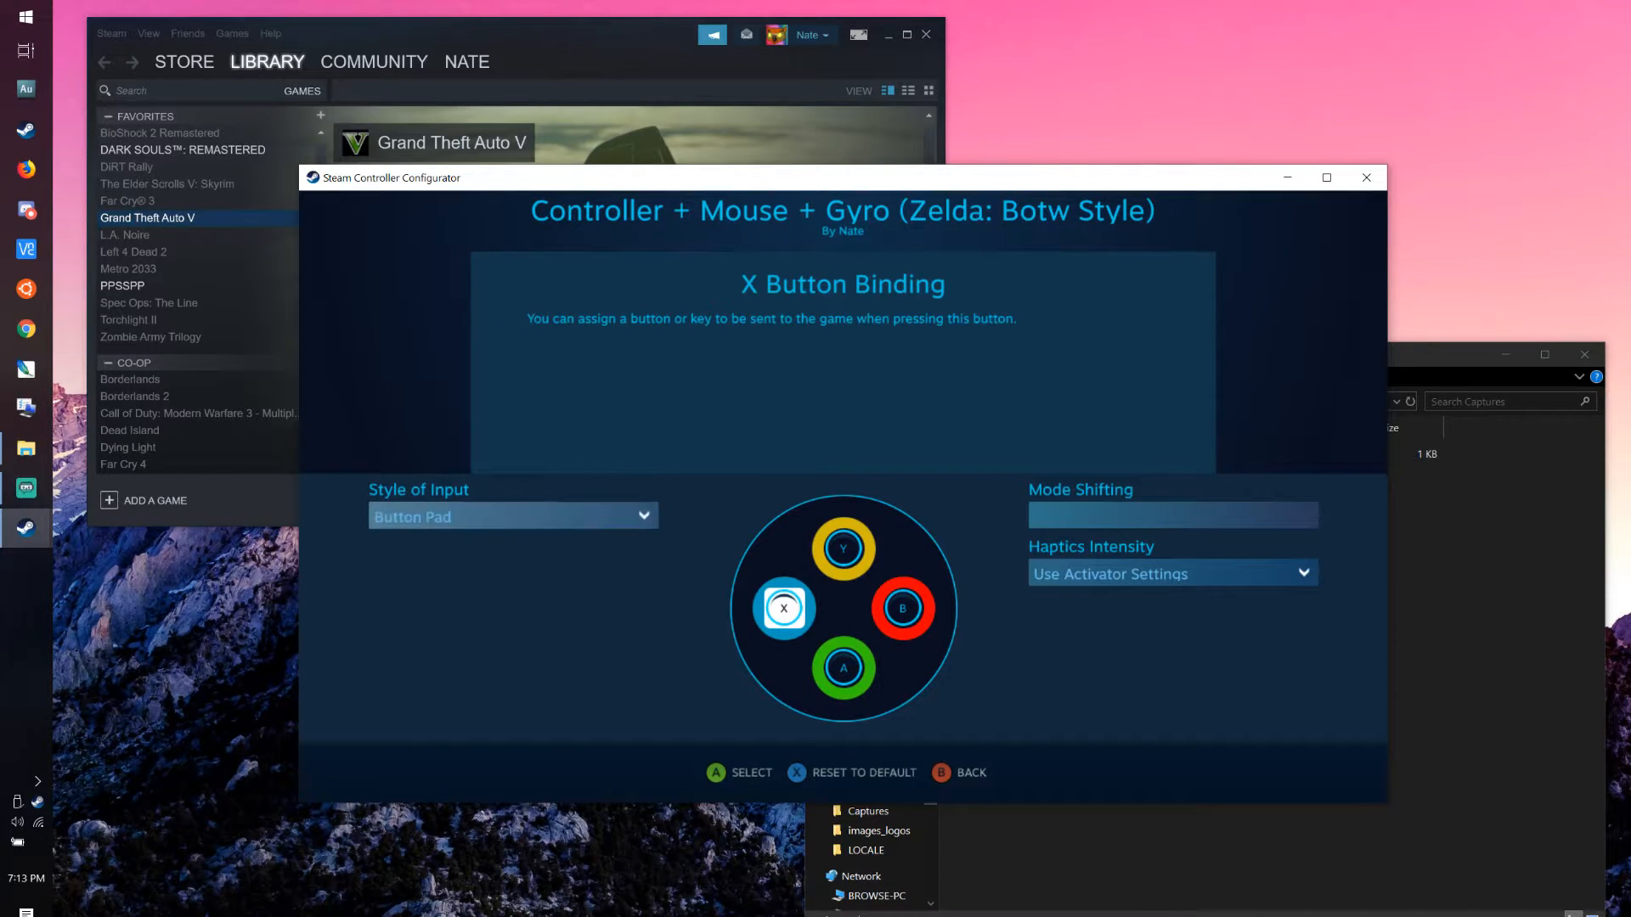
key(Up)
key(Return)
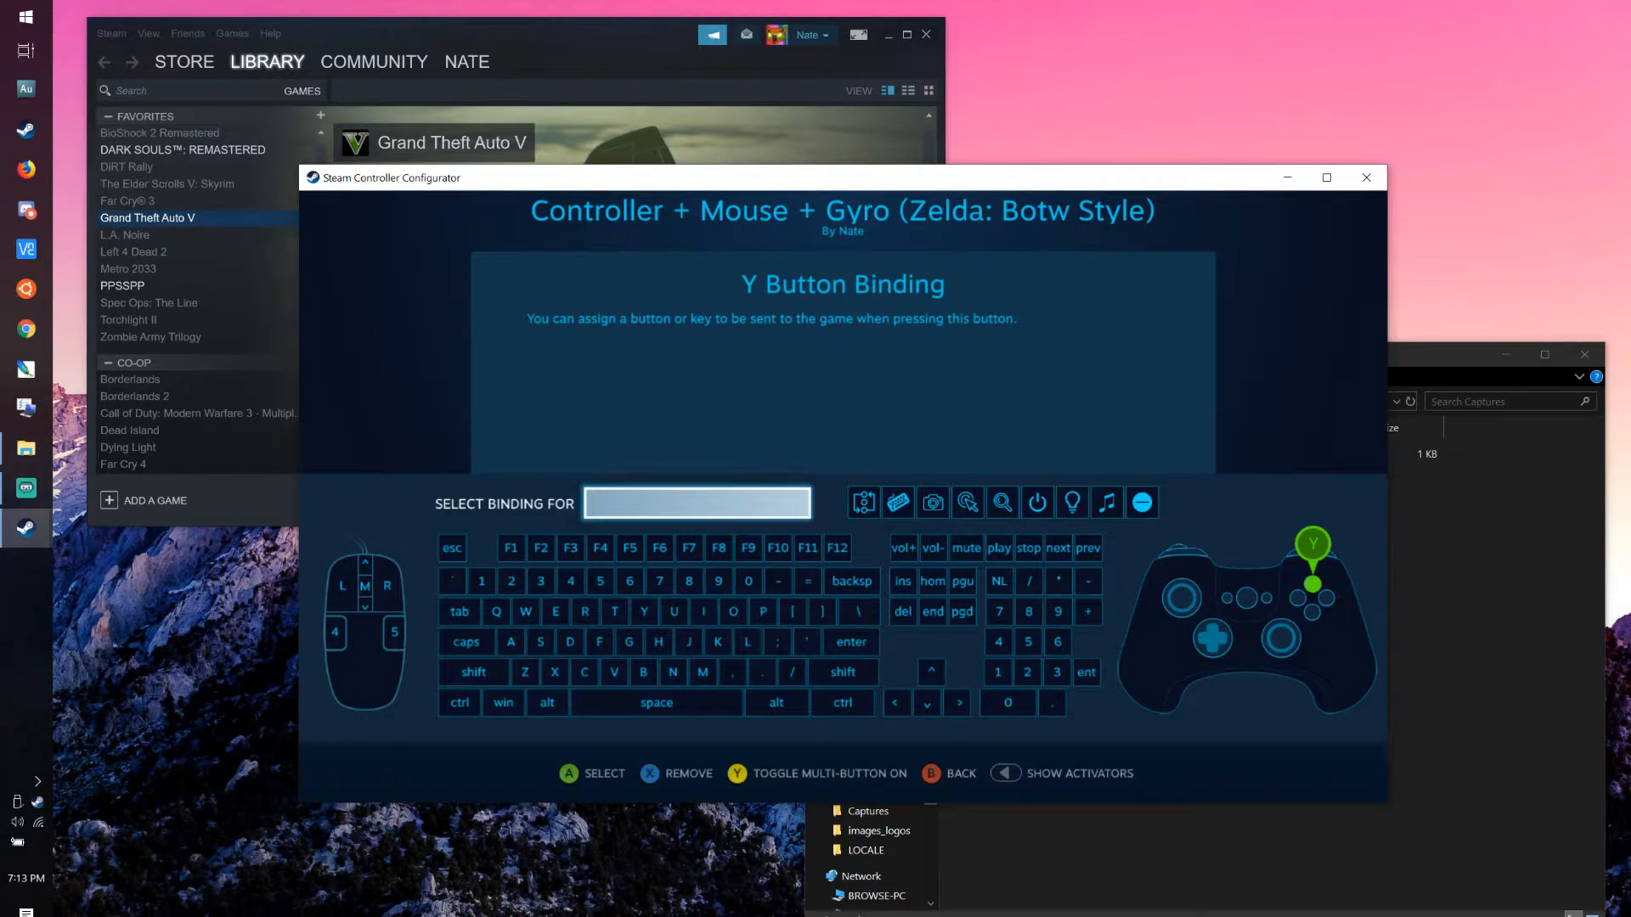
key(Right)
key(Down)
key(Escape)
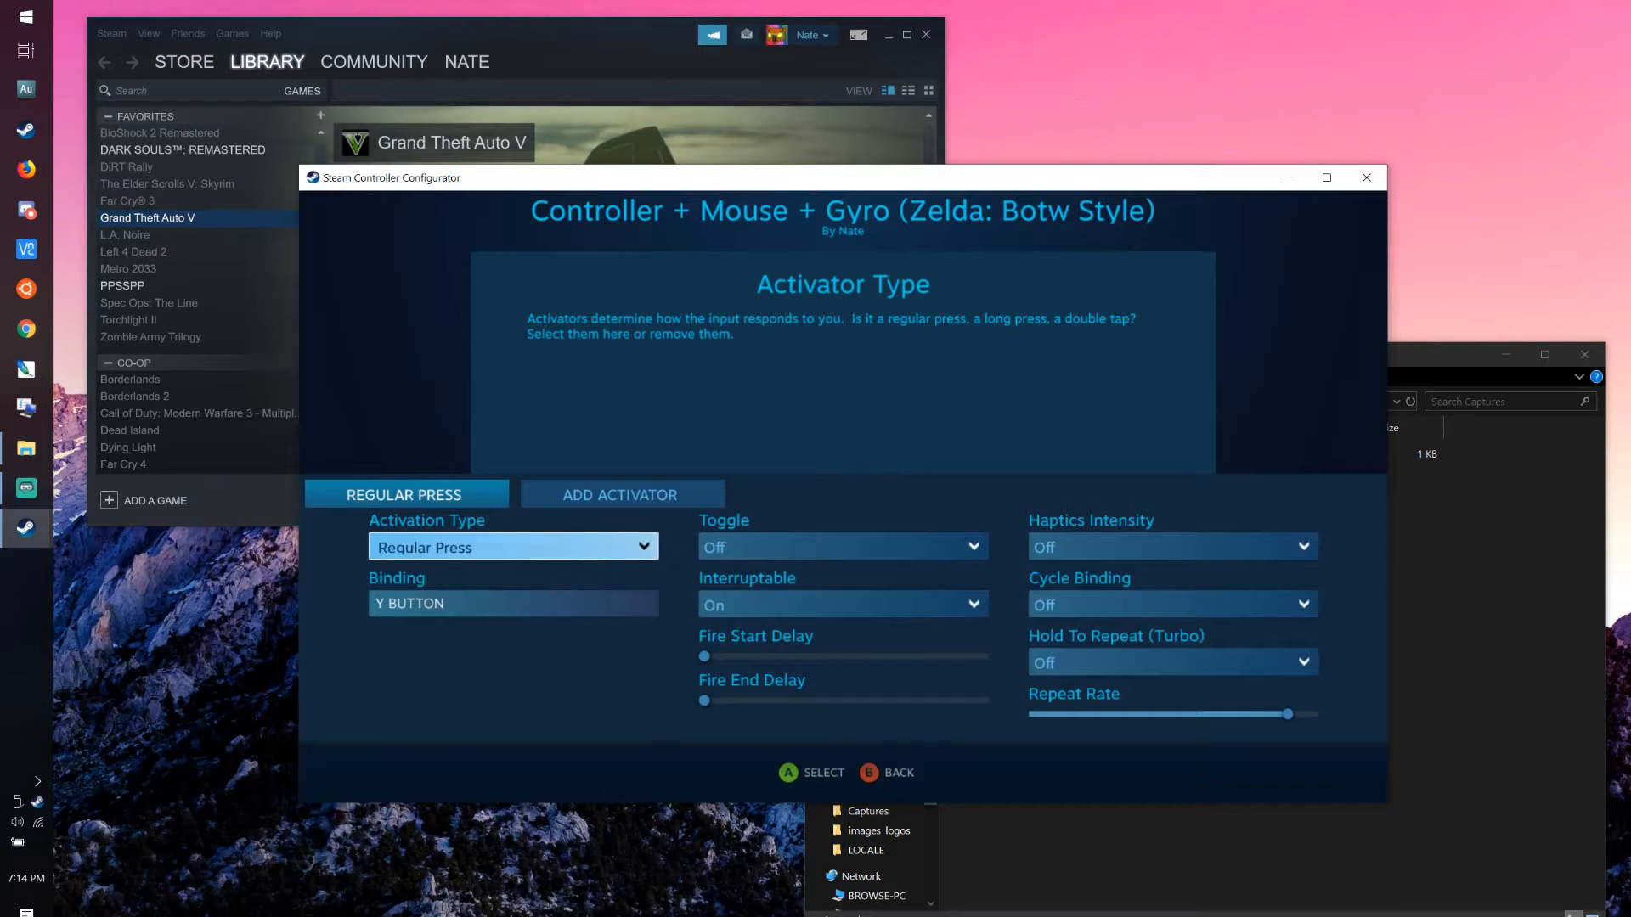
- Add another activator to the Y button and set its activation type to Long Press
key(Right)
key(Up)
key(Right)
key(Return)
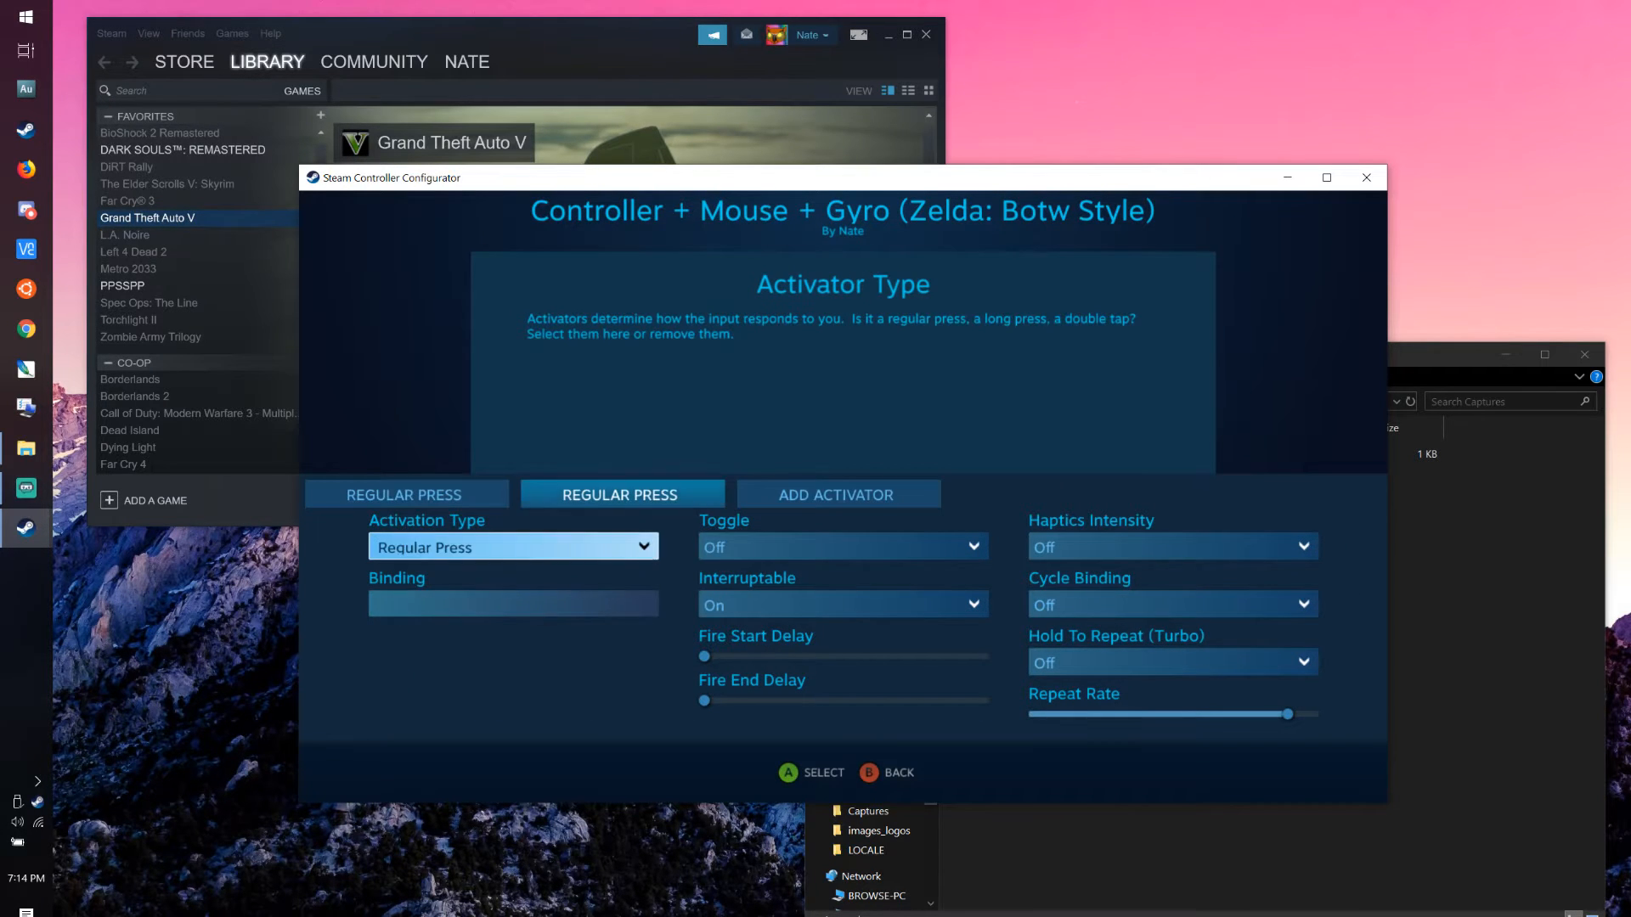
key(Down)
key(Up)
key(Return)
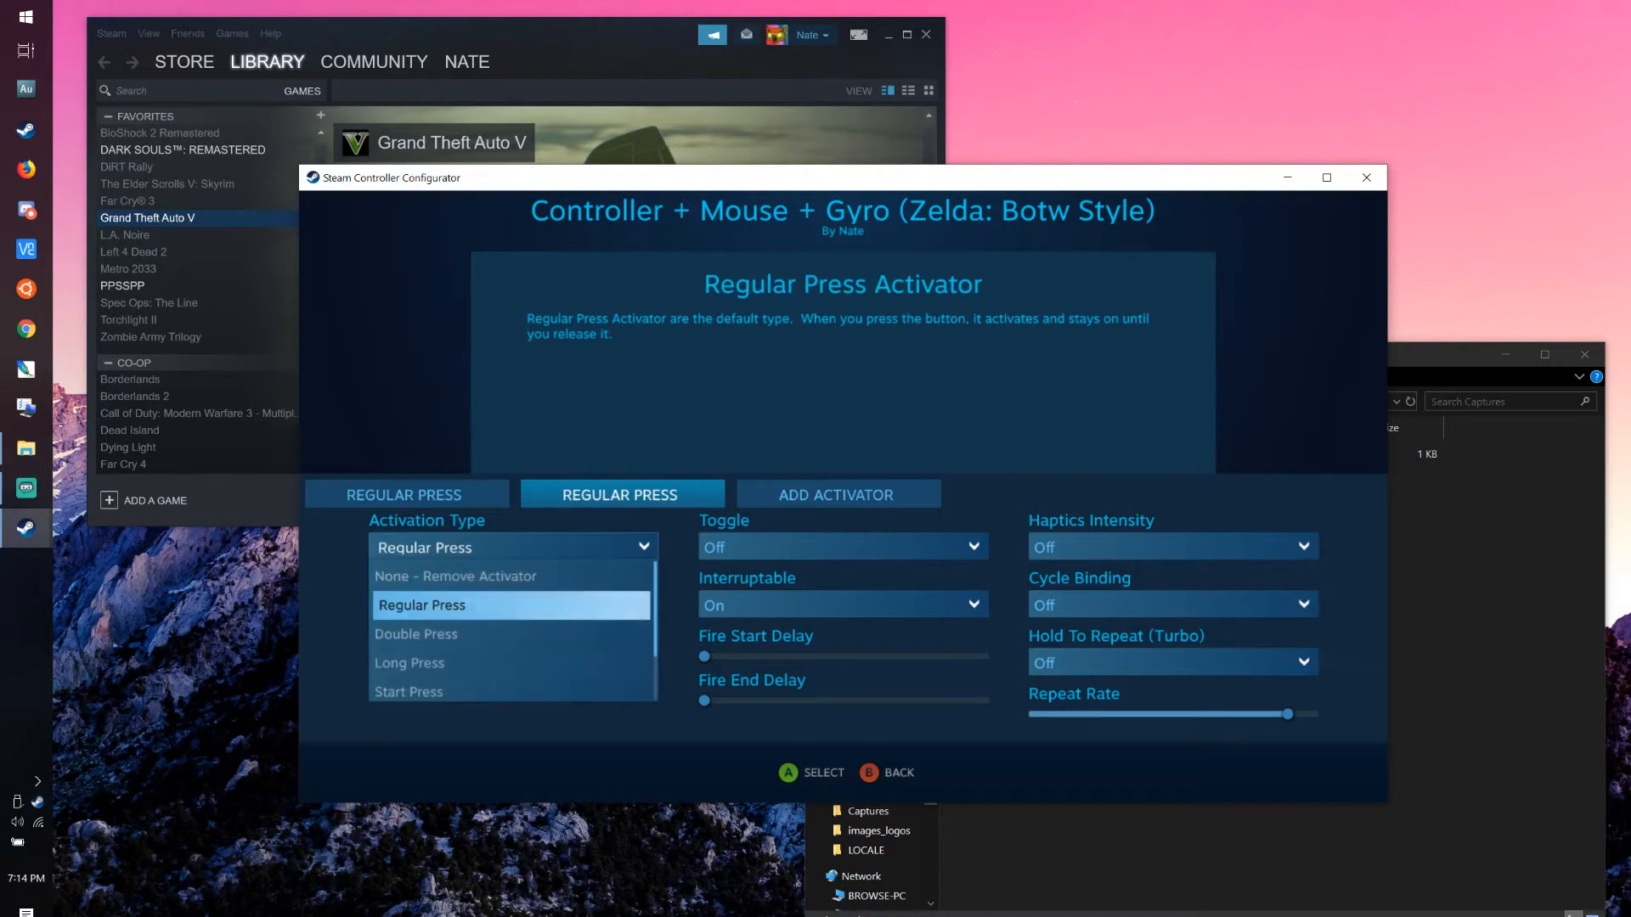
key(Down)
key(Down)
key(Return)
- Open the binding of the Y button's Long Press activator and choose the Change Action Set option for it
key(Down)
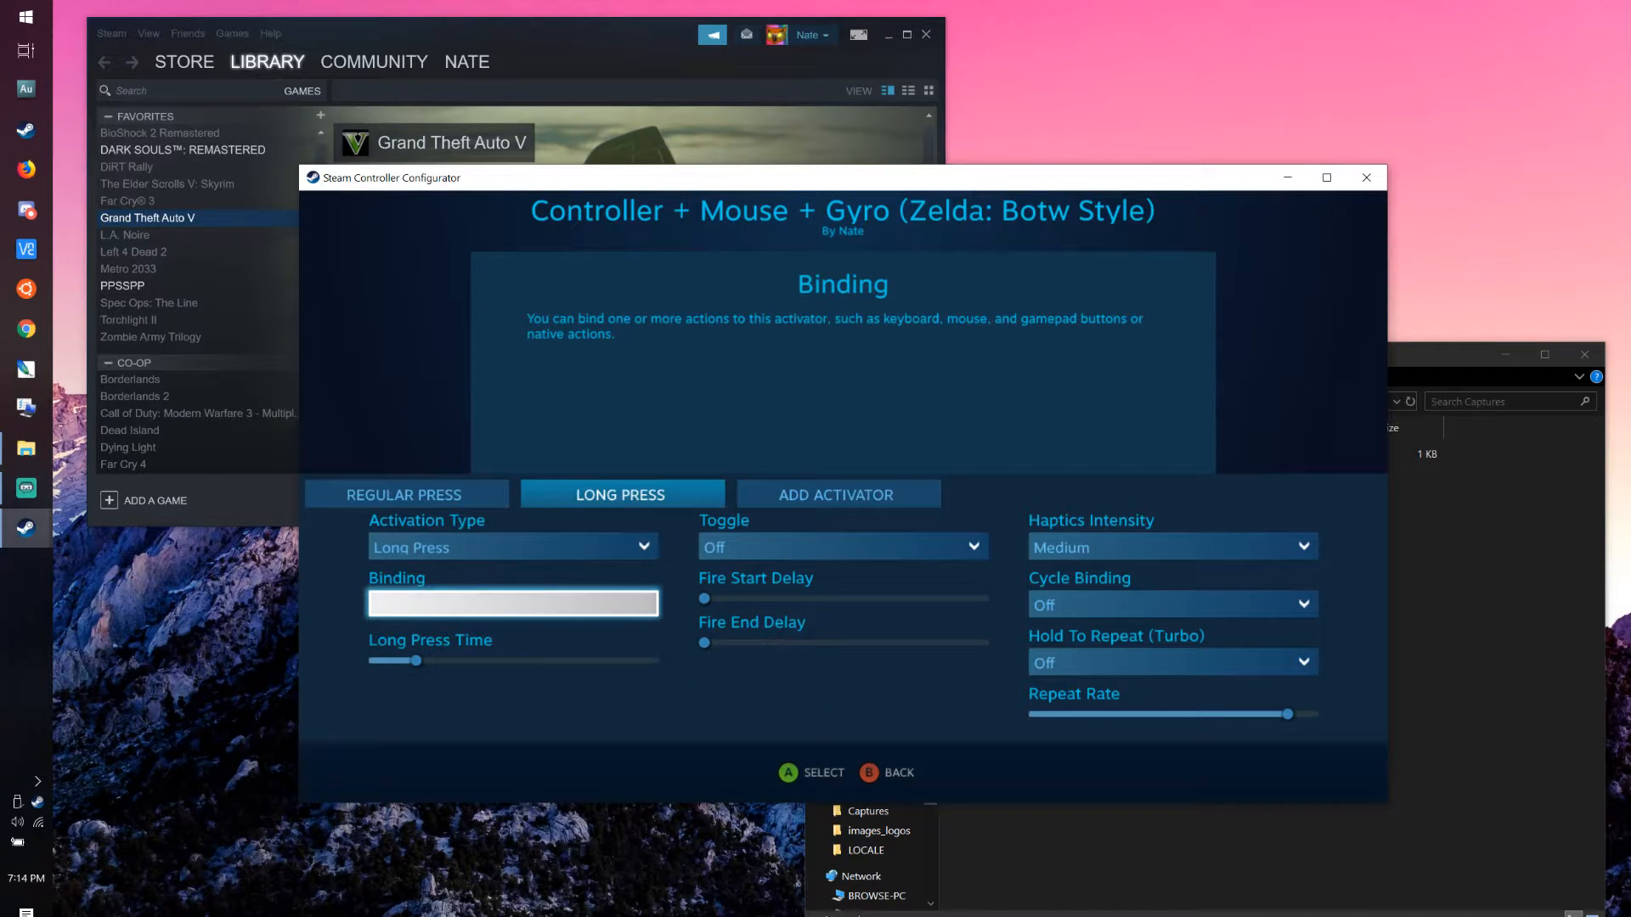
key(Return)
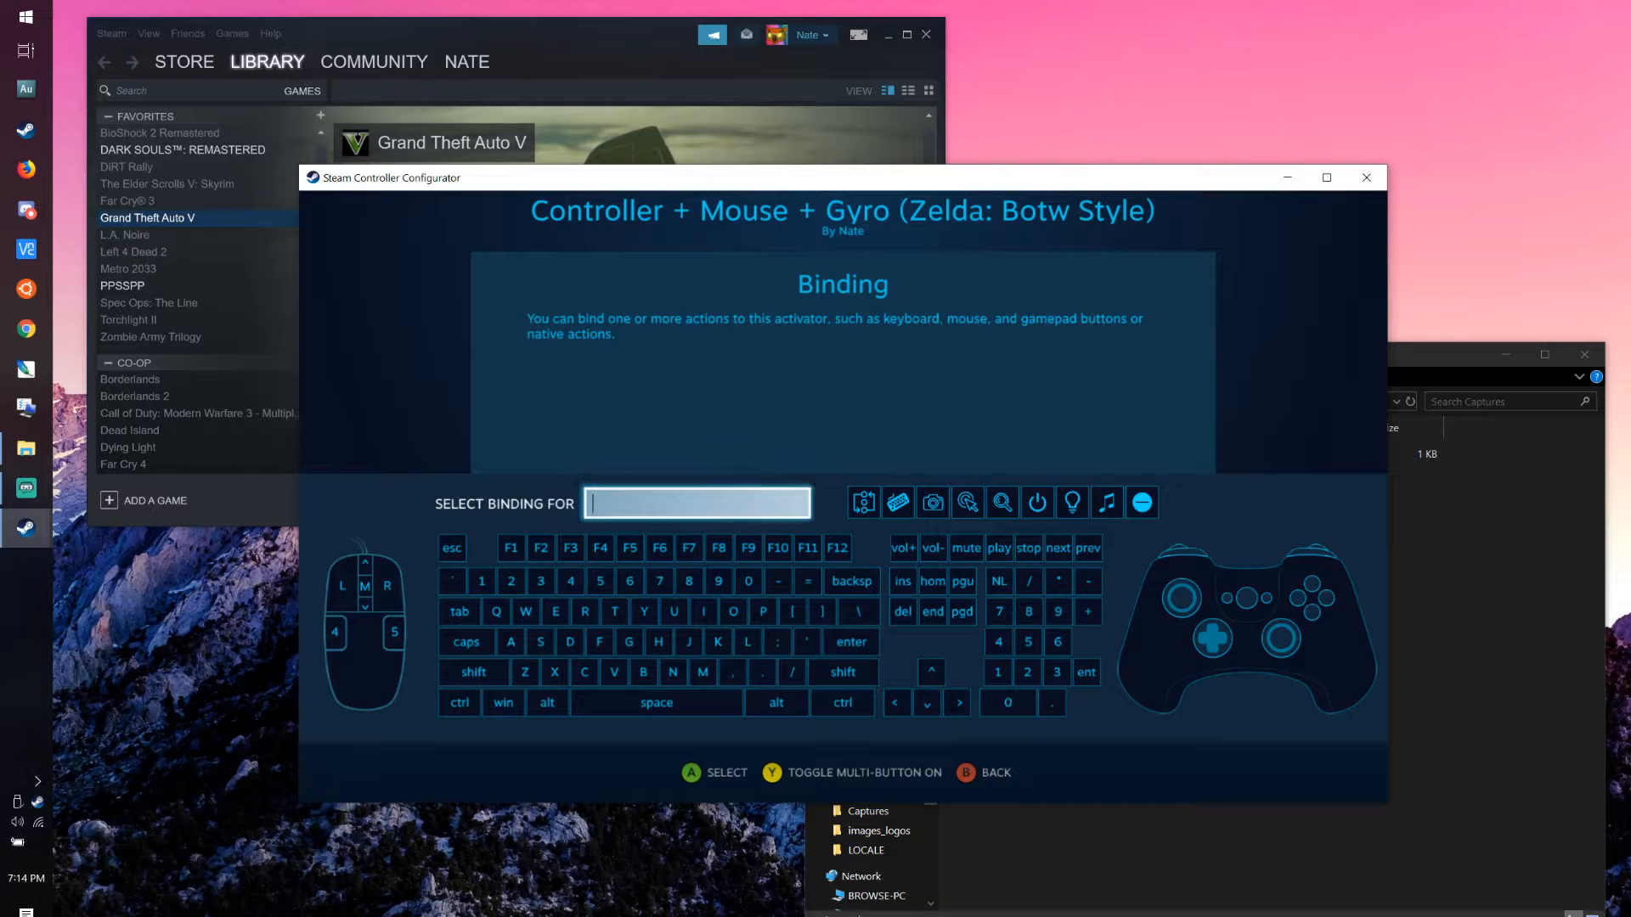
key(Right)
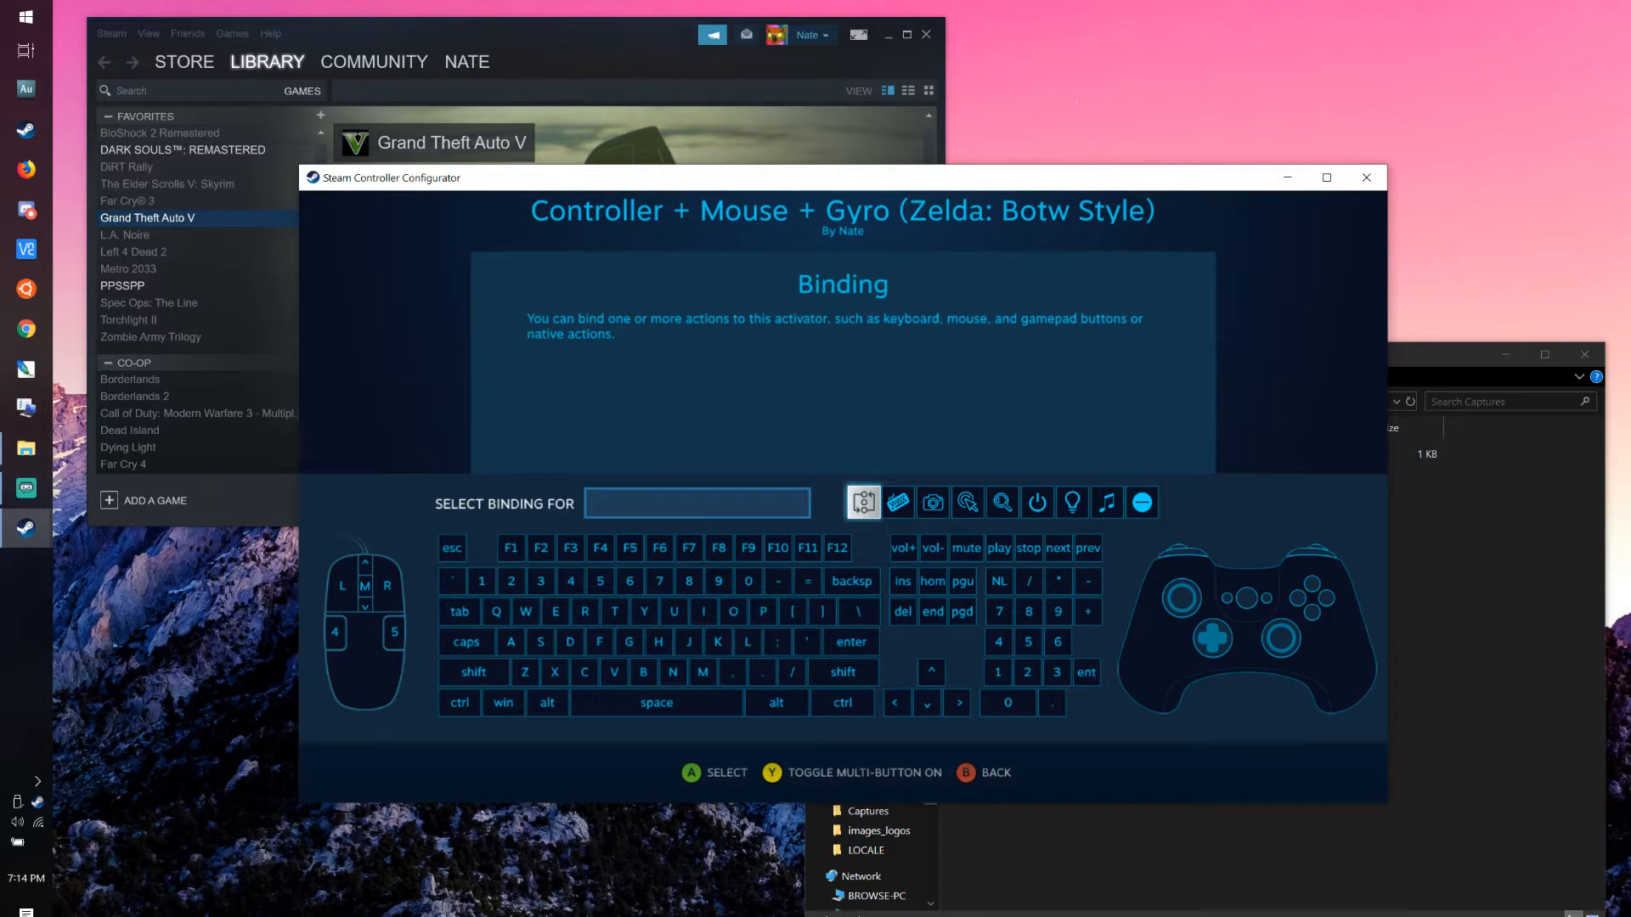
key(Return)
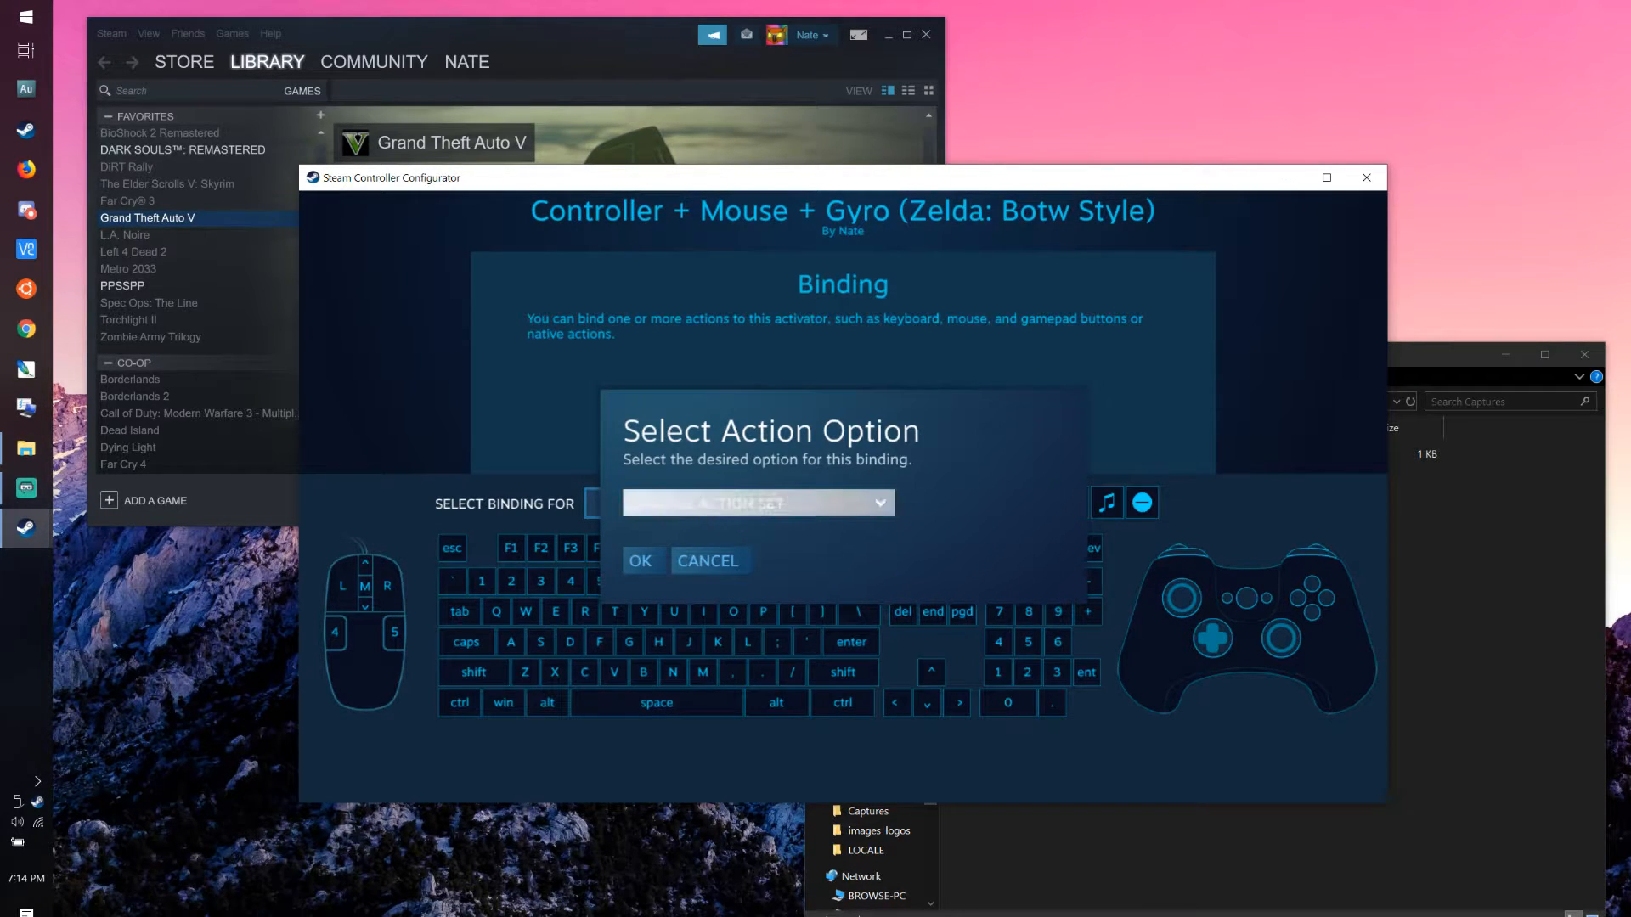
key(Return)
key(Return)
key(Down)
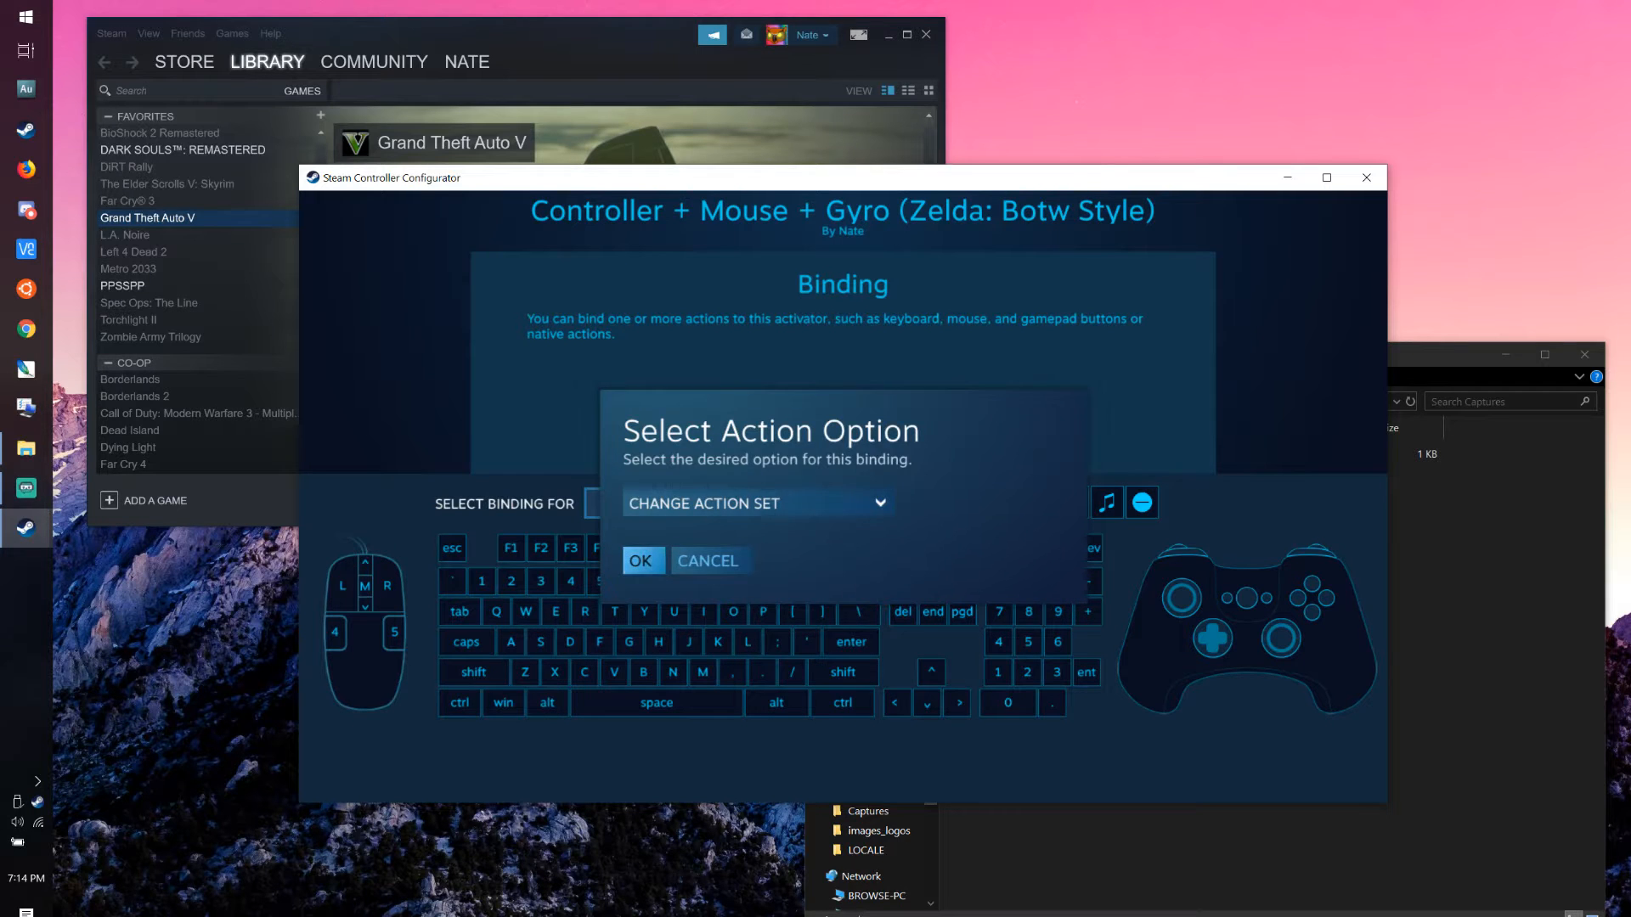
key(Return)
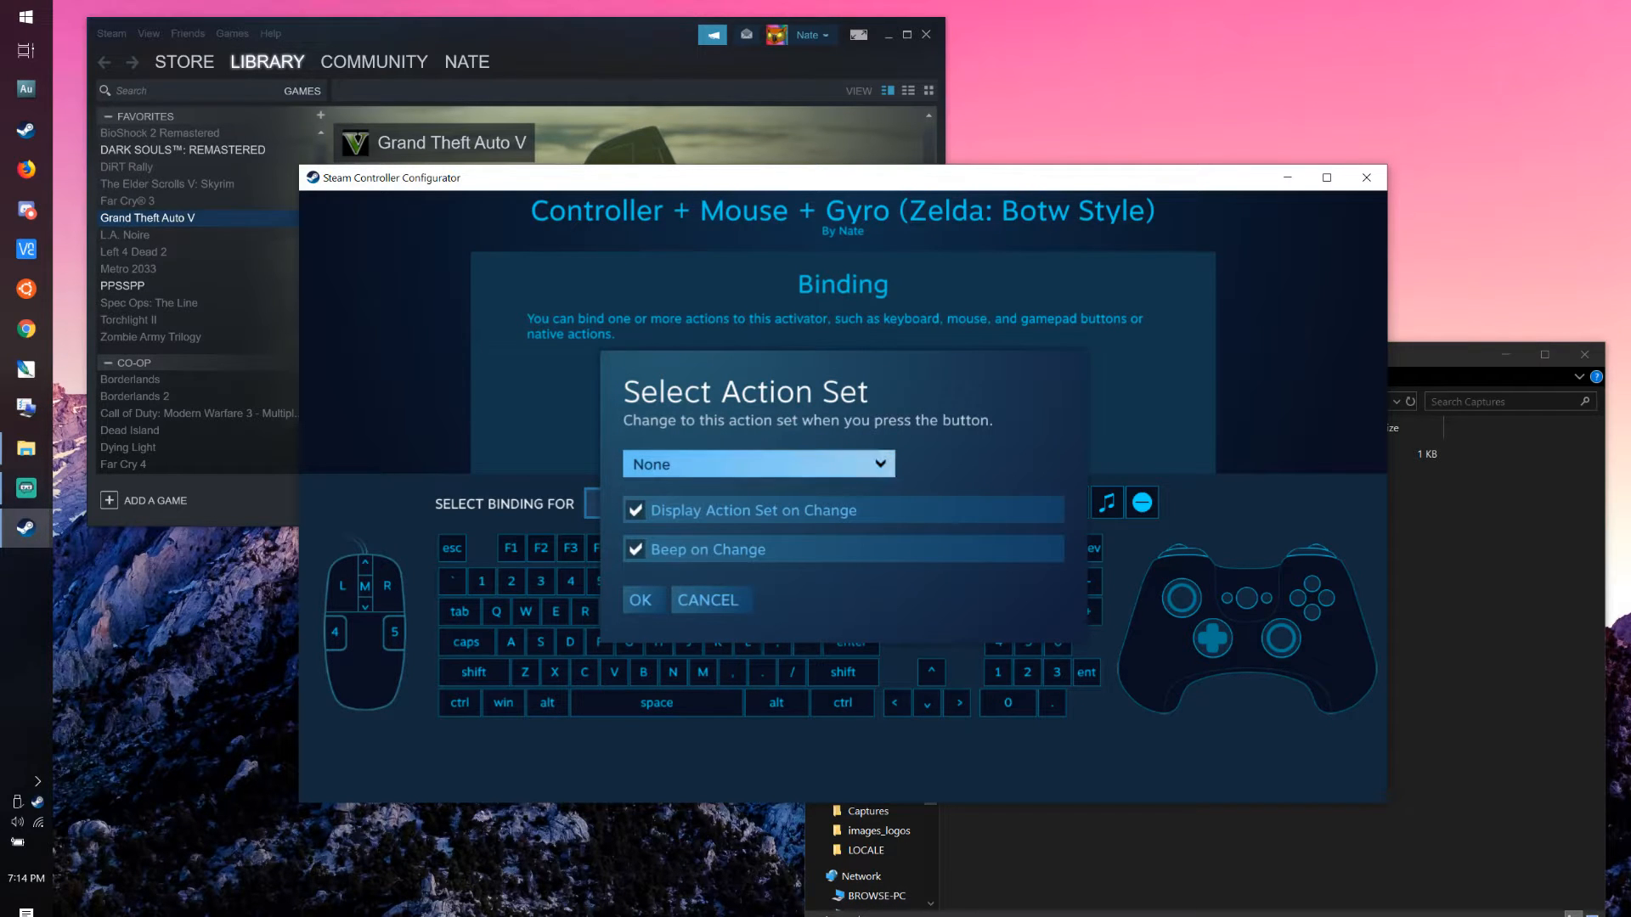
- Review the available action set targets and bind the Y button's long press to Next Action Set
key(Return)
key(Down)
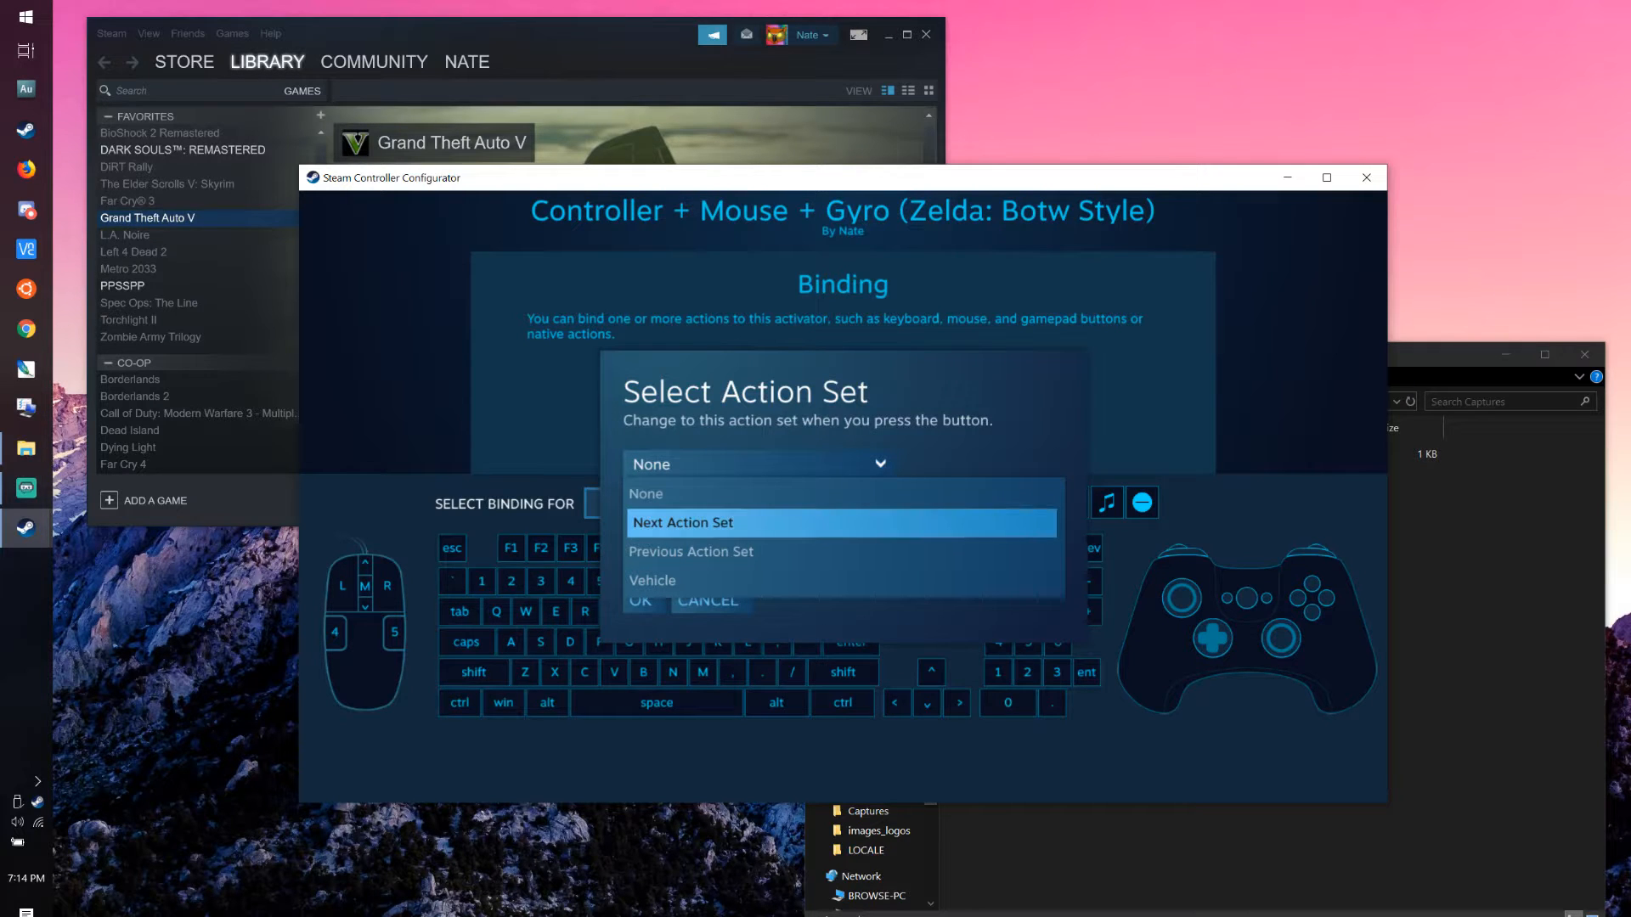
key(Down)
key(Return)
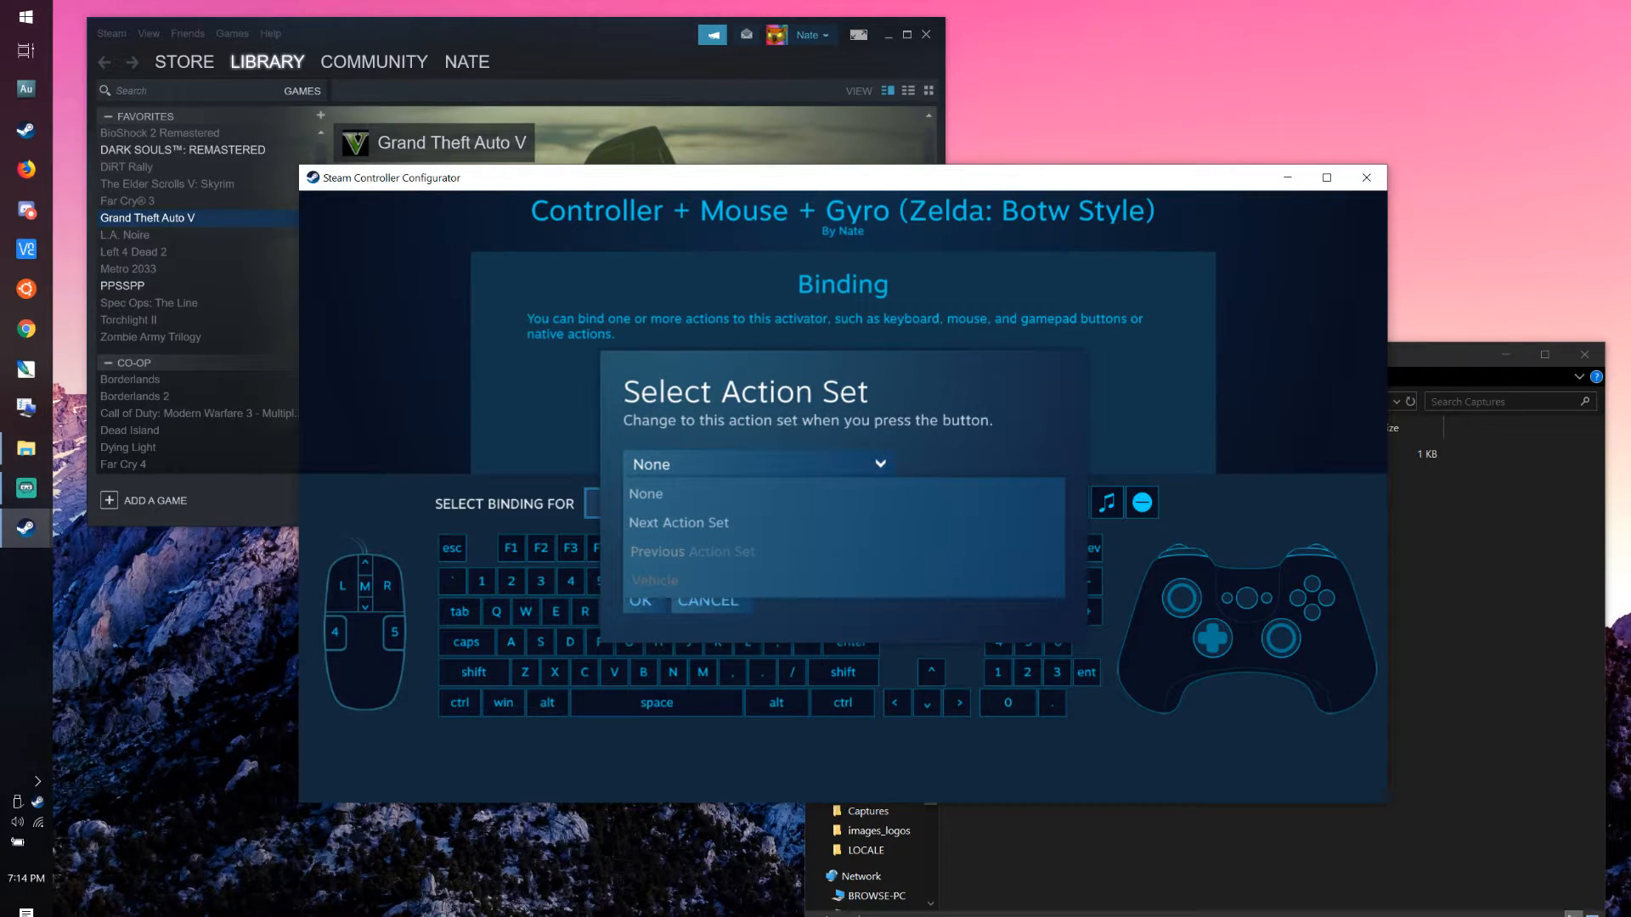
key(Down)
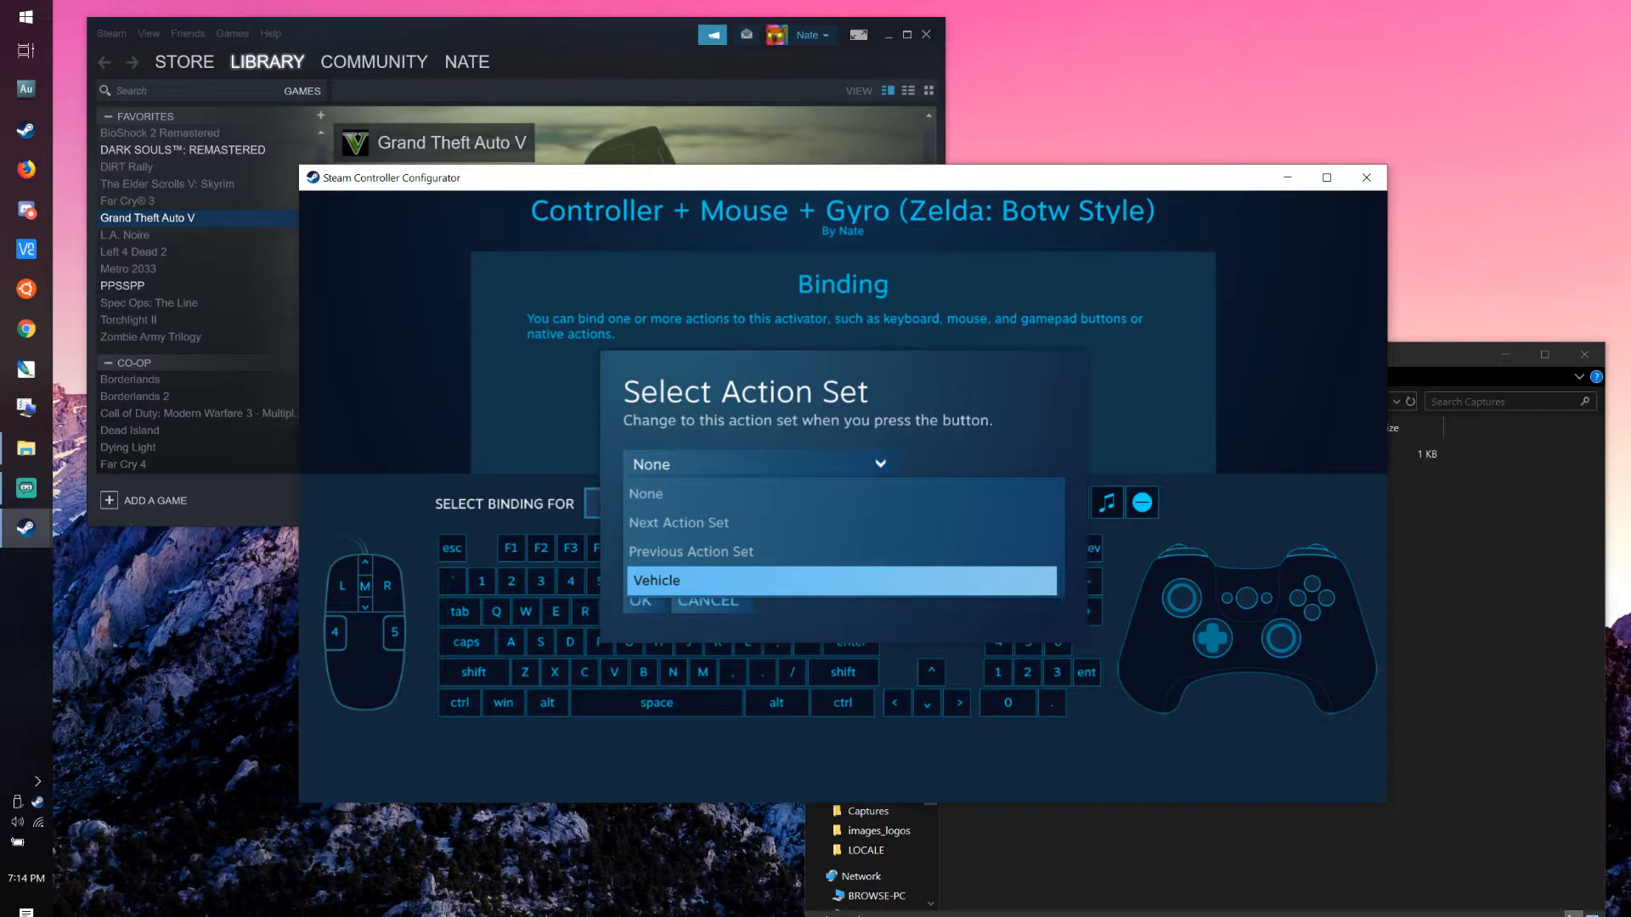
key(Up)
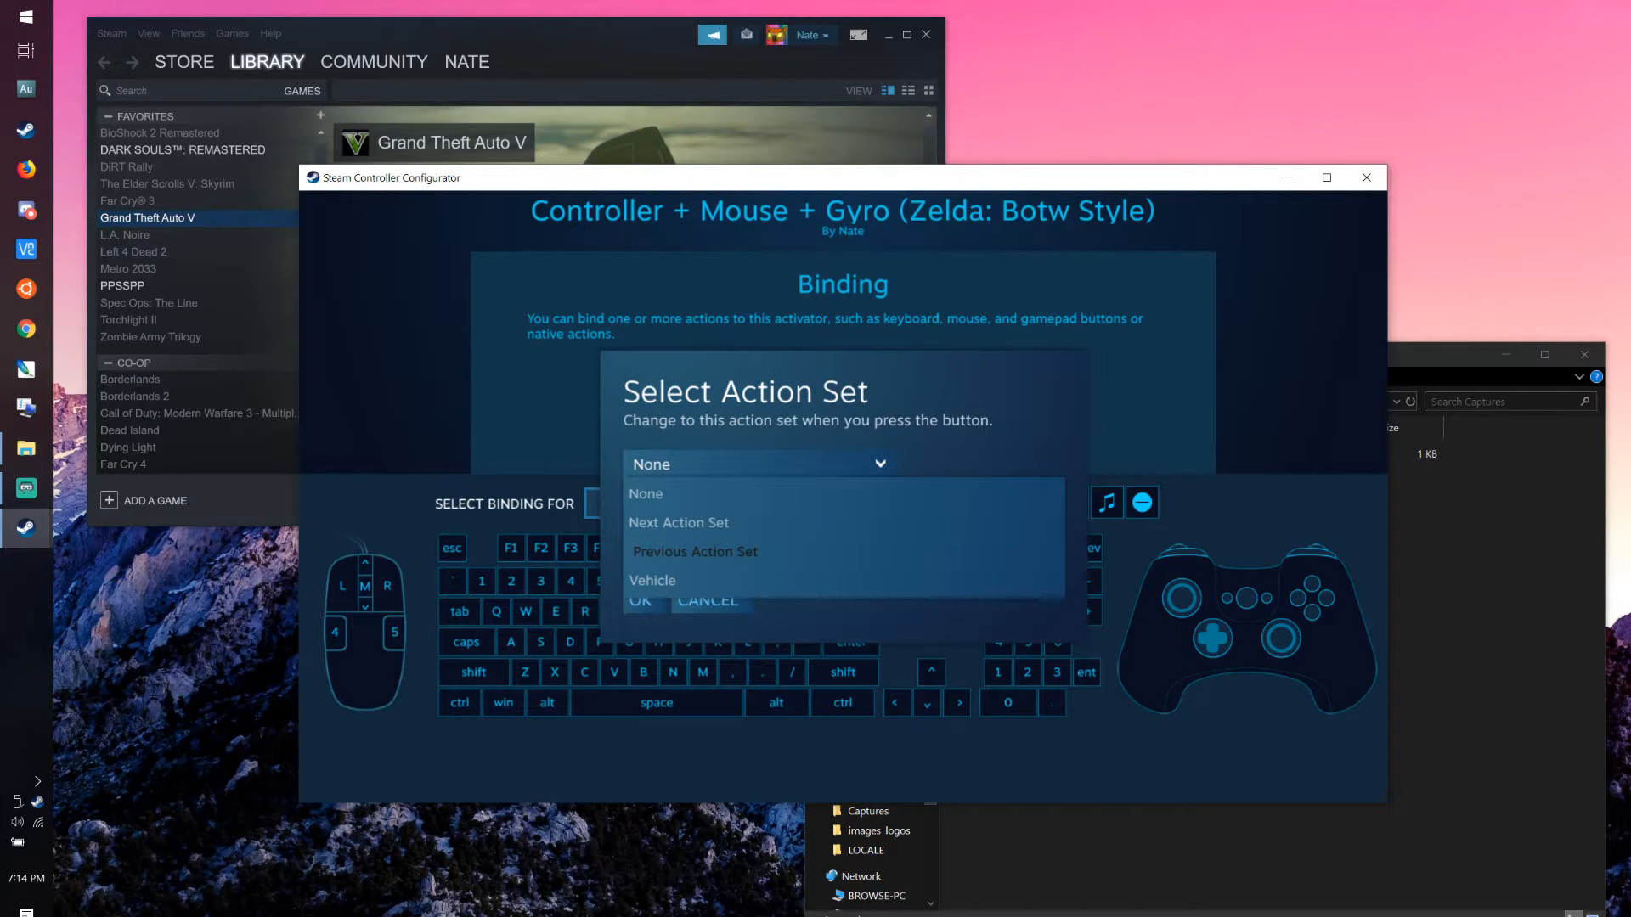
key(Up)
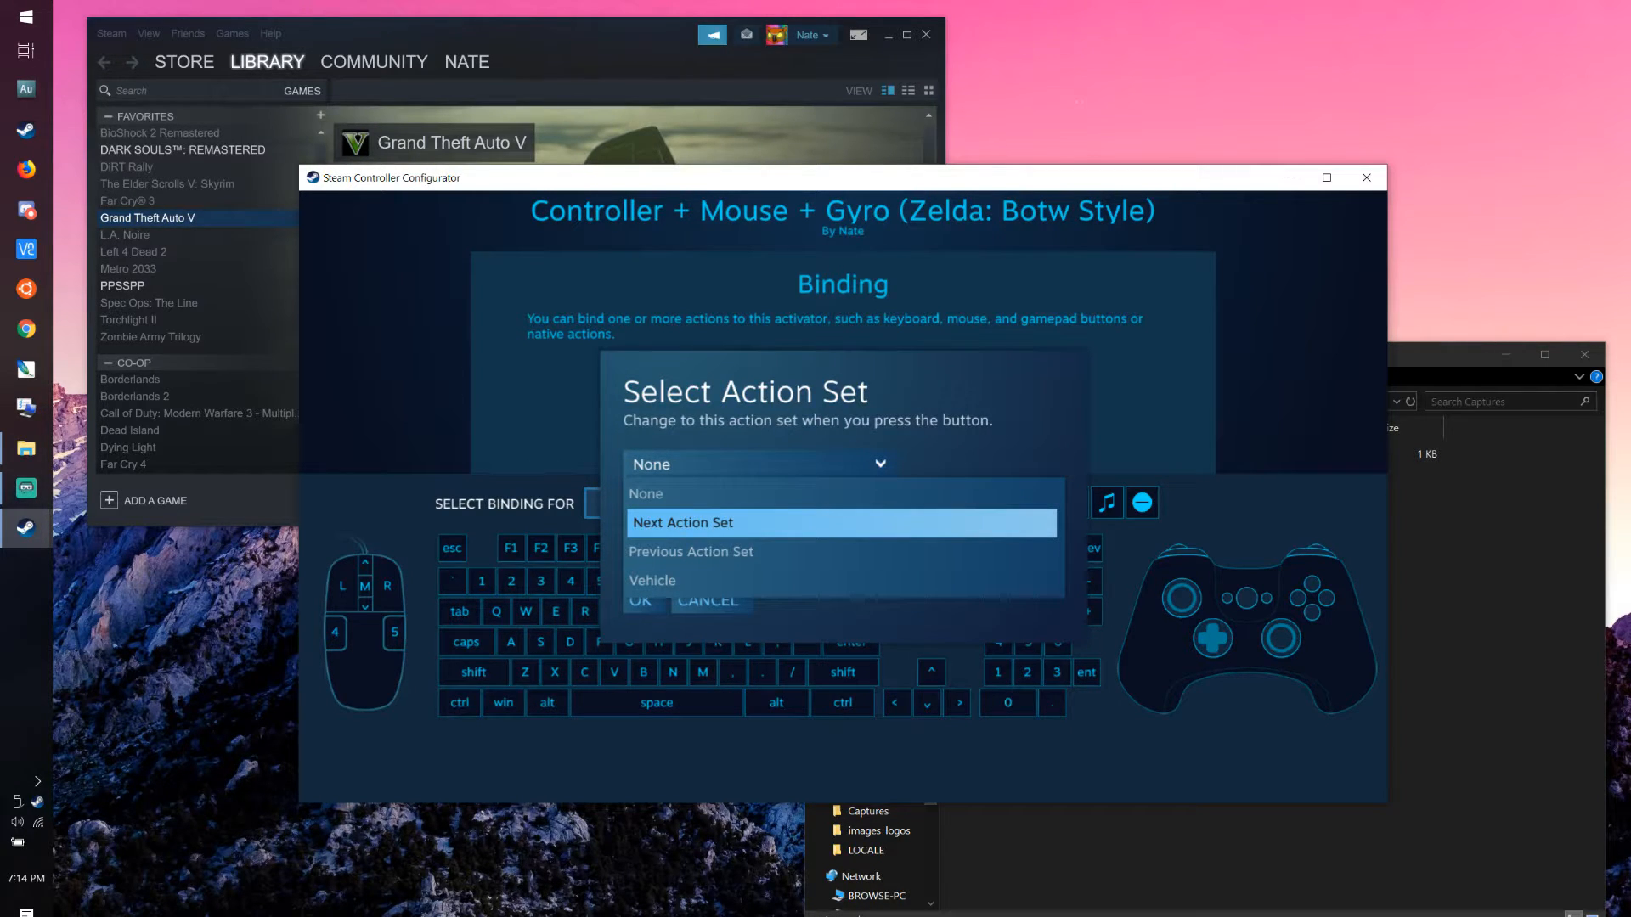
key(Down)
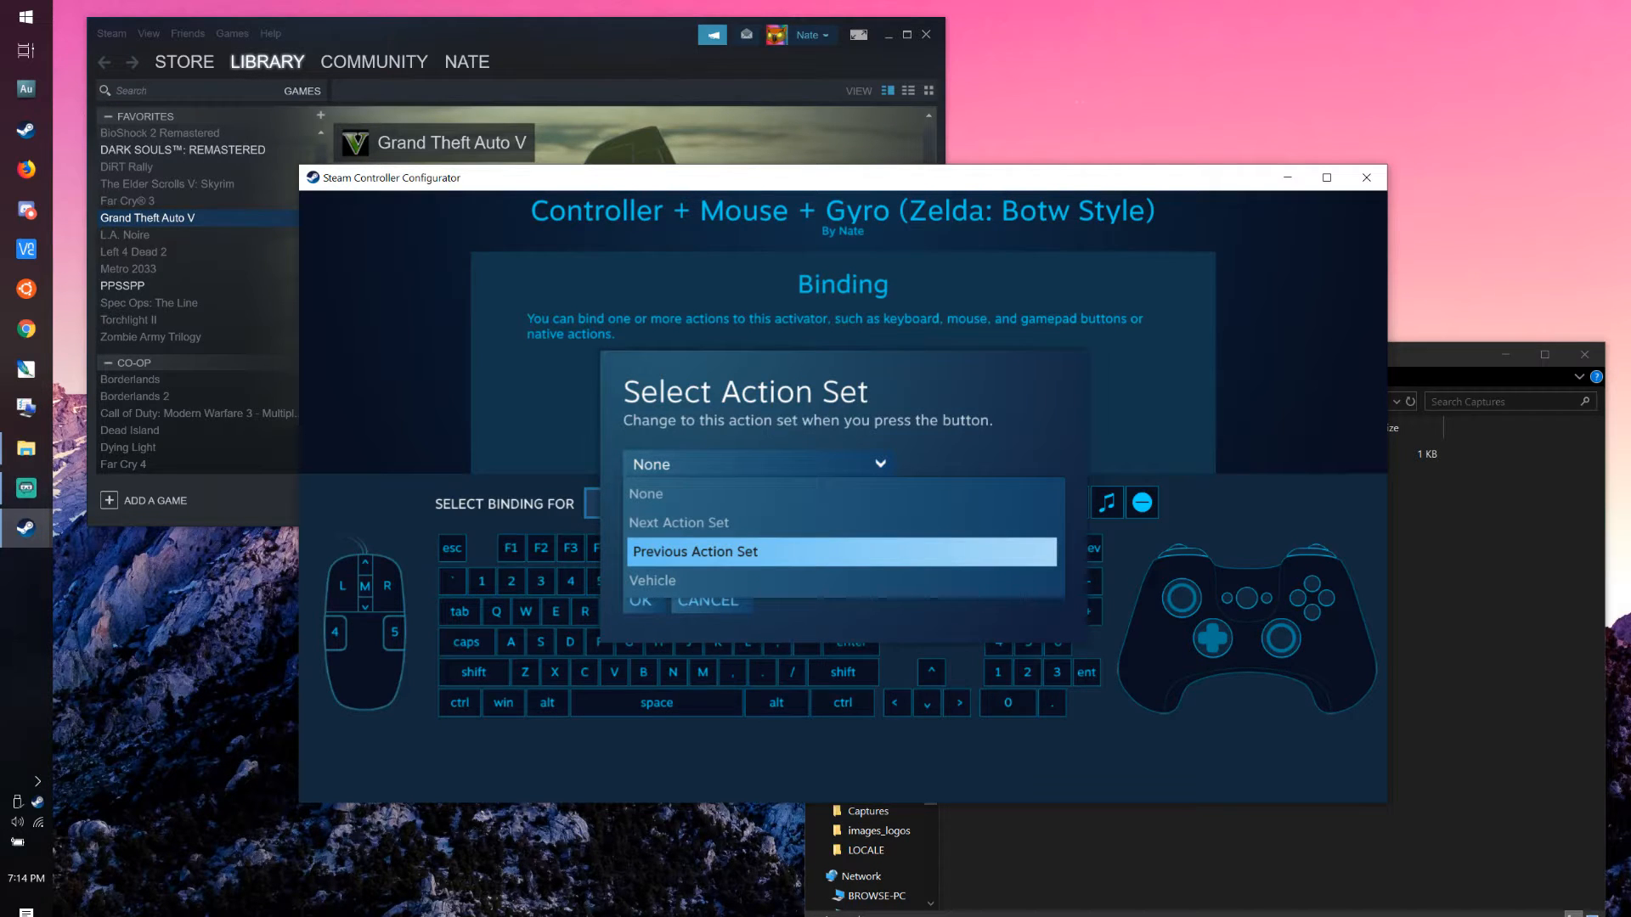
key(Up)
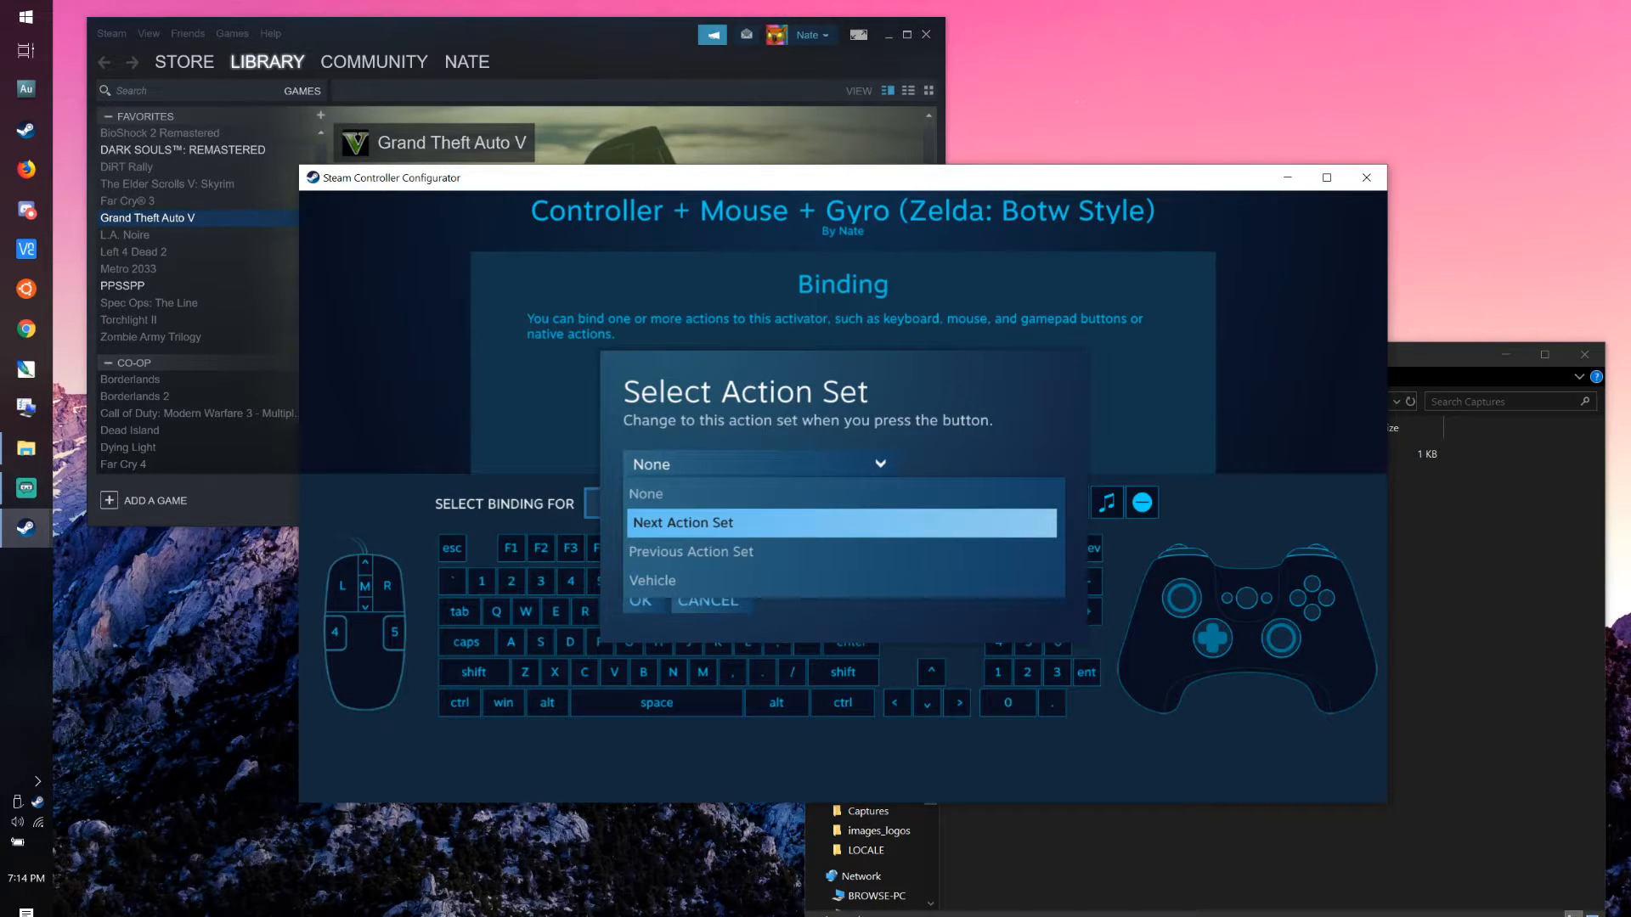
key(Down)
key(Down)
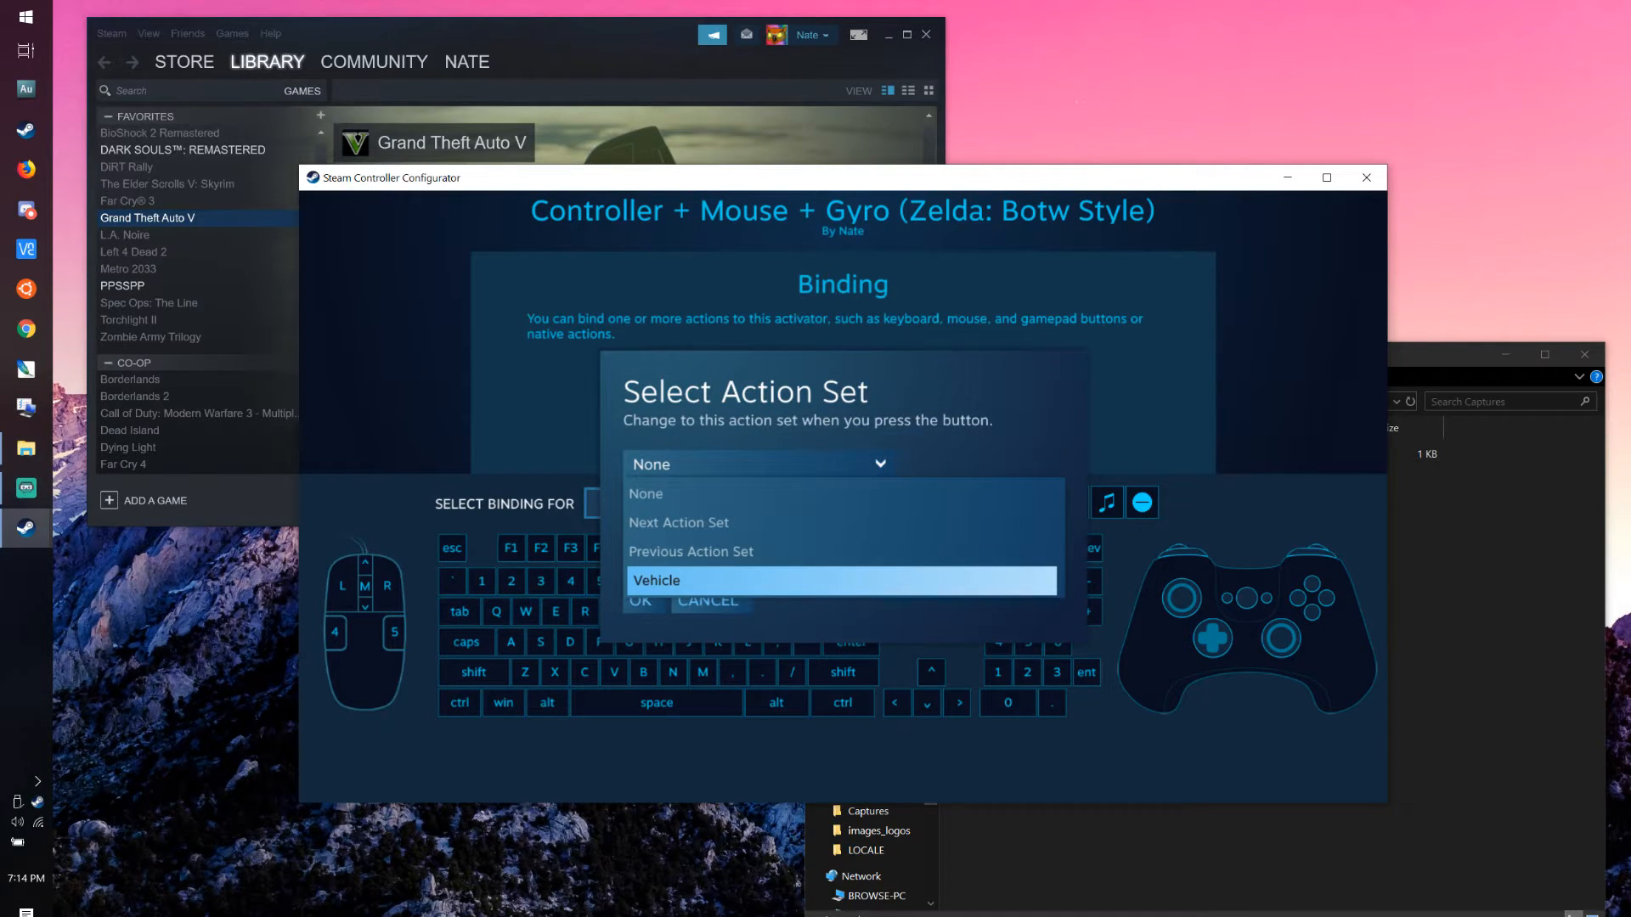
key(Up)
key(Up)
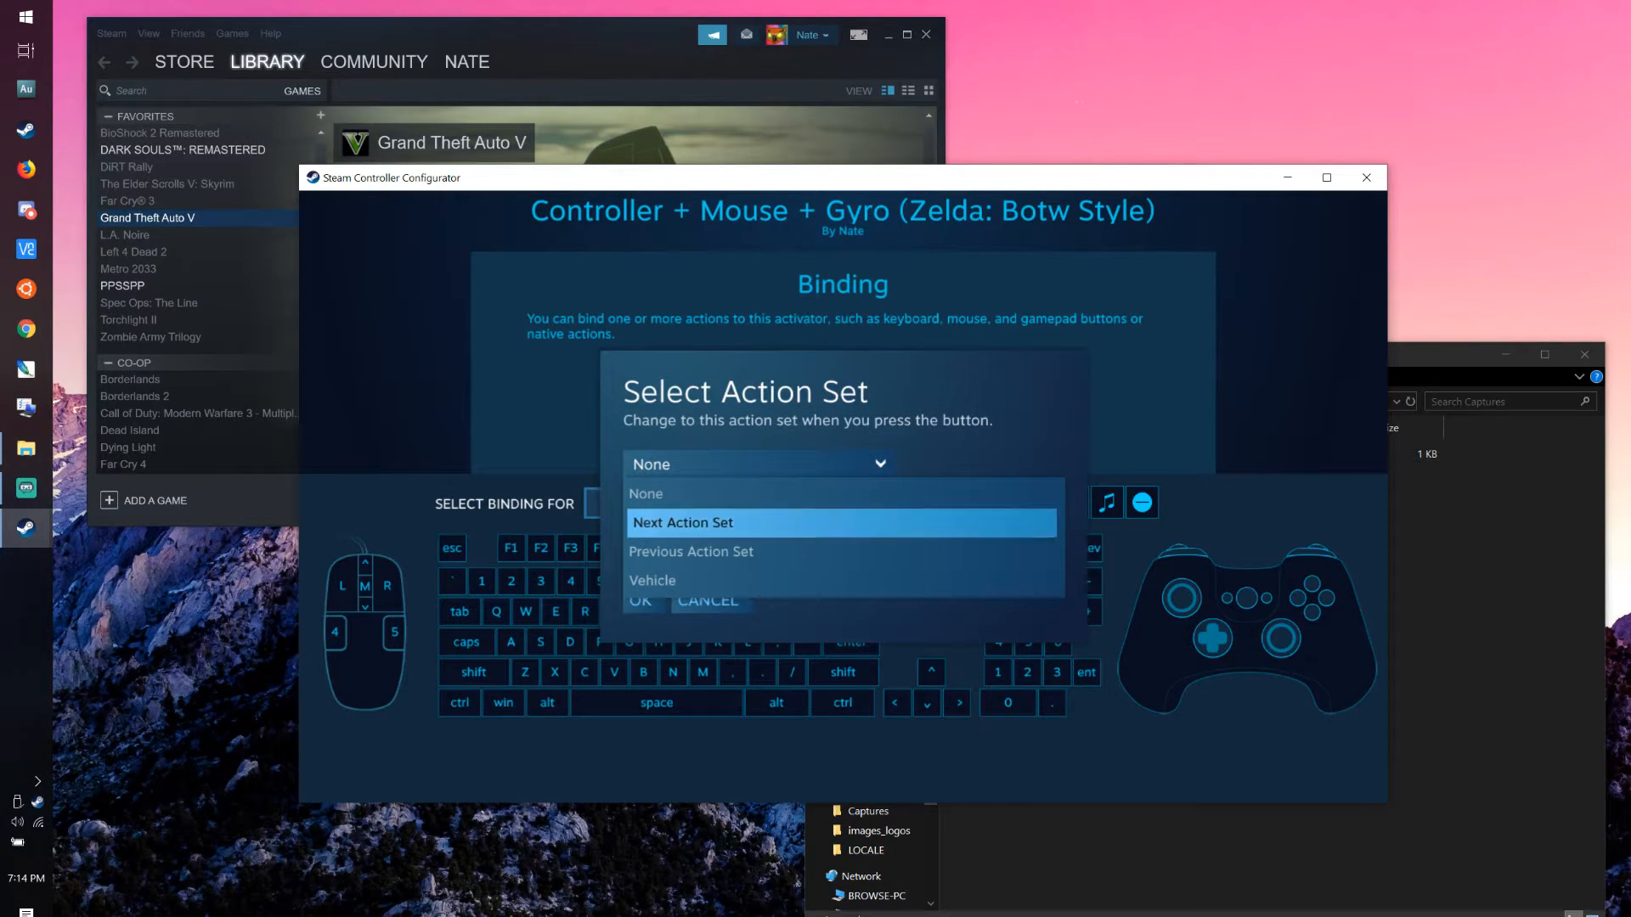
key(Return)
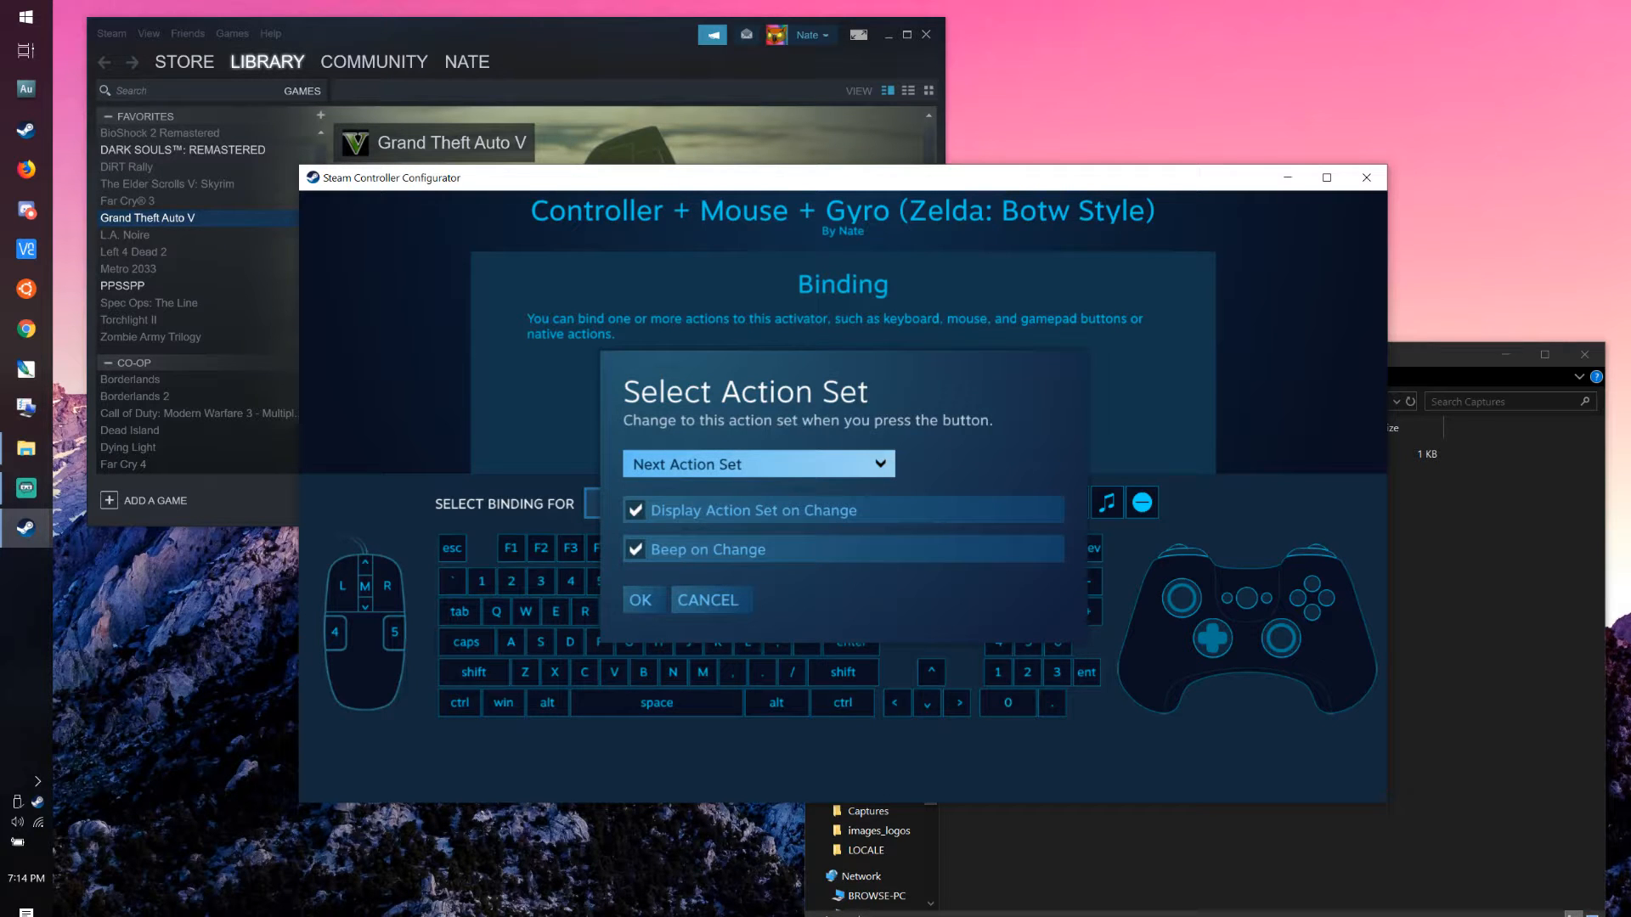
key(Return)
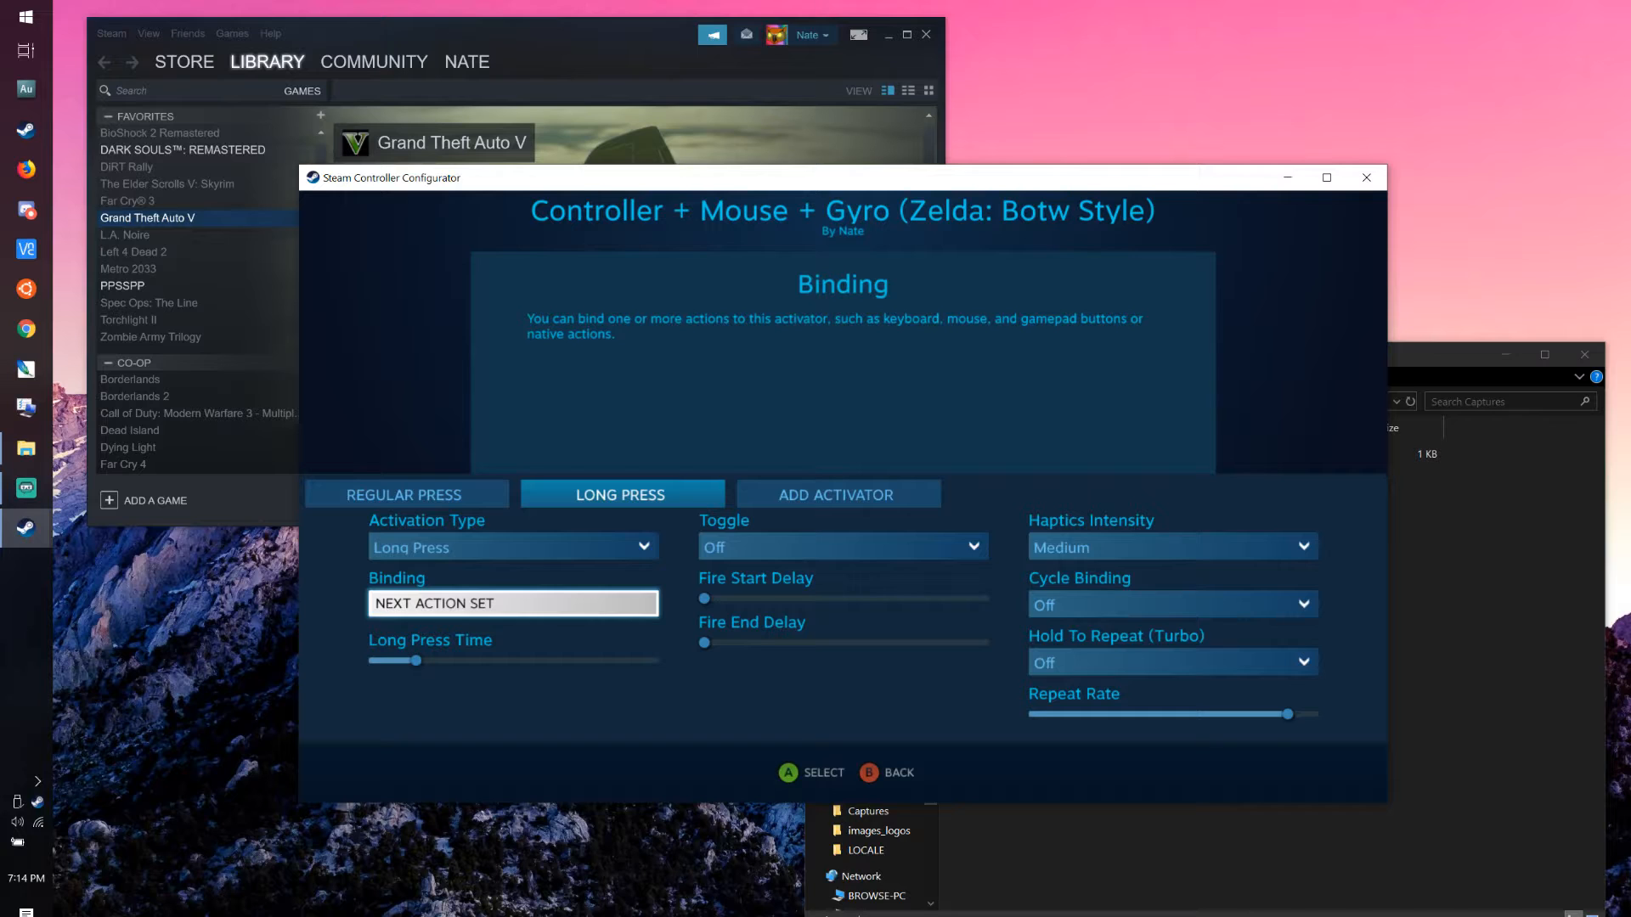
- Reopen the Y button's activators and view the Regular Press and Long Press settings
key(Escape)
key(Return)
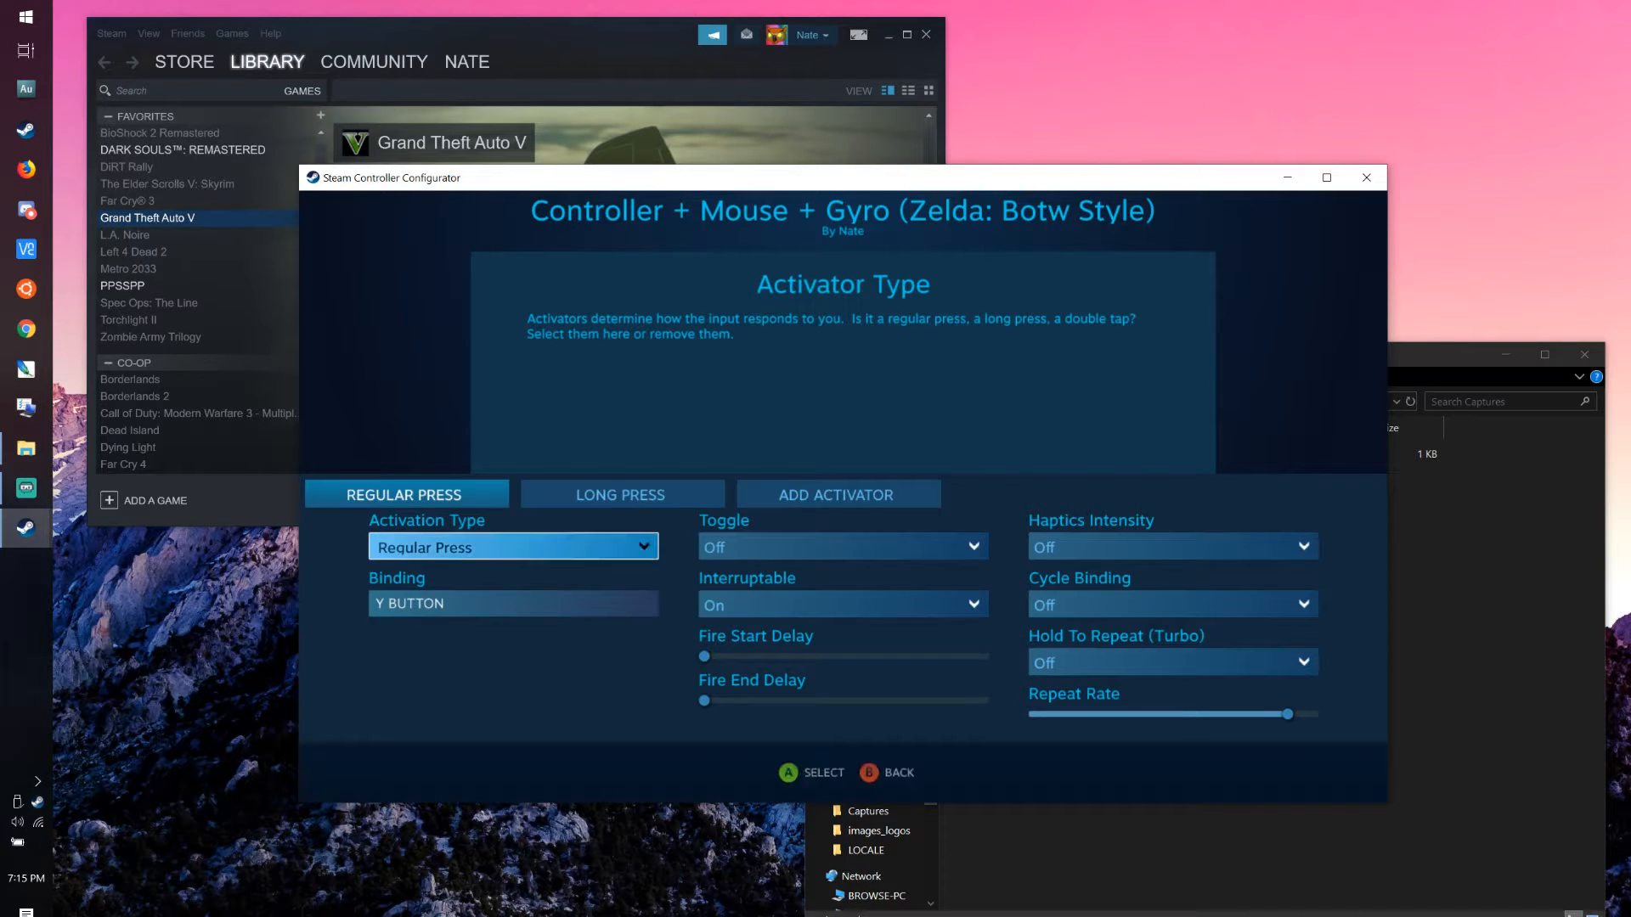
key(Up)
key(Right)
key(Return)
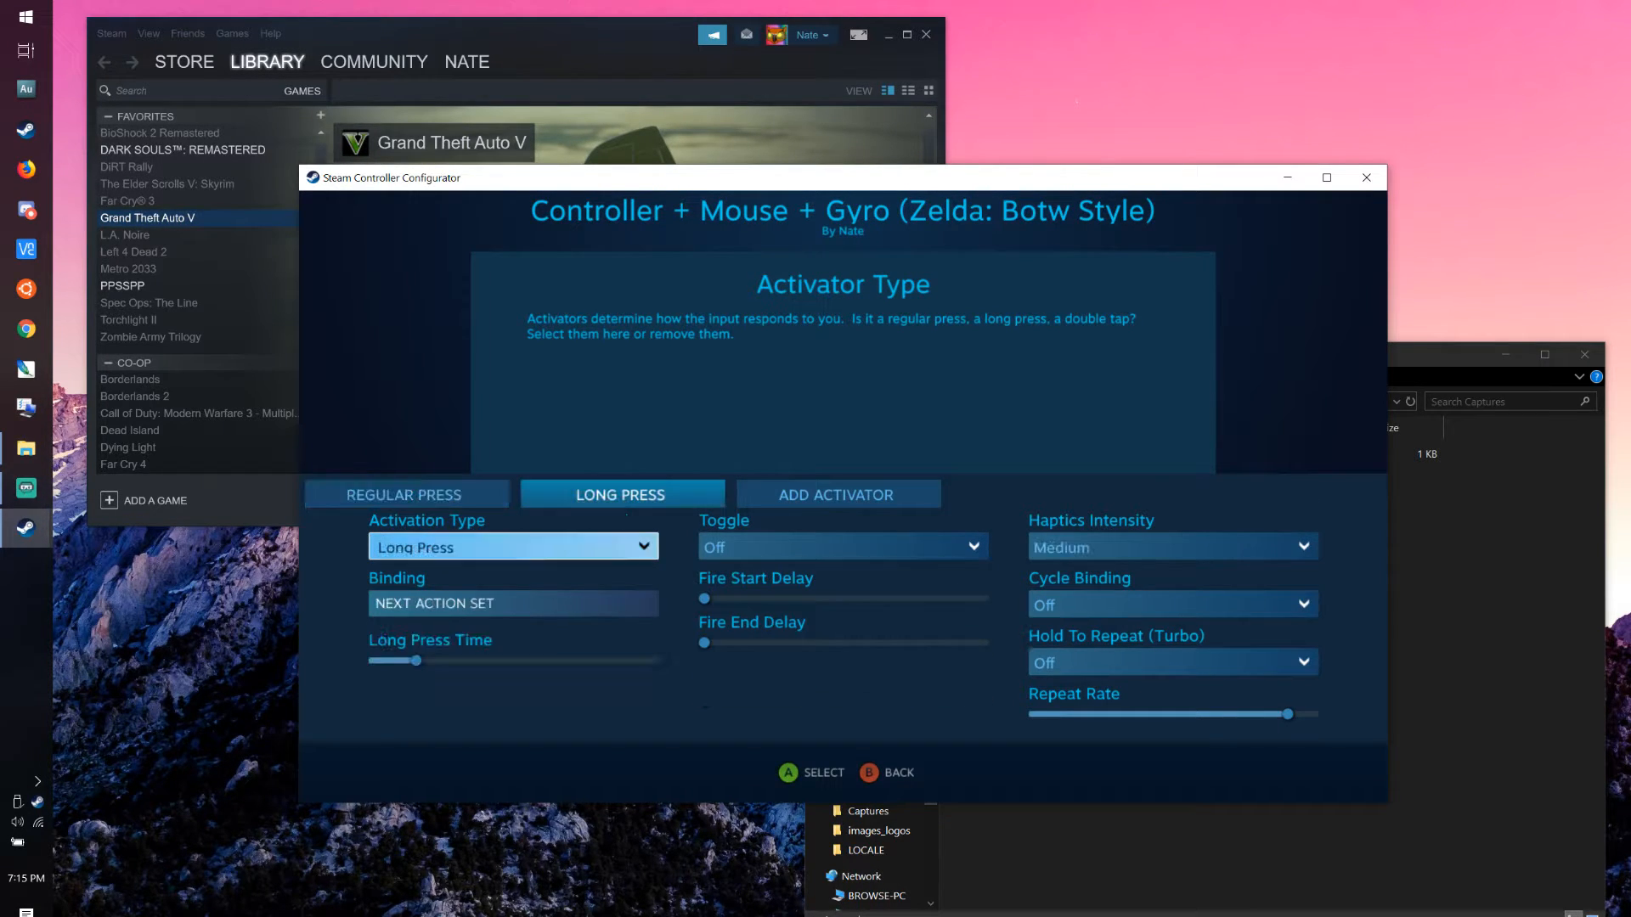
- Add a third activator to the Y button and reopen its activator settings
key(Up)
key(Right)
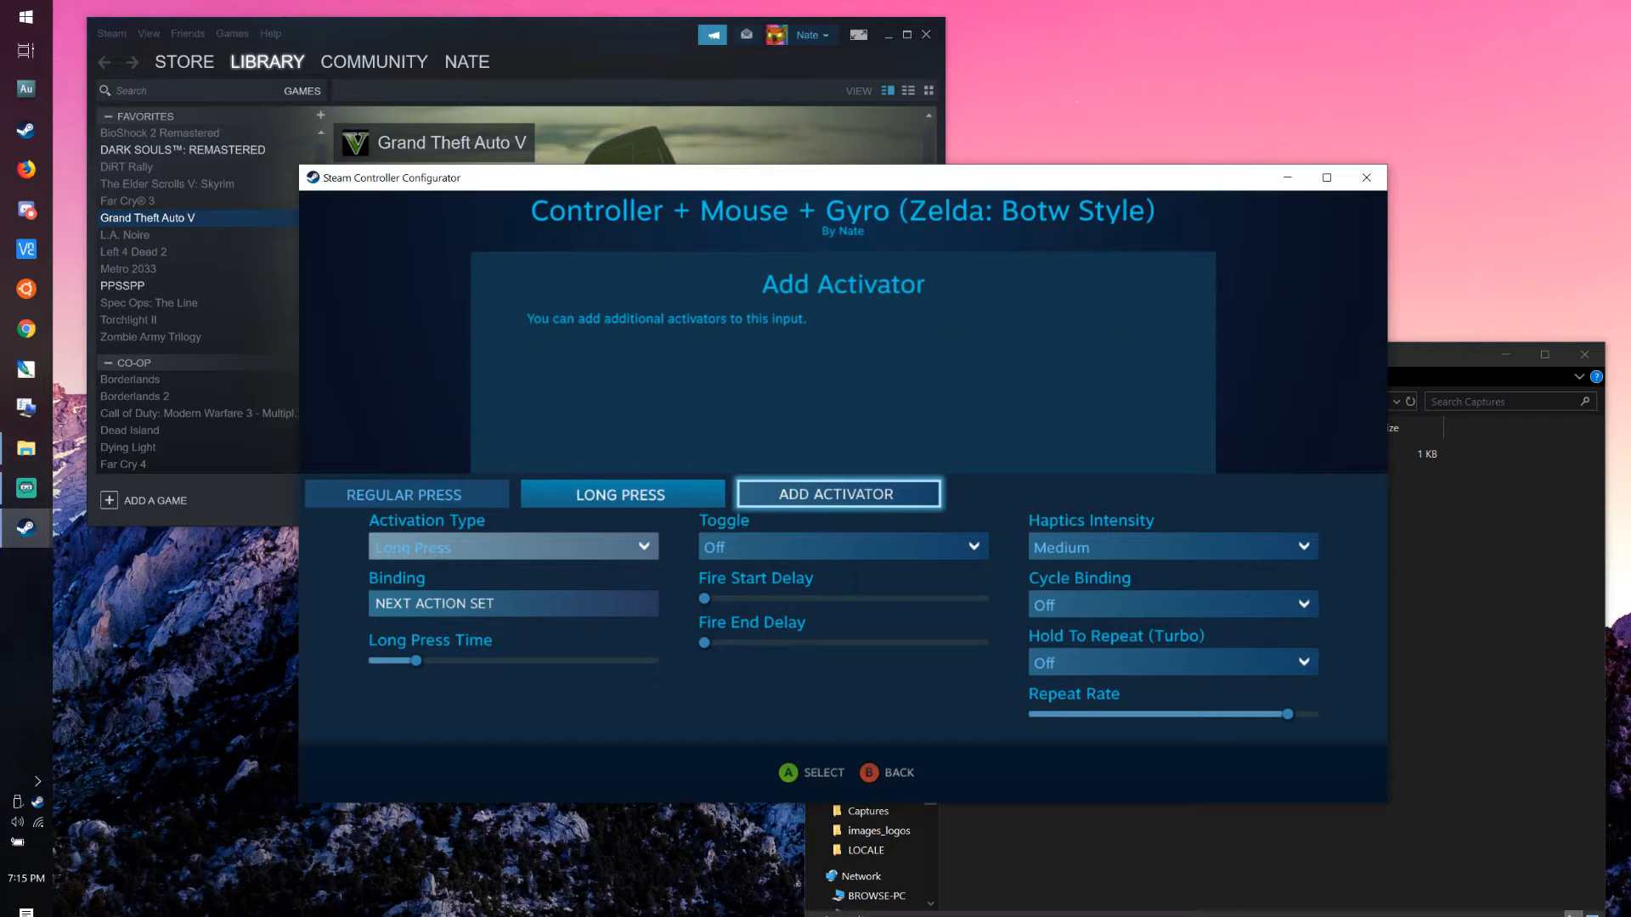
key(Escape)
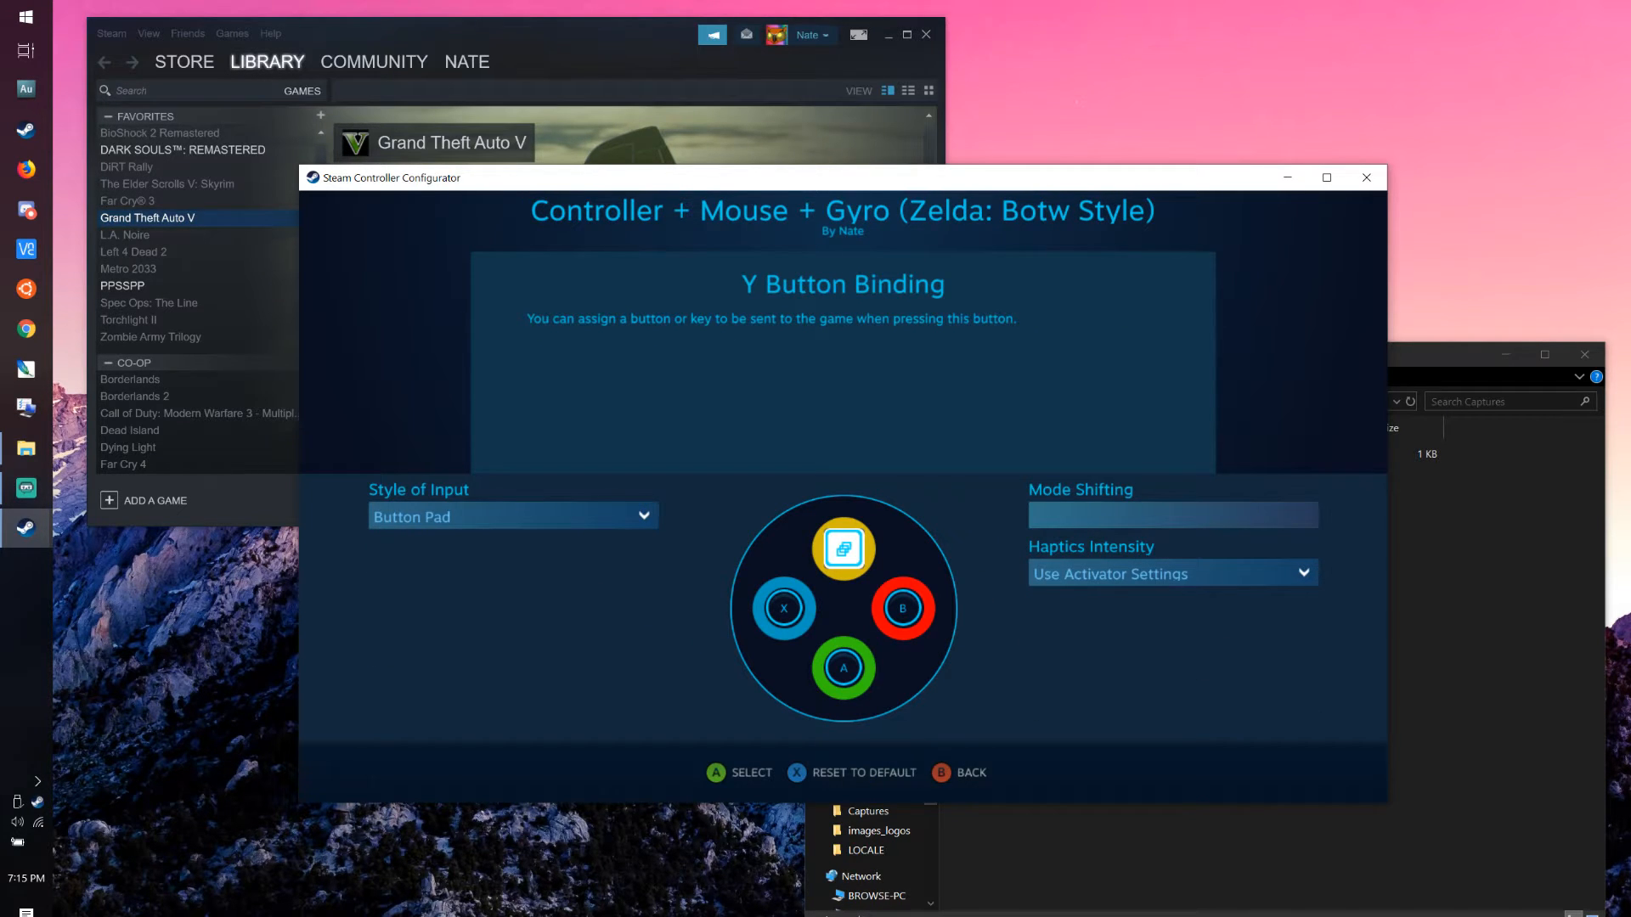
key(Return)
key(Right)
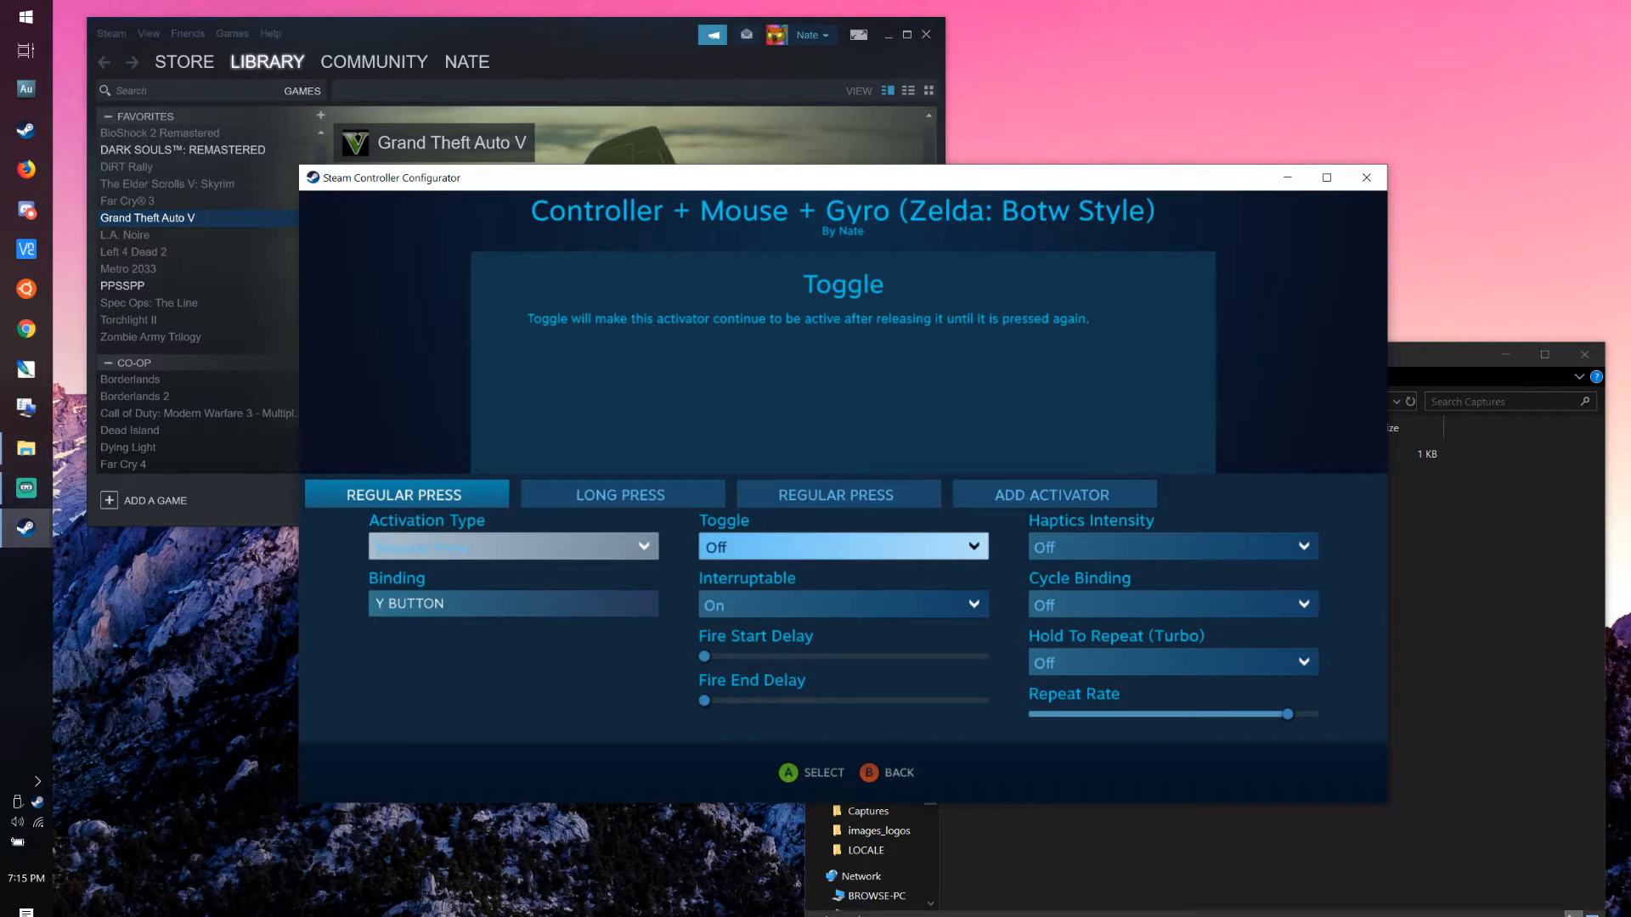
- Check the bindings of the Y button's first Regular Press activator and its Long Press activator
key(Up)
key(Down)
key(Down)
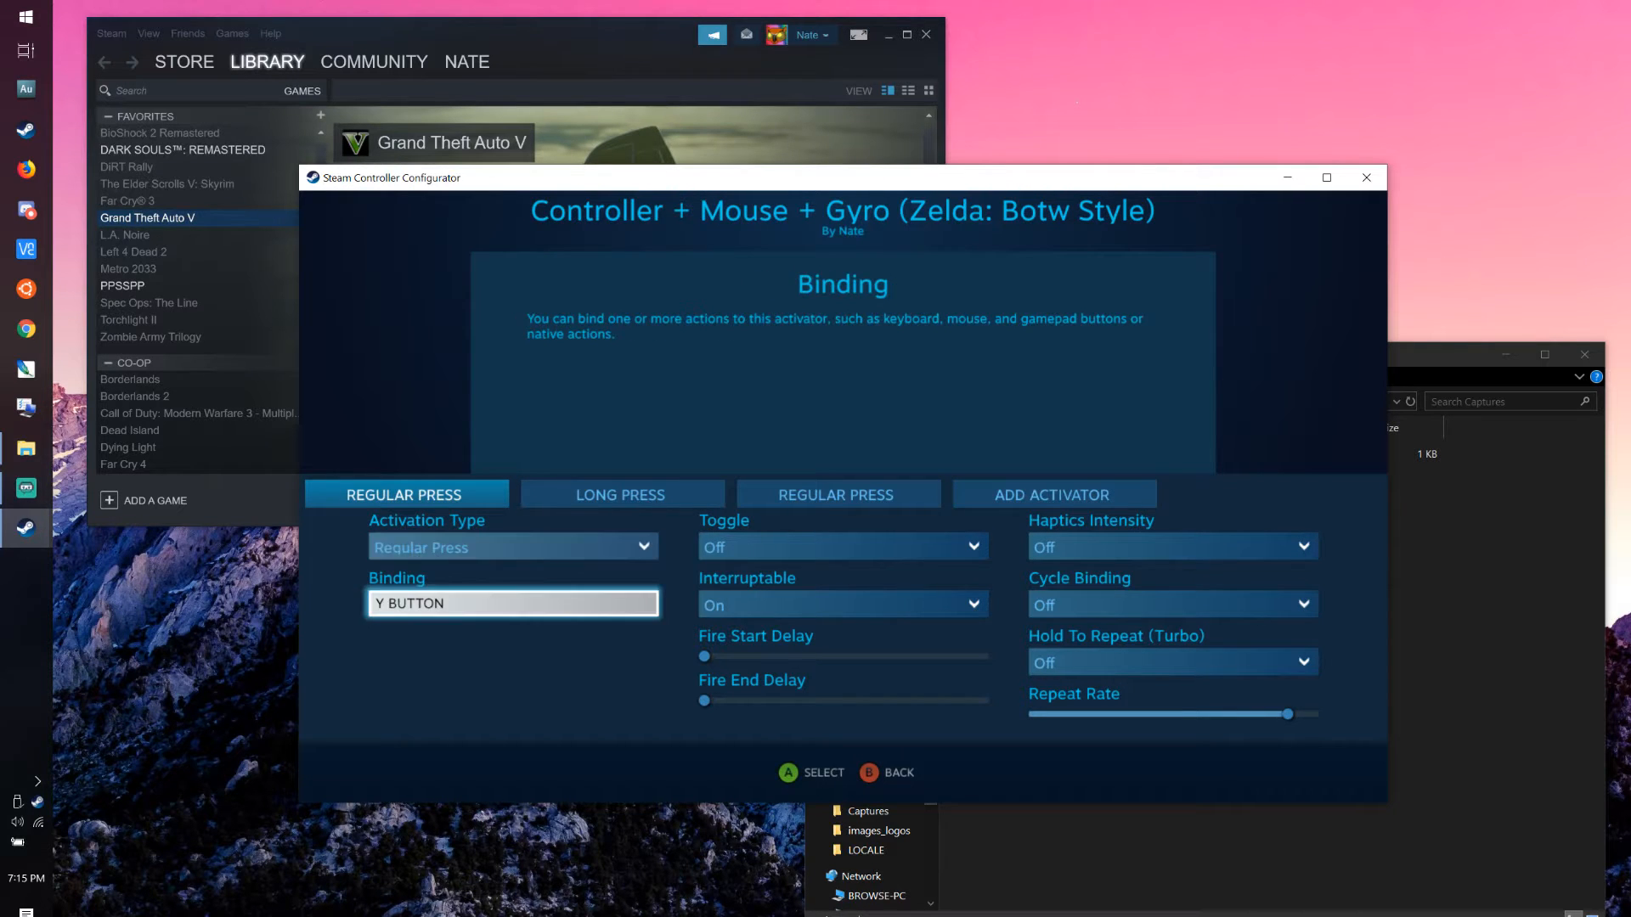
key(Up)
key(Up)
key(Right)
key(Return)
key(Down)
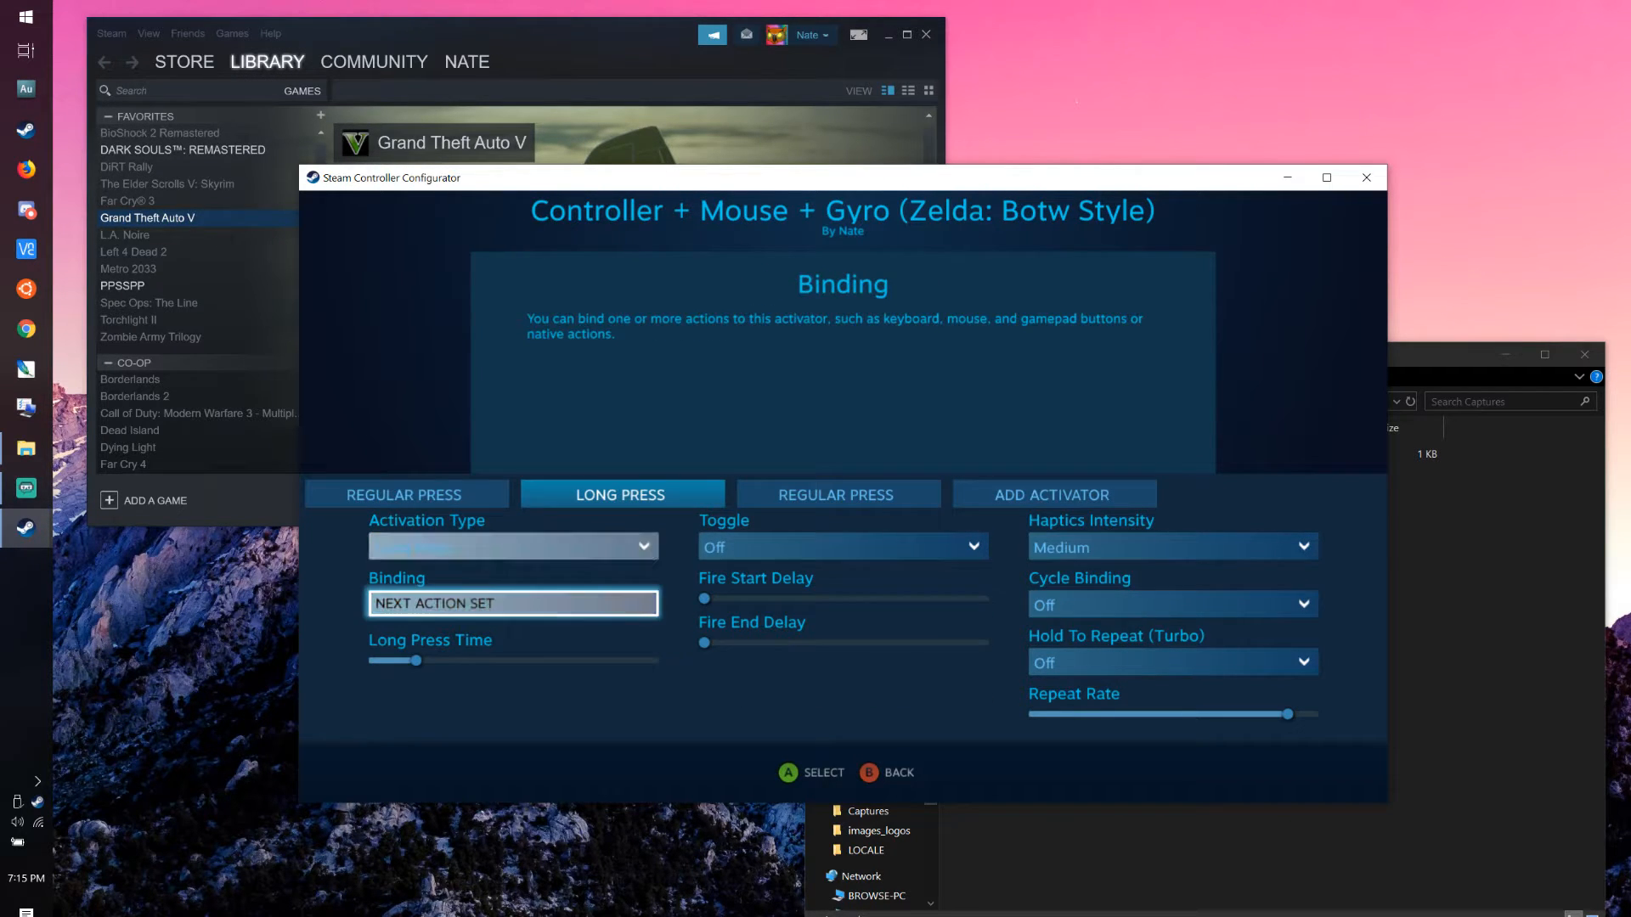
- Remove the extra unbound Regular Press activator from the Y button
key(Up)
key(Up)
key(Right)
key(Return)
key(Down)
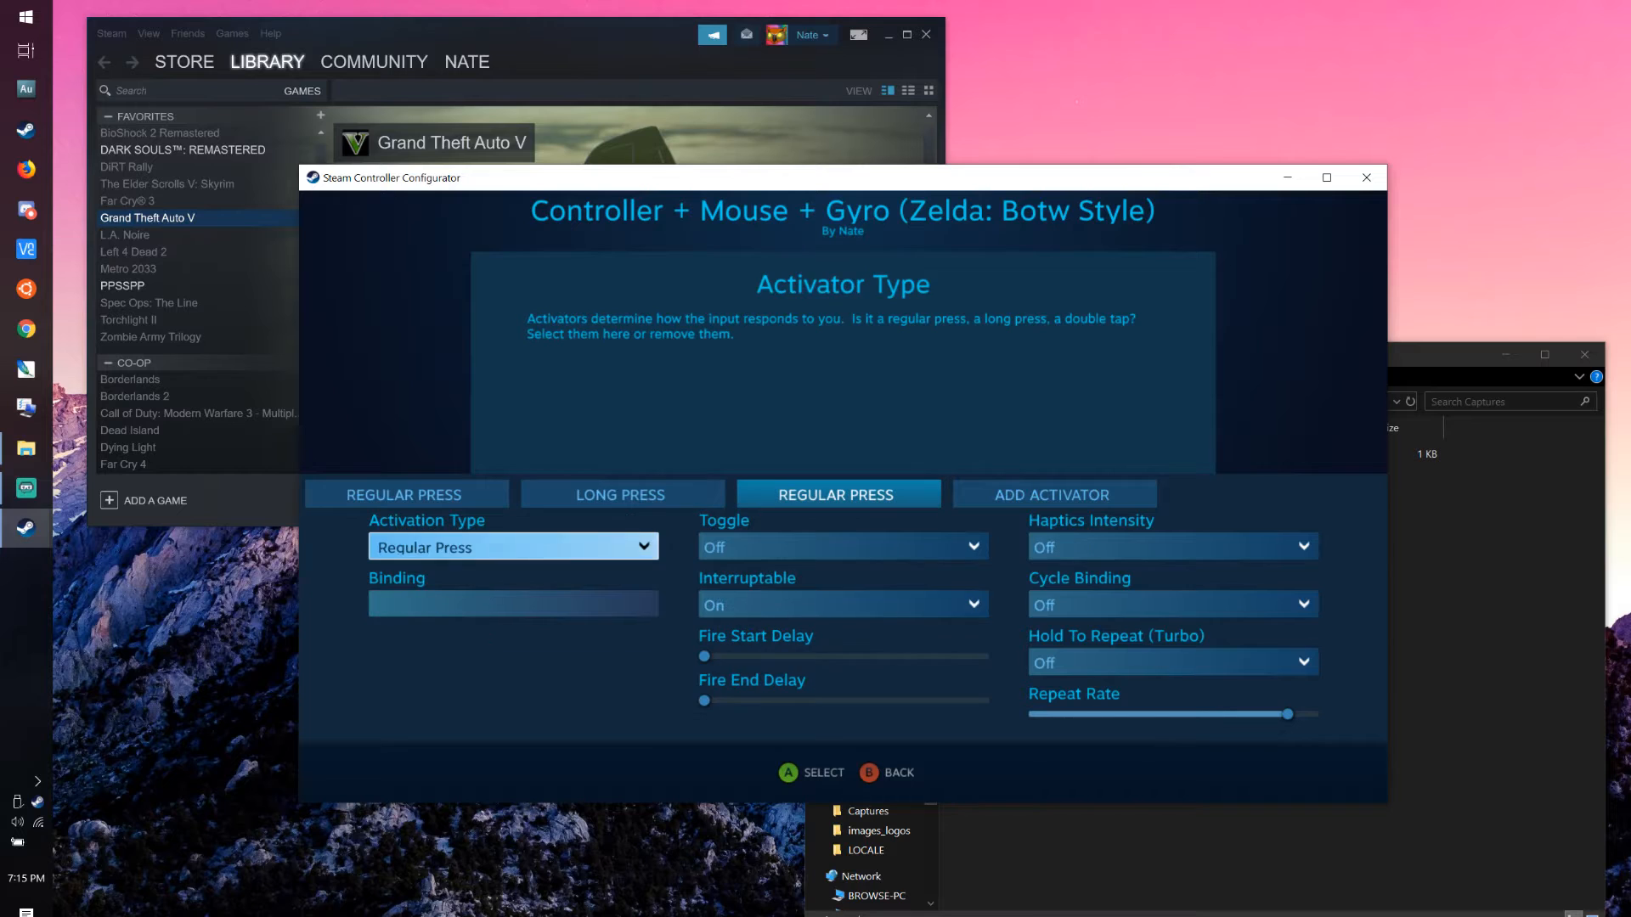
key(Return)
key(Down)
key(Up)
key(Up)
key(Return)
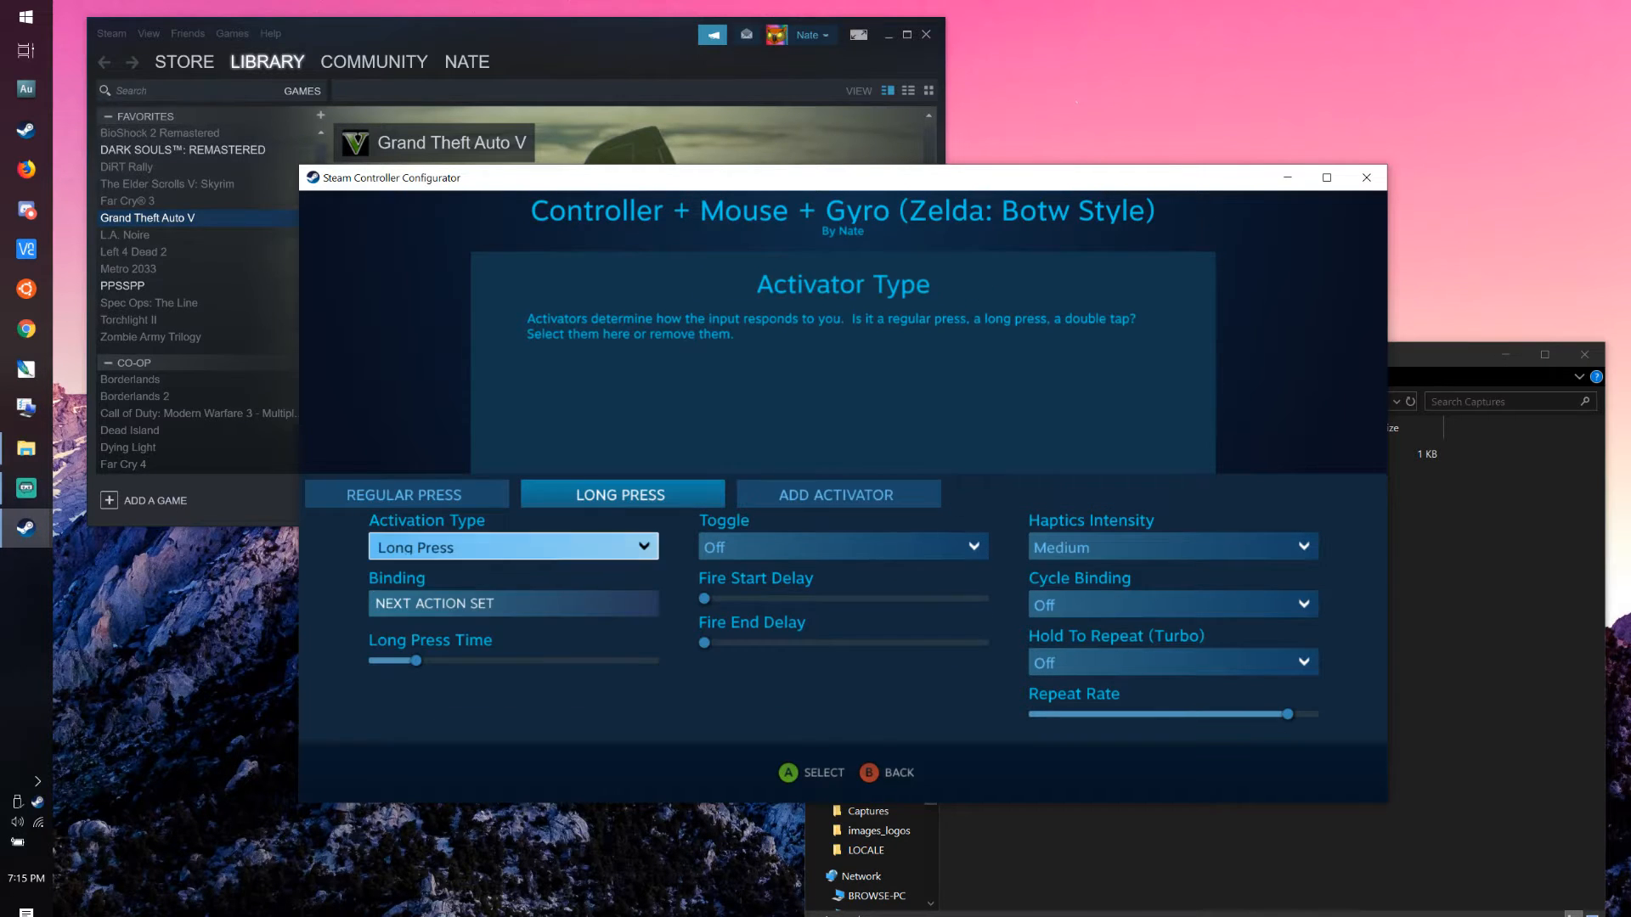
- Recheck the Y button's Regular Press activator and return to the Default action set overview
key(Up)
key(Right)
key(Left)
key(Left)
key(Return)
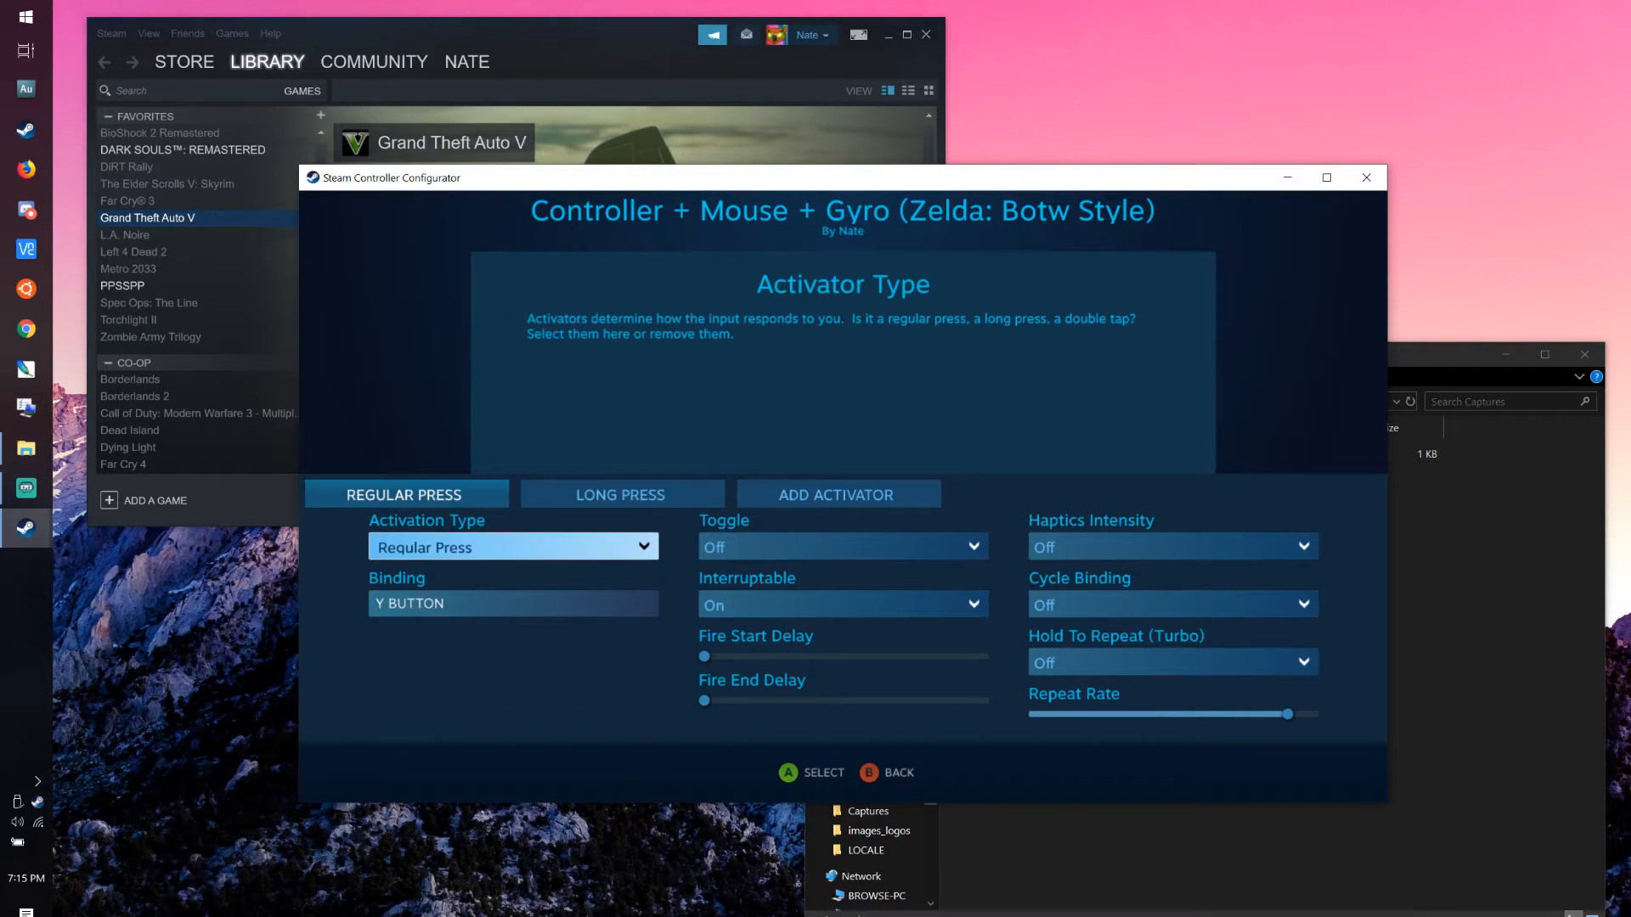
key(Down)
key(Right)
key(Up)
key(Escape)
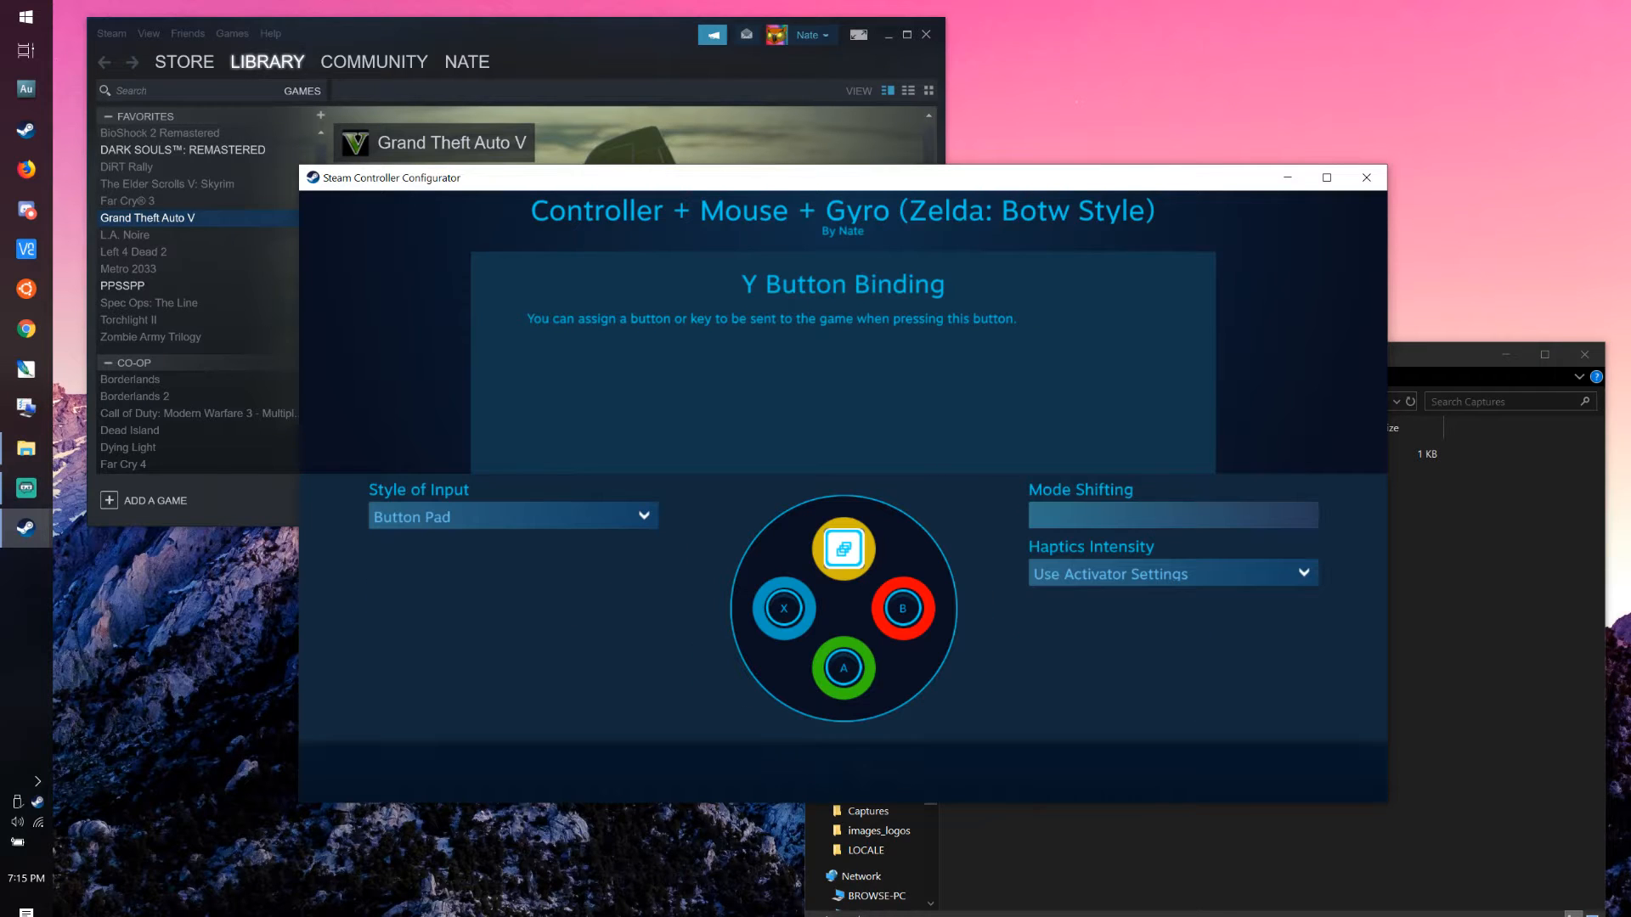
key(Escape)
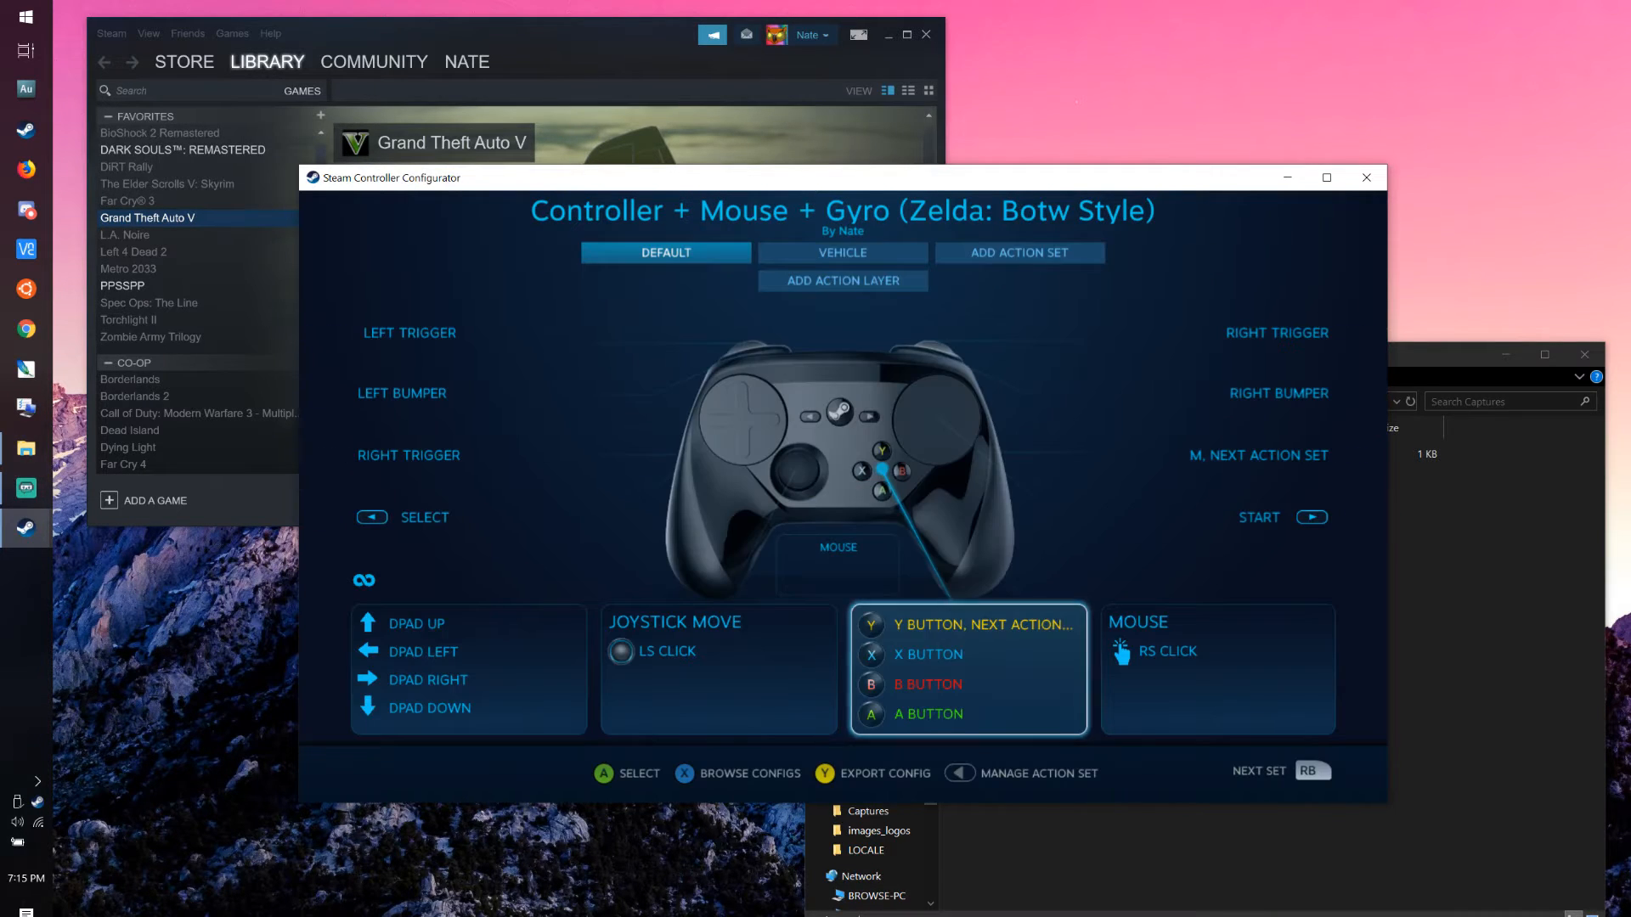
- Switch to the Vehicle action set and select the Y button on its button pad
key(Up)
key(Up)
key(Return)
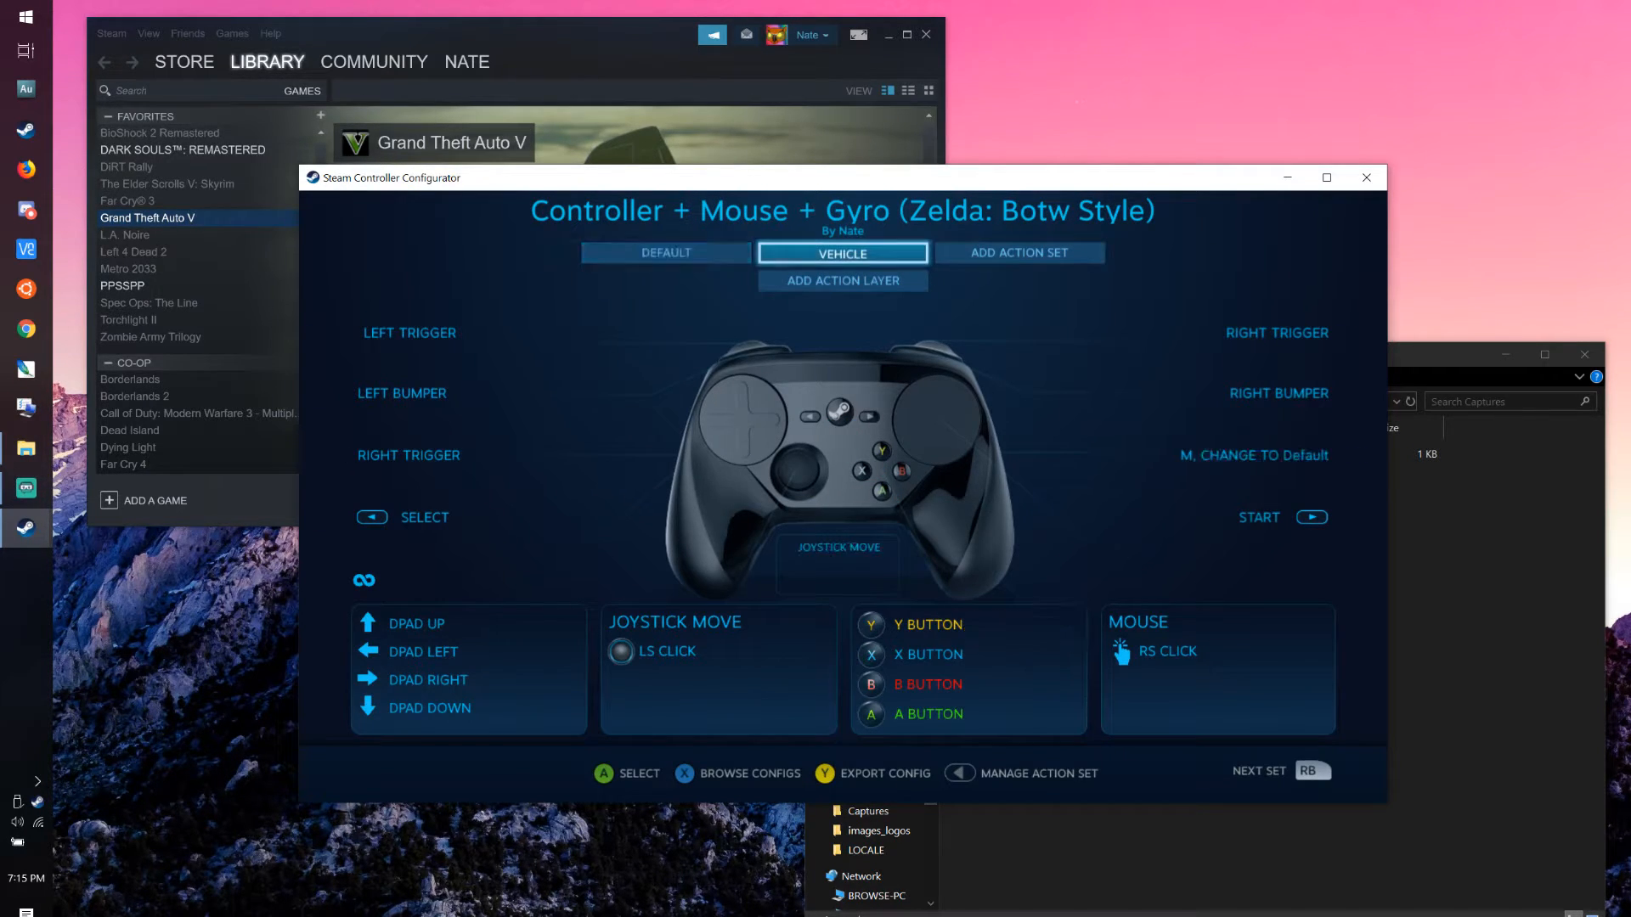
key(Down)
key(Down)
key(Return)
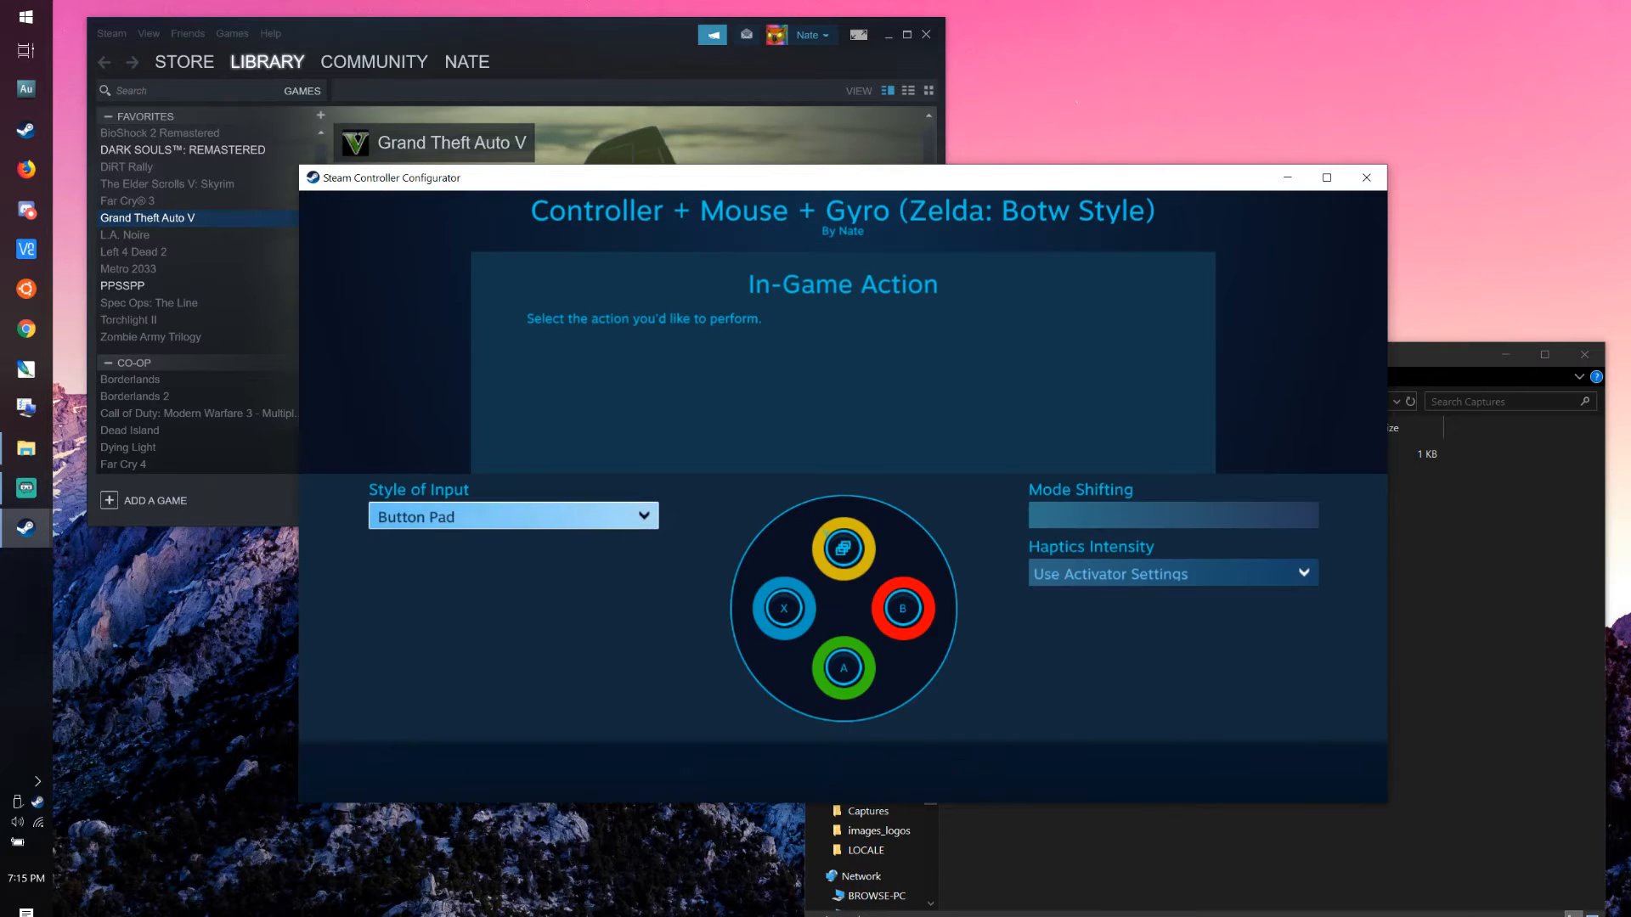
key(Right)
key(Up)
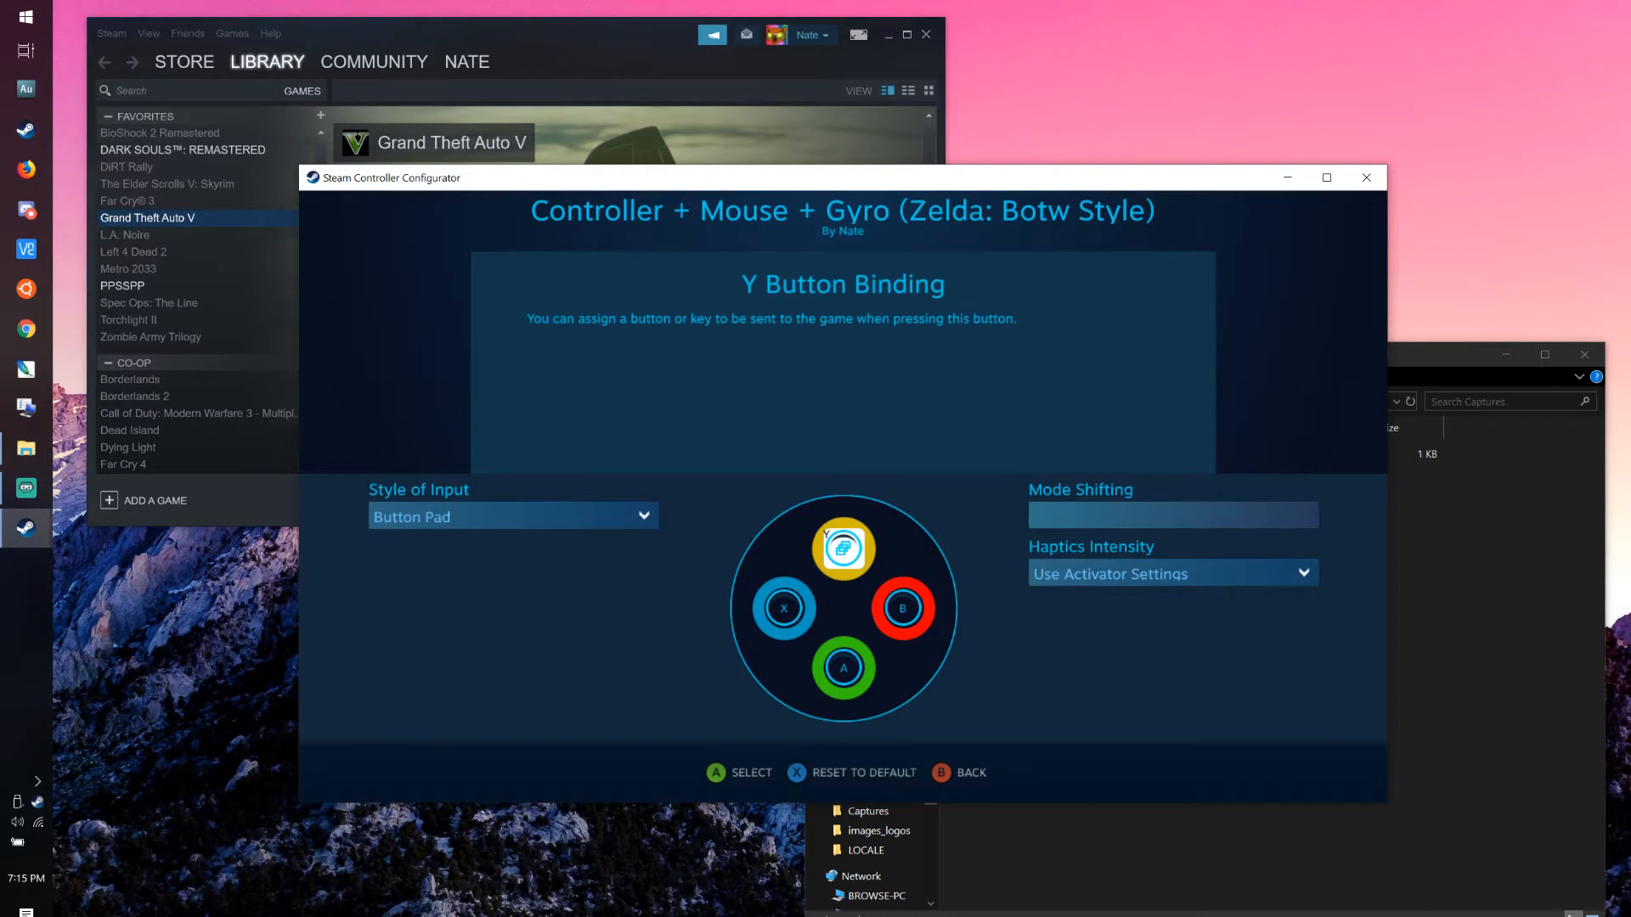
- Browse the binding choices for the Vehicle set's Y button and return to the button pad
key(Return)
key(Right)
key(Right)
key(Right)
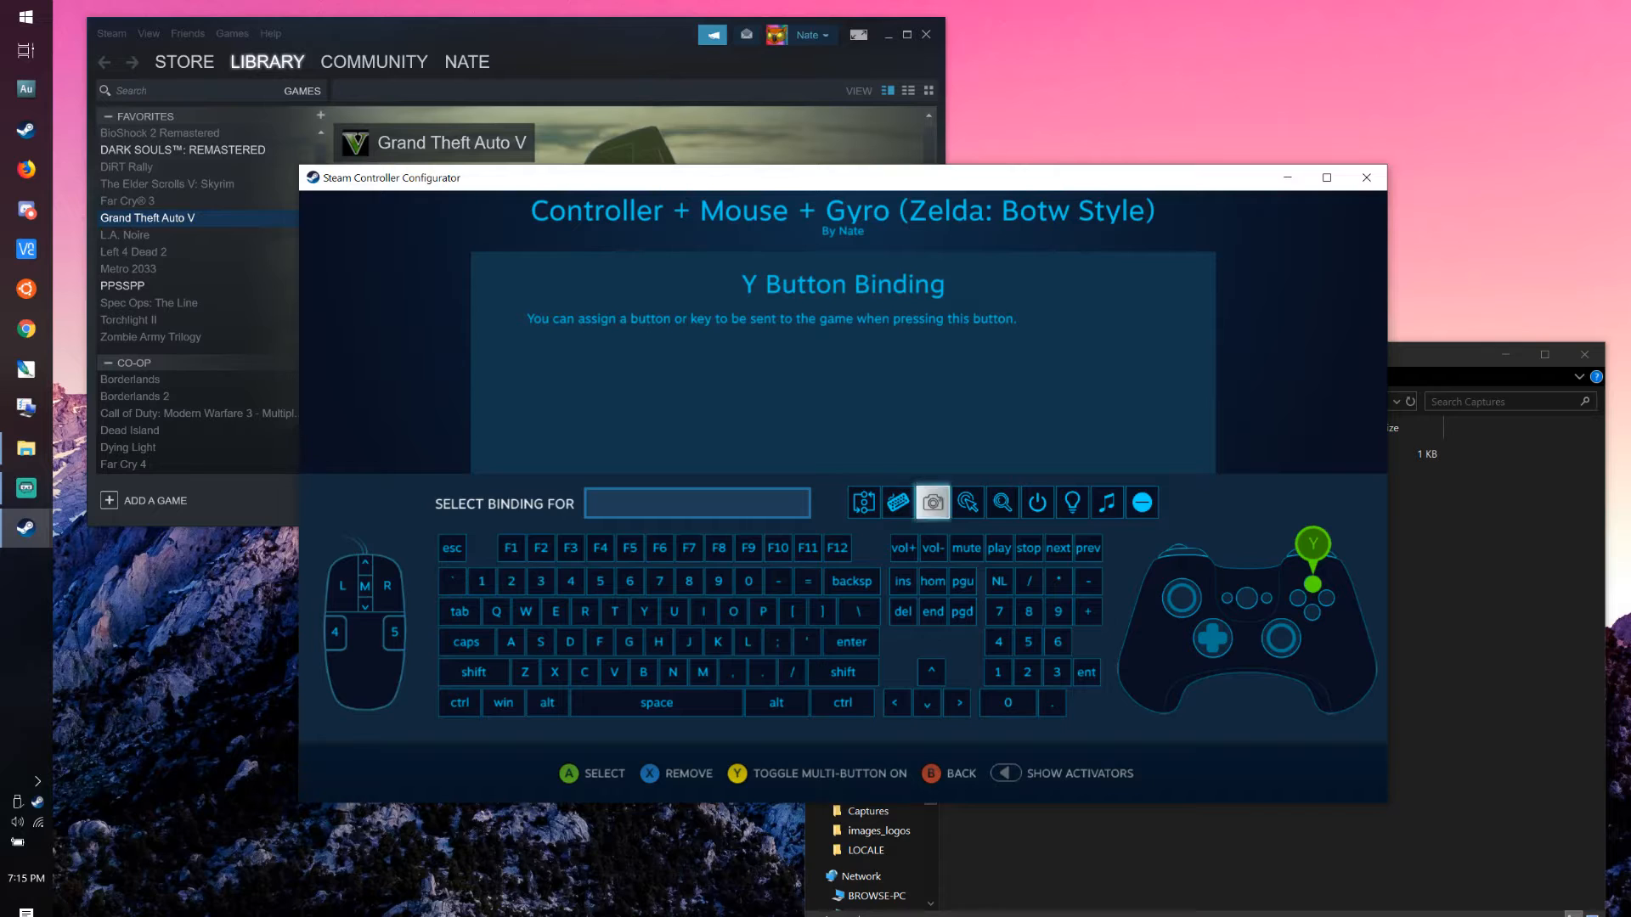
key(Down)
key(Right)
key(Right)
key(Right)
key(Left)
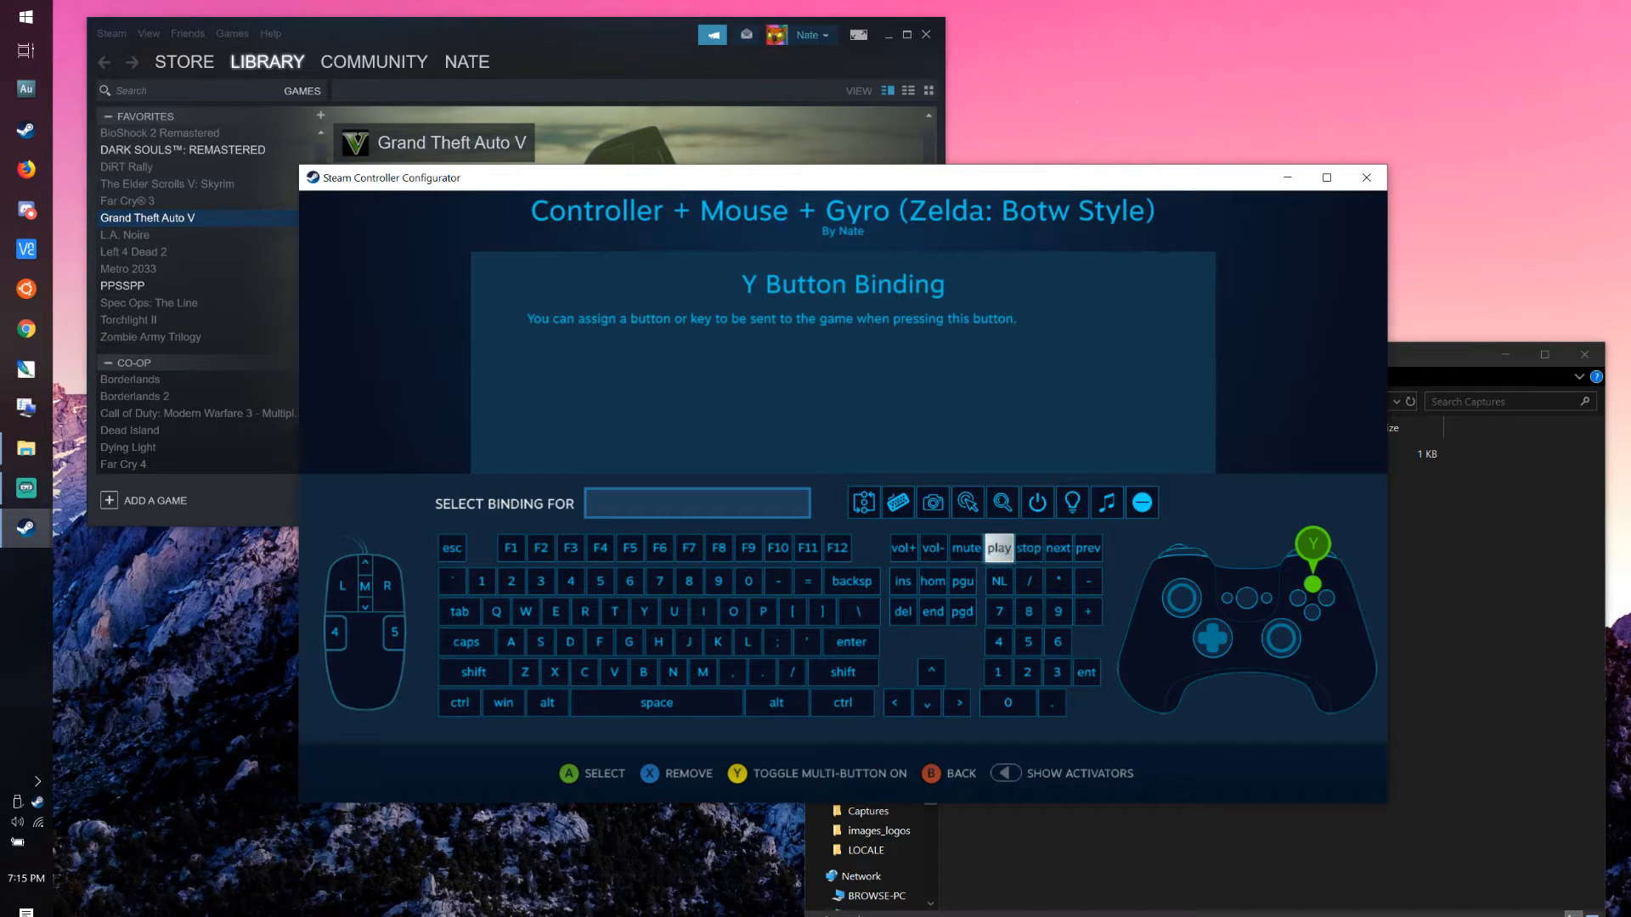
key(Left)
key(Left)
key(Return)
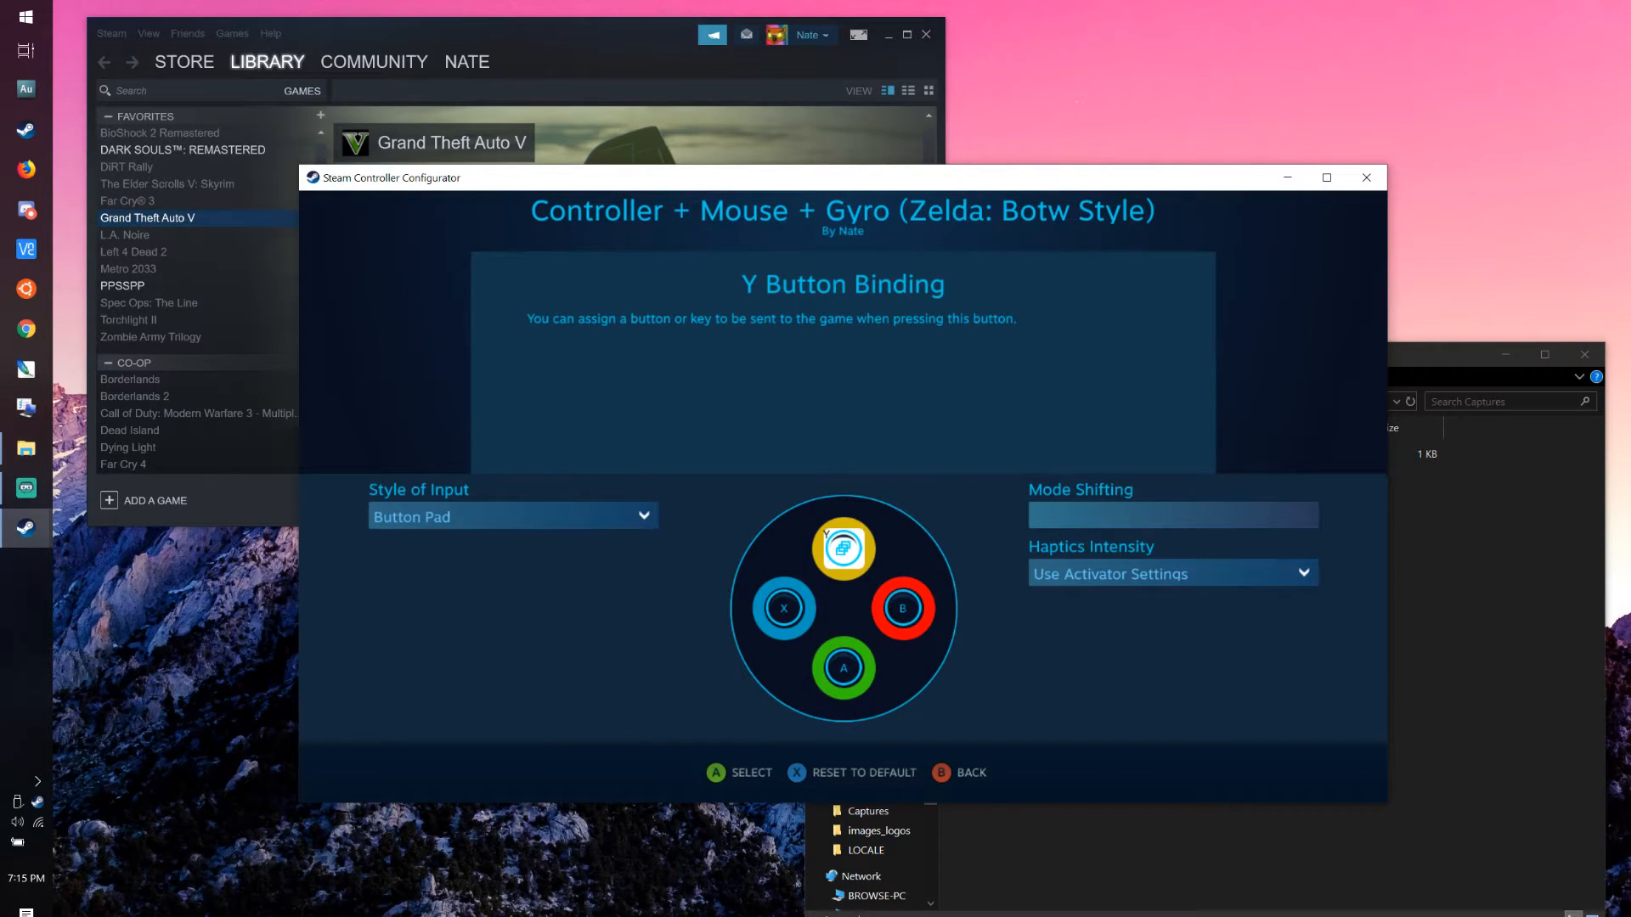
- Open the activator settings of the Vehicle set's Y button and add a second activator
key(Return)
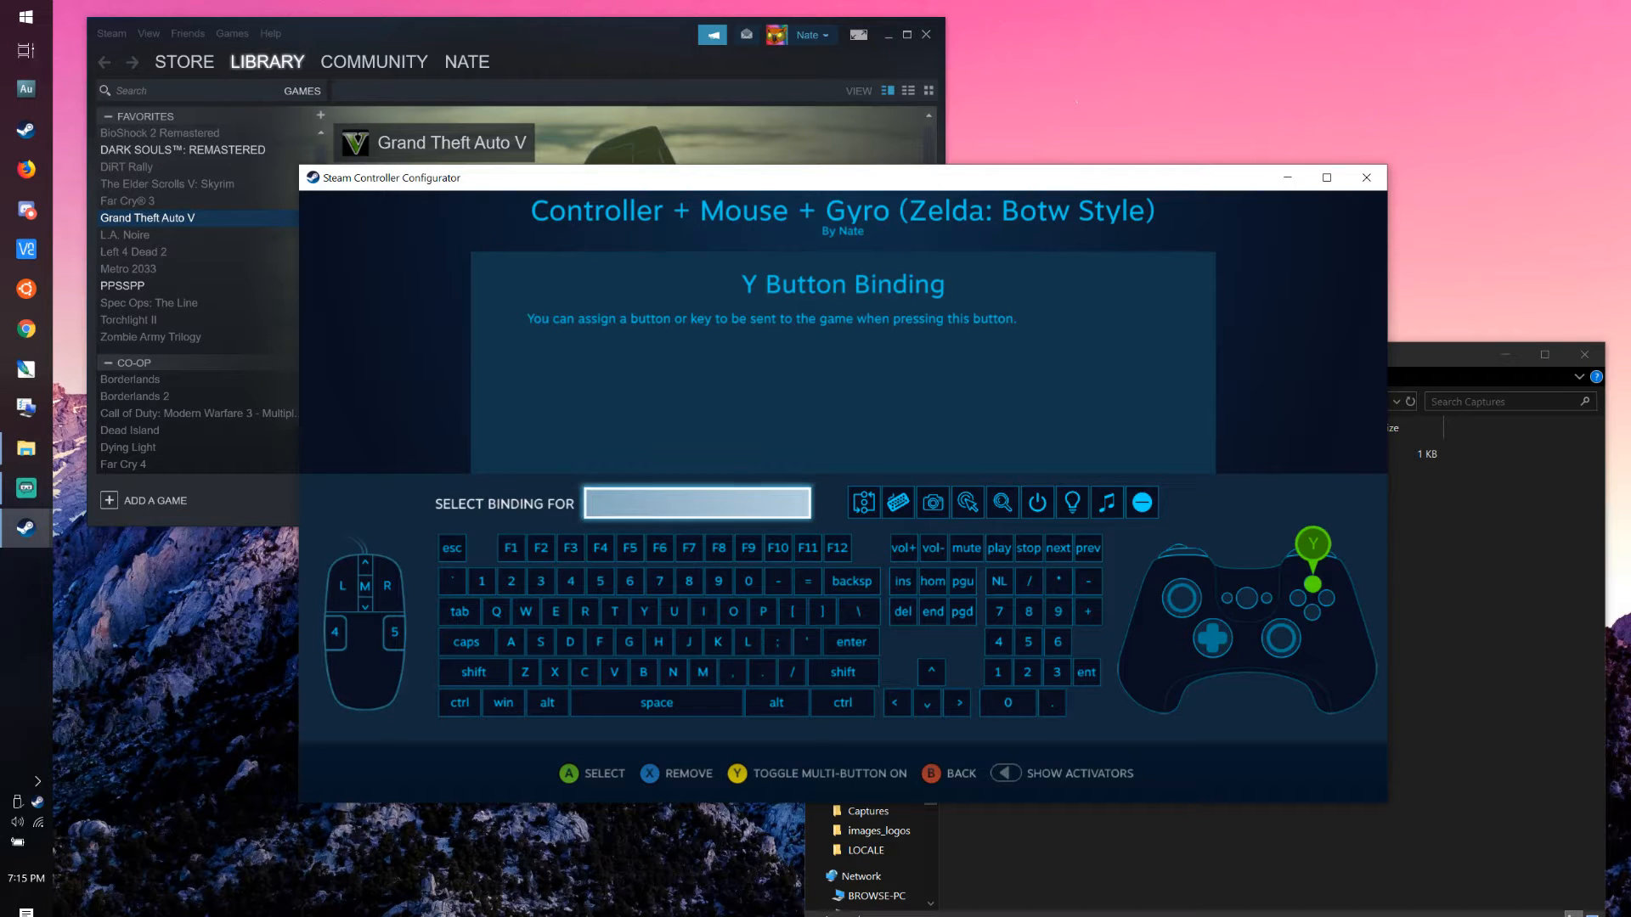
key(Escape)
key(Right)
key(Up)
key(Right)
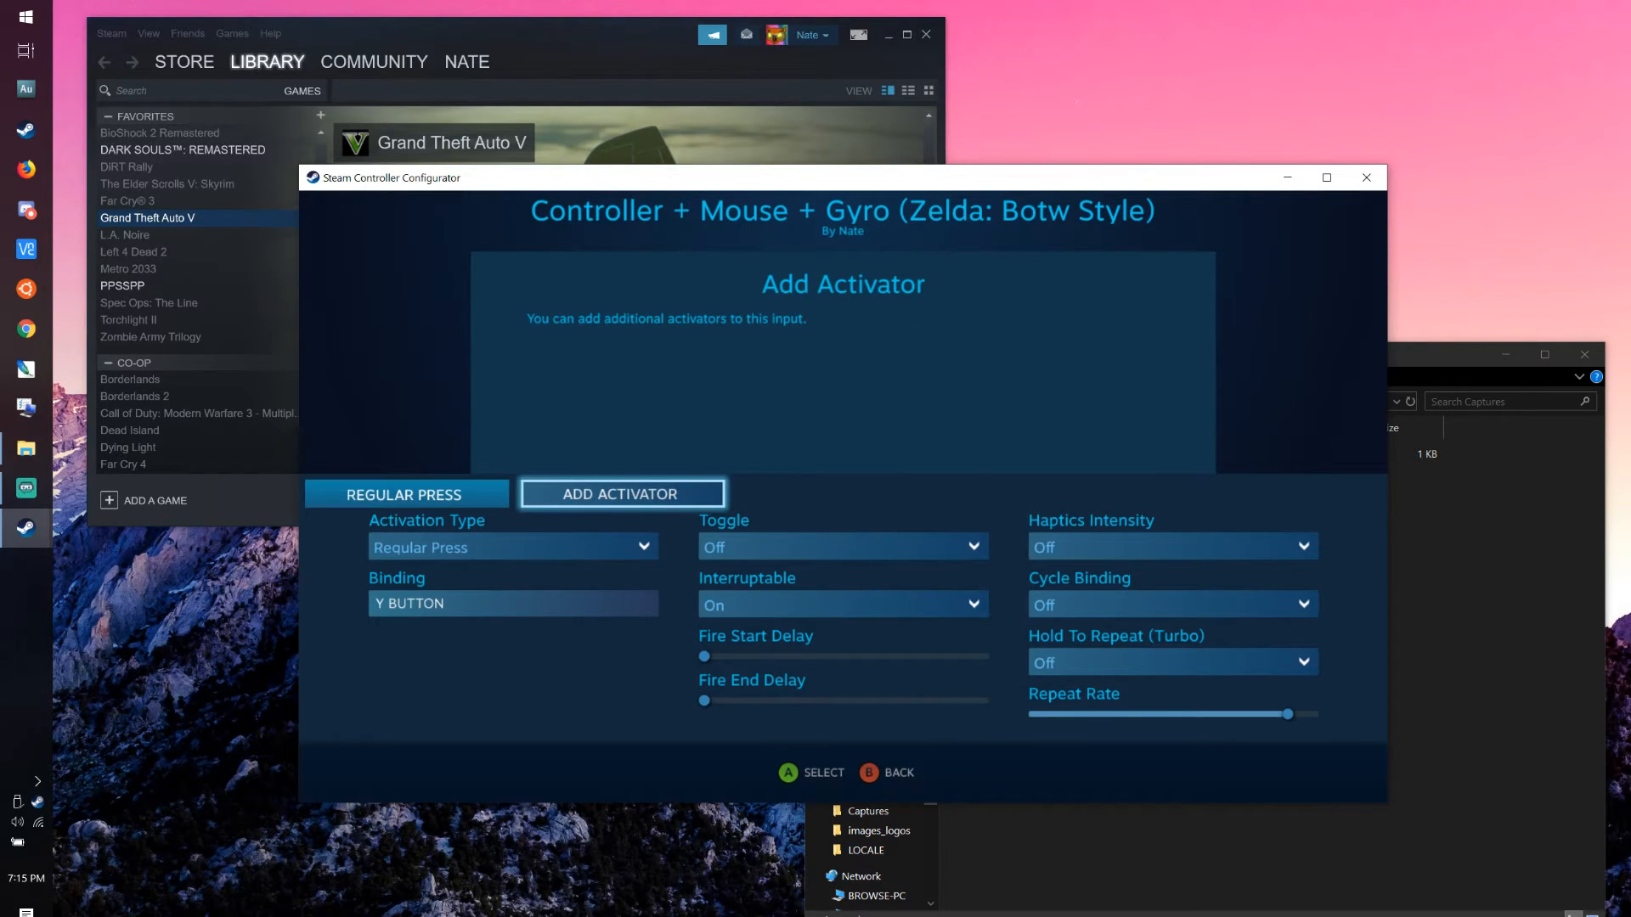
key(Return)
- Set the new activator's activation type to Long Press
key(Down)
key(Up)
key(Return)
key(Down)
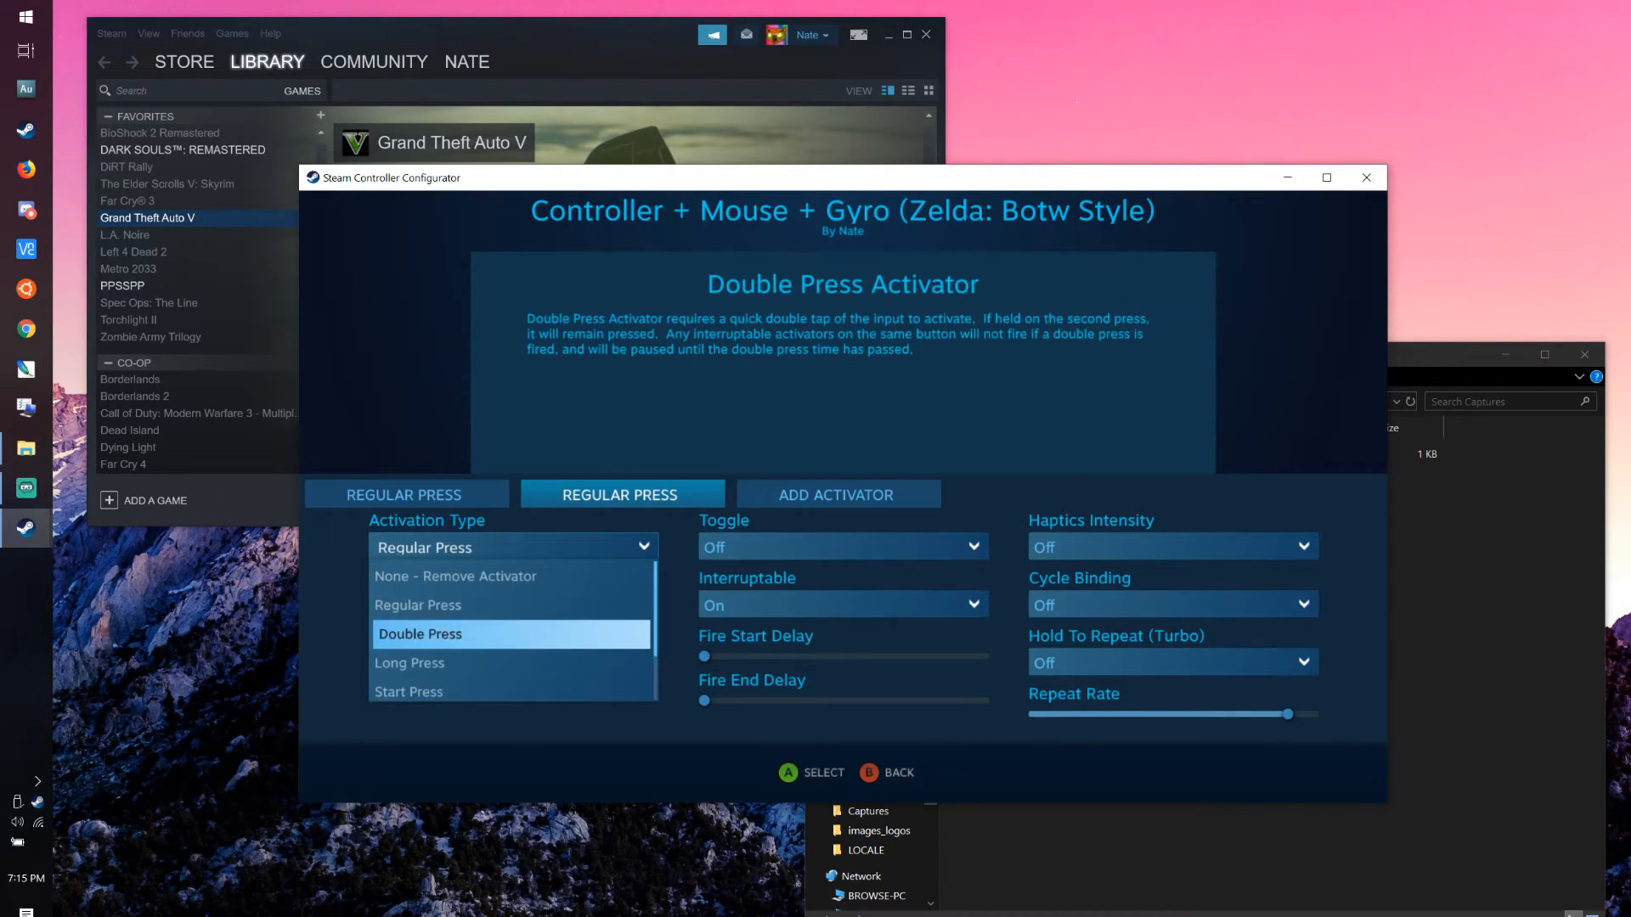
key(Up)
key(Down)
key(Down)
key(Return)
- Open the long press's binding and choose the Change Action Set option for it
key(Down)
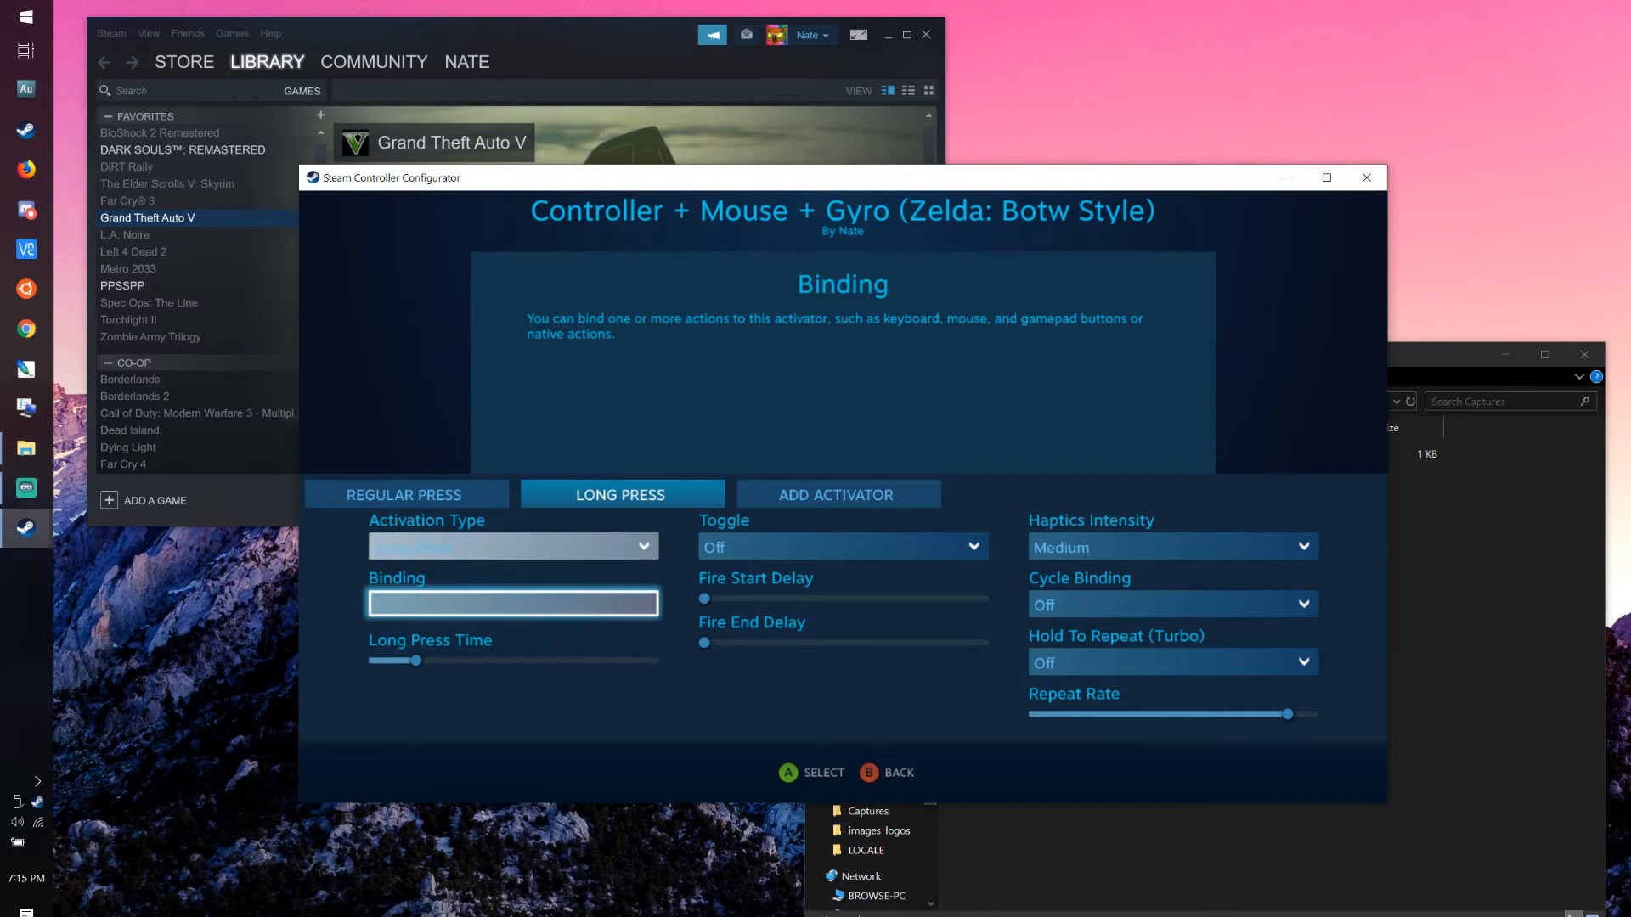
key(Return)
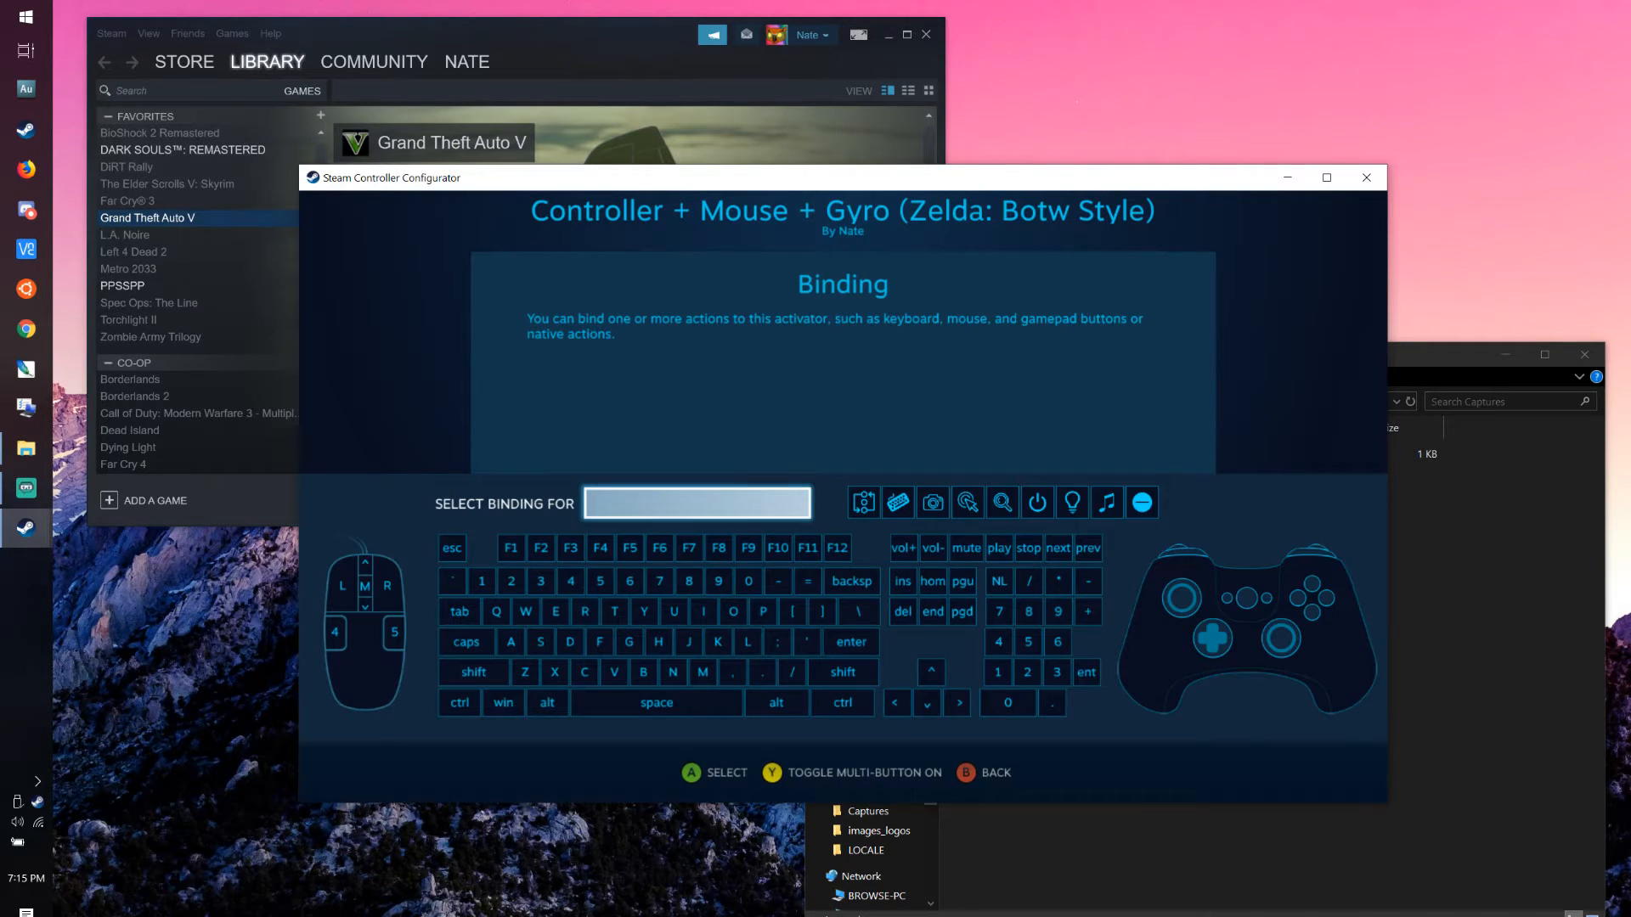
key(Right)
key(Return)
key(Return)
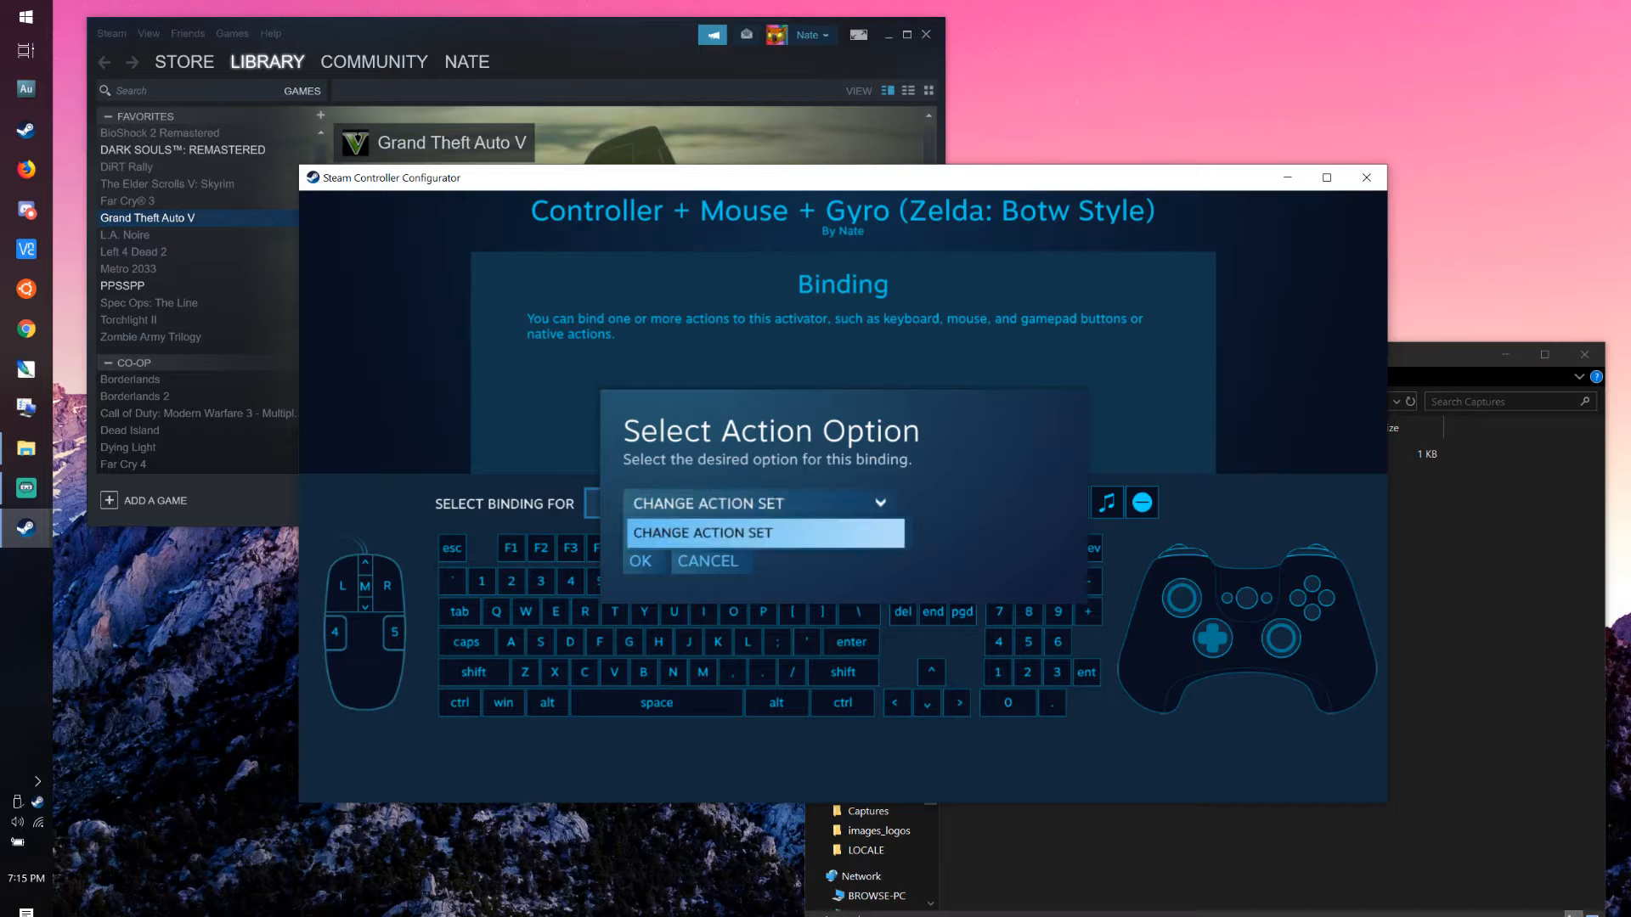
key(Return)
key(Down)
key(Return)
- Set Default as the action set the Y button's long press changes to, and return to the Vehicle overview
key(Down)
key(Up)
key(Return)
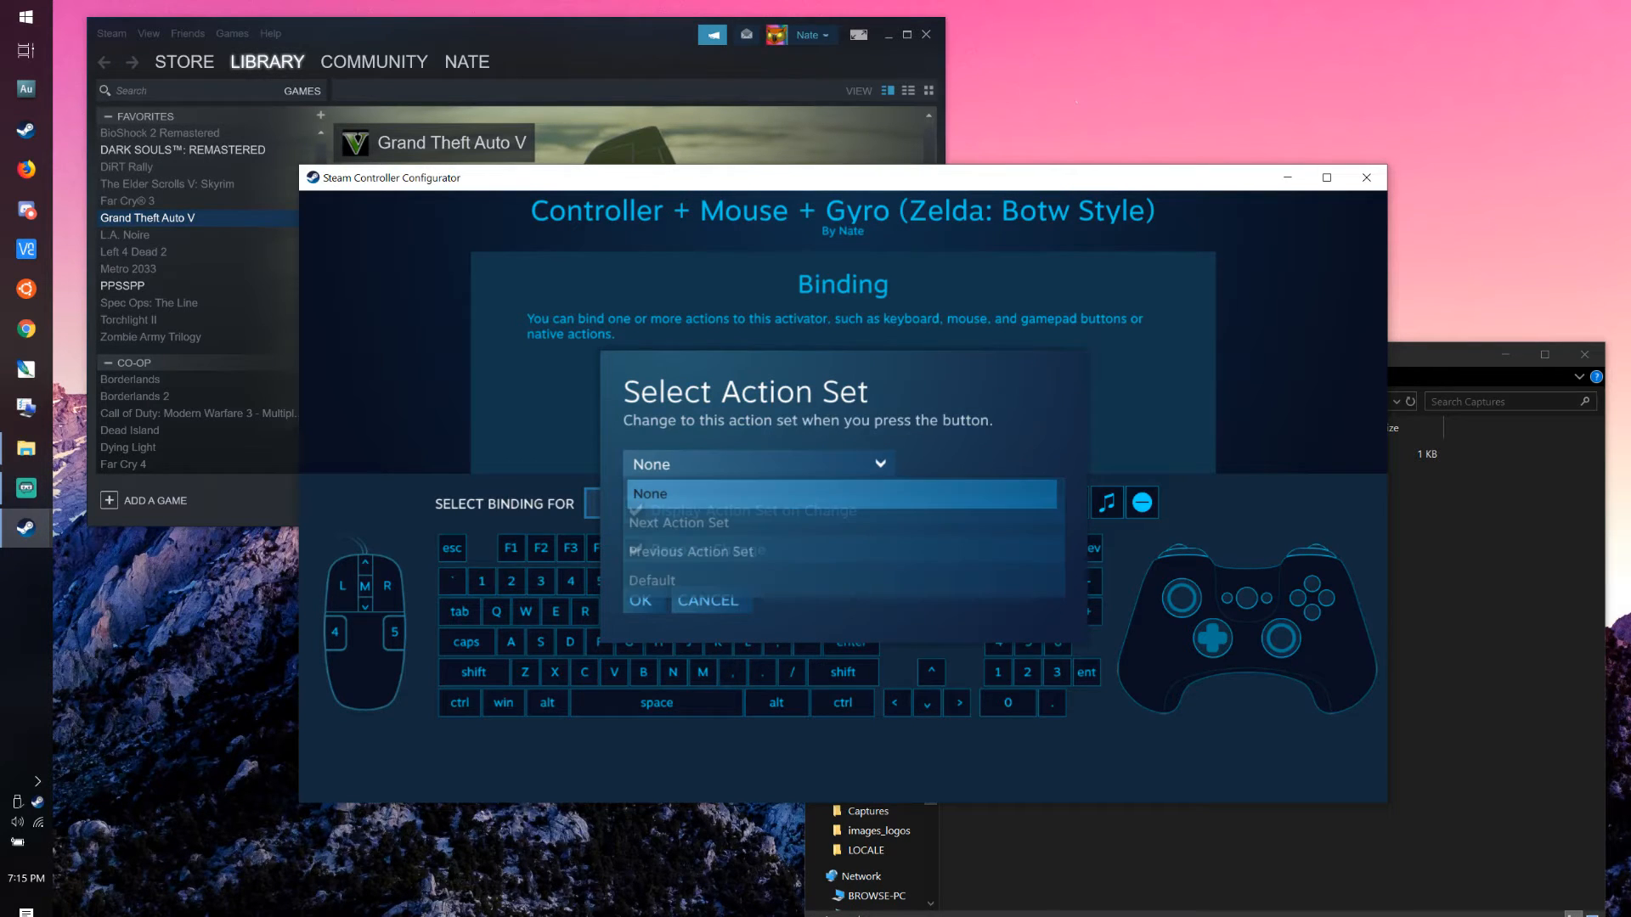
key(Down)
key(Down)
key(Down)
key(Return)
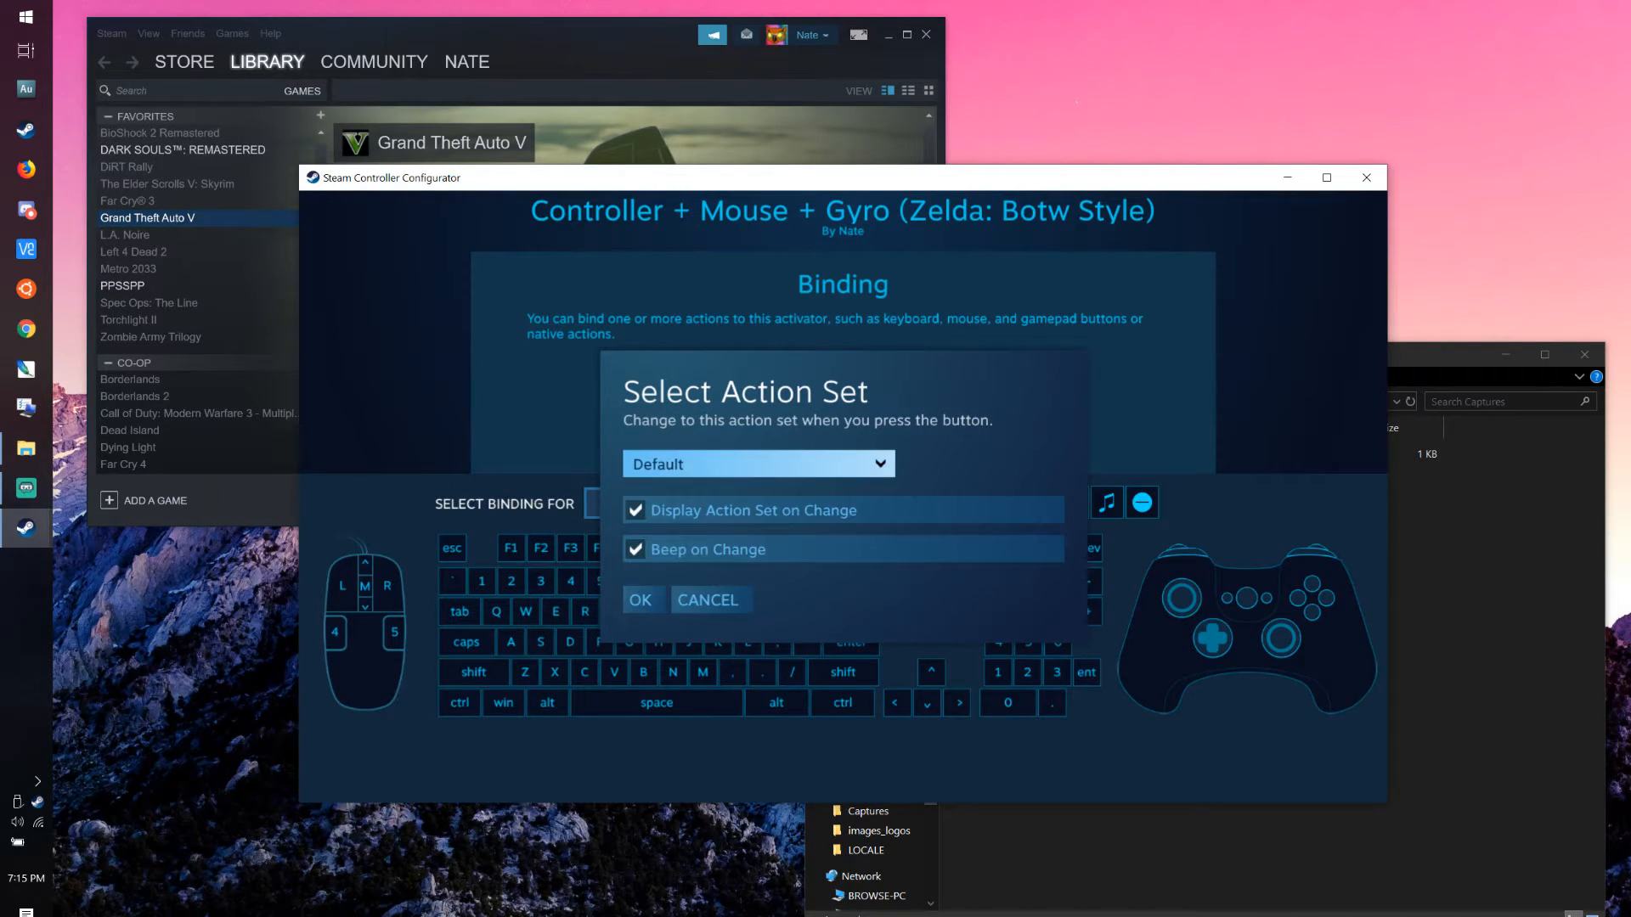
key(Down)
key(Down)
key(Return)
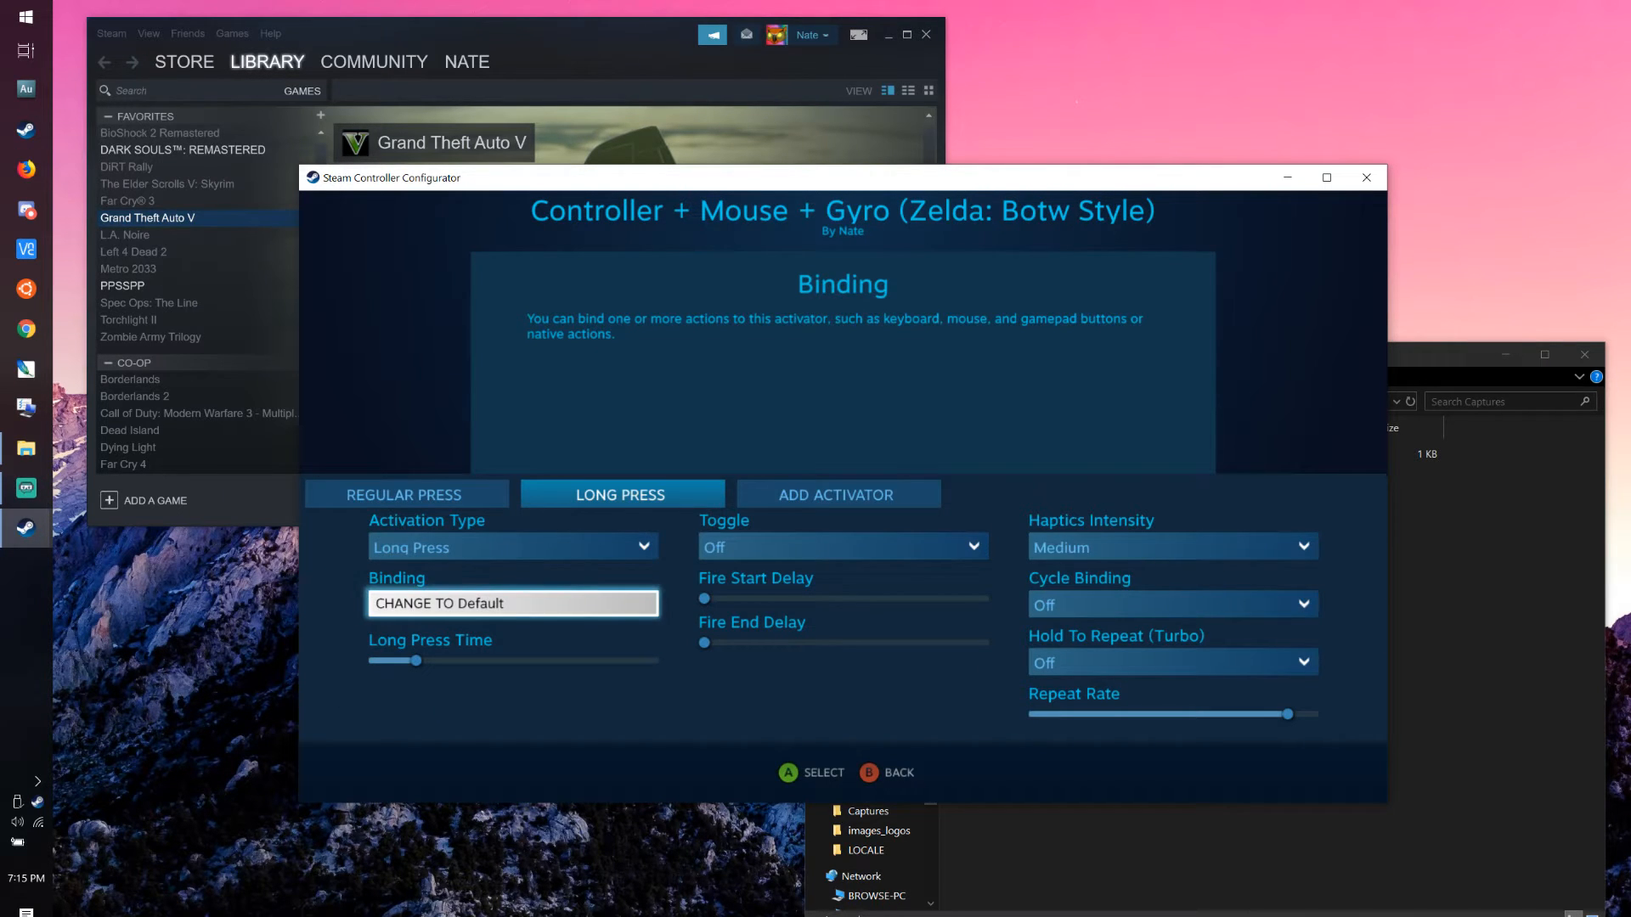
key(Escape)
key(Escape)
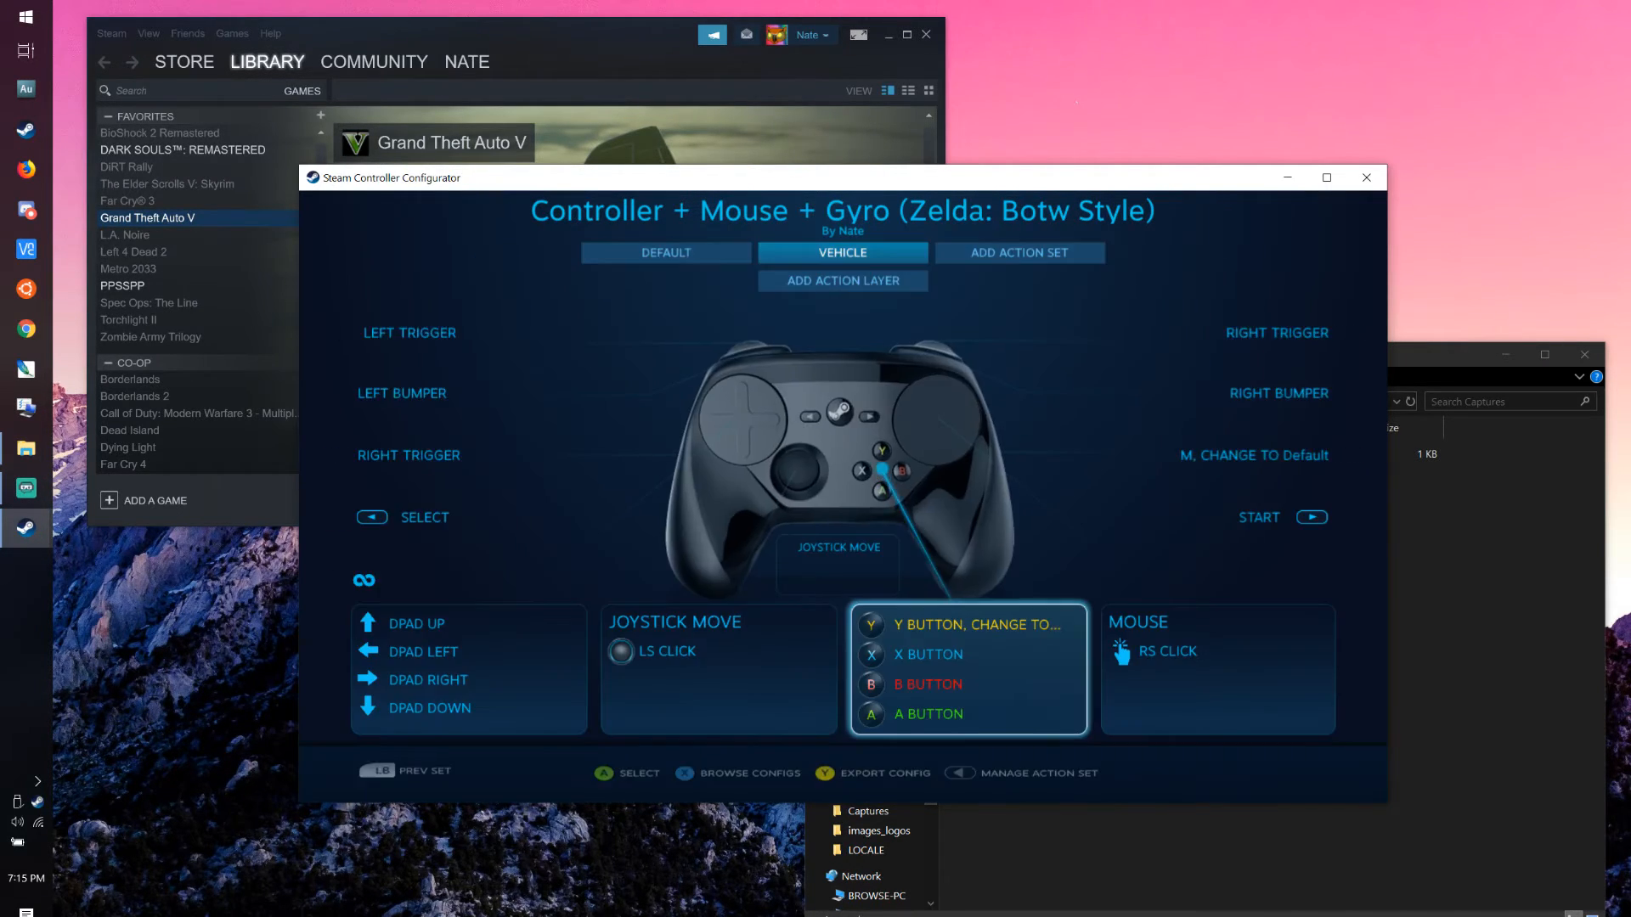
- Switch to the Default action set and back to Vehicle to compare their Y button bindings
key(Up)
key(Up)
key(Right)
key(Left)
key(Left)
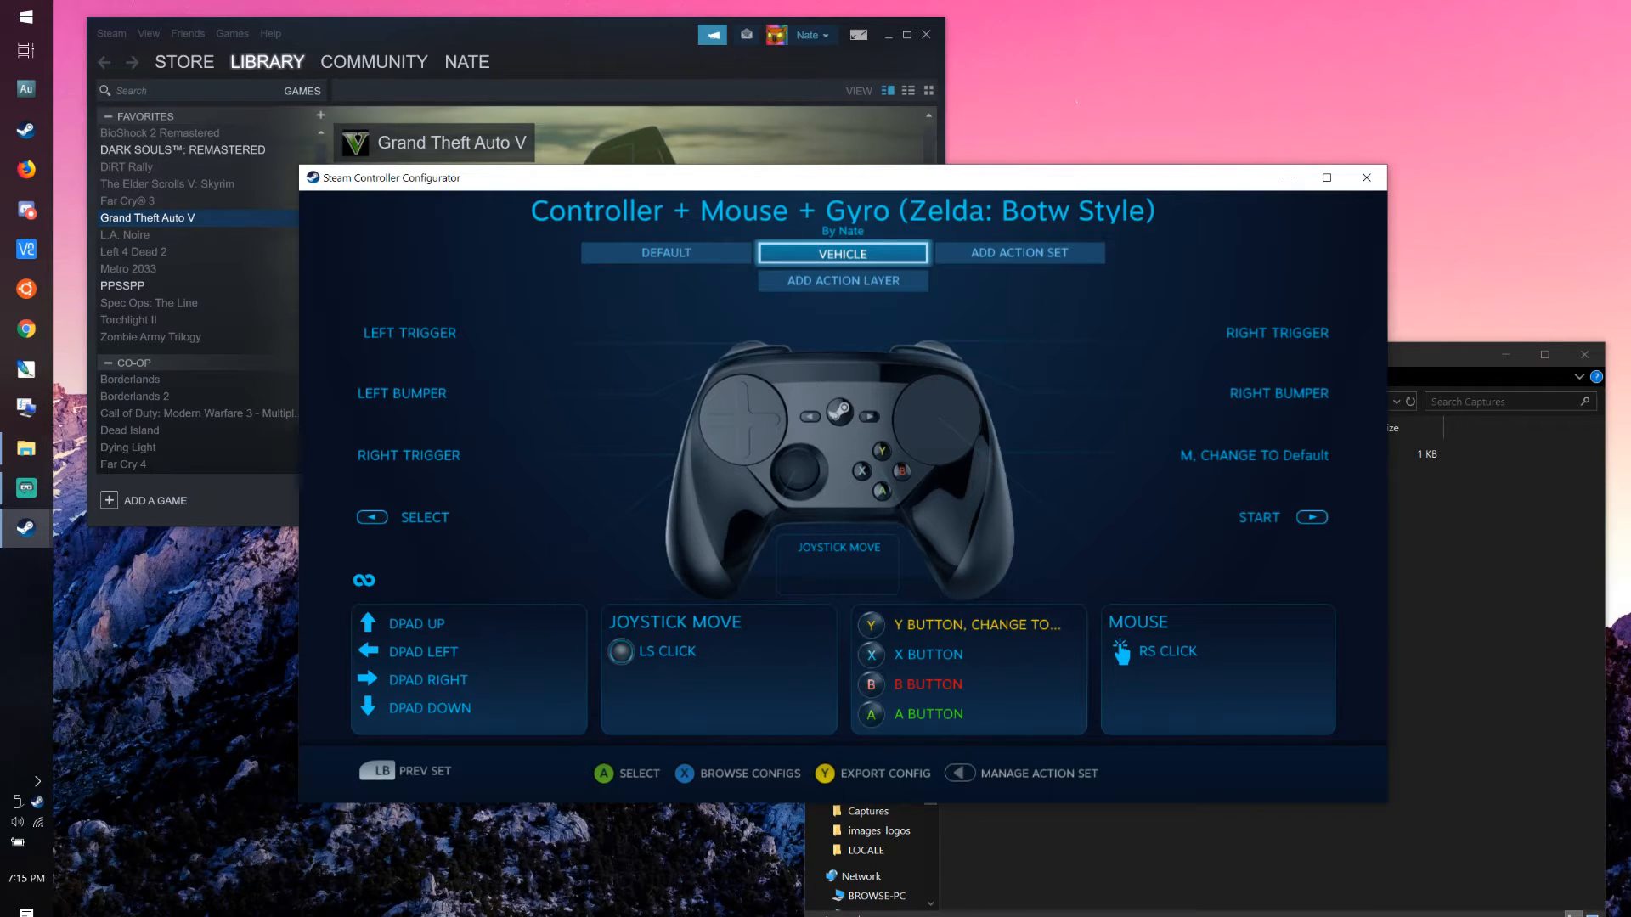
key(Return)
key(Right)
key(Return)
key(Left)
key(Return)
key(Right)
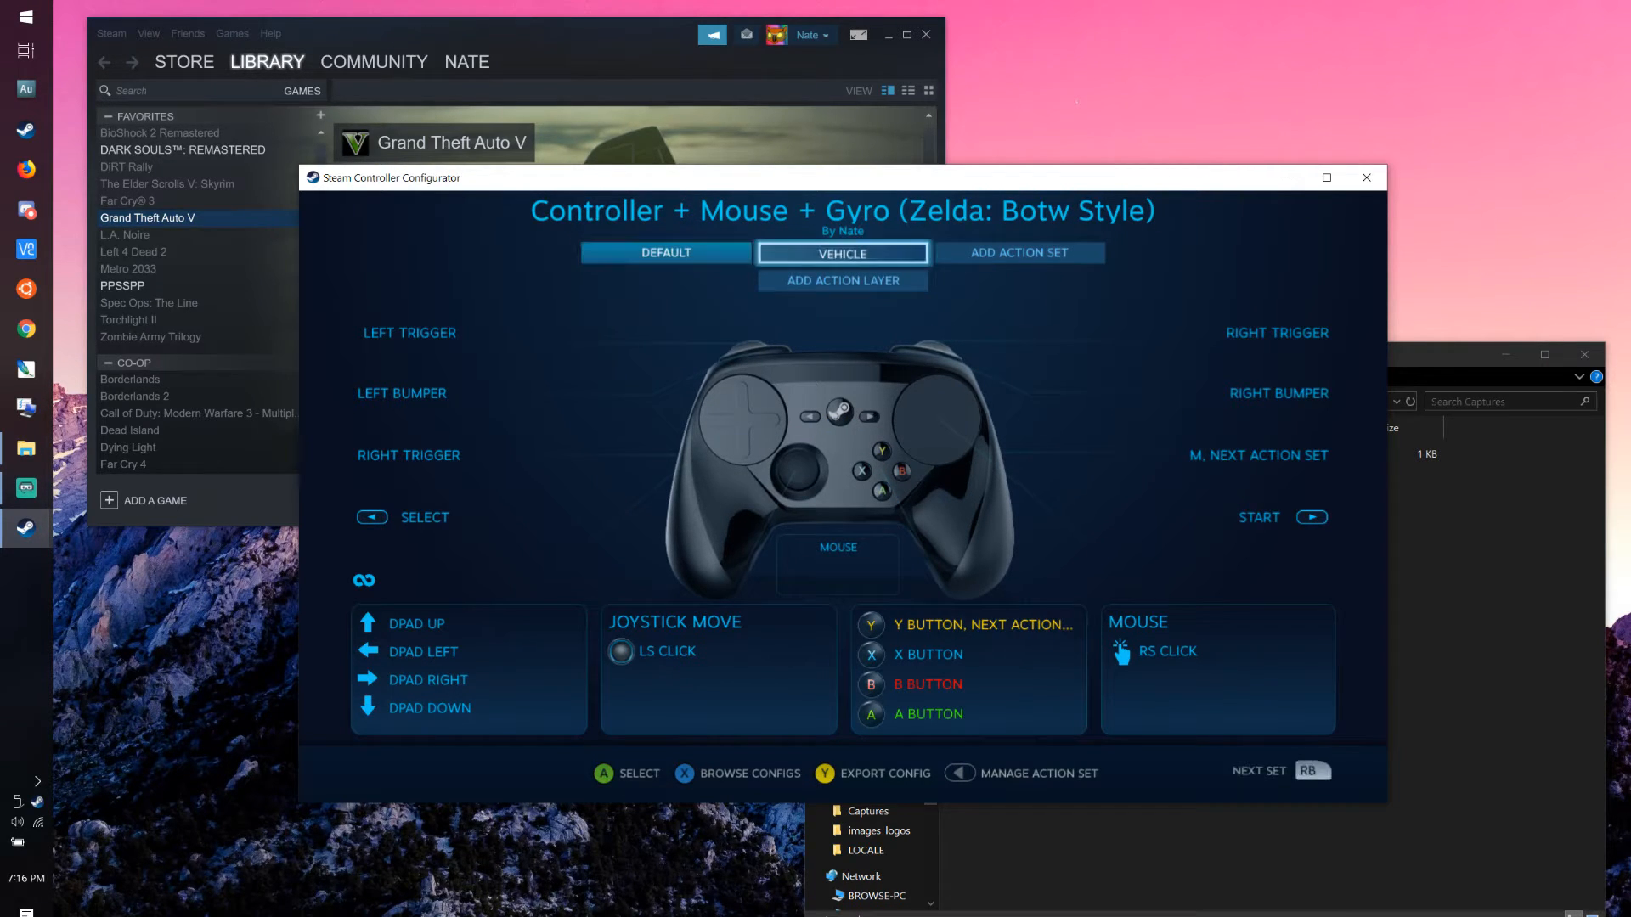
key(Return)
- Look over the Vehicle set's right grip and gyro bindings and the row of action sets
key(Down)
key(Down)
key(Left)
key(Right)
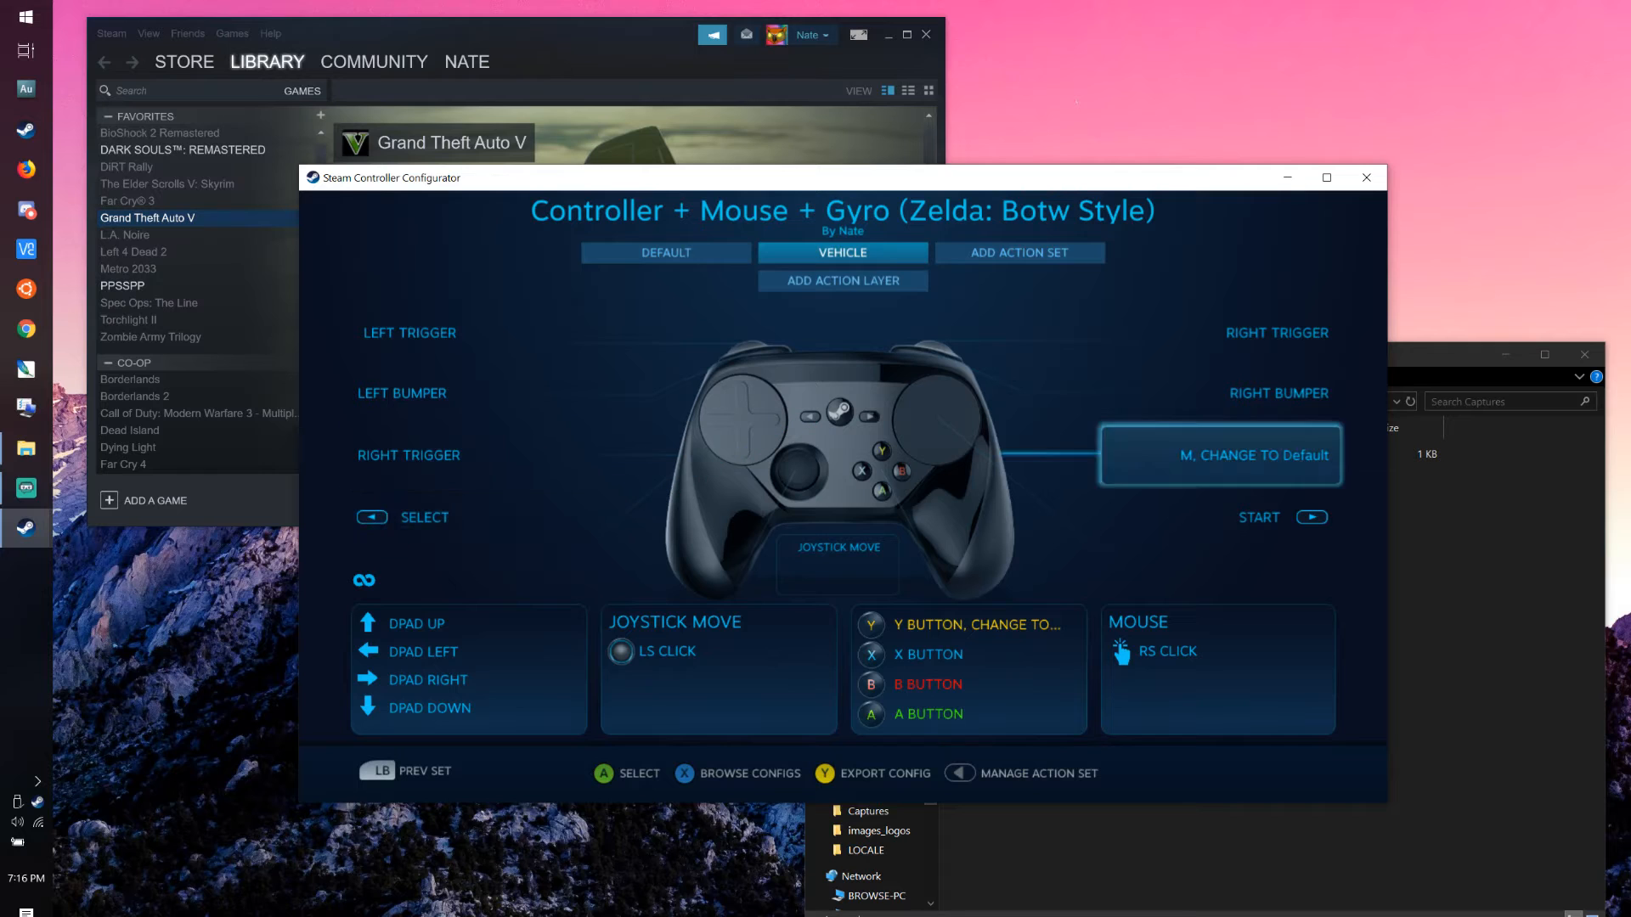
key(Up)
key(Down)
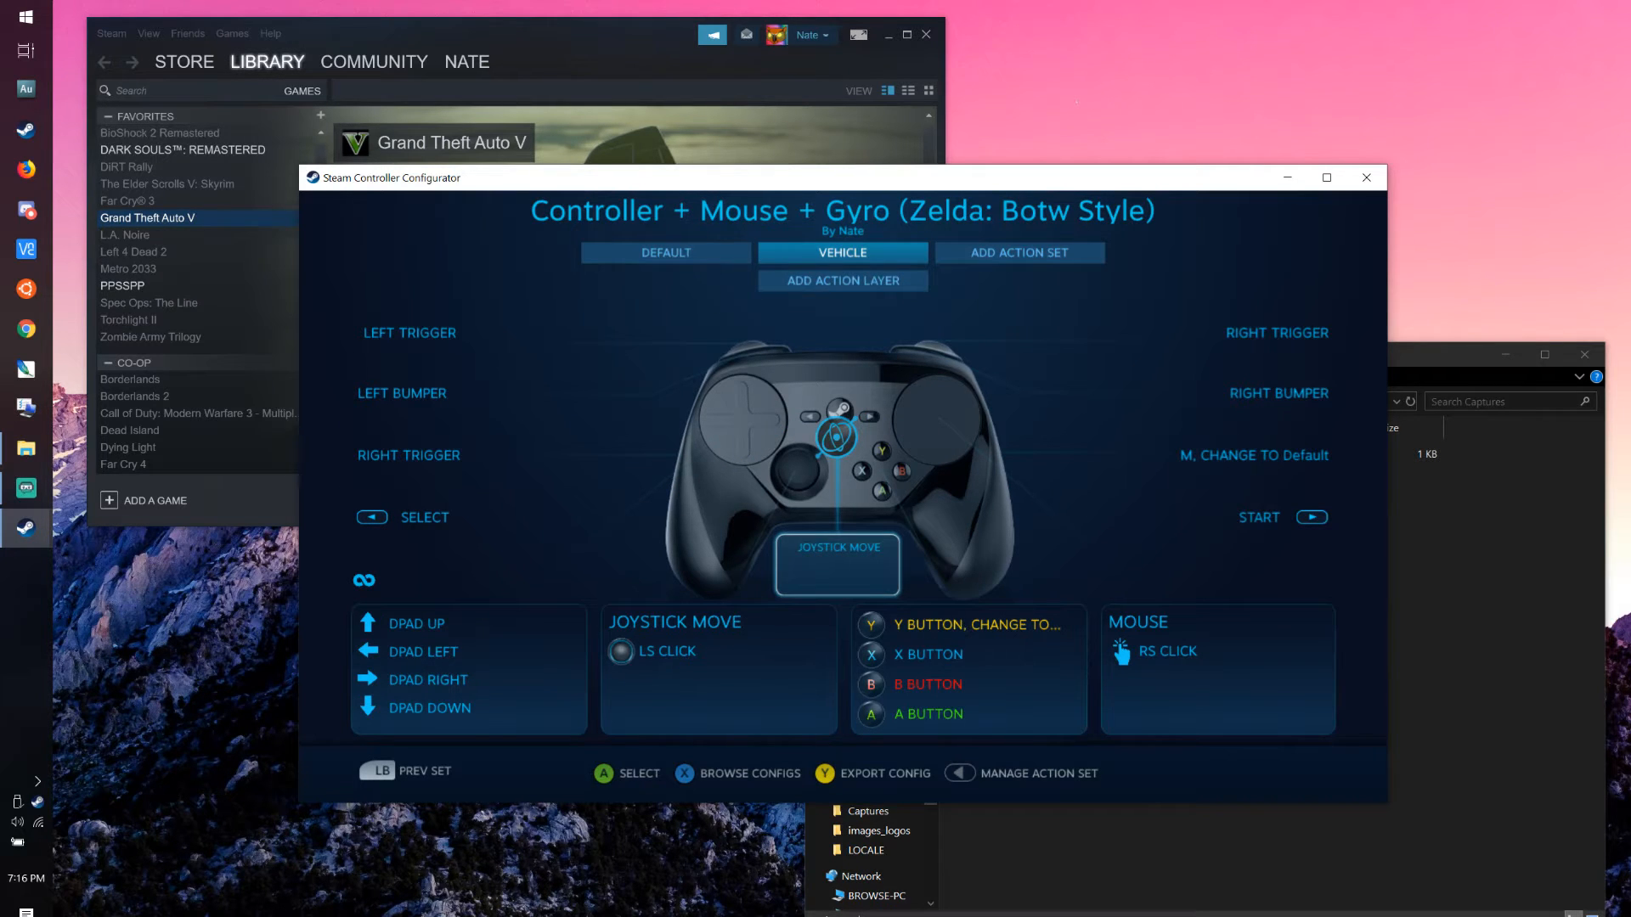
key(Up)
key(Right)
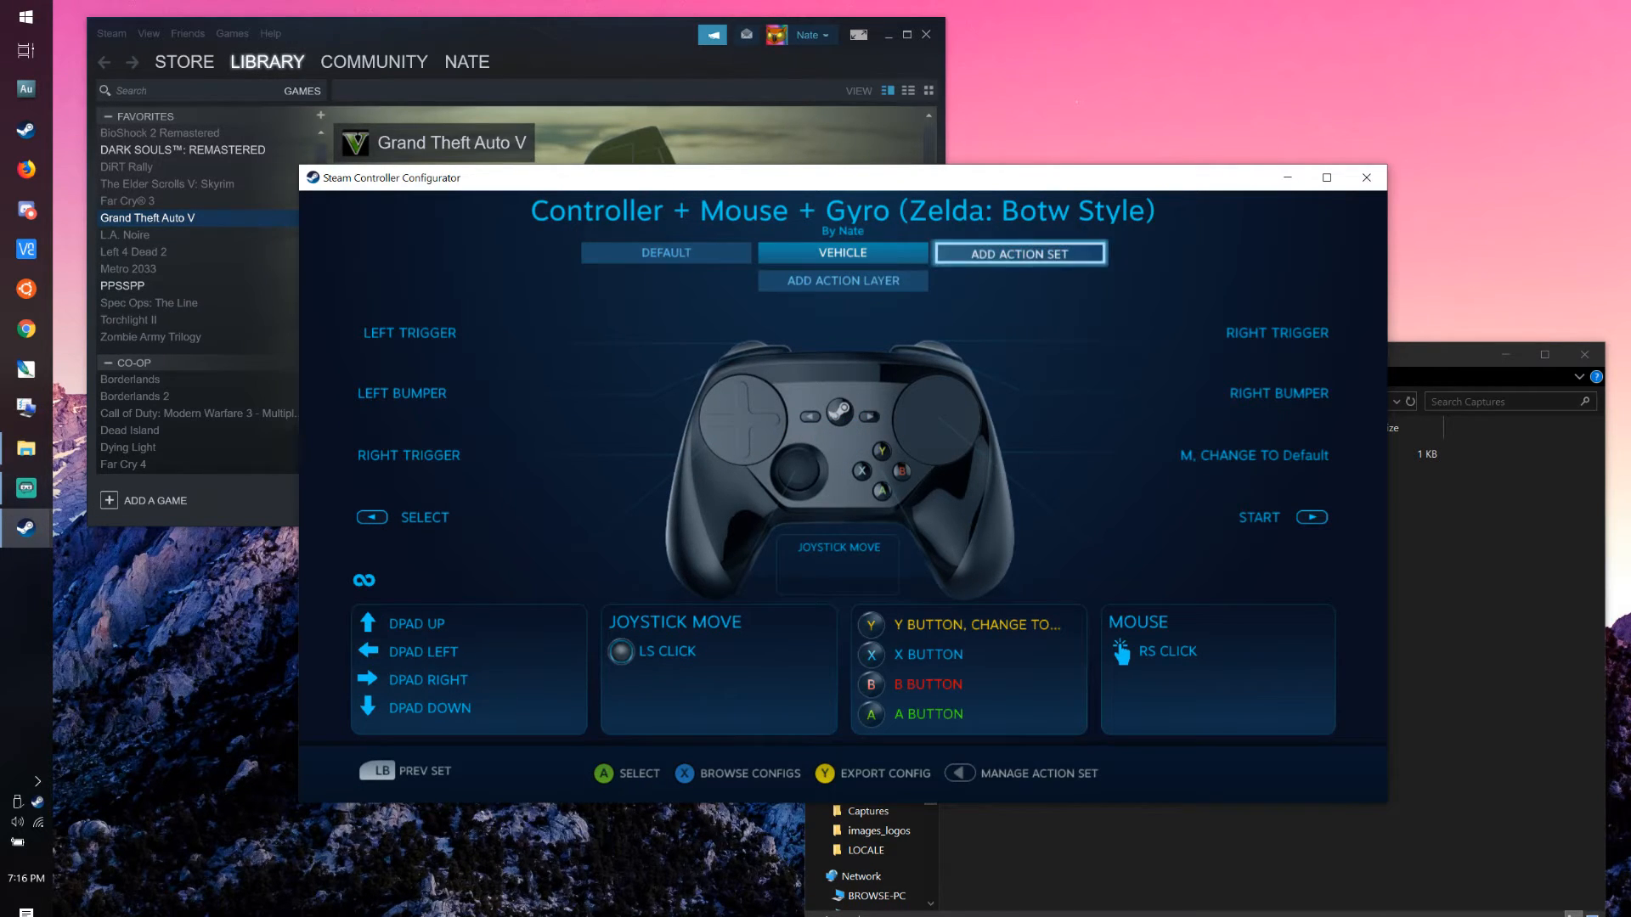
key(Left)
key(Left)
key(Right)
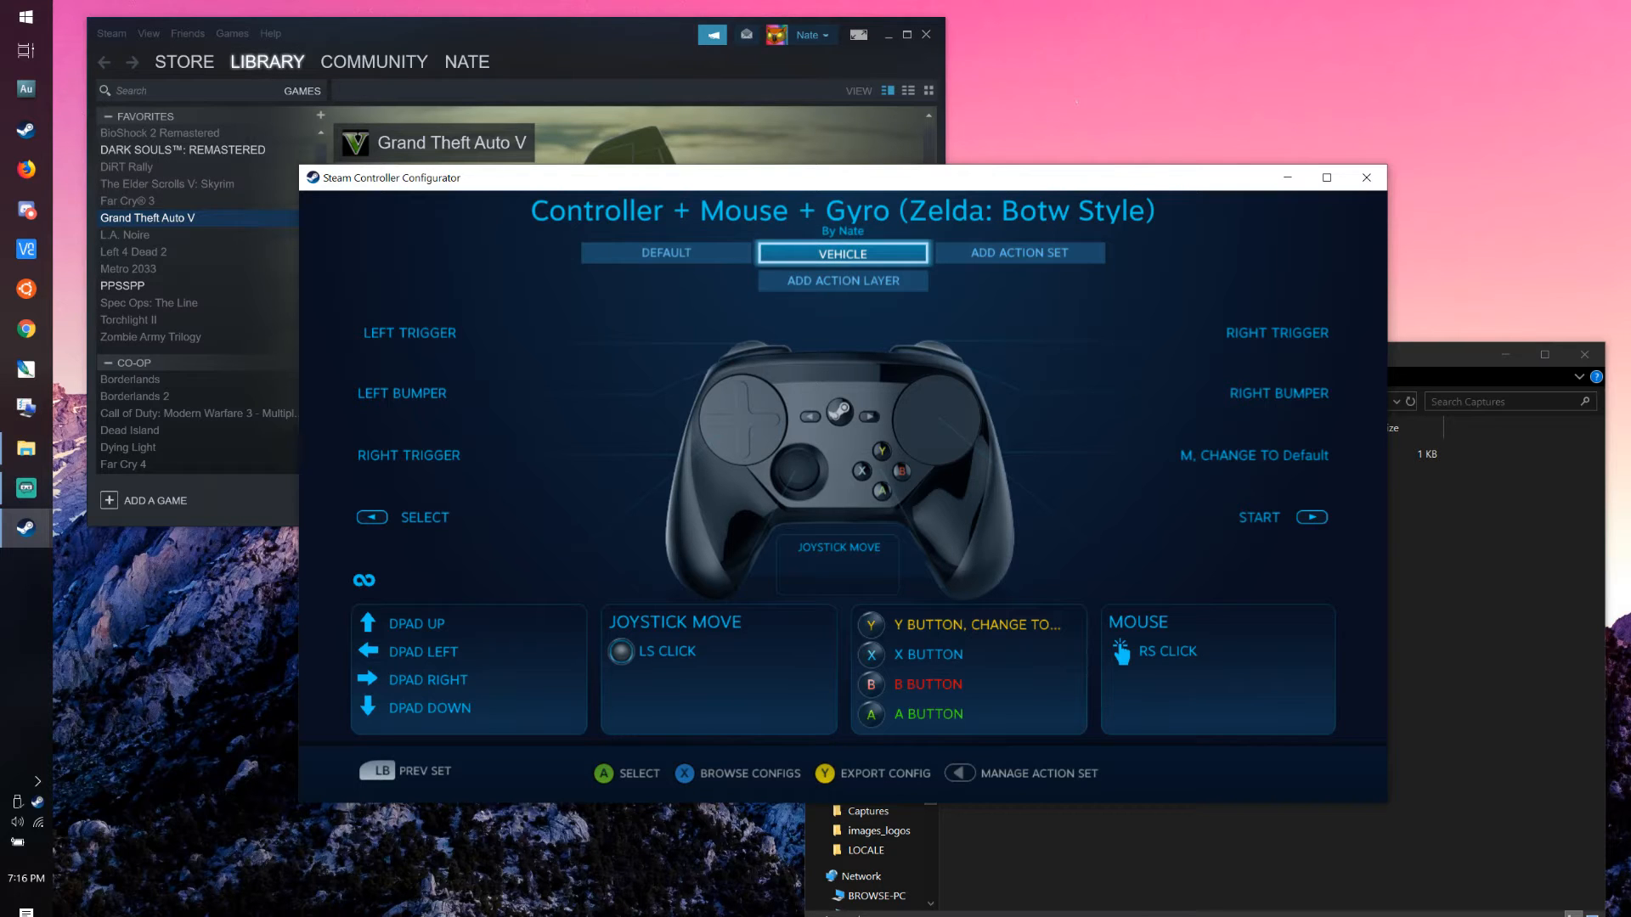
- Reopen the Vehicle set's Y button and review its Regular Press activator settings
key(Down)
key(Down)
key(Down)
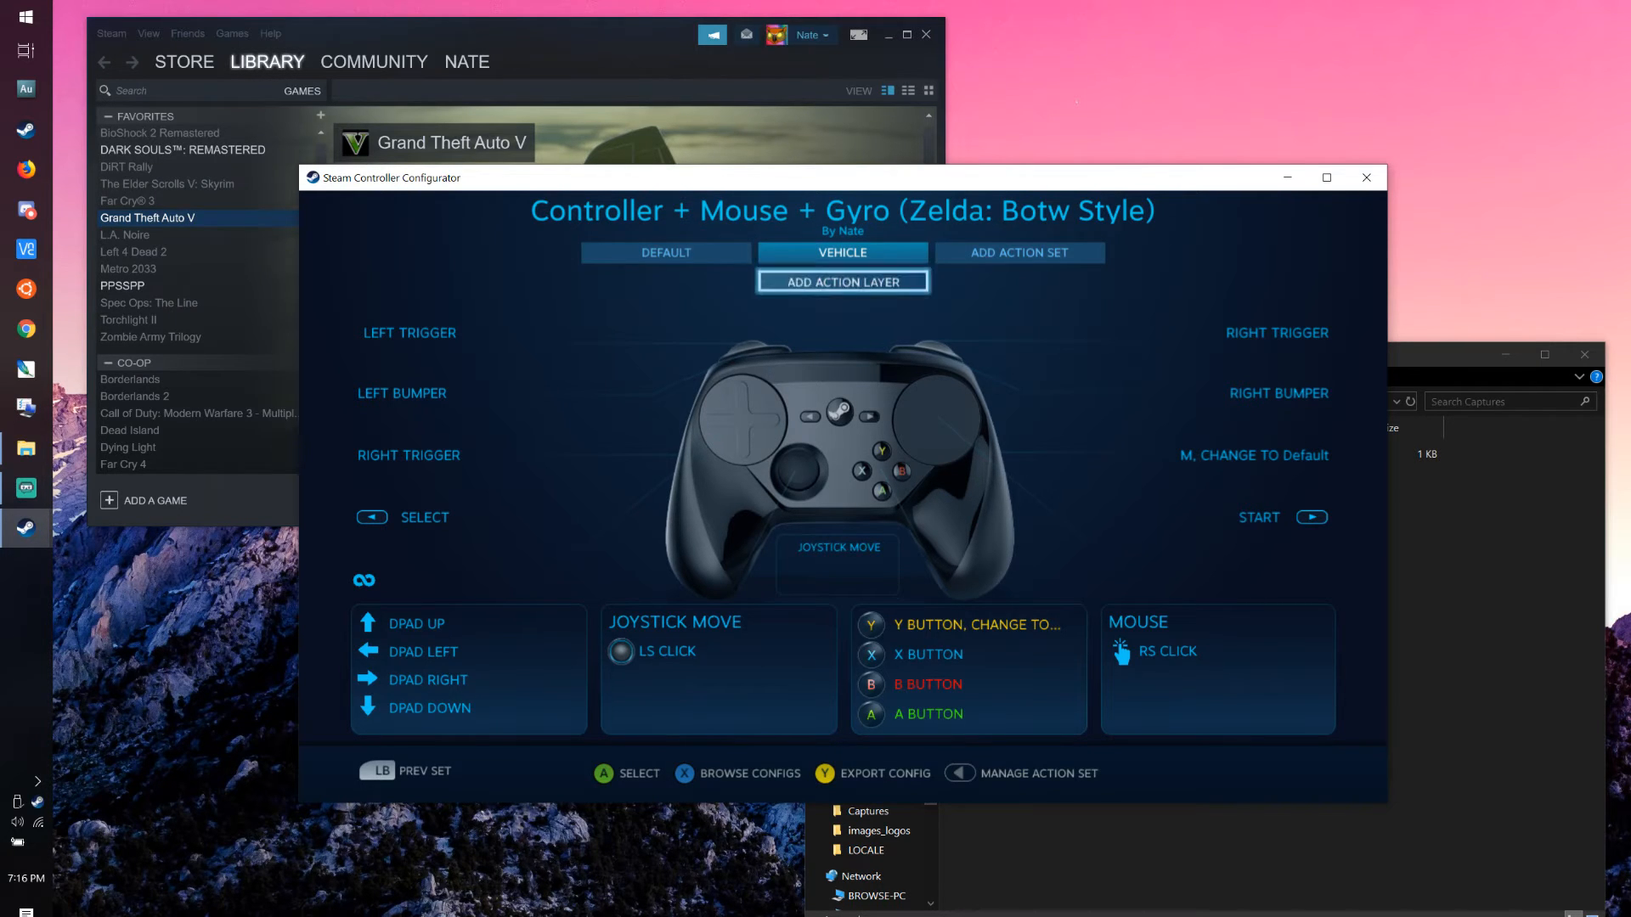
key(Return)
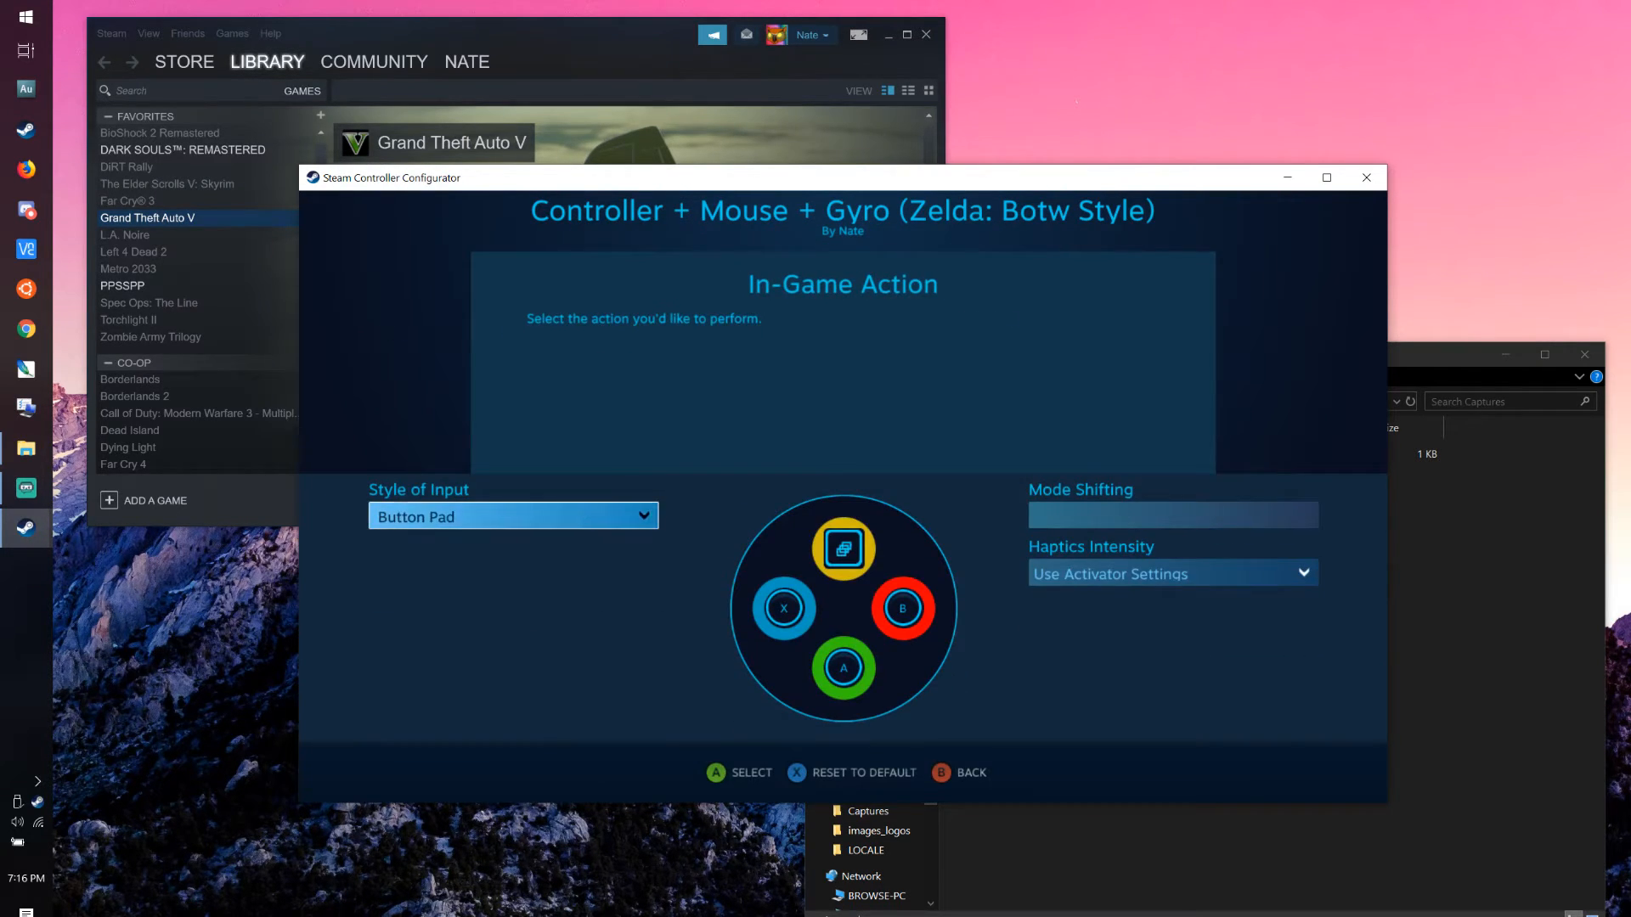
key(Right)
key(Up)
key(Return)
key(Right)
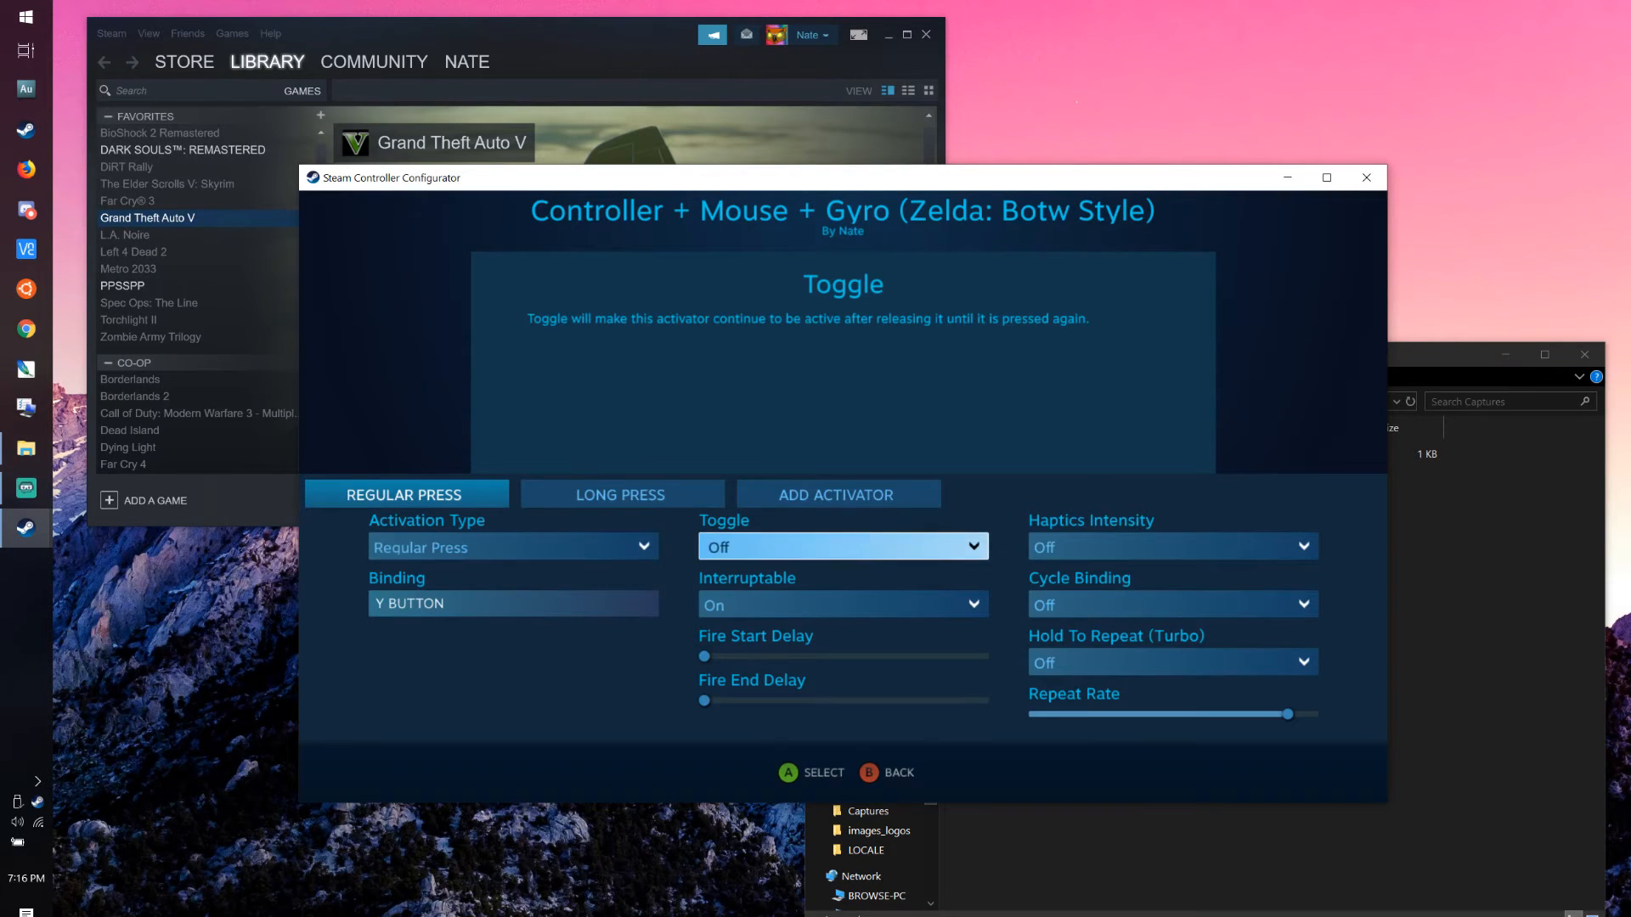
key(Left)
key(Right)
key(Up)
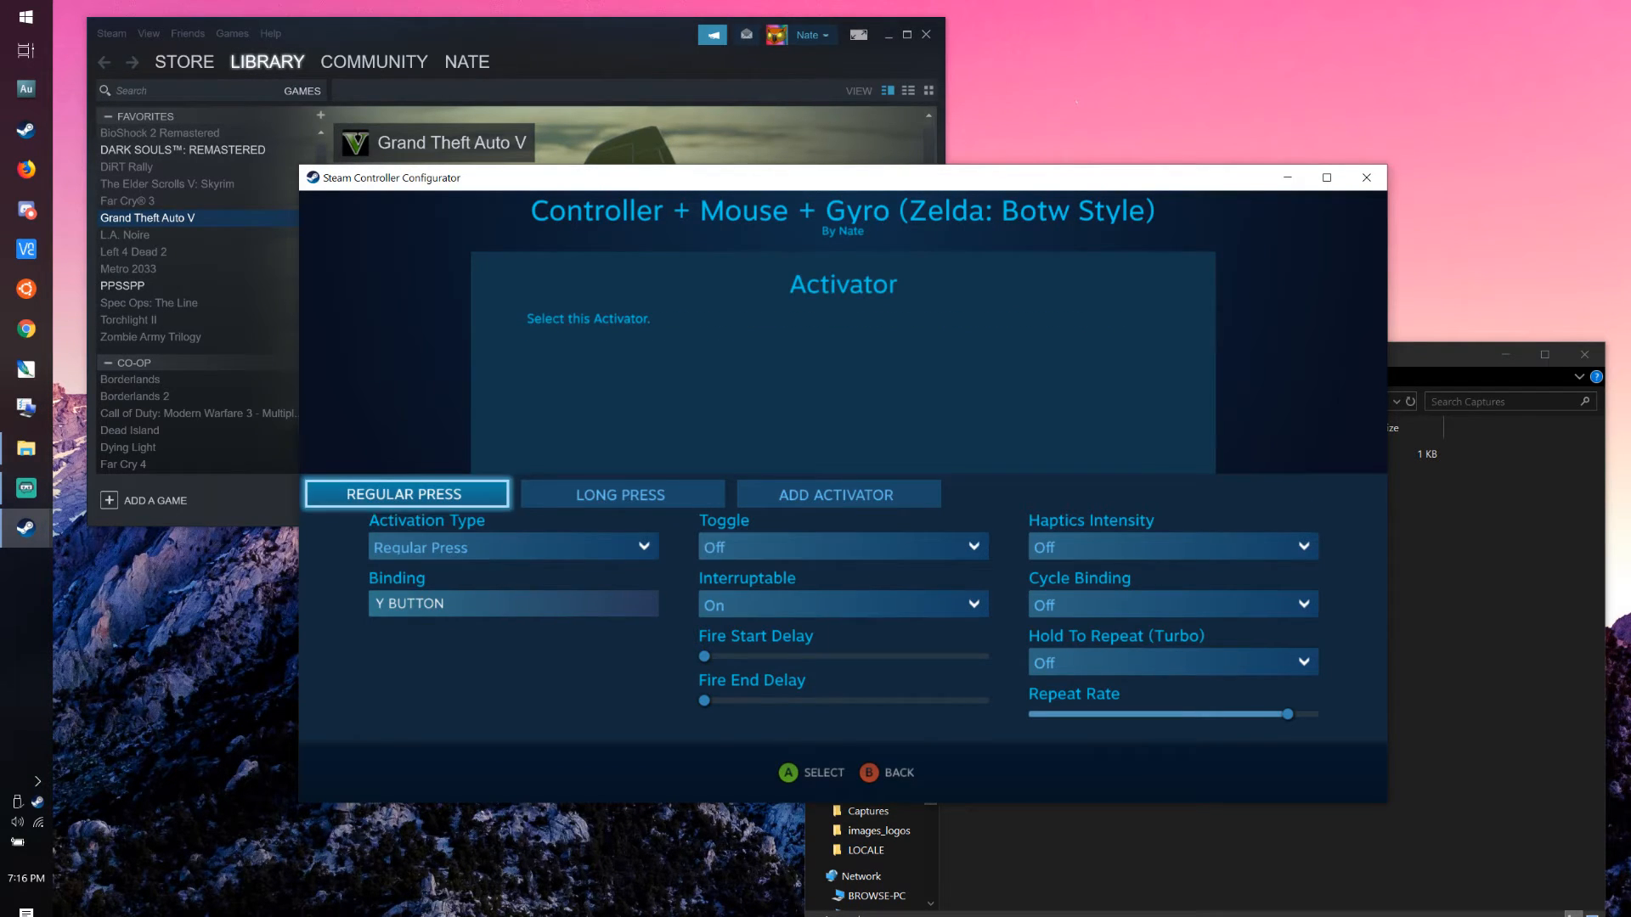
- Check the Long Press activator's Change Action Set binding without altering it, and return to the Vehicle overview
key(Right)
key(Return)
key(Down)
key(Return)
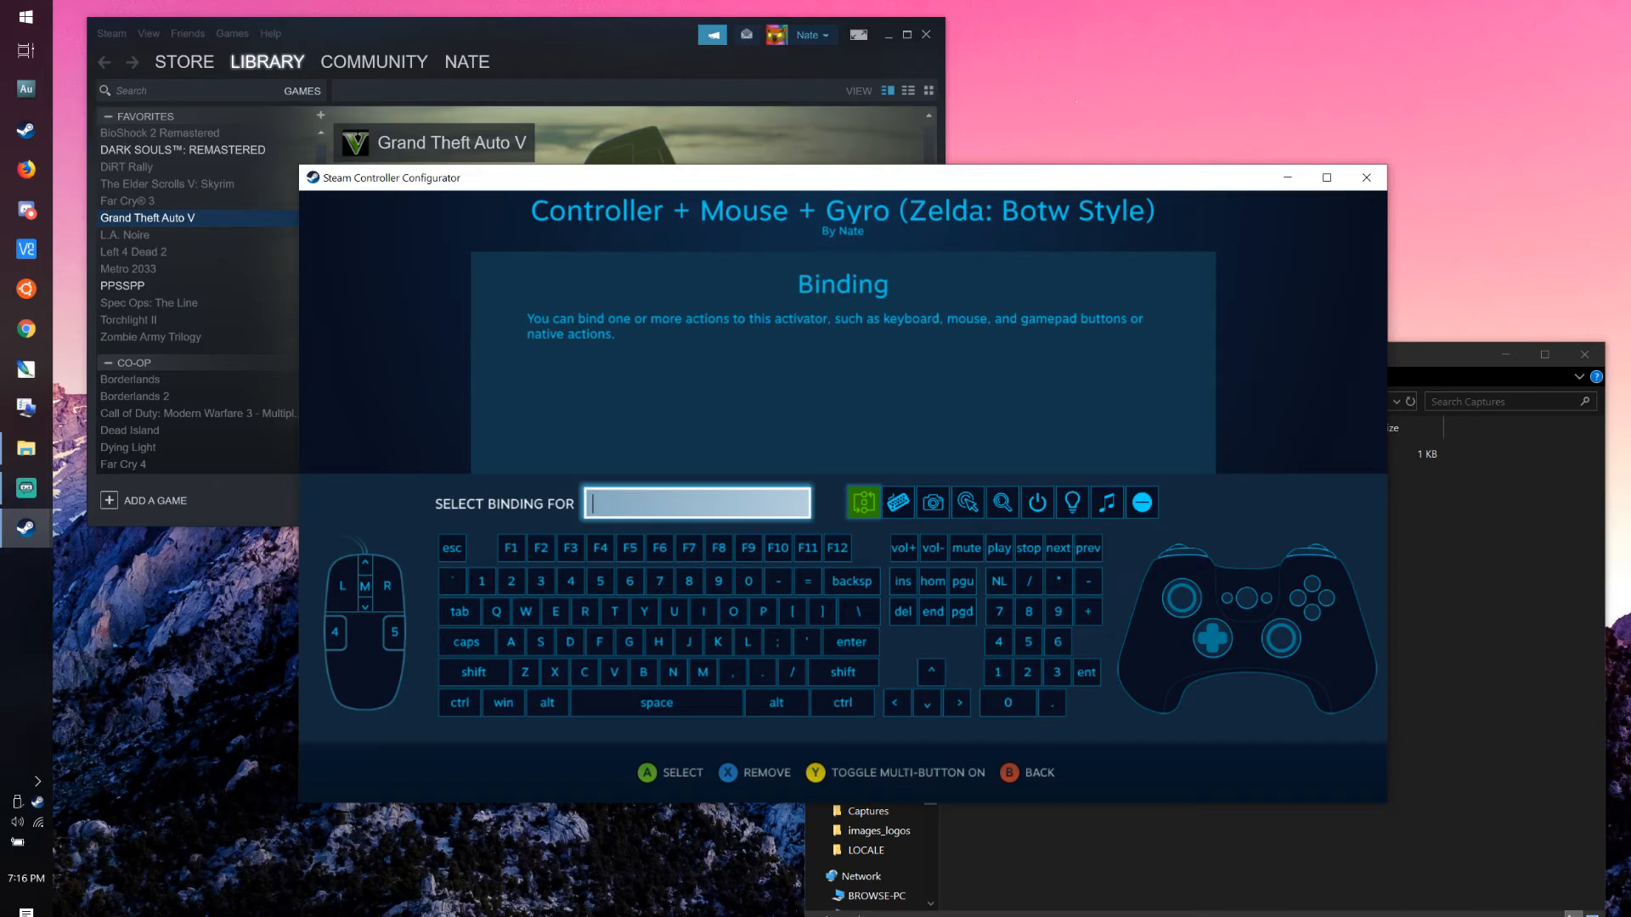
key(Return)
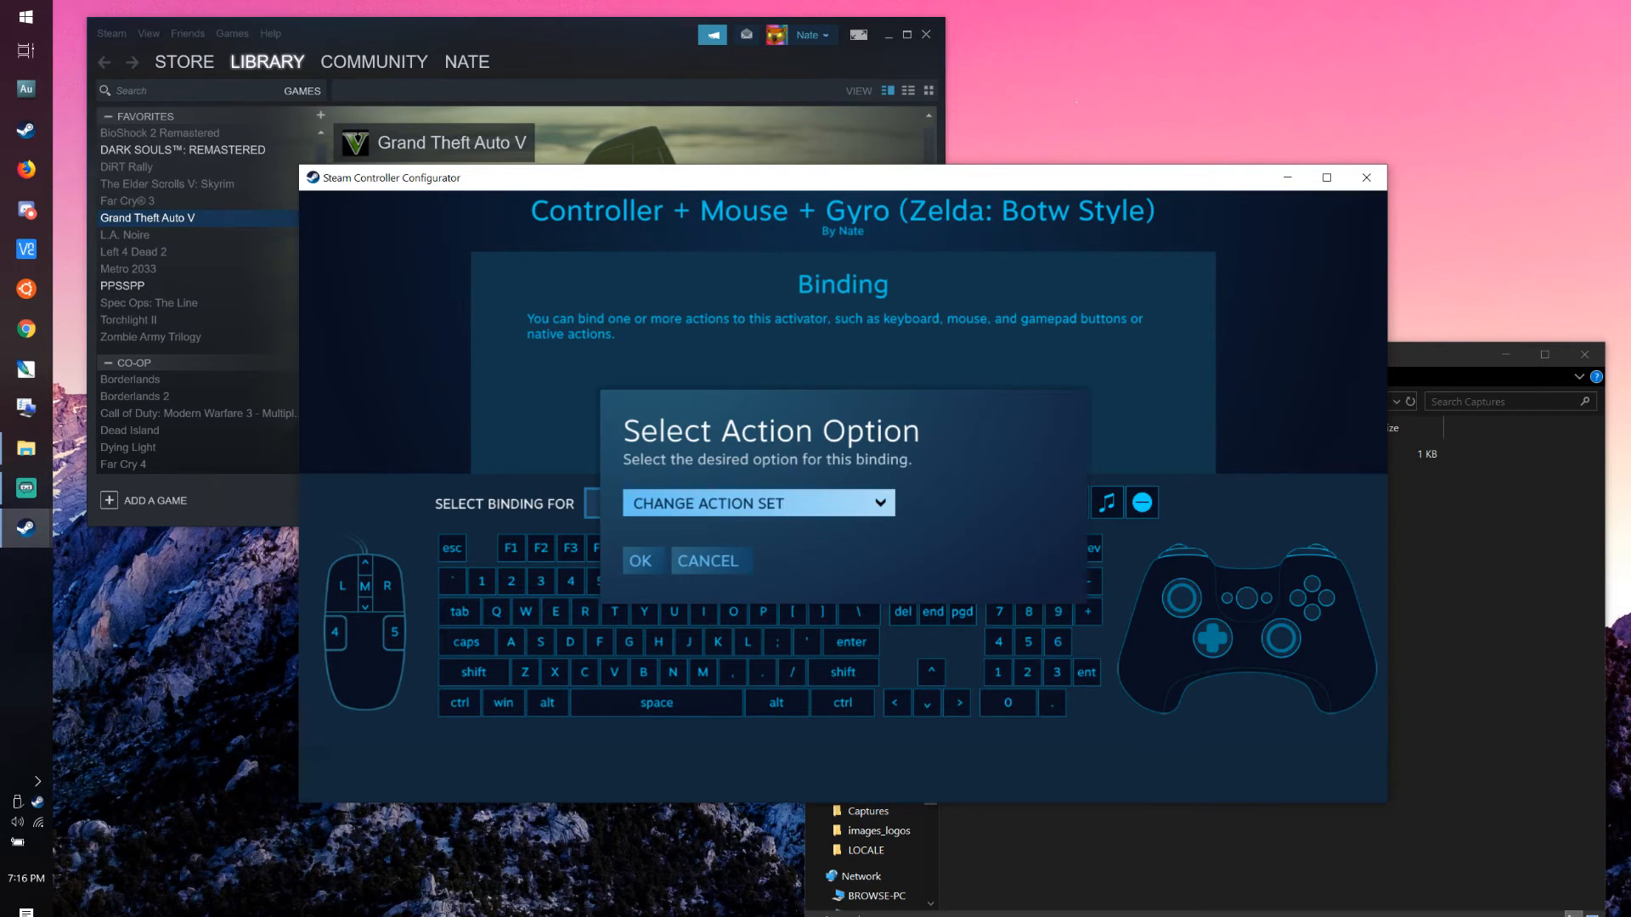
key(Down)
key(Return)
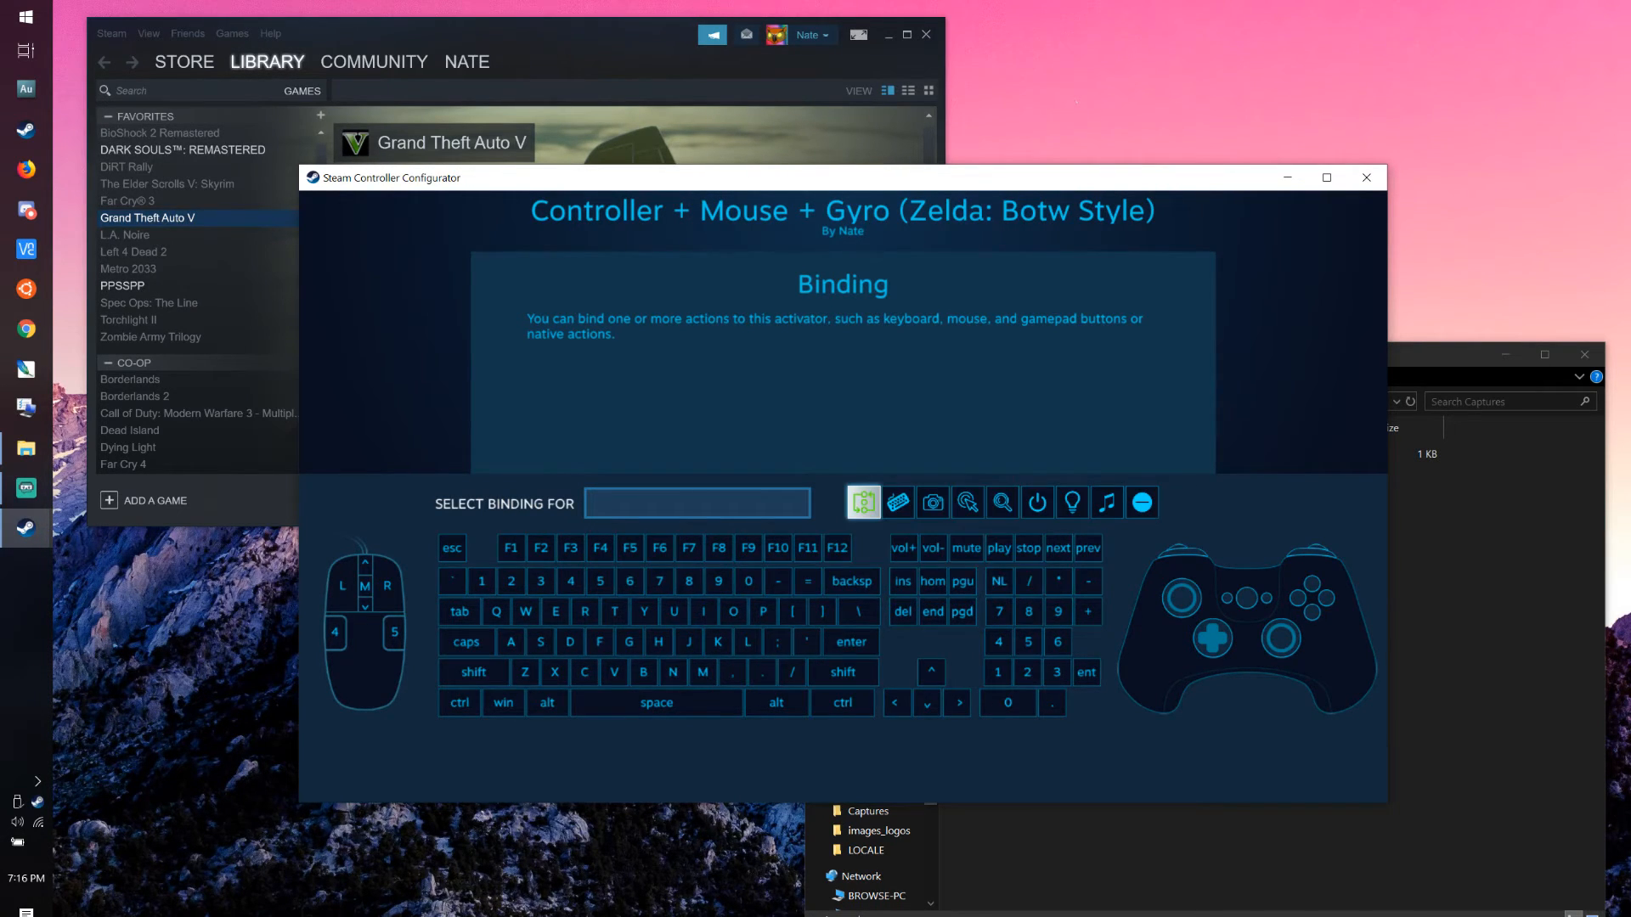
key(Escape)
key(Escape)
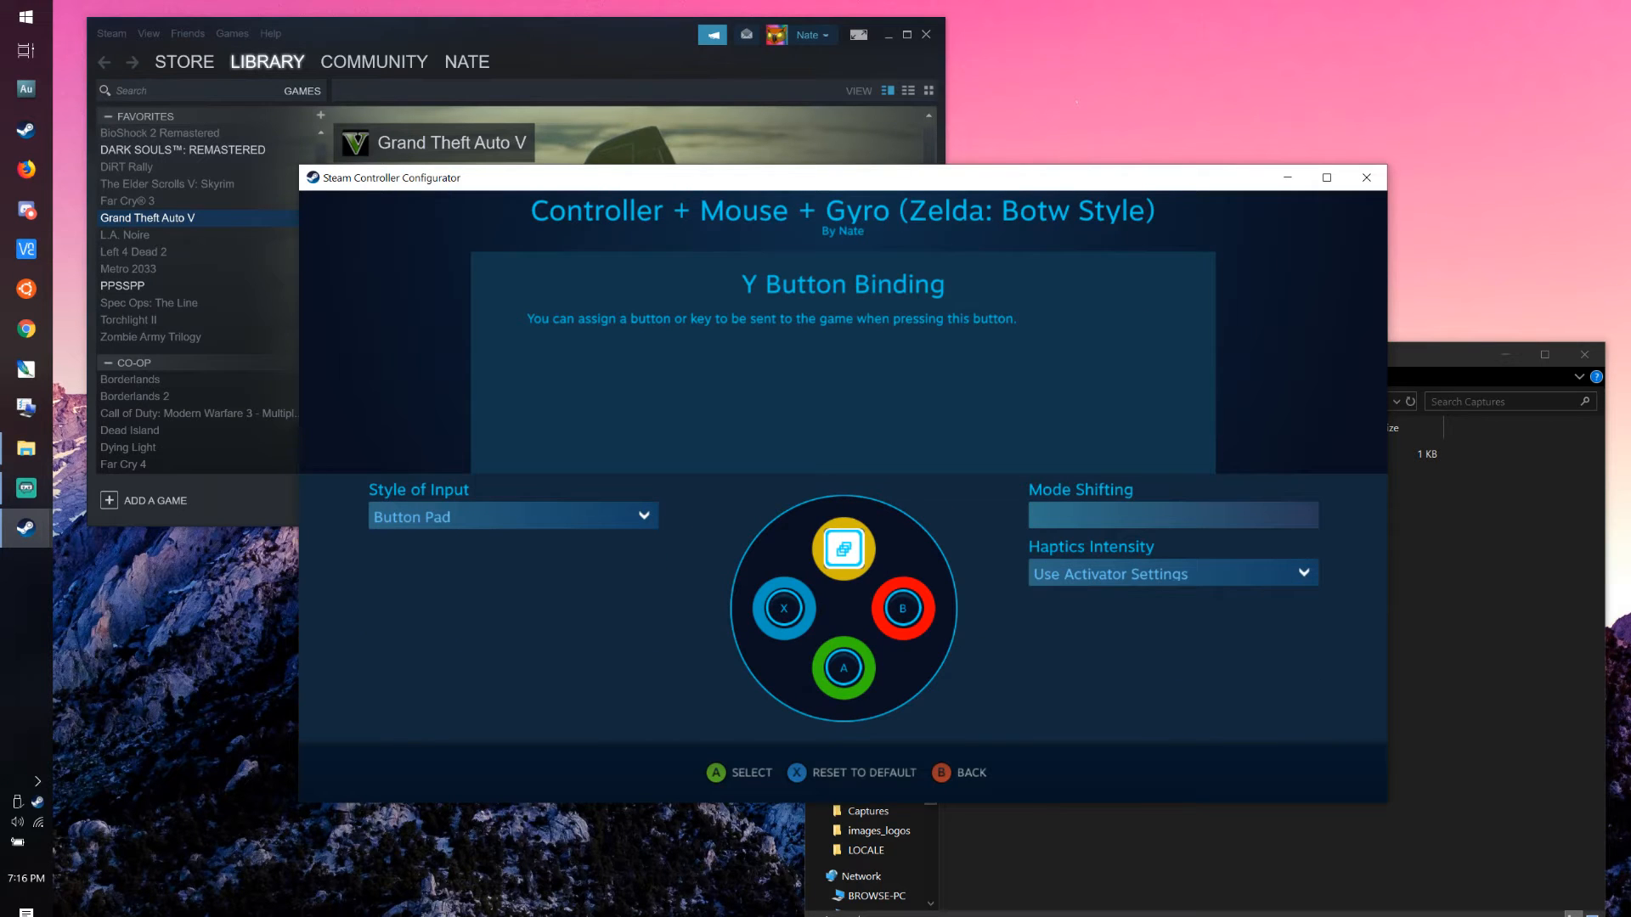
key(Escape)
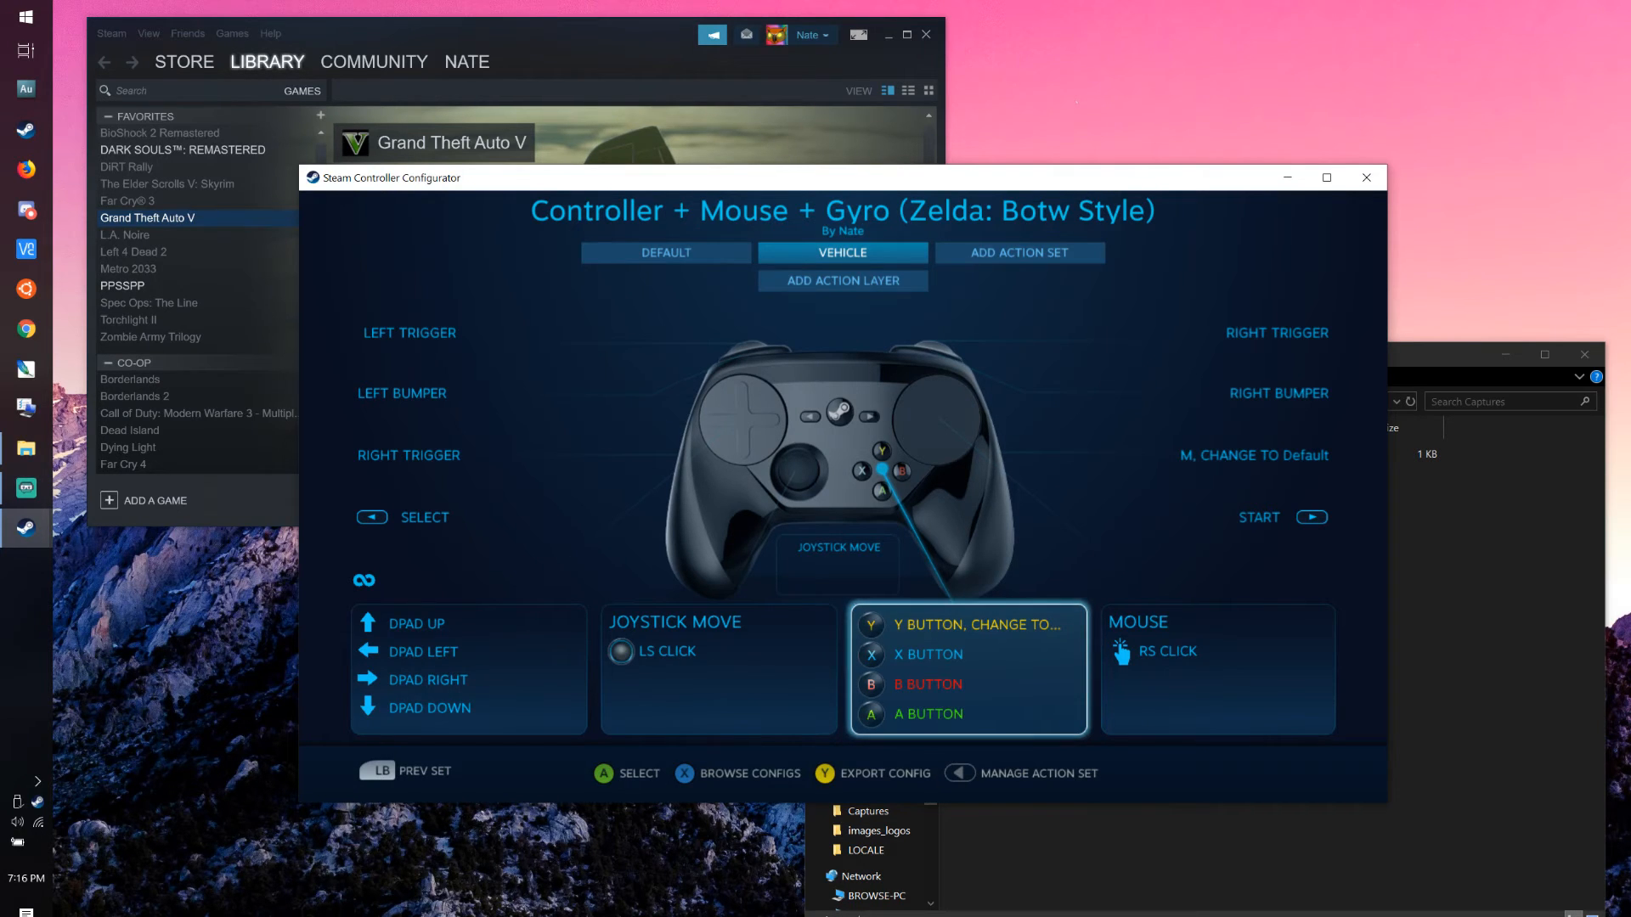
- Look over the Vehicle set's D-pad, joystick, gyro and button pad bindings
key(Left)
key(Left)
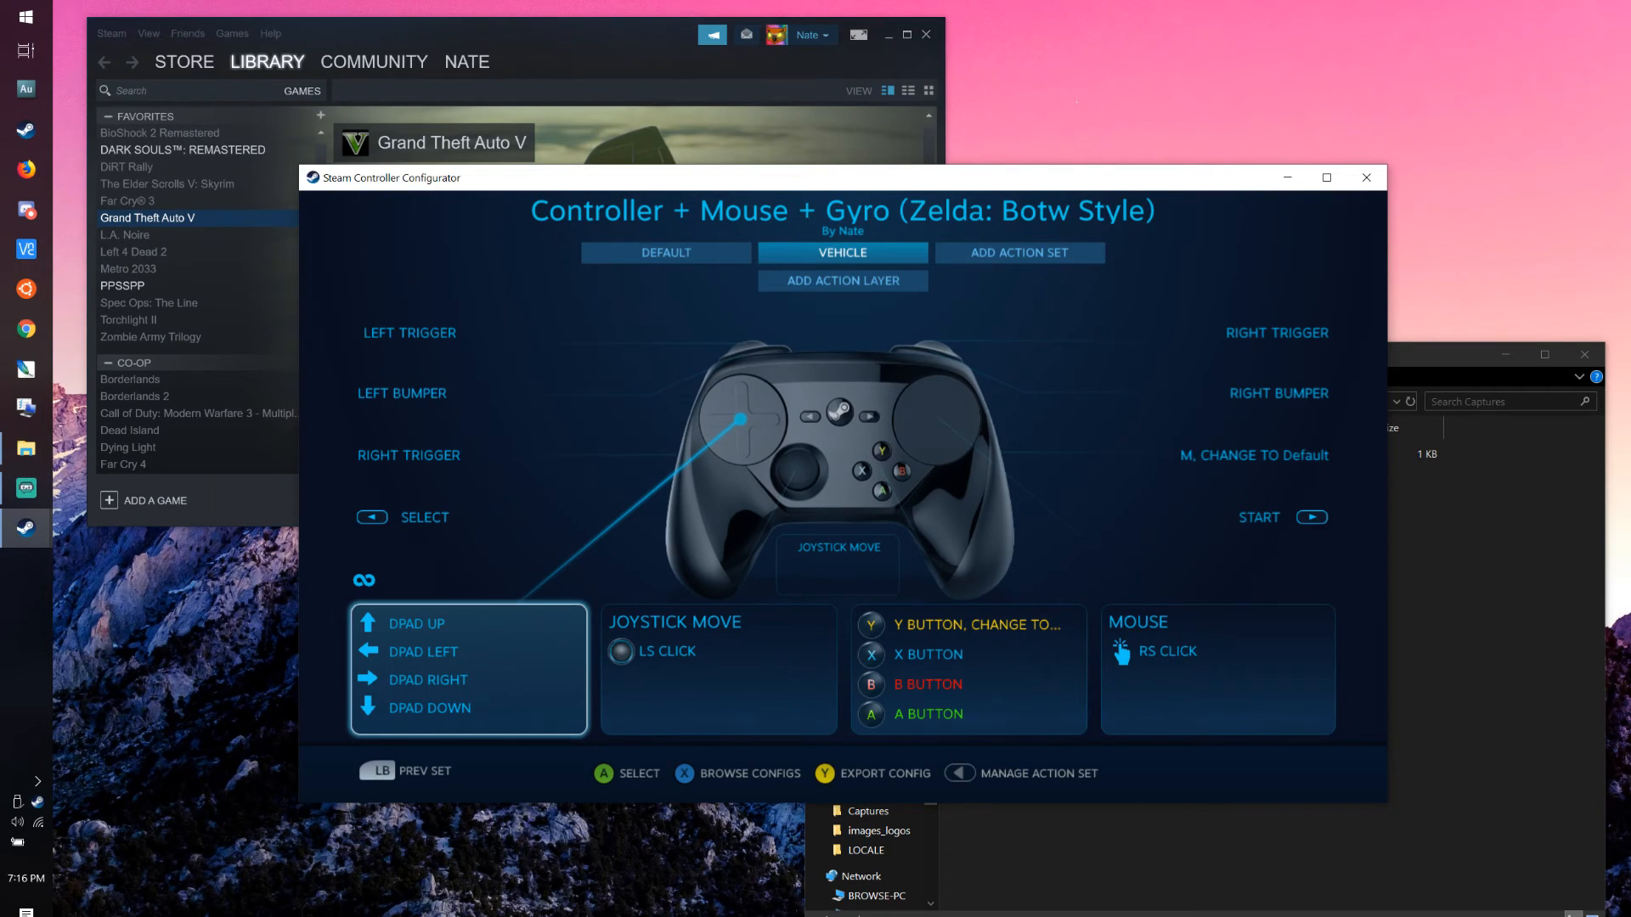
key(Right)
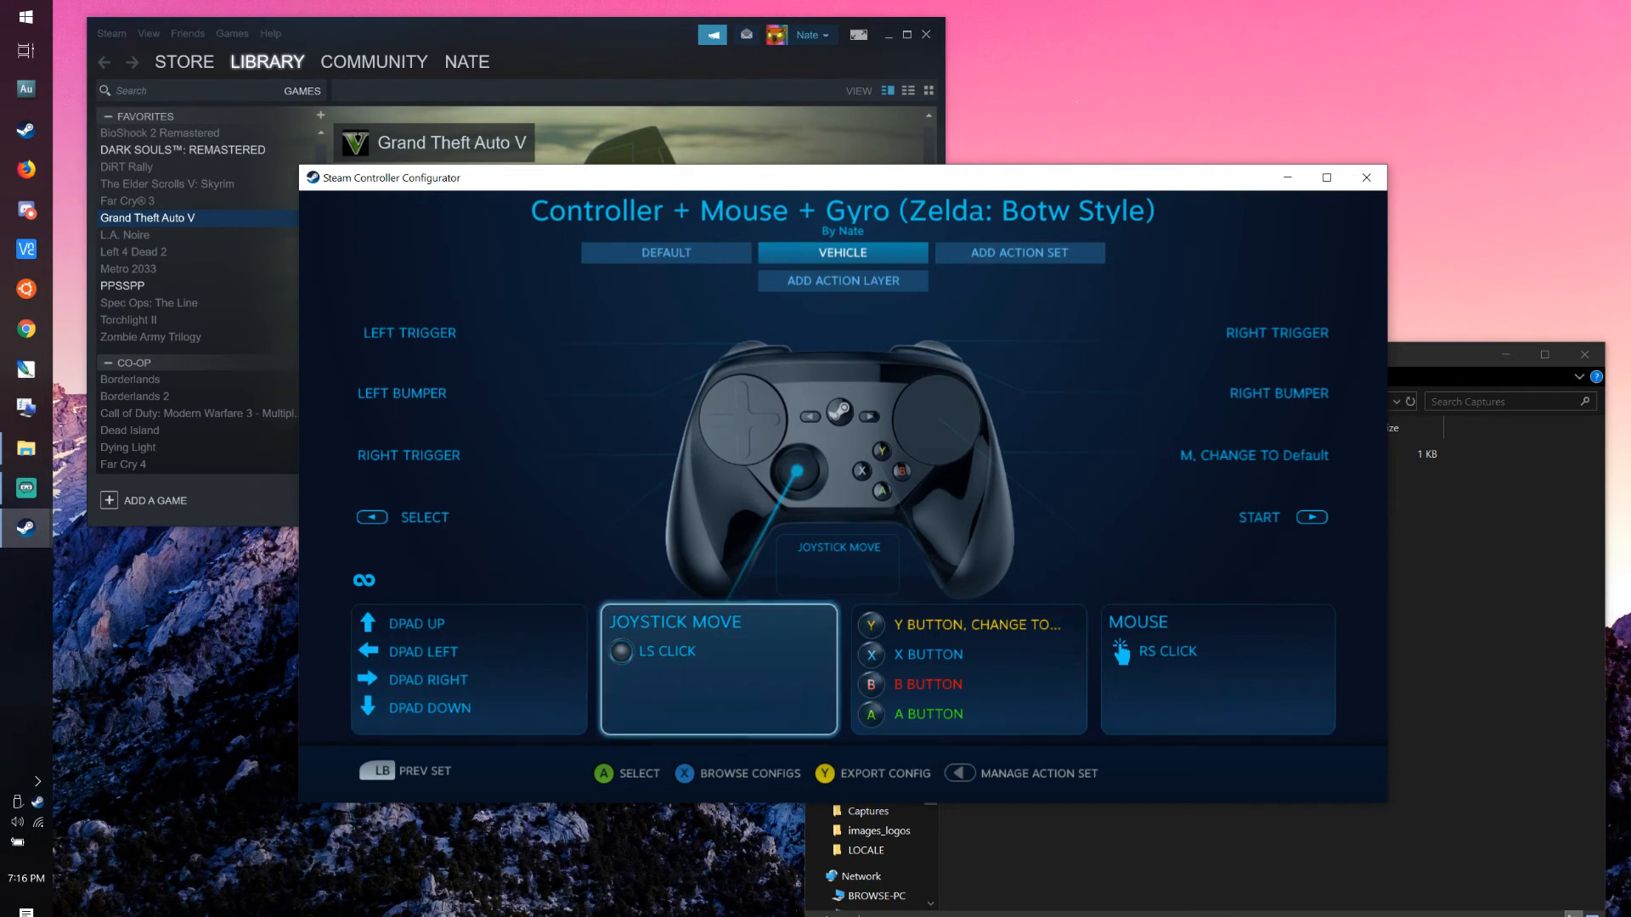
key(Right)
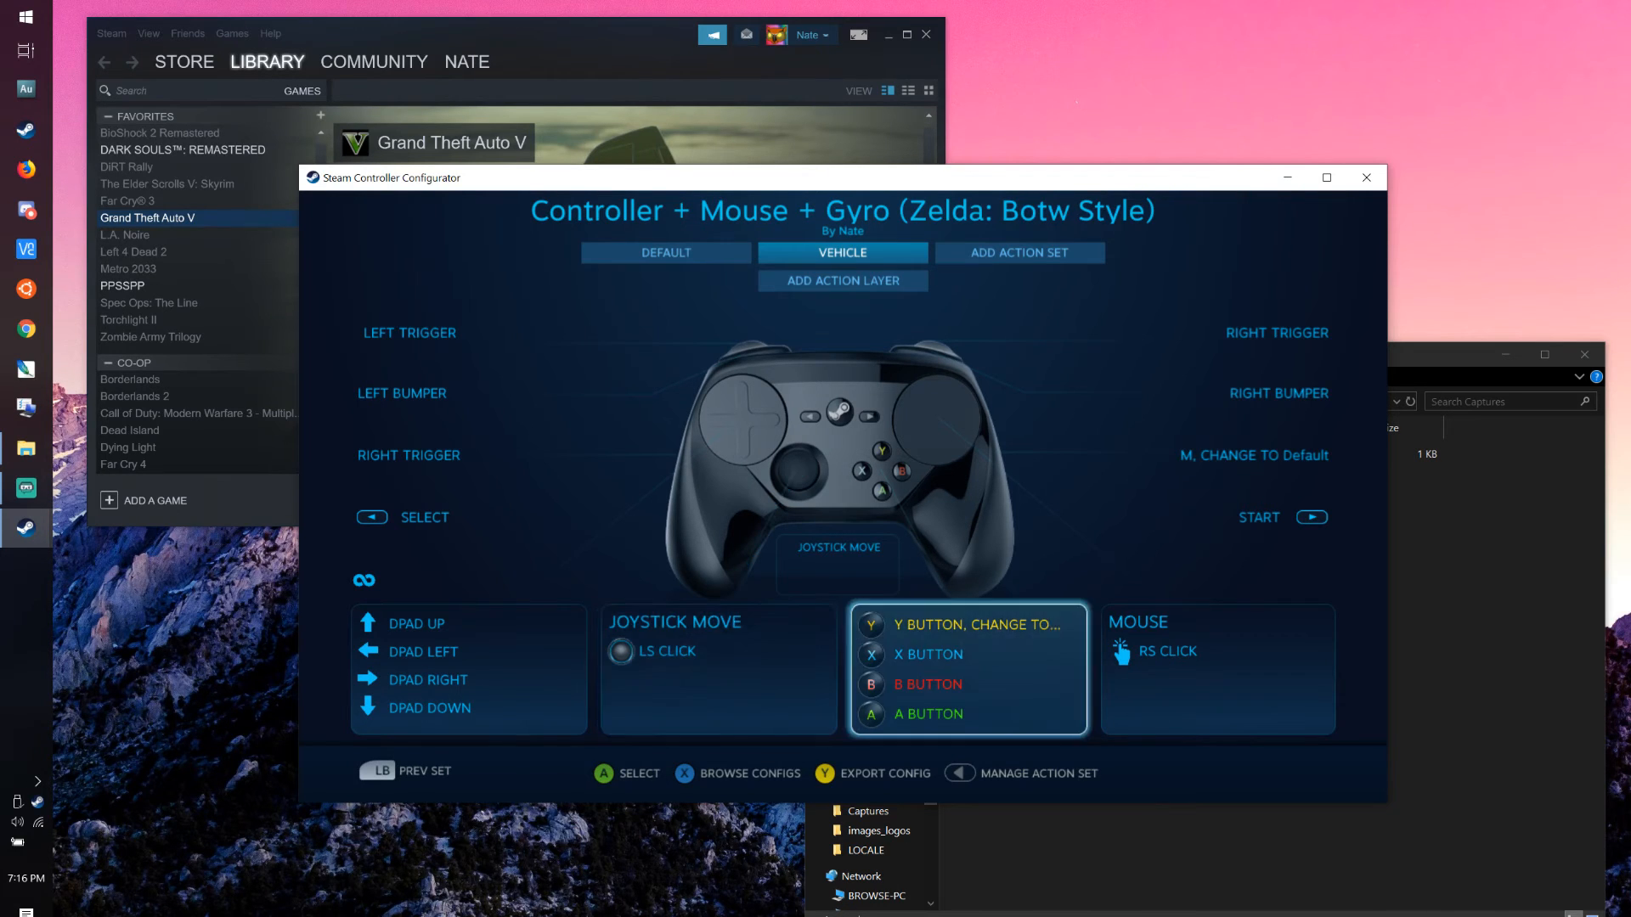
key(Left)
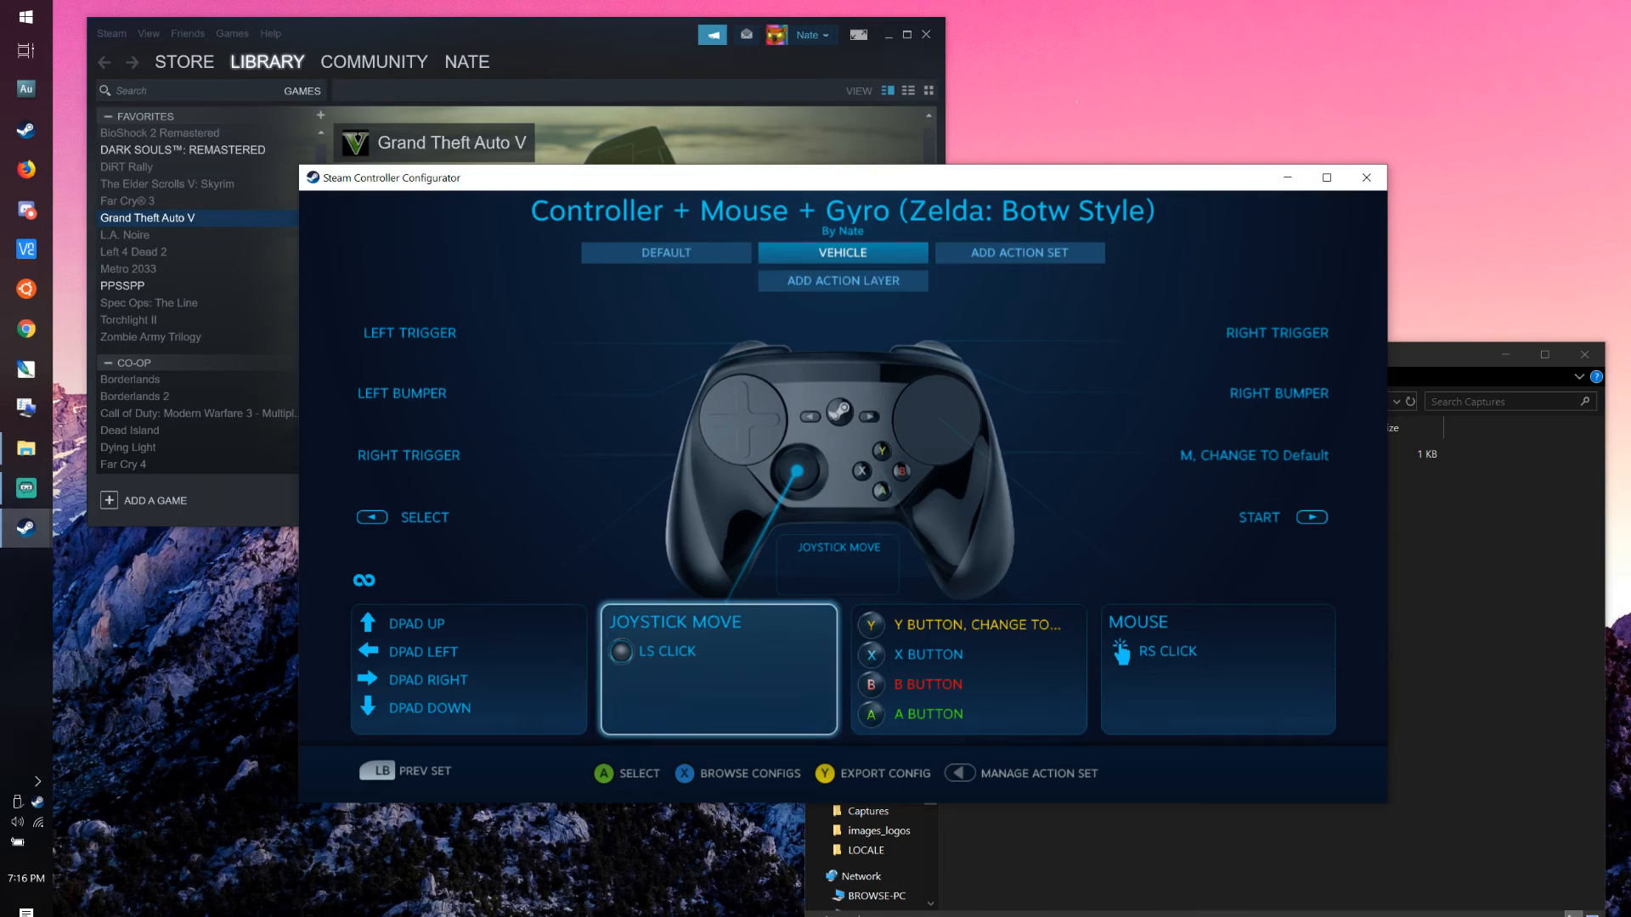
key(Up)
key(Left)
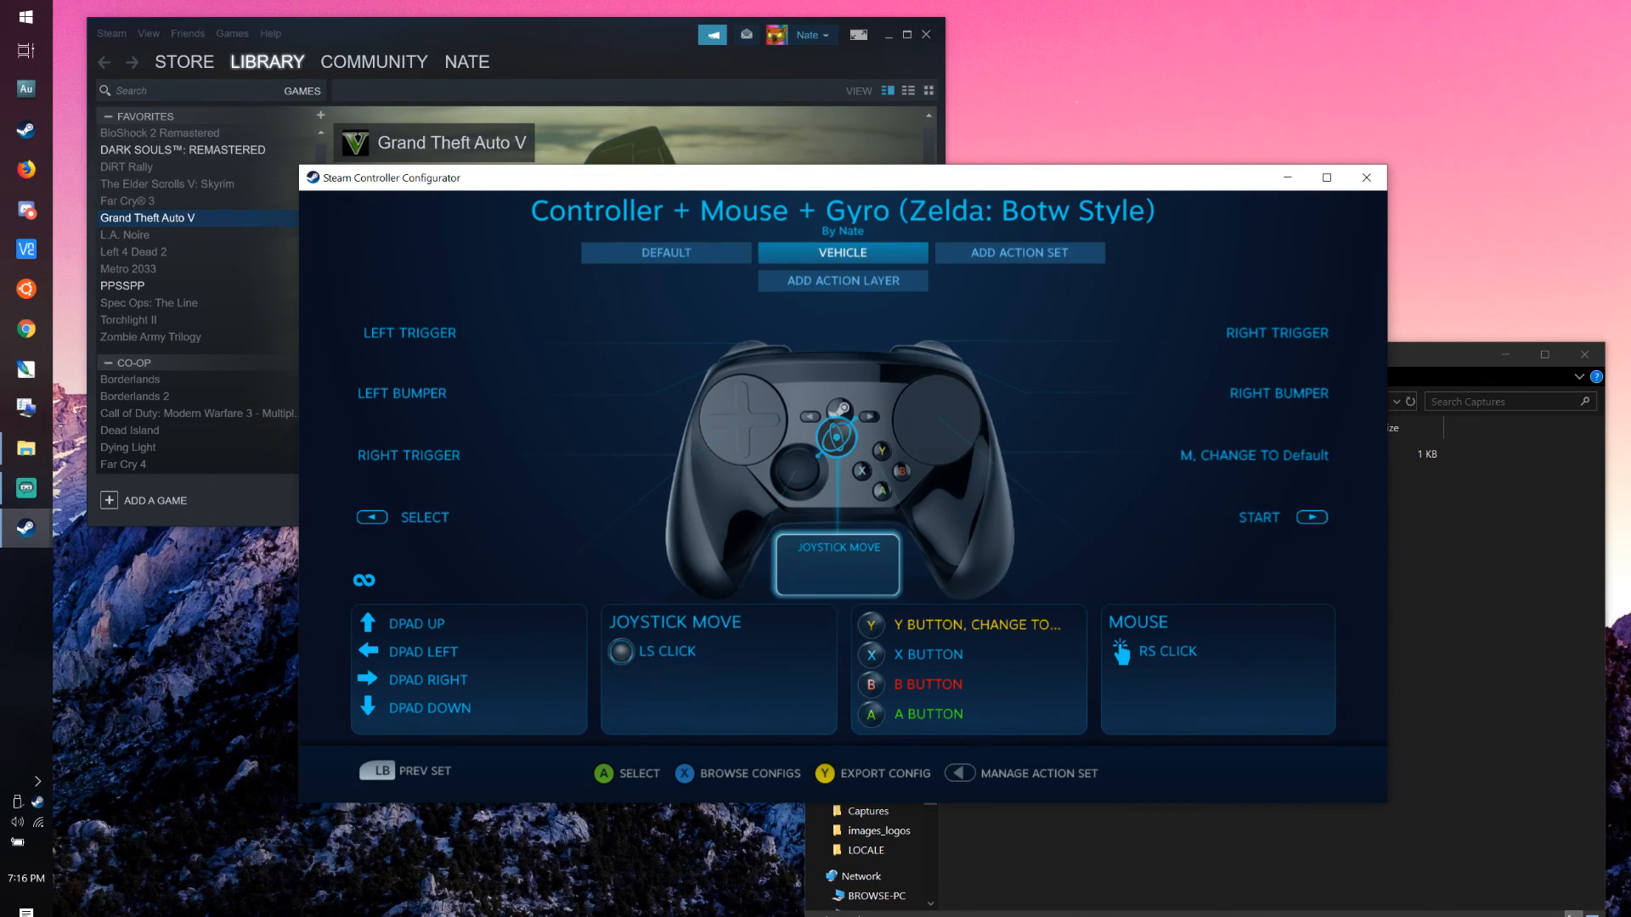
key(Down)
key(Left)
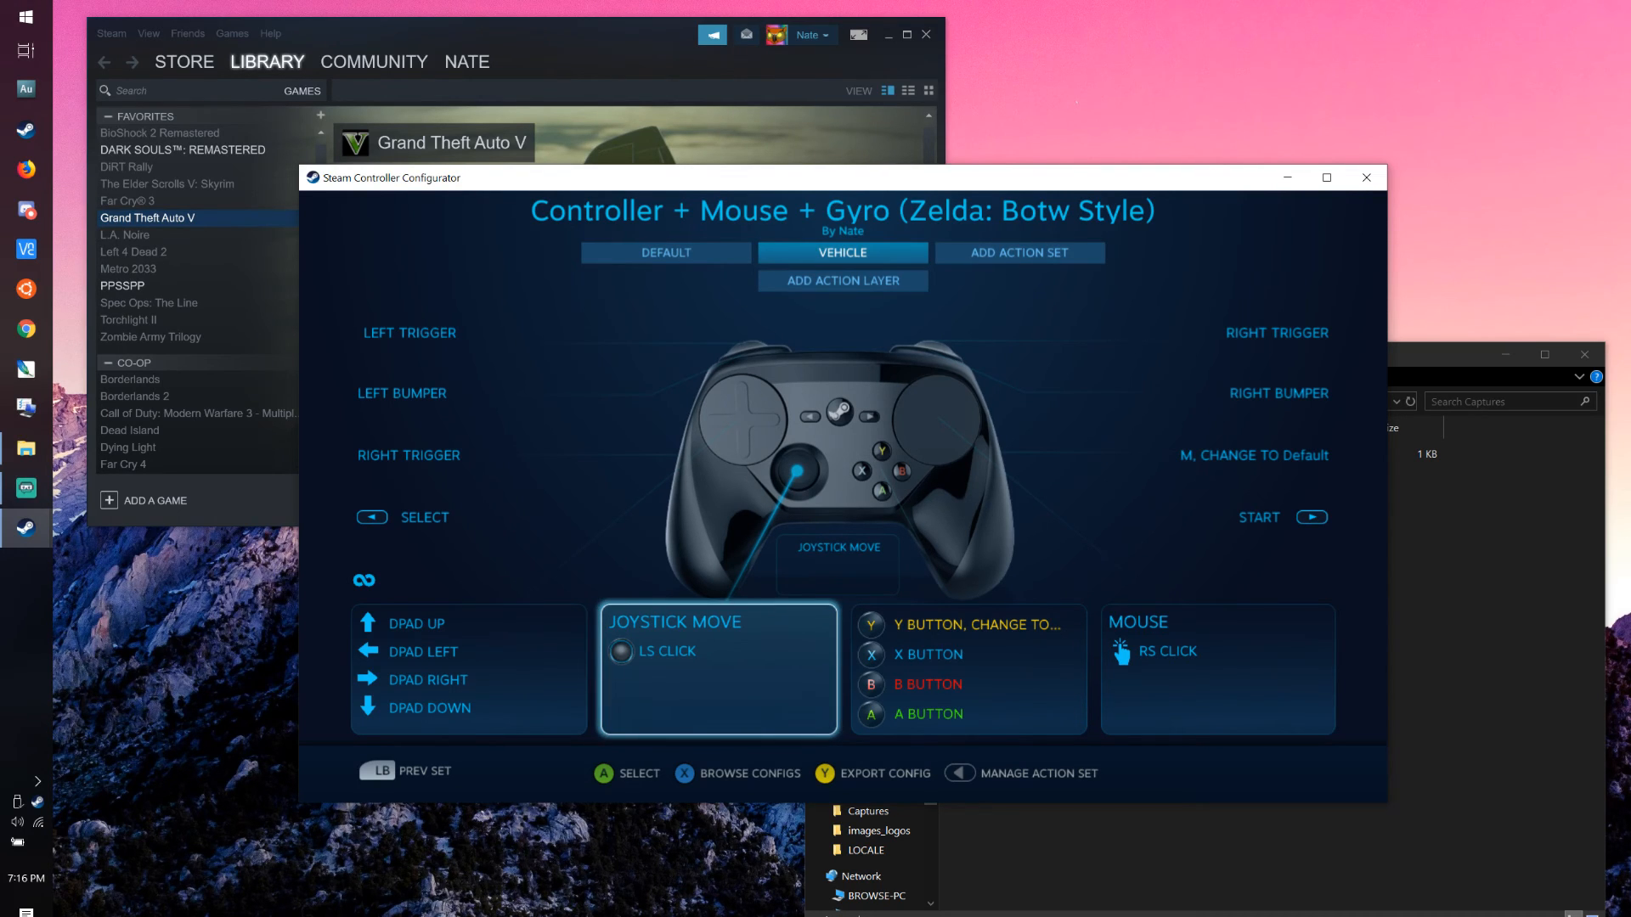
key(Right)
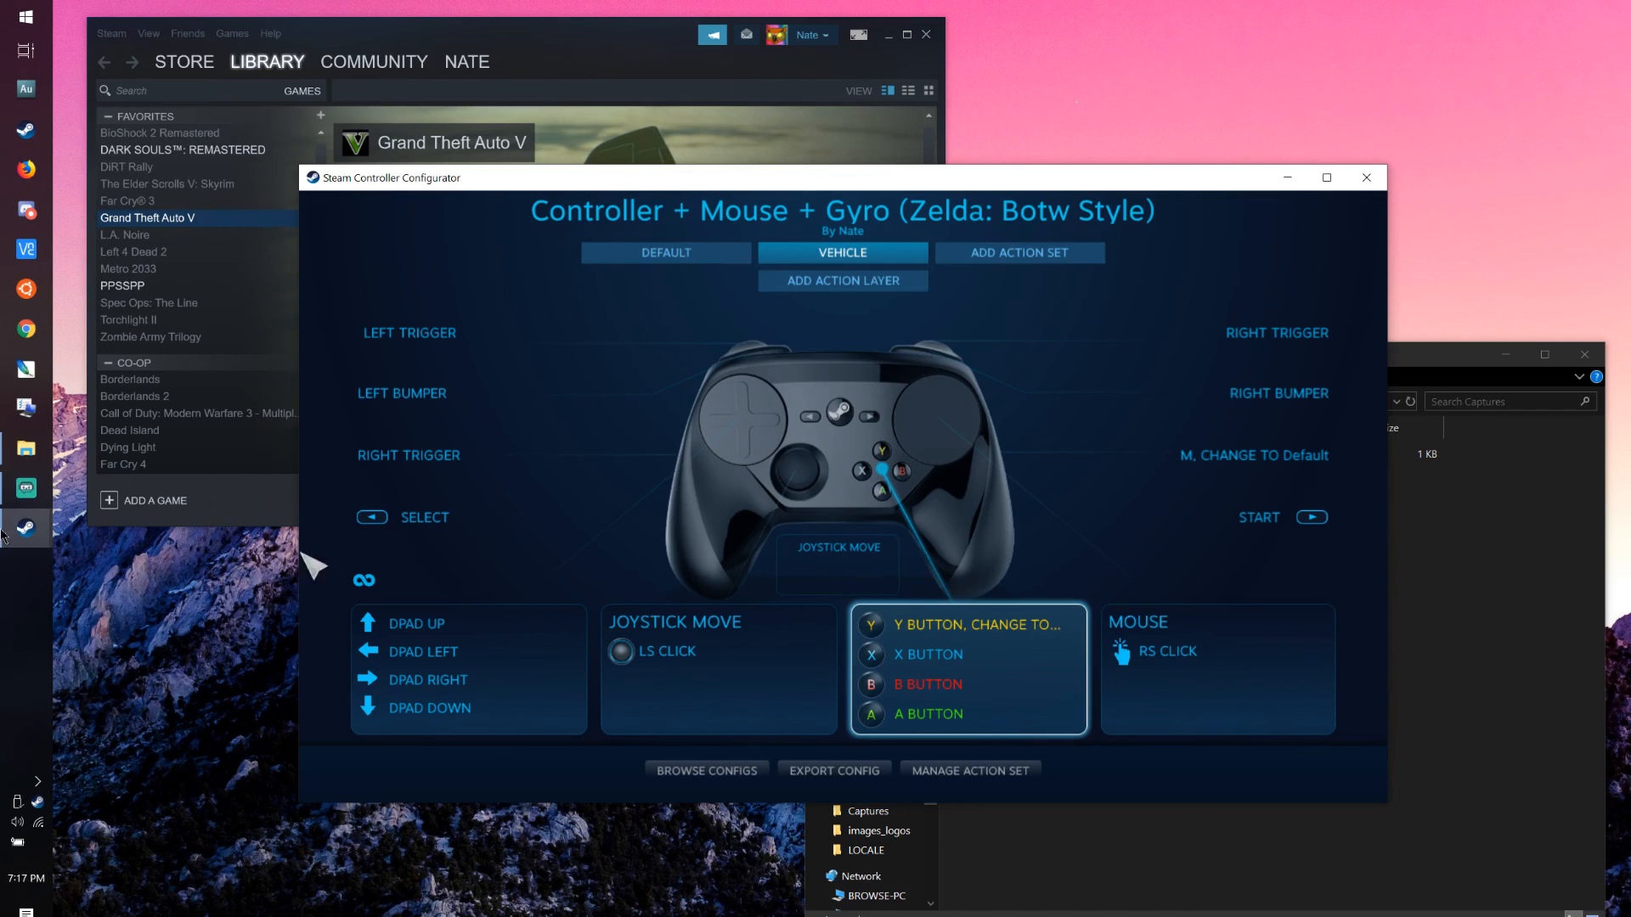
- Switch to the Streamlabs OBS window
click(10, 489)
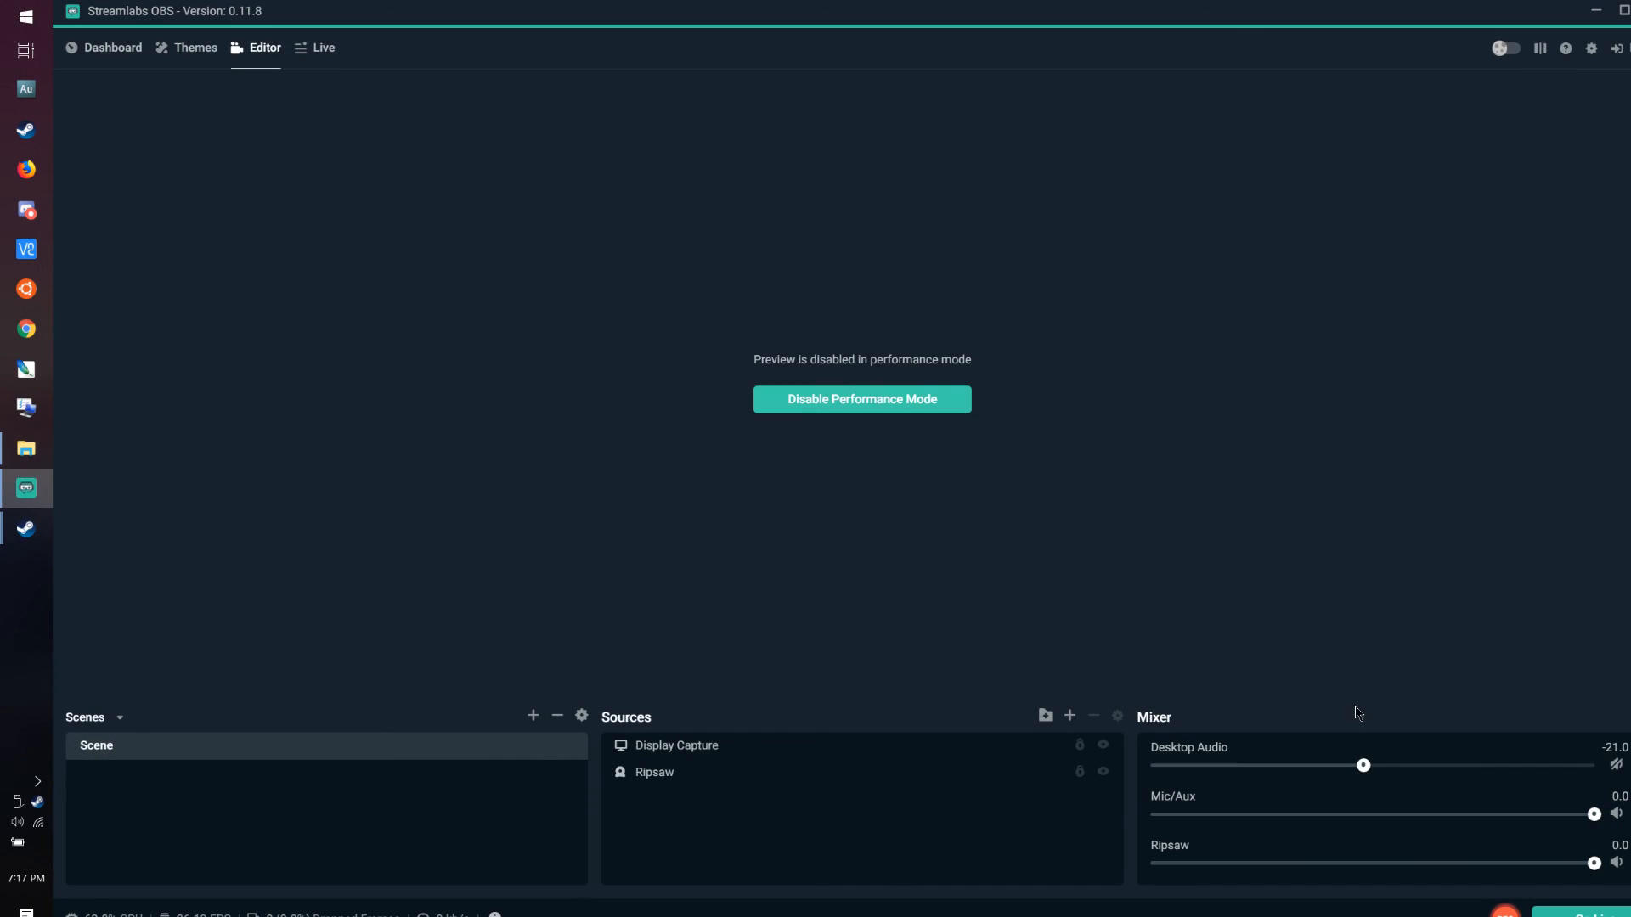